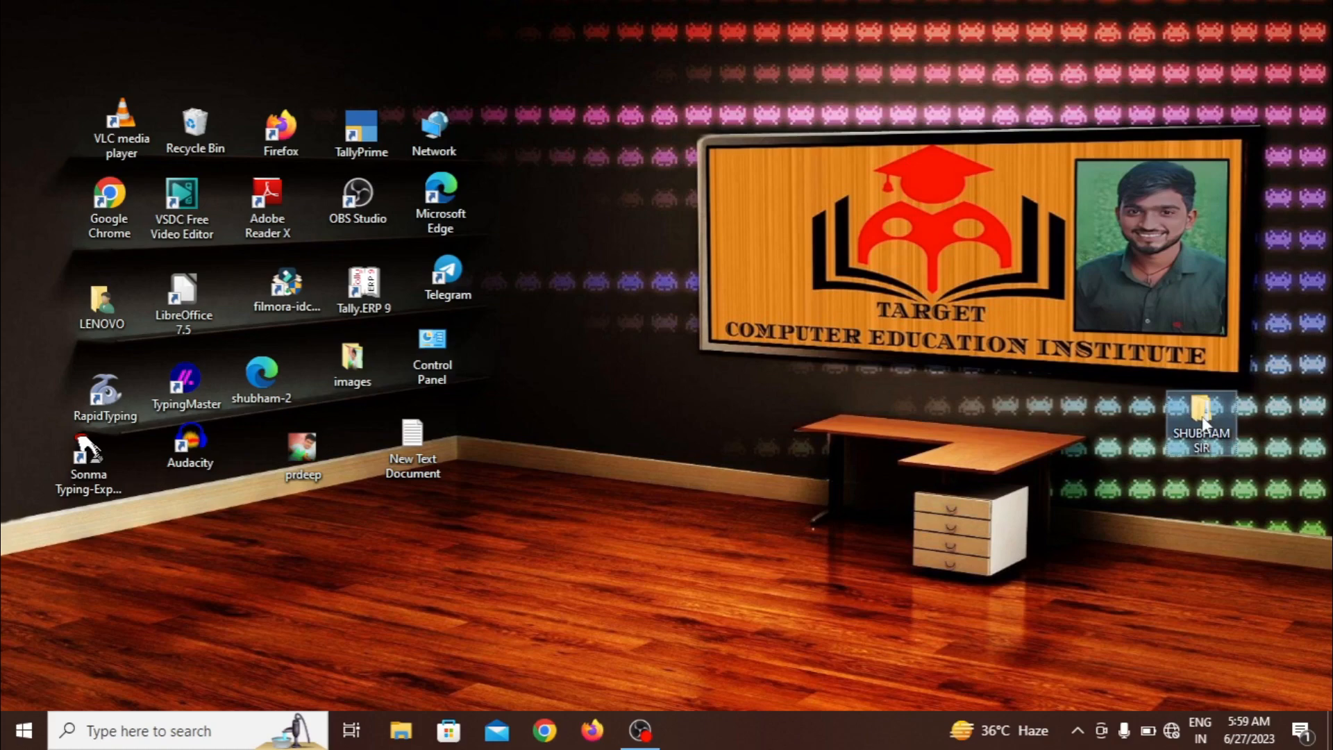
# Open DATA ENTRY VOUCHER from the desktop's libreoffice calc voucher folder in Calc
pyautogui.doubleClick(1202, 415)
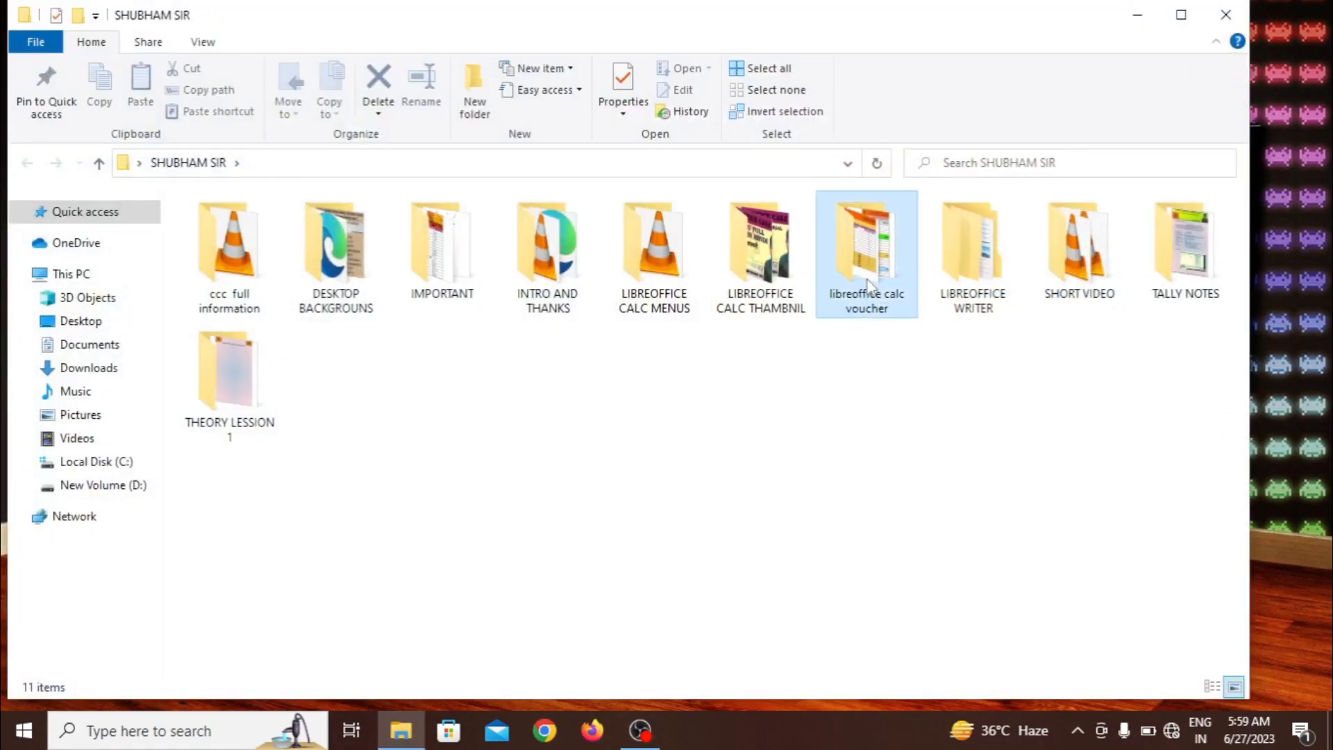
pyautogui.doubleClick(868, 285)
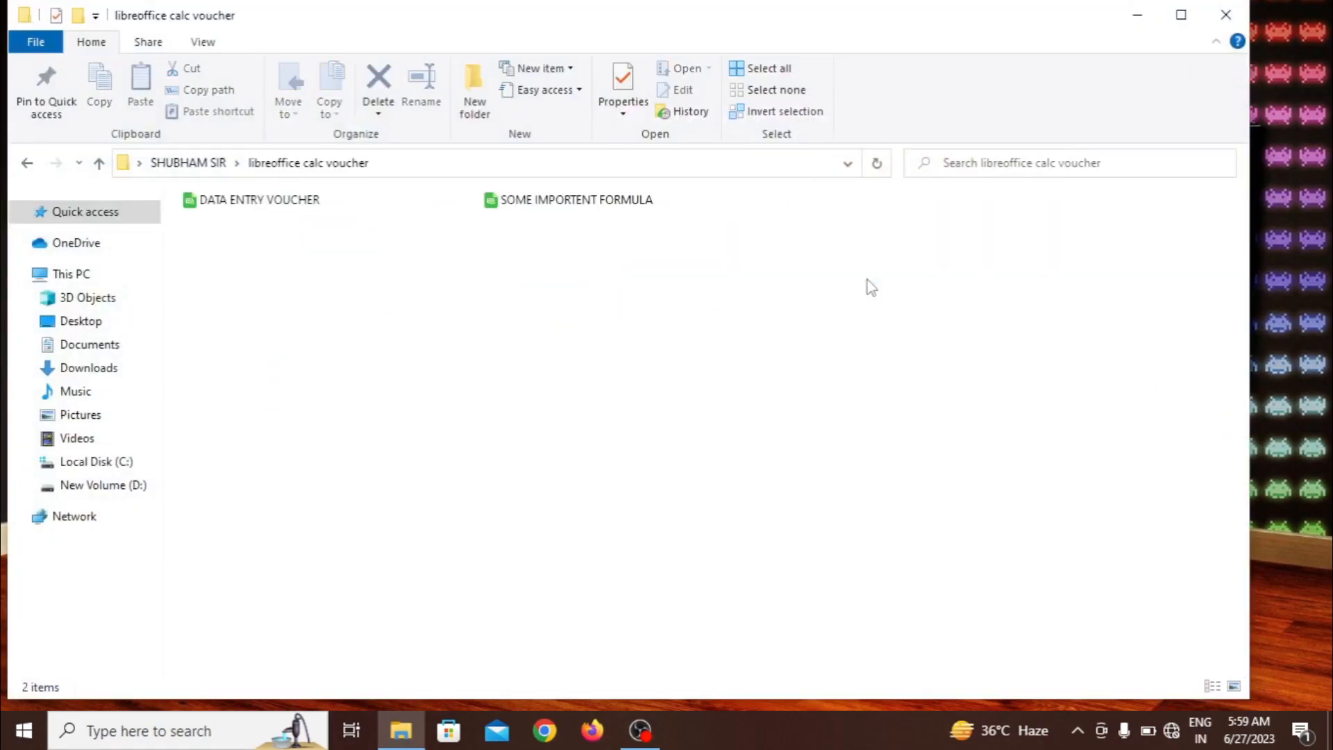
pyautogui.doubleClick(280, 203)
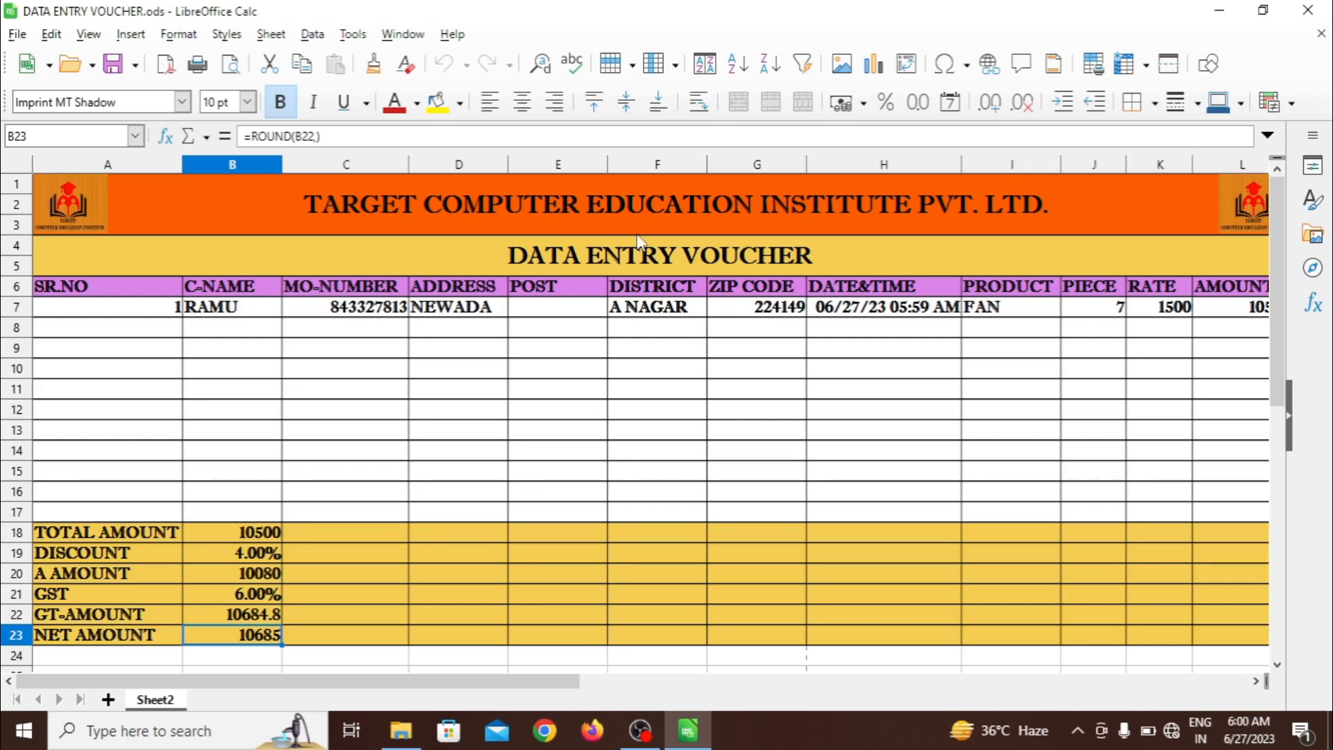
pyautogui.click(643, 260)
pyautogui.click(577, 434)
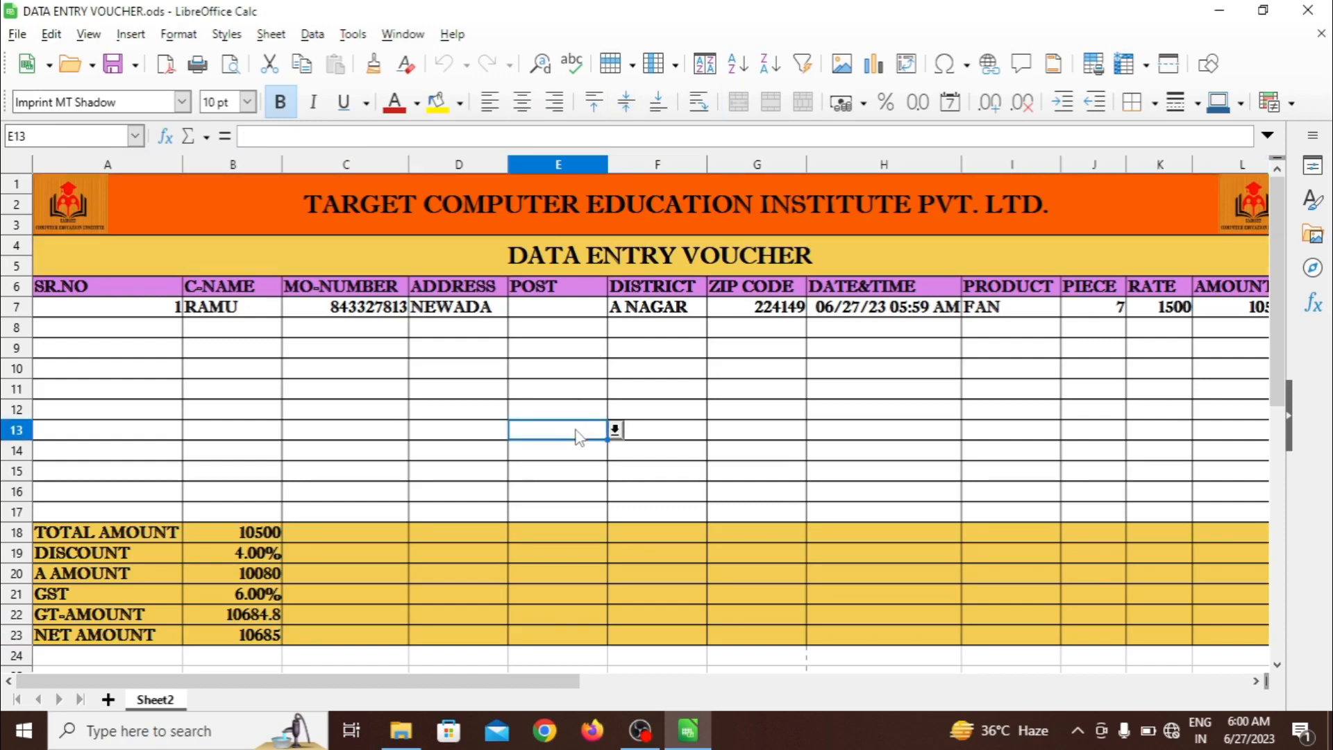
pyautogui.click(679, 478)
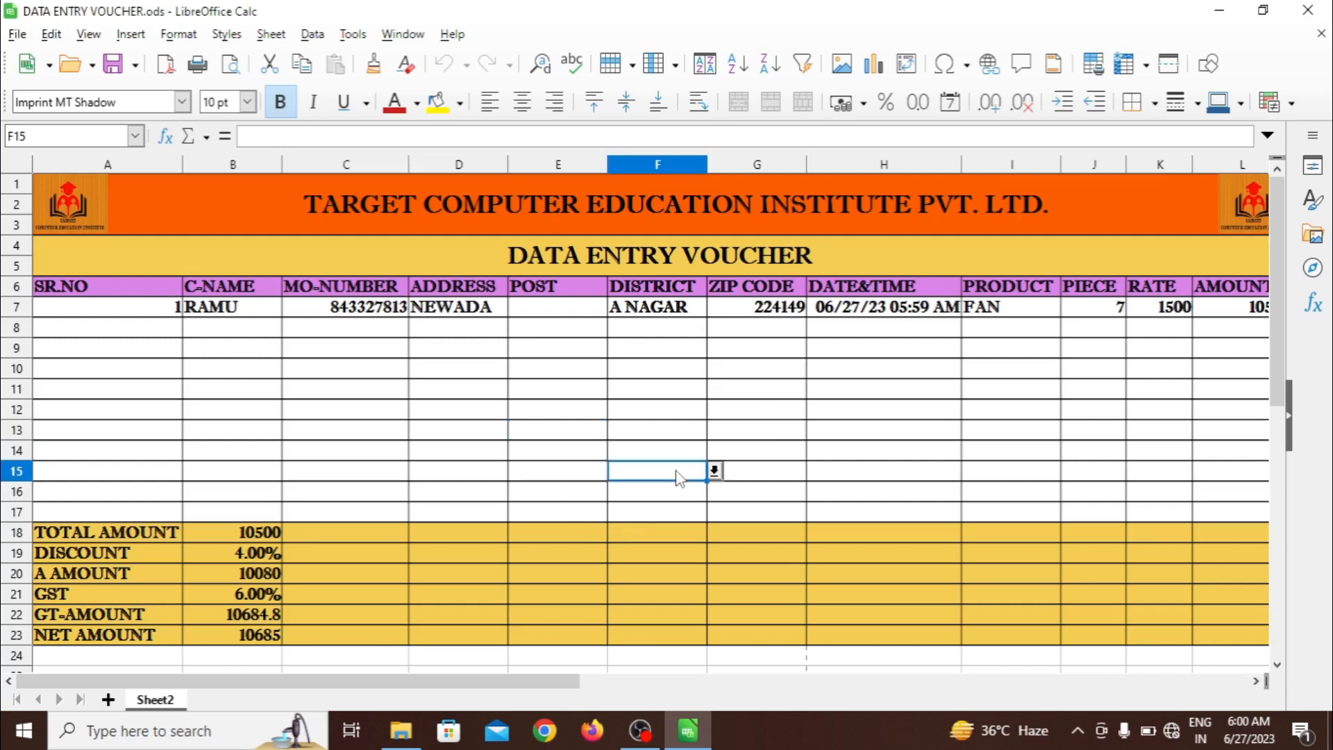
pyautogui.click(475, 394)
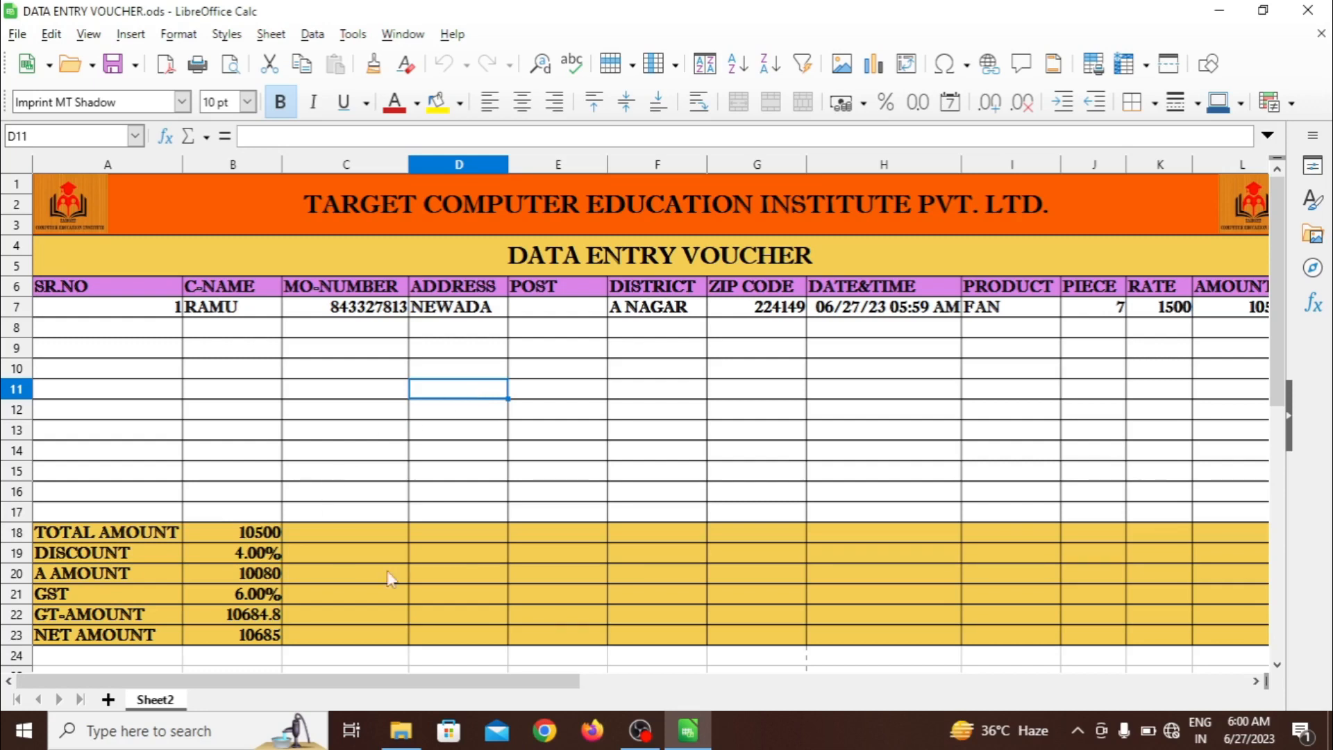
pyautogui.click(502, 460)
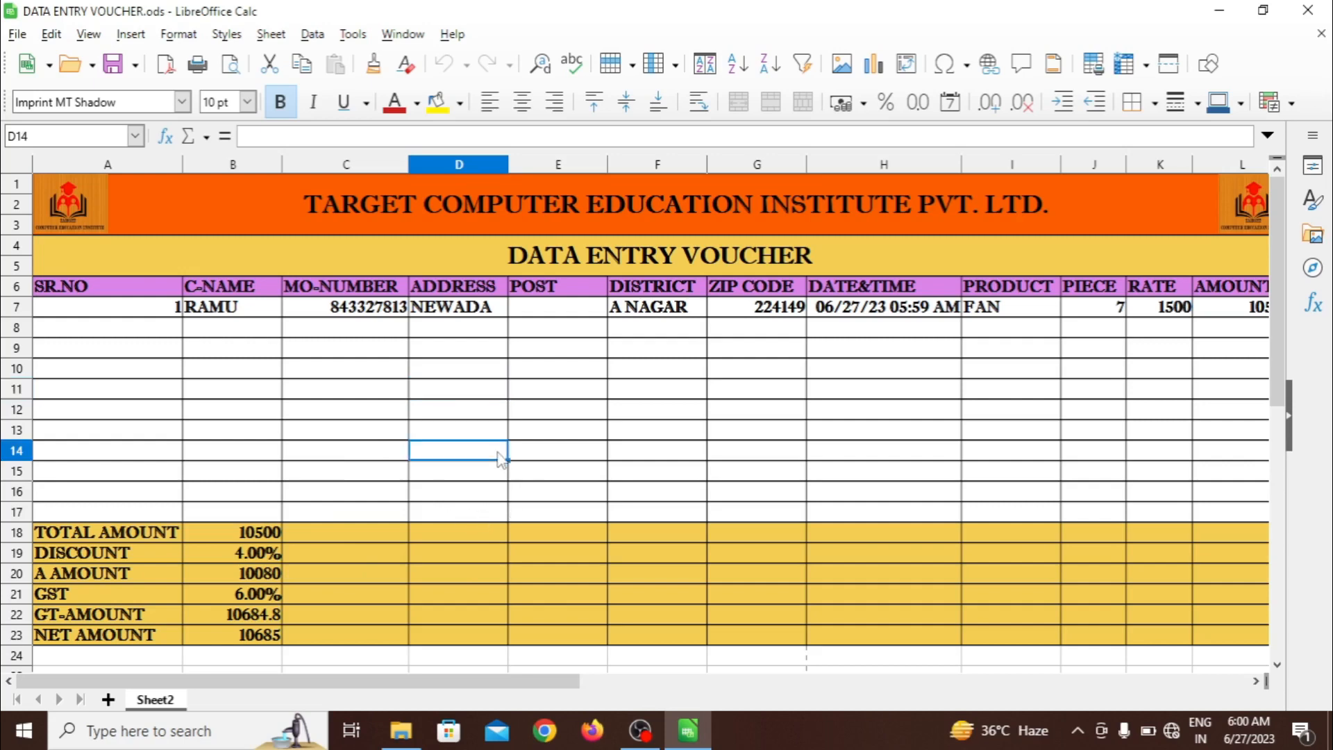
pyautogui.click(367, 435)
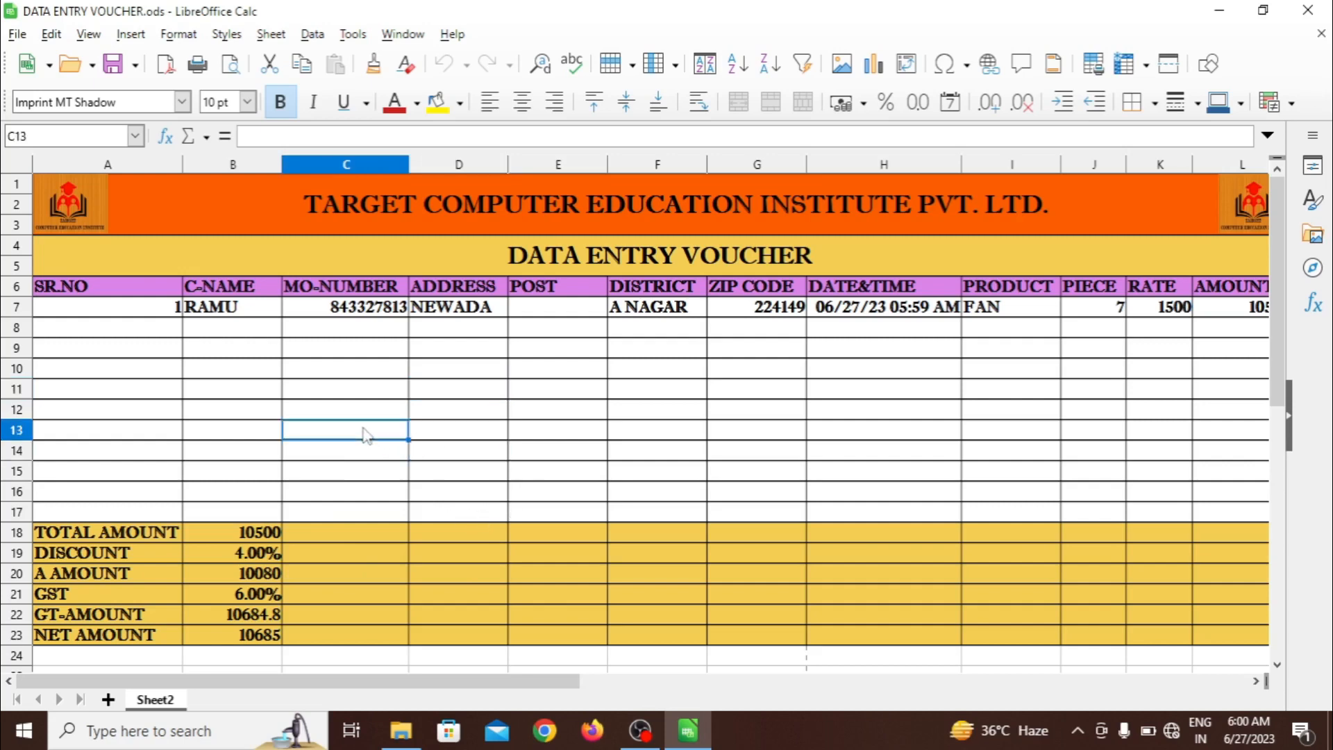
pyautogui.moveTo(174, 309); pyautogui.dragTo(1156, 486)
pyautogui.click(1155, 470)
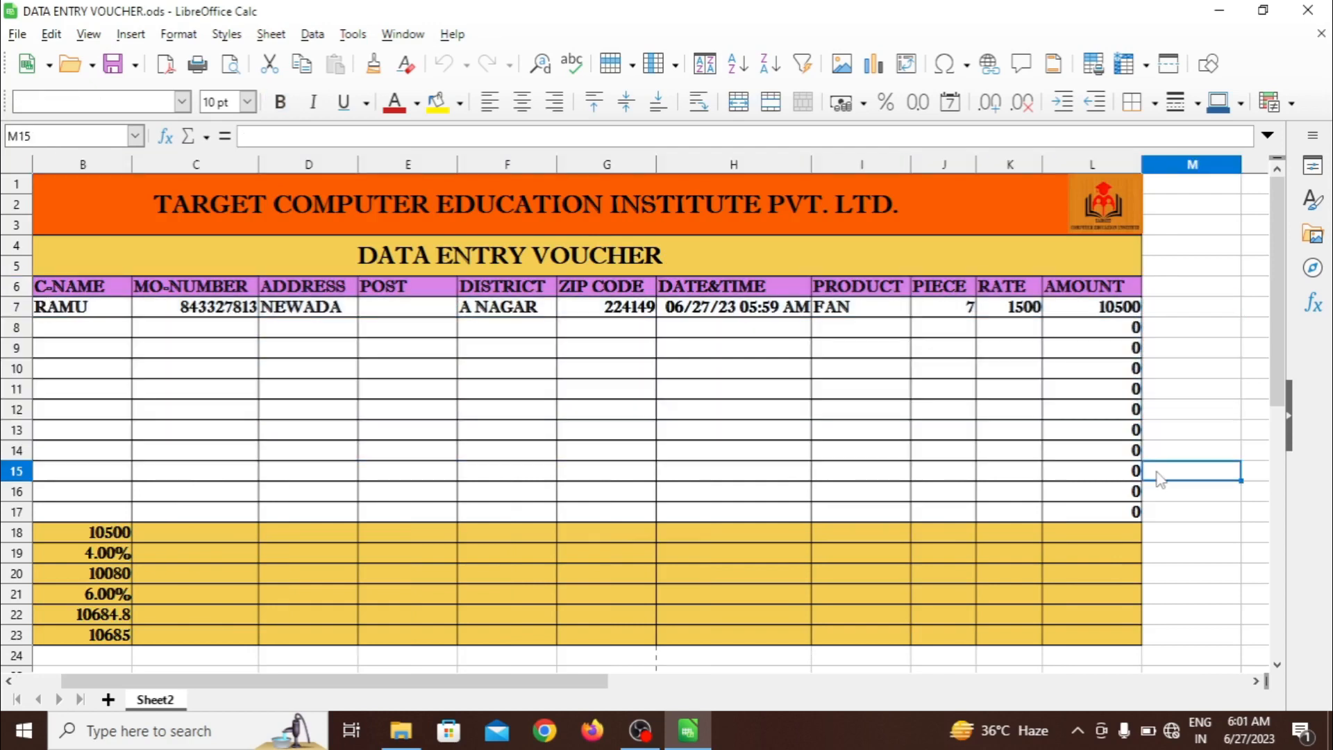
pyautogui.click(1137, 311)
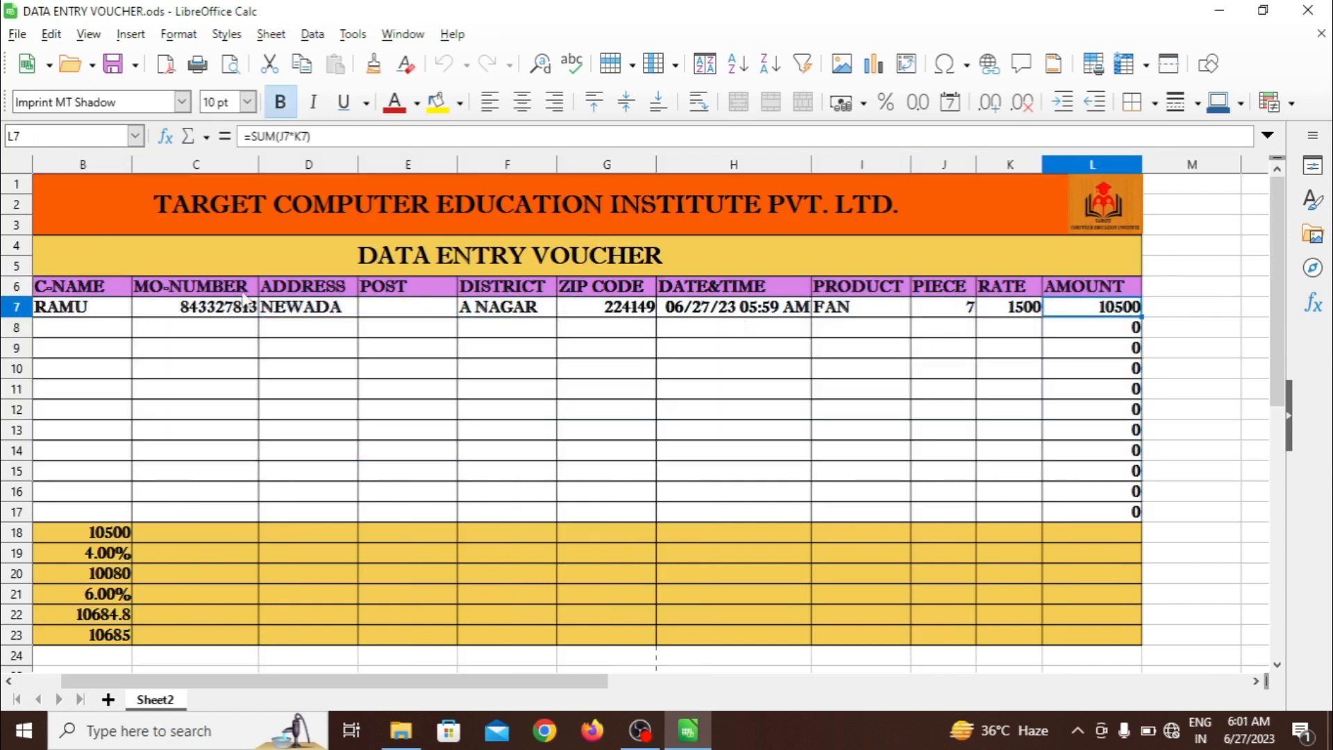
pyautogui.press('F2')
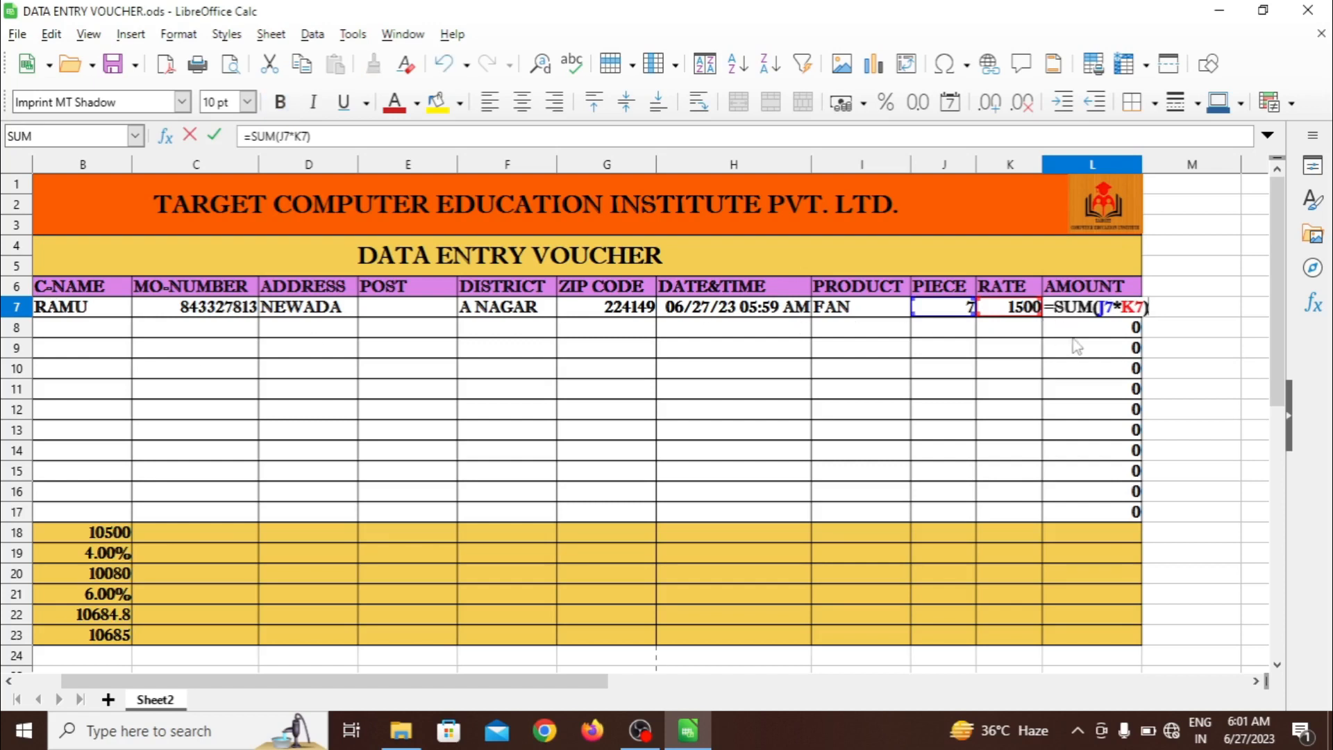
pyautogui.press('Return')
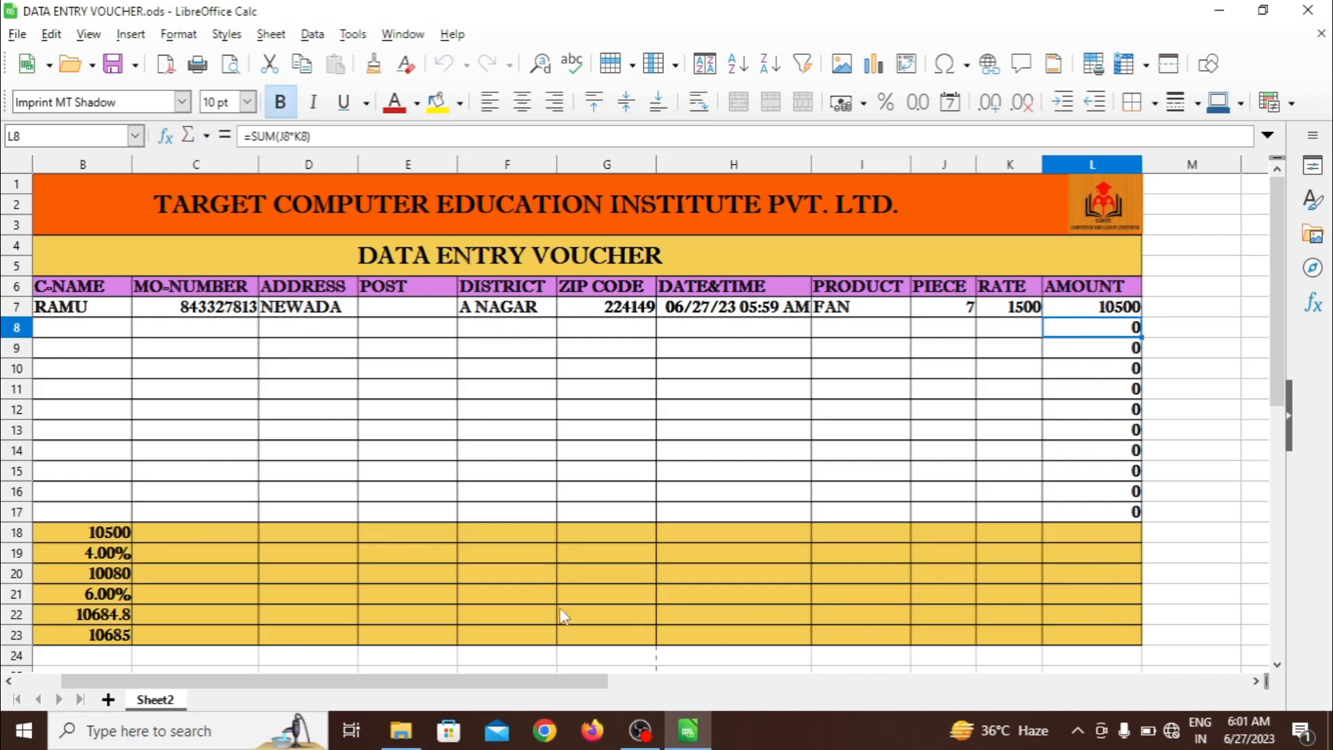
pyautogui.moveTo(556, 682); pyautogui.dragTo(420, 681)
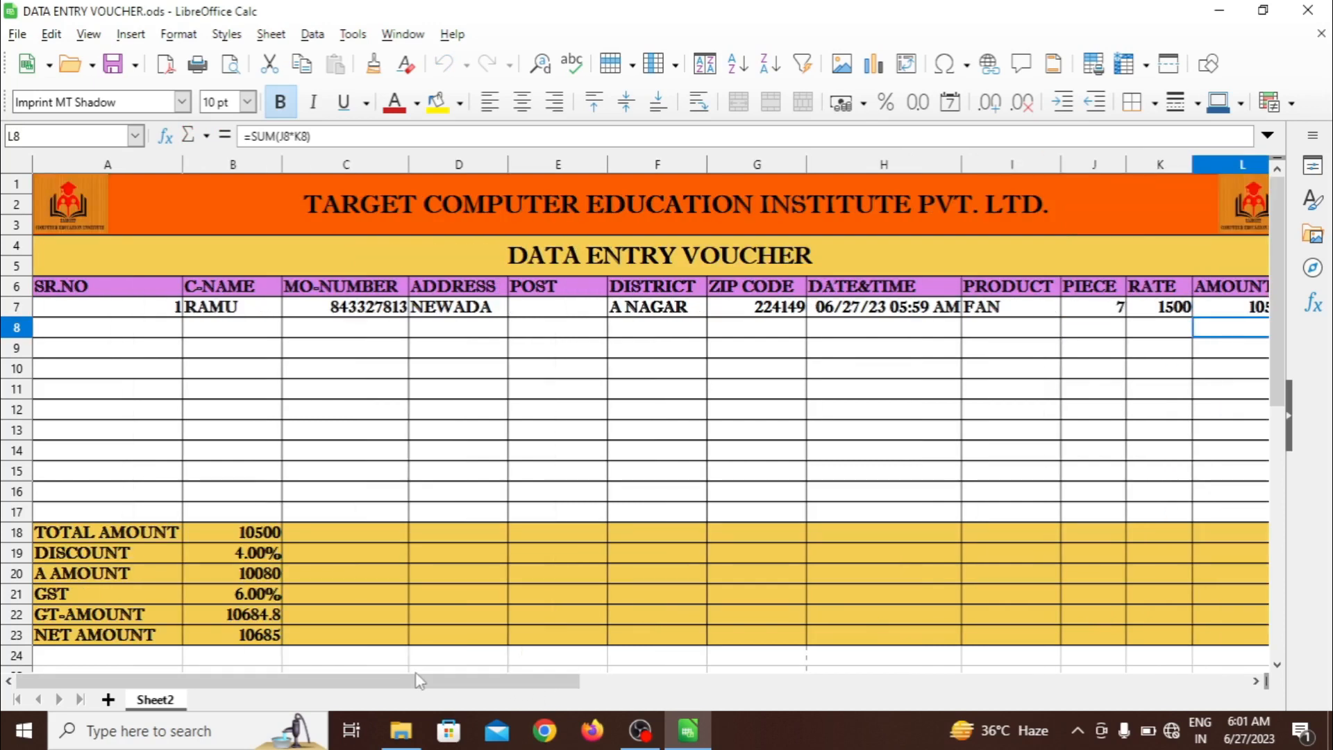
pyautogui.click(343, 238)
pyautogui.click(282, 219)
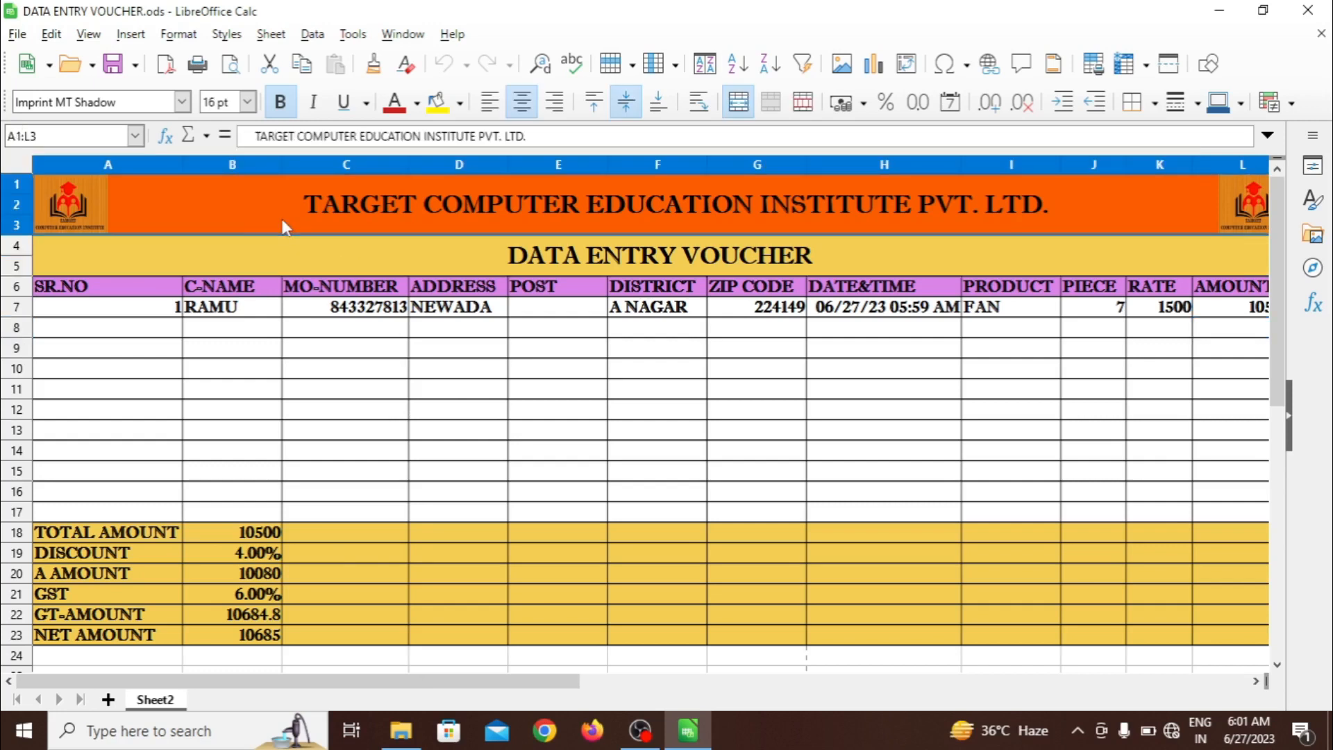
pyautogui.click(396, 428)
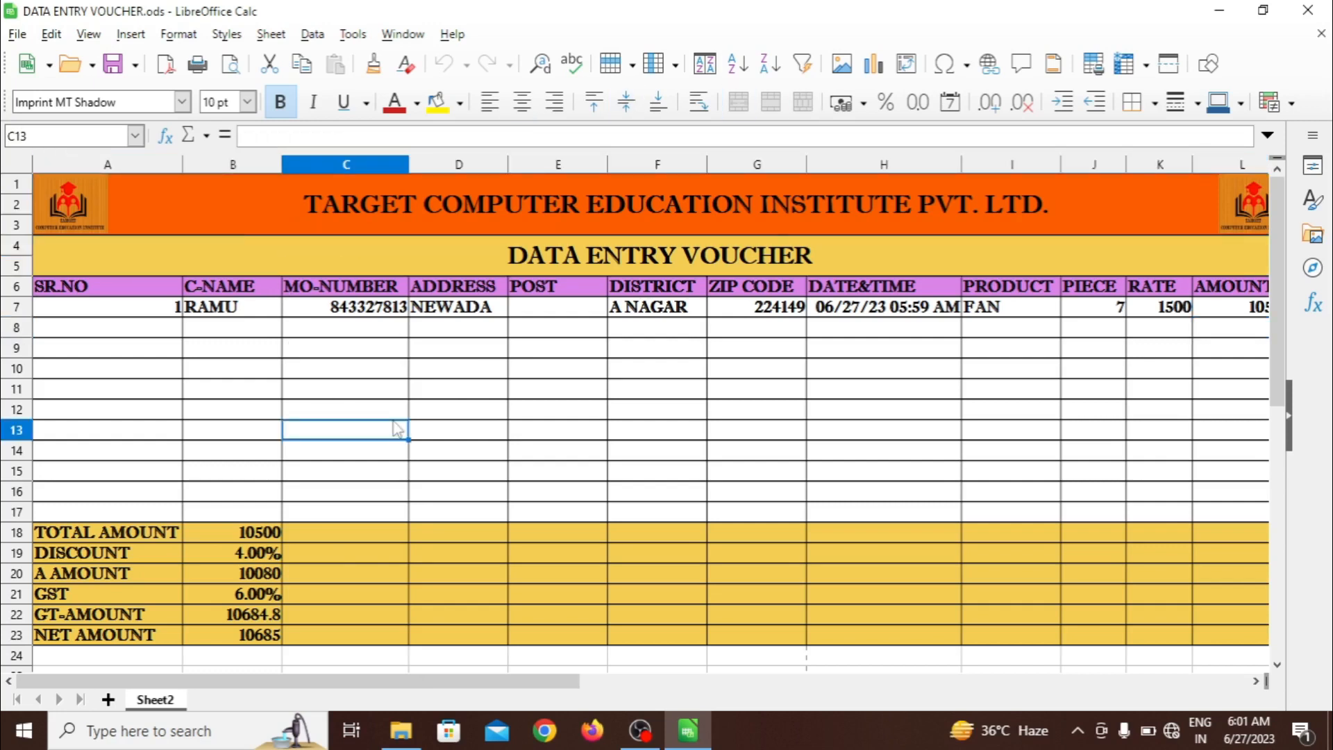
pyautogui.click(163, 328)
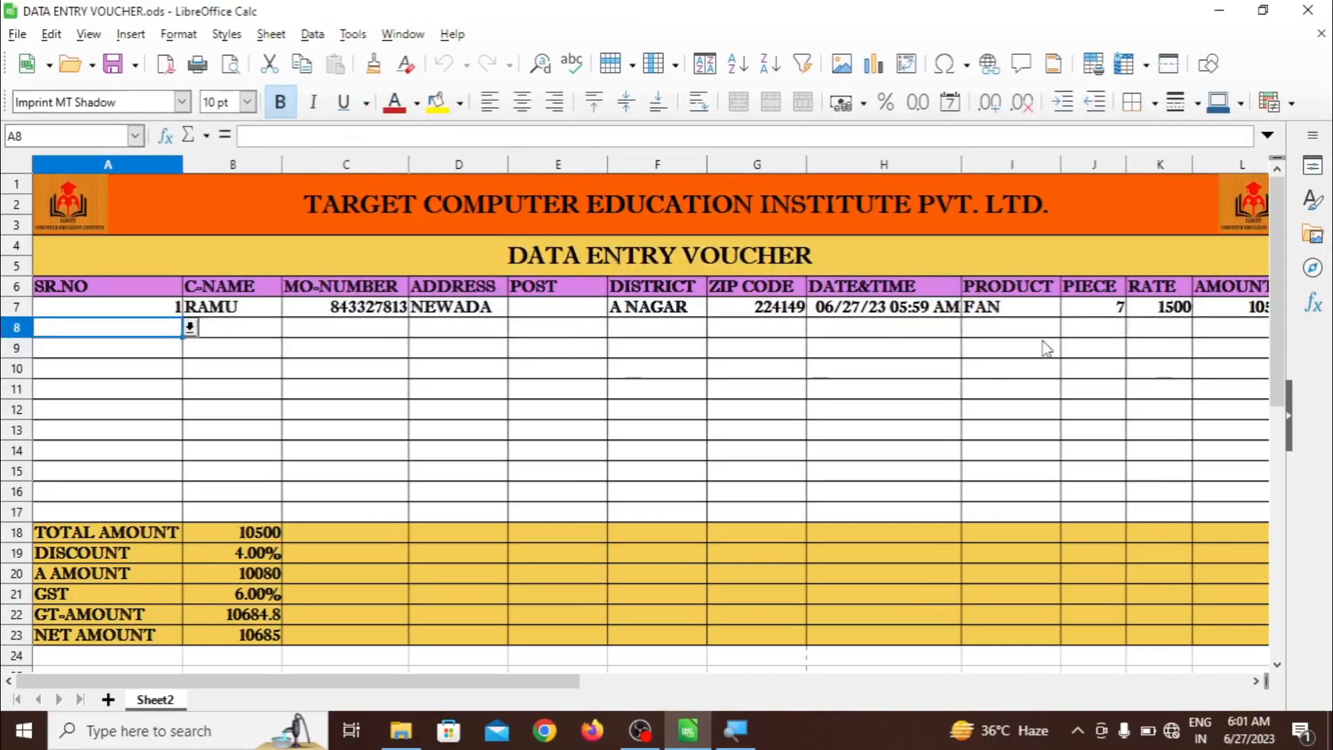
pyautogui.click(65, 288)
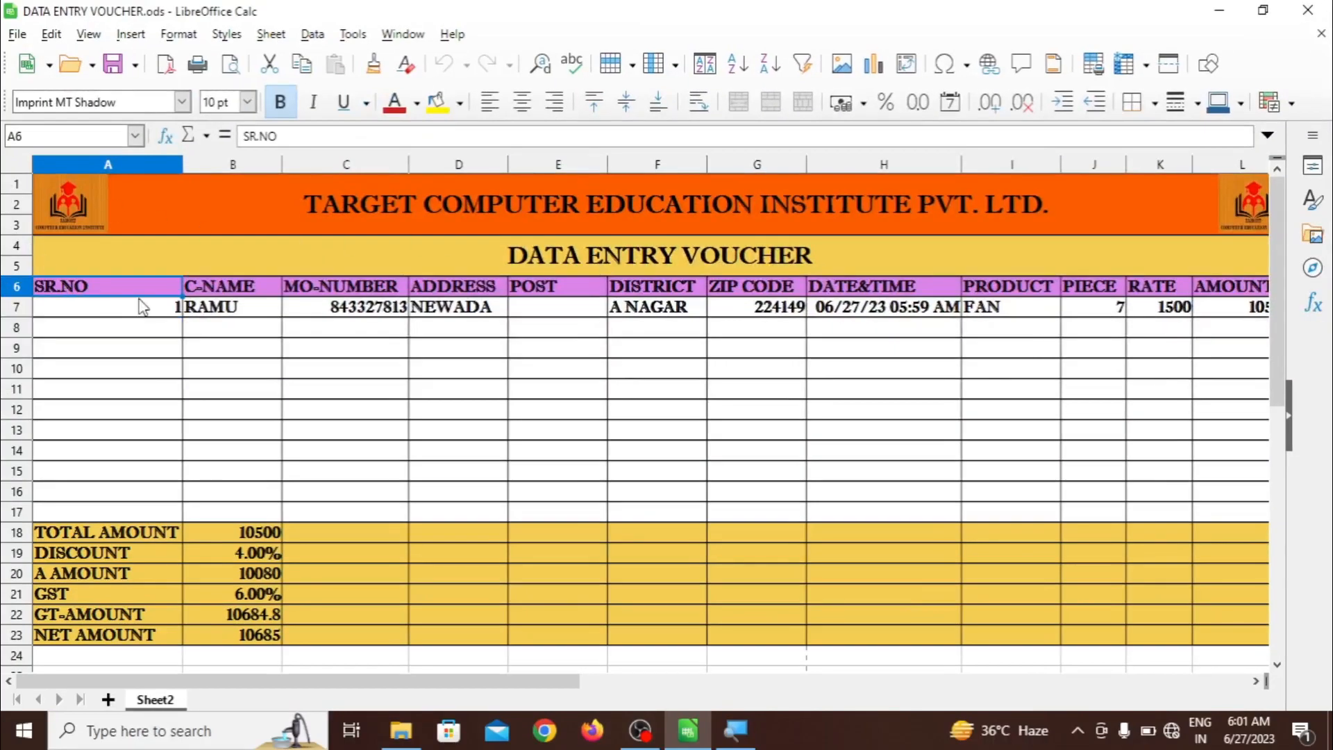
pyautogui.click(218, 308)
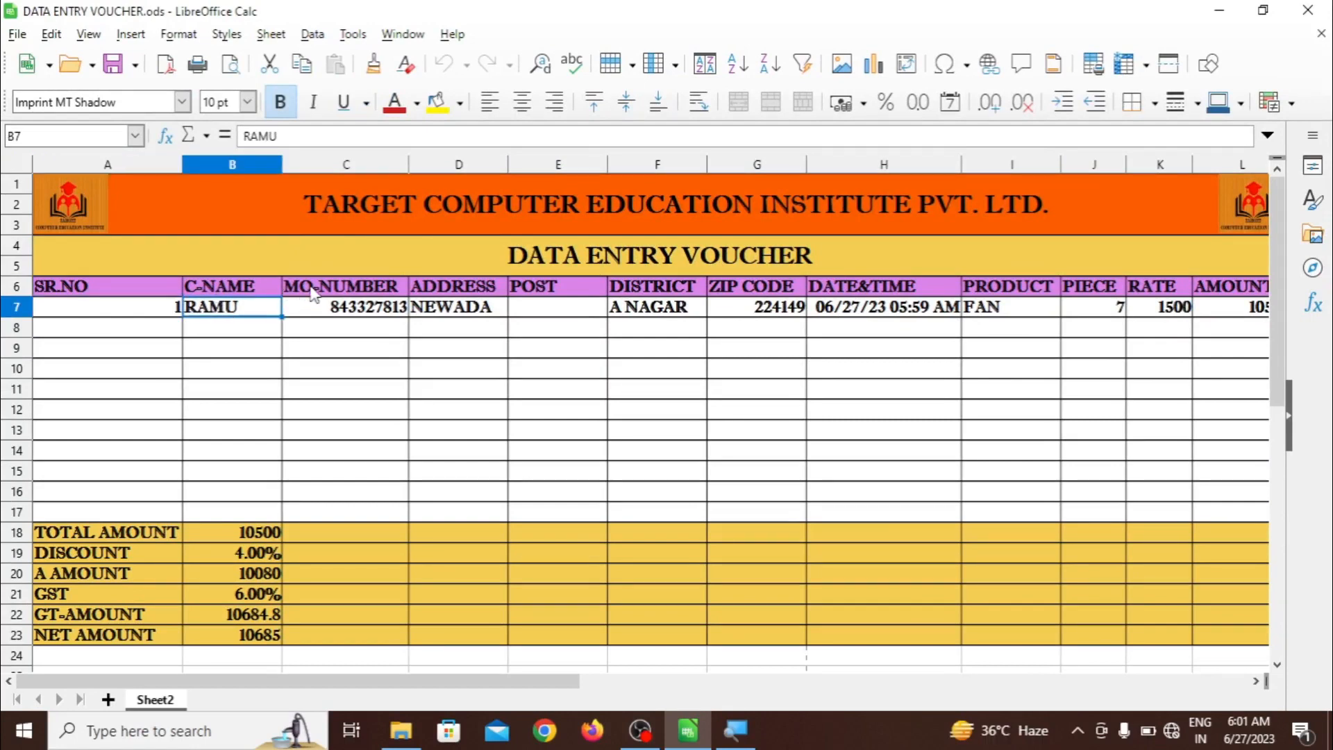
pyautogui.click(319, 314)
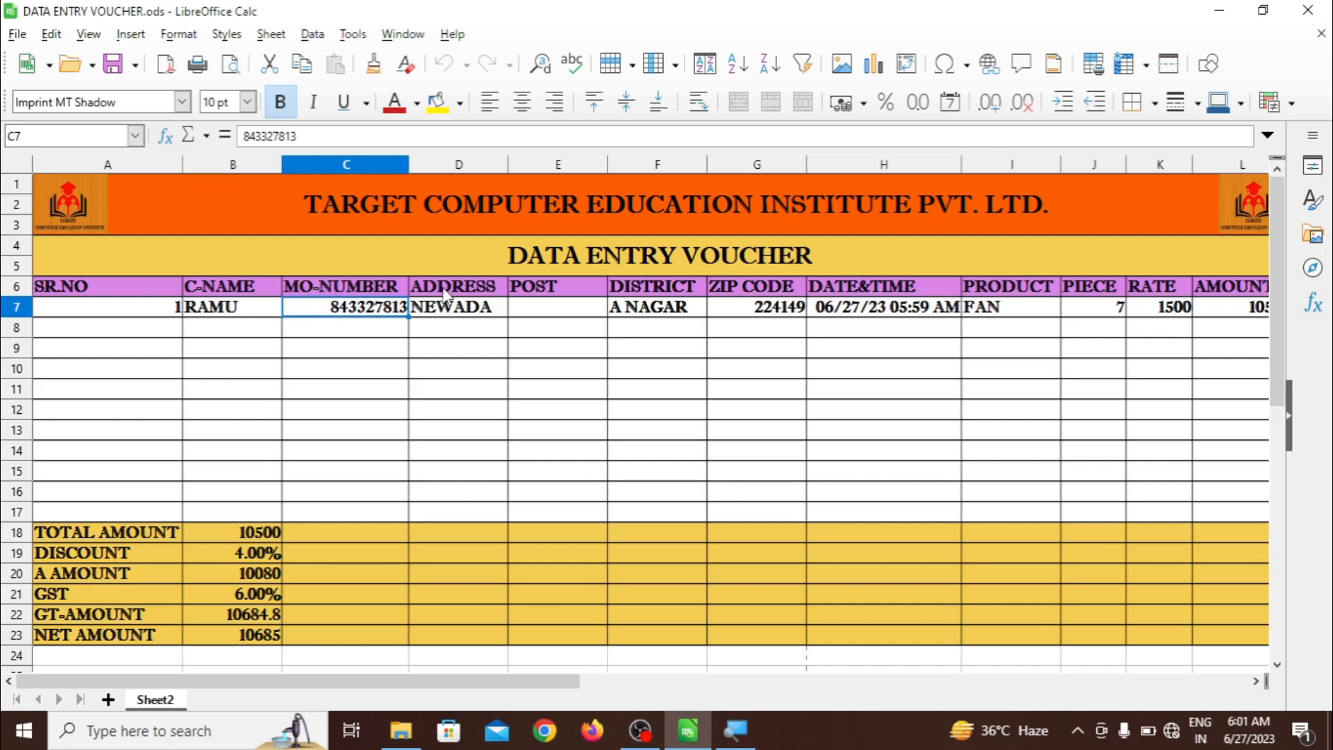
pyautogui.click(447, 318)
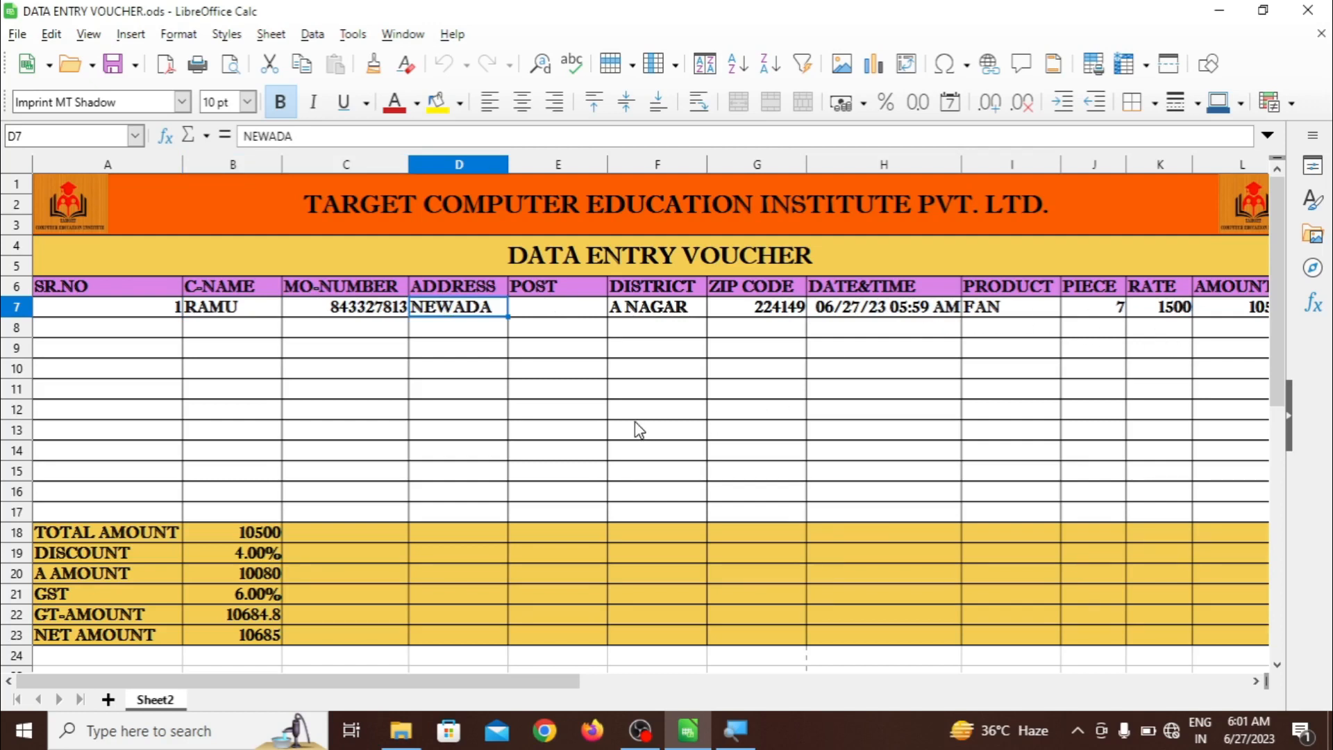
pyautogui.moveTo(275, 491); pyautogui.dragTo(271, 637)
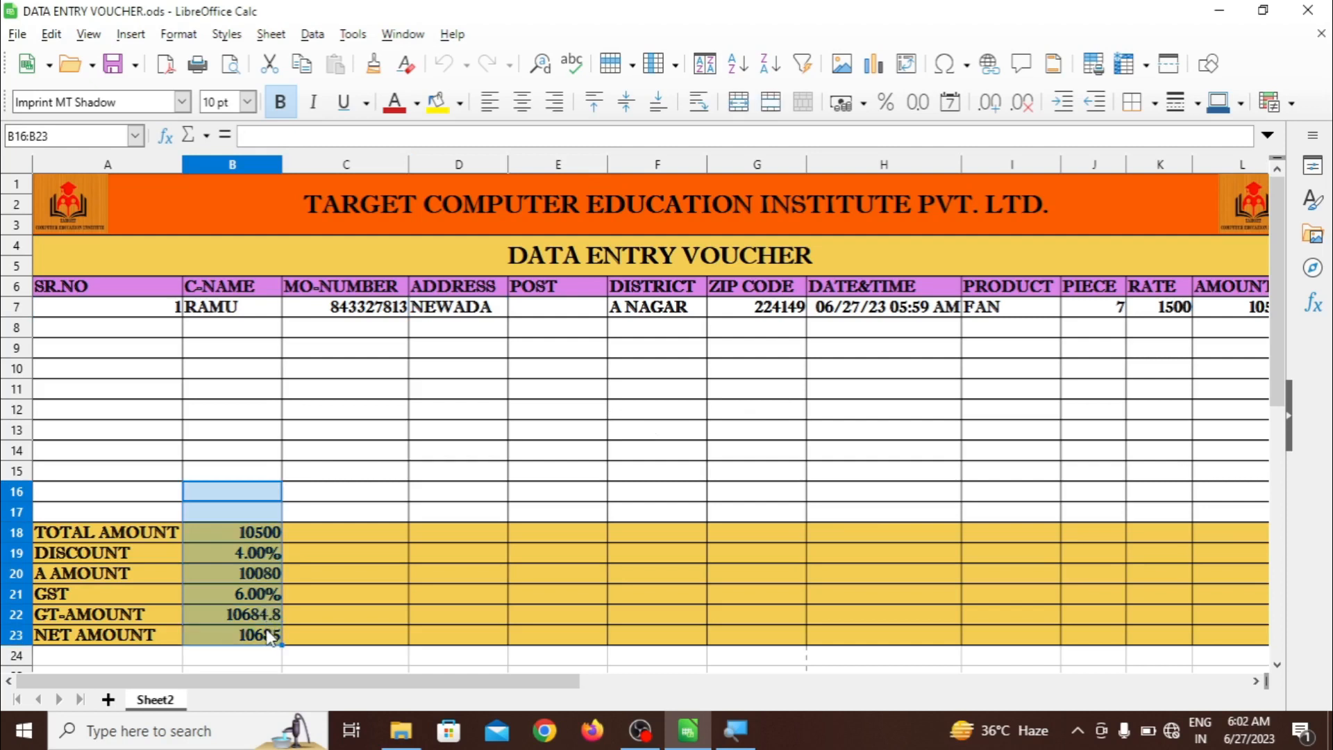
# Delete the summary values in B16:B23 and all sample entries in A7:Q17
pyautogui.press('Delete')
pyautogui.click(379, 595)
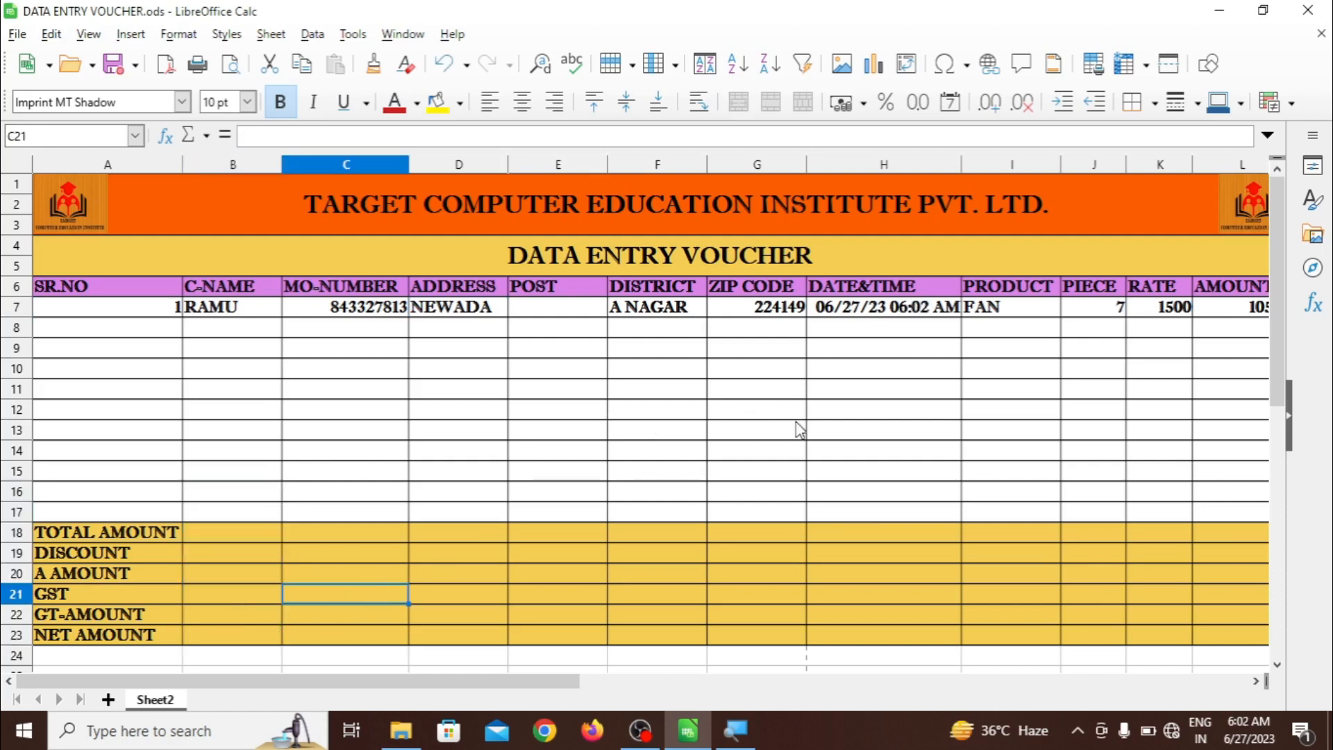
pyautogui.click(154, 314)
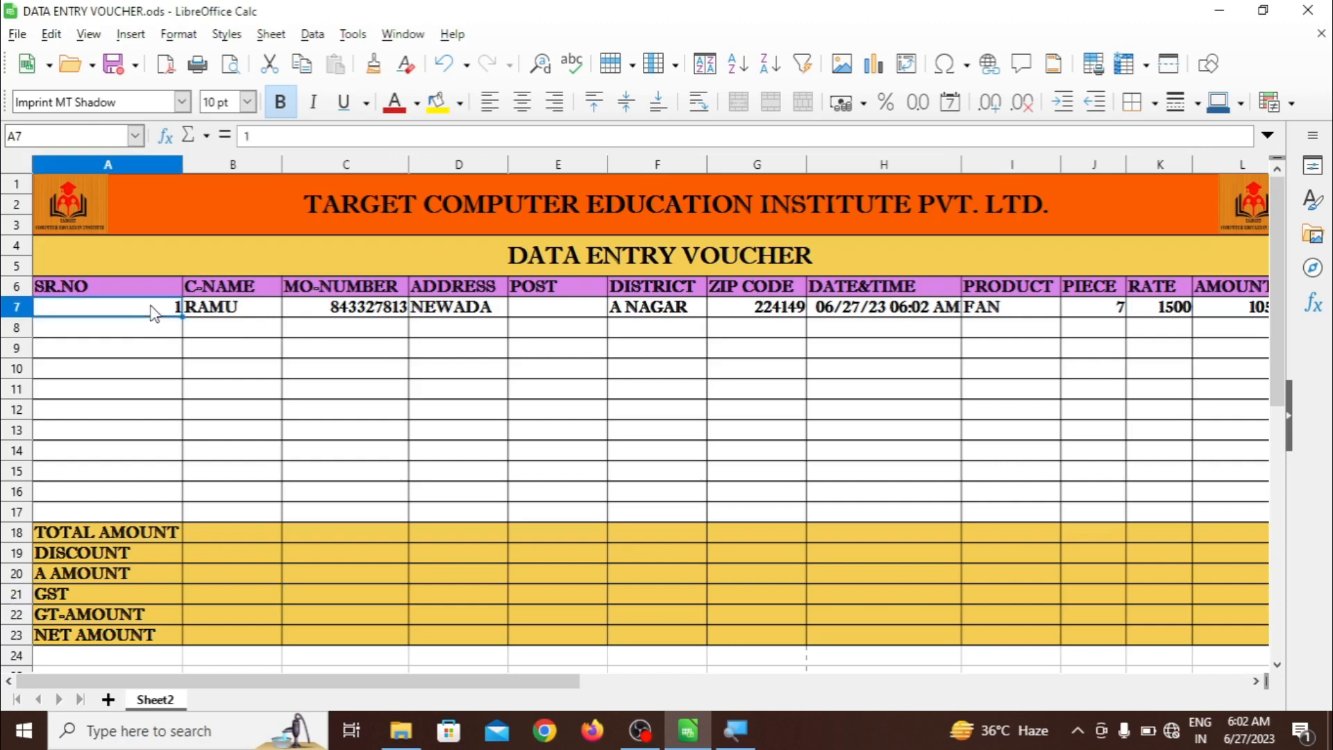
pyautogui.moveTo(155, 314); pyautogui.dragTo(843, 526)
pyautogui.press('Delete')
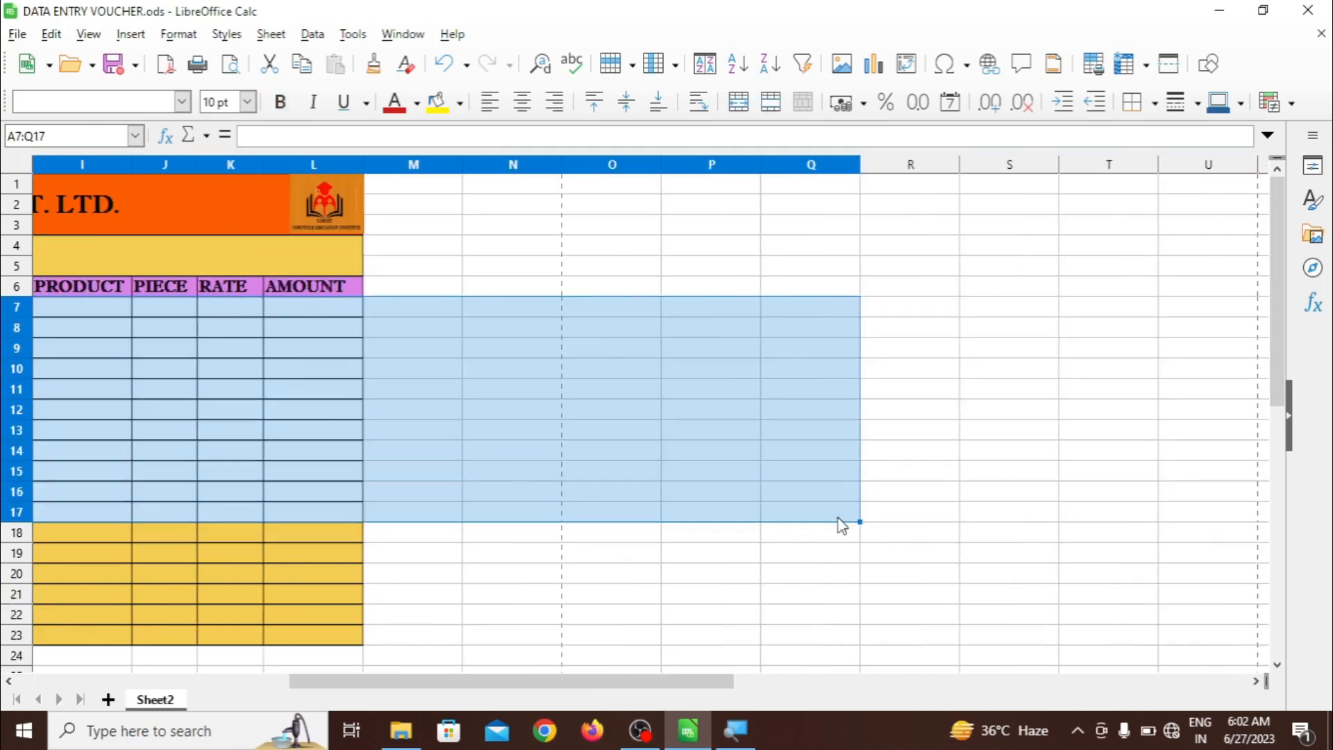
pyautogui.click(677, 536)
pyautogui.moveTo(594, 680); pyautogui.dragTo(264, 656)
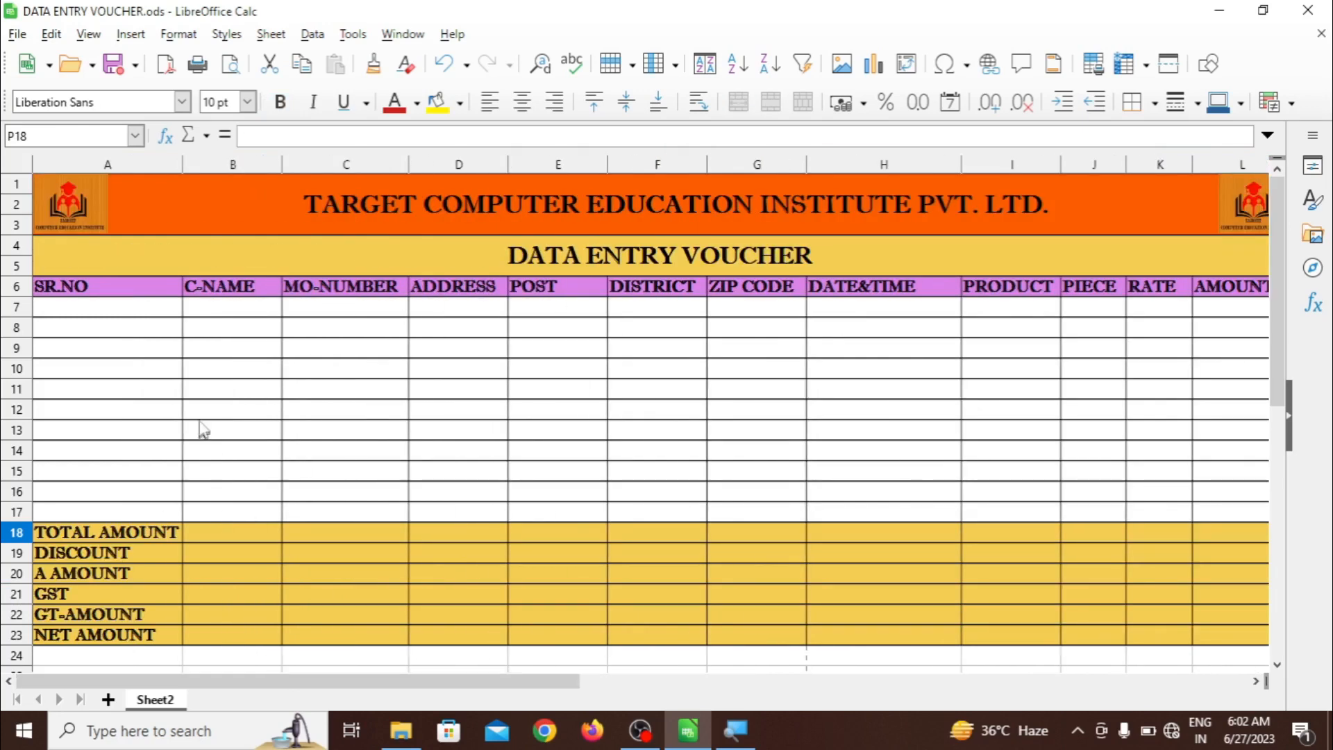
pyautogui.click(143, 312)
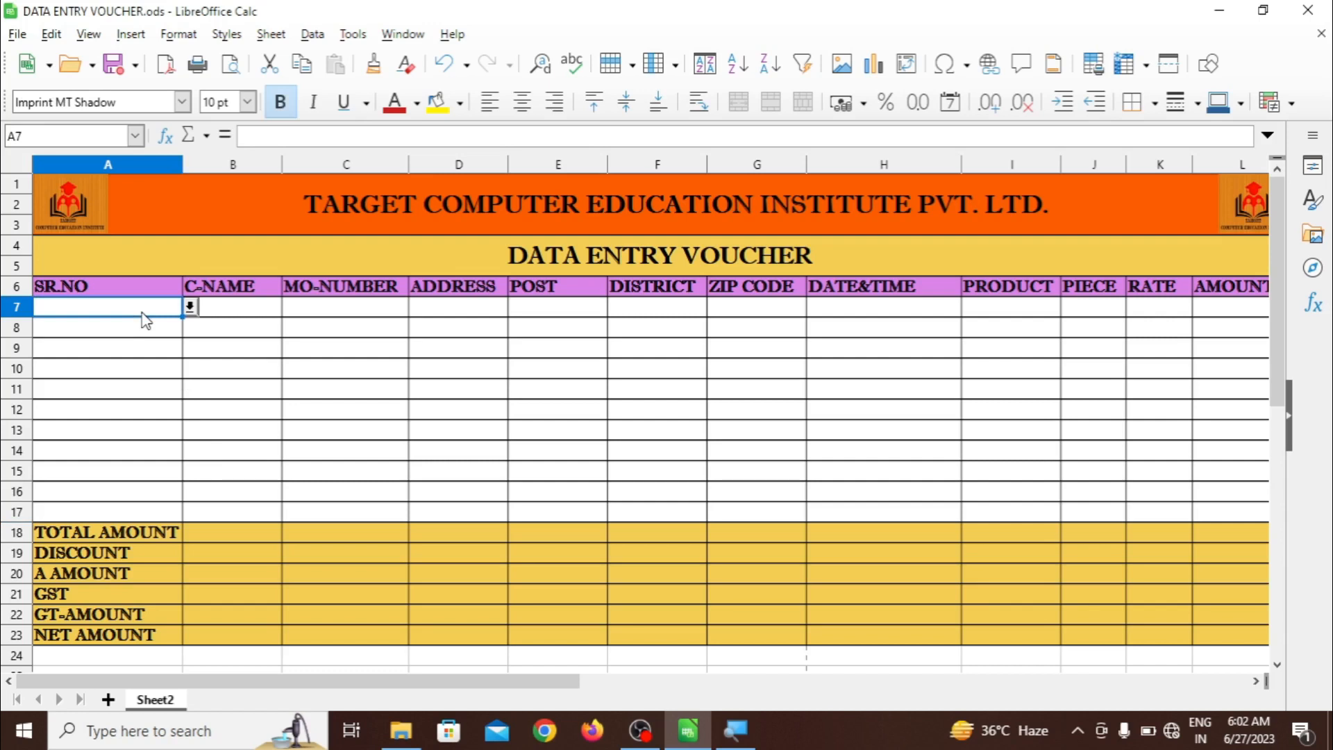
# Set A7's SR.NO to 1 using the cell's validity dropdown
pyautogui.write('1')
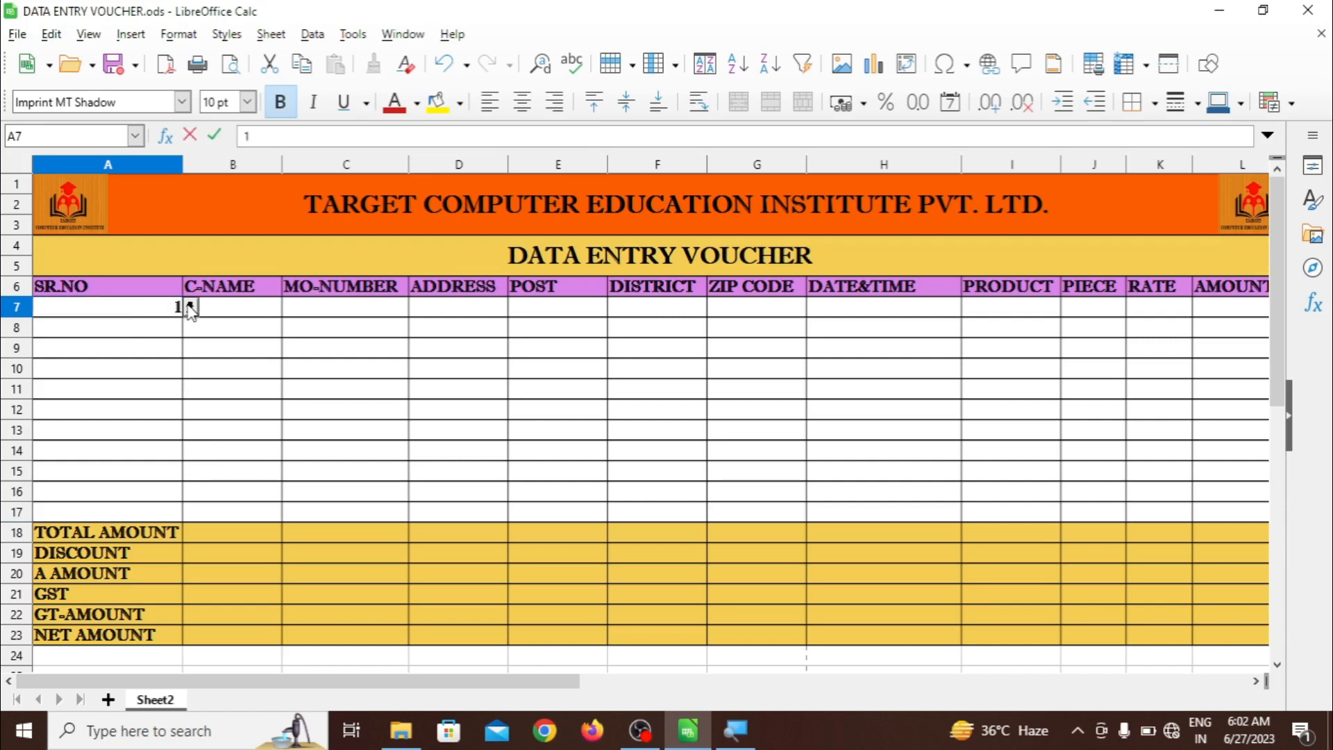
pyautogui.click(190, 307)
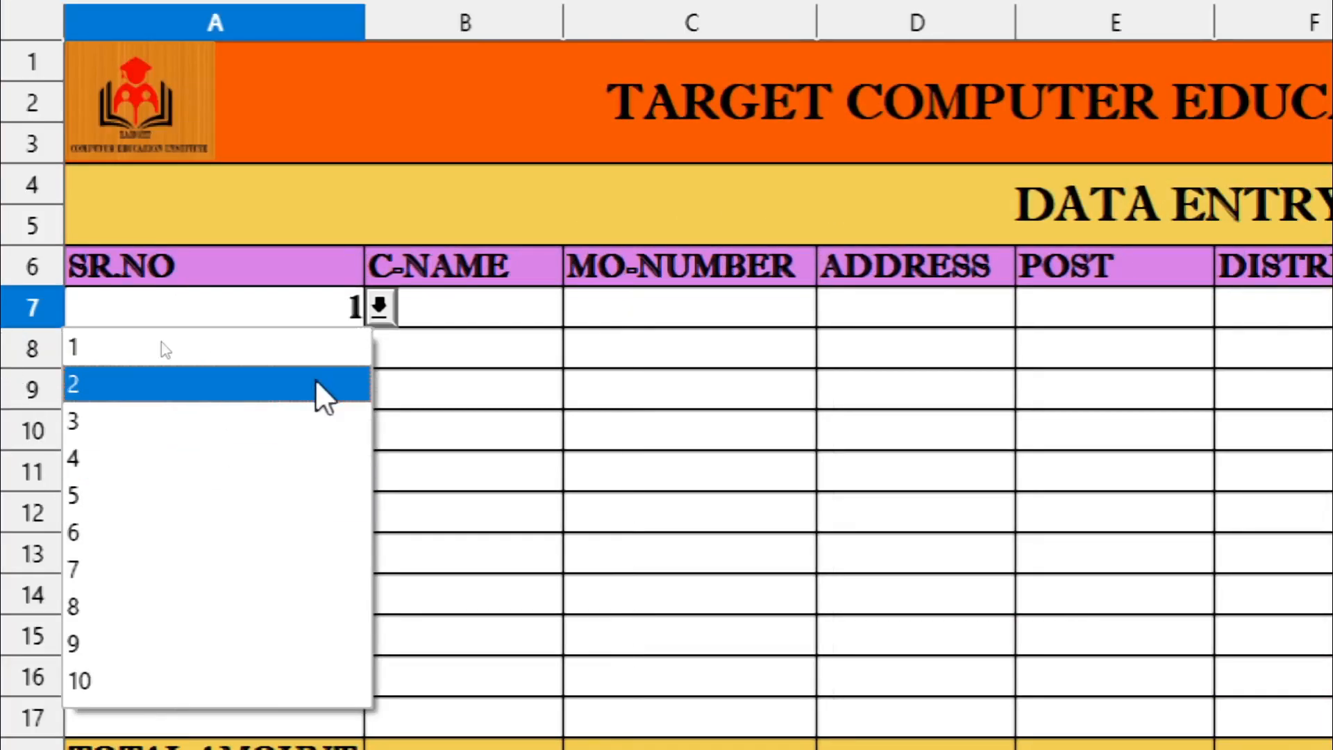
pyautogui.click(384, 312)
pyautogui.click(381, 307)
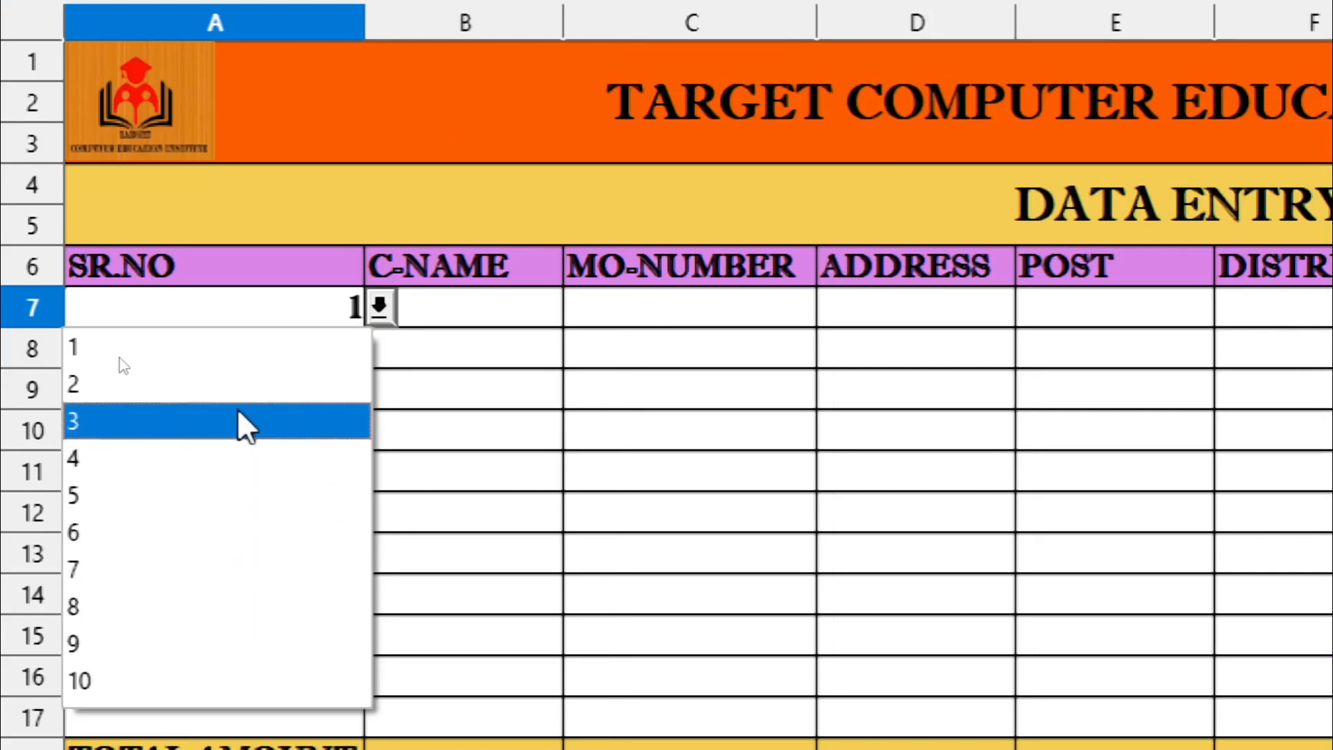
pyautogui.click(237, 345)
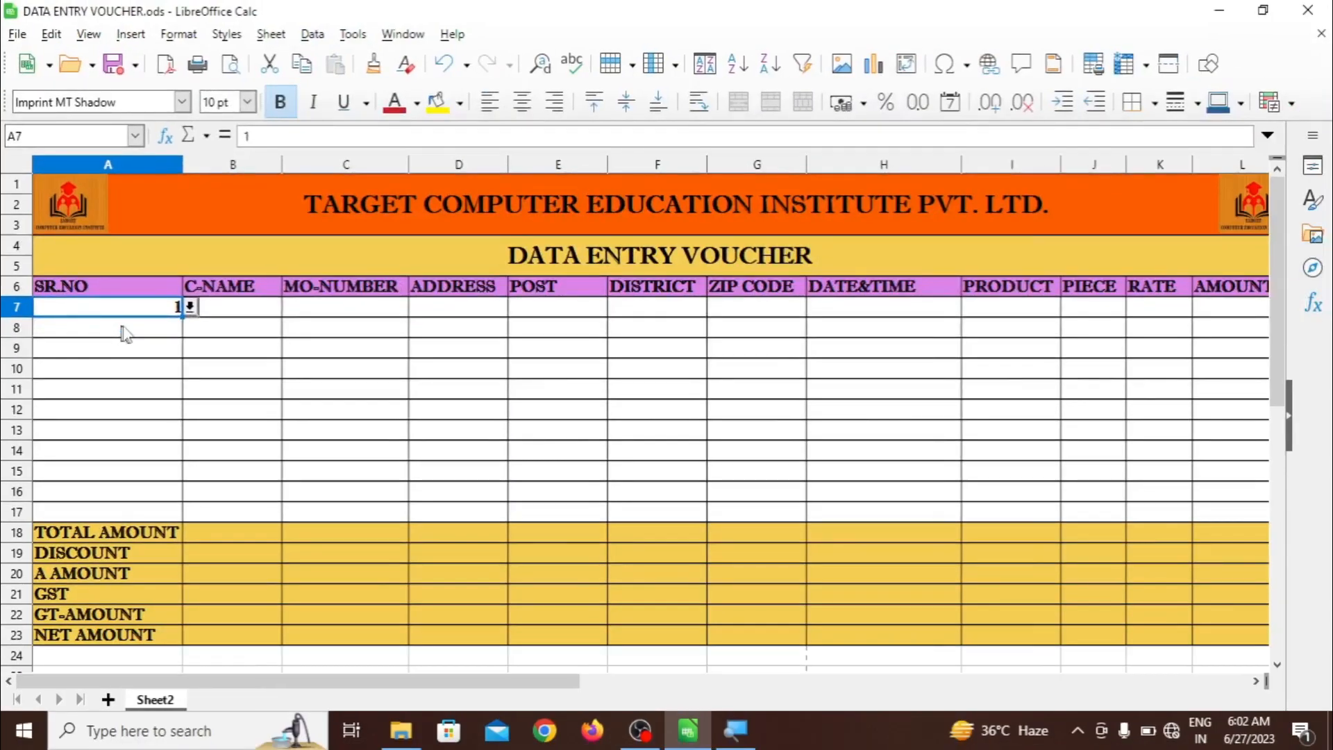
# Enter the customer's name, mobile number and address in B7, C7 and D7
pyautogui.click(220, 312)
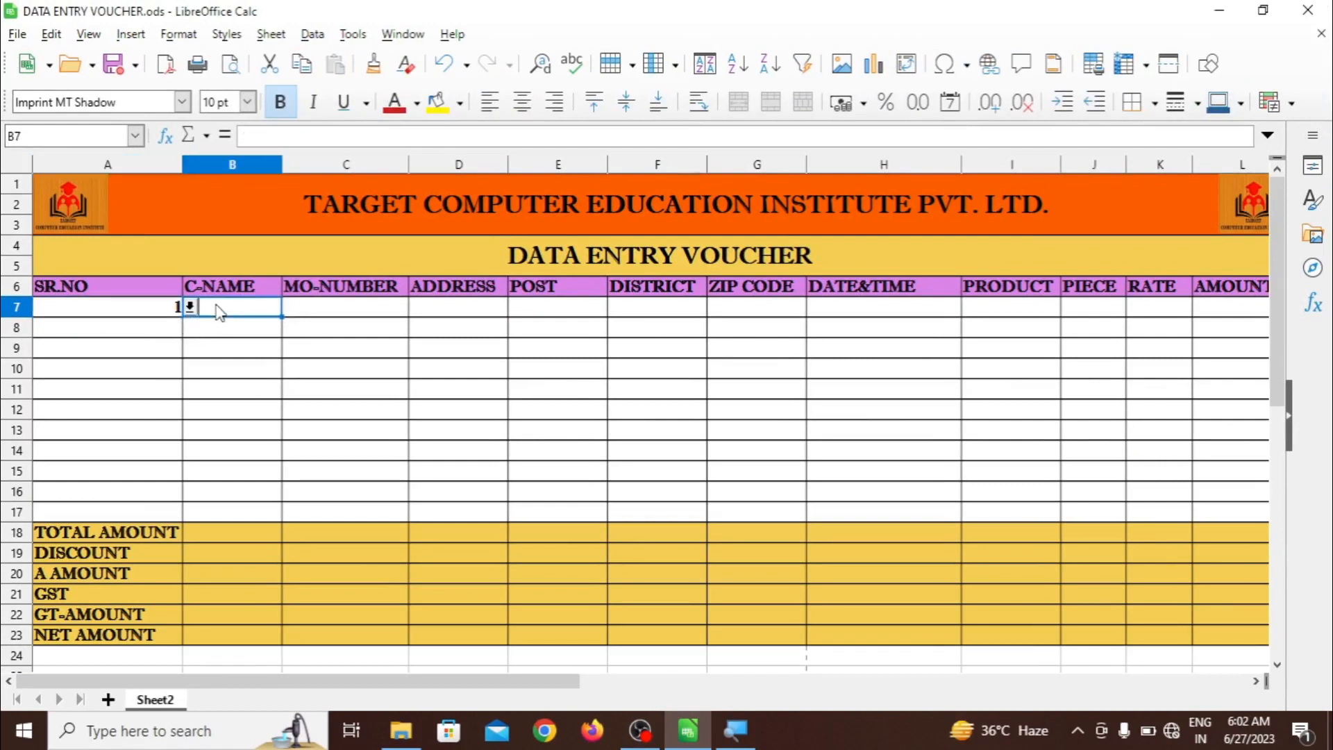
pyautogui.write('RAMU')
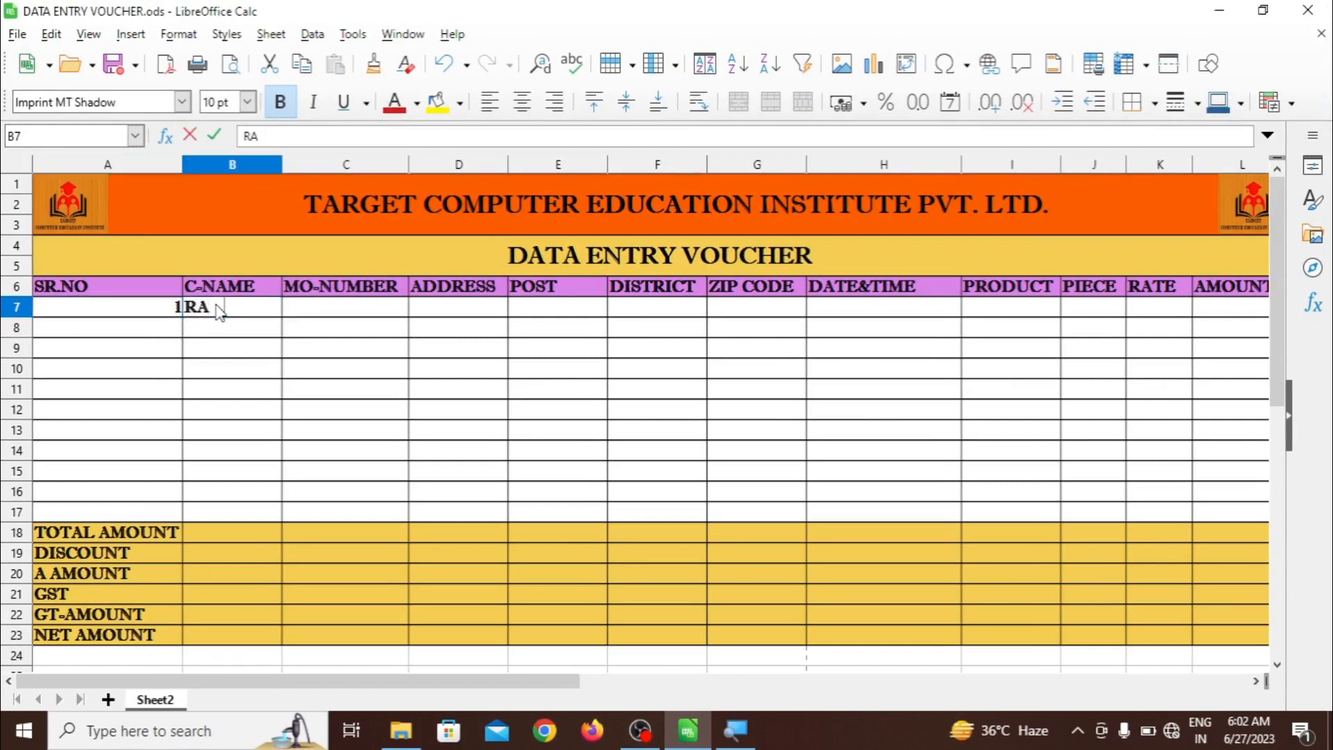
pyautogui.click(290, 316)
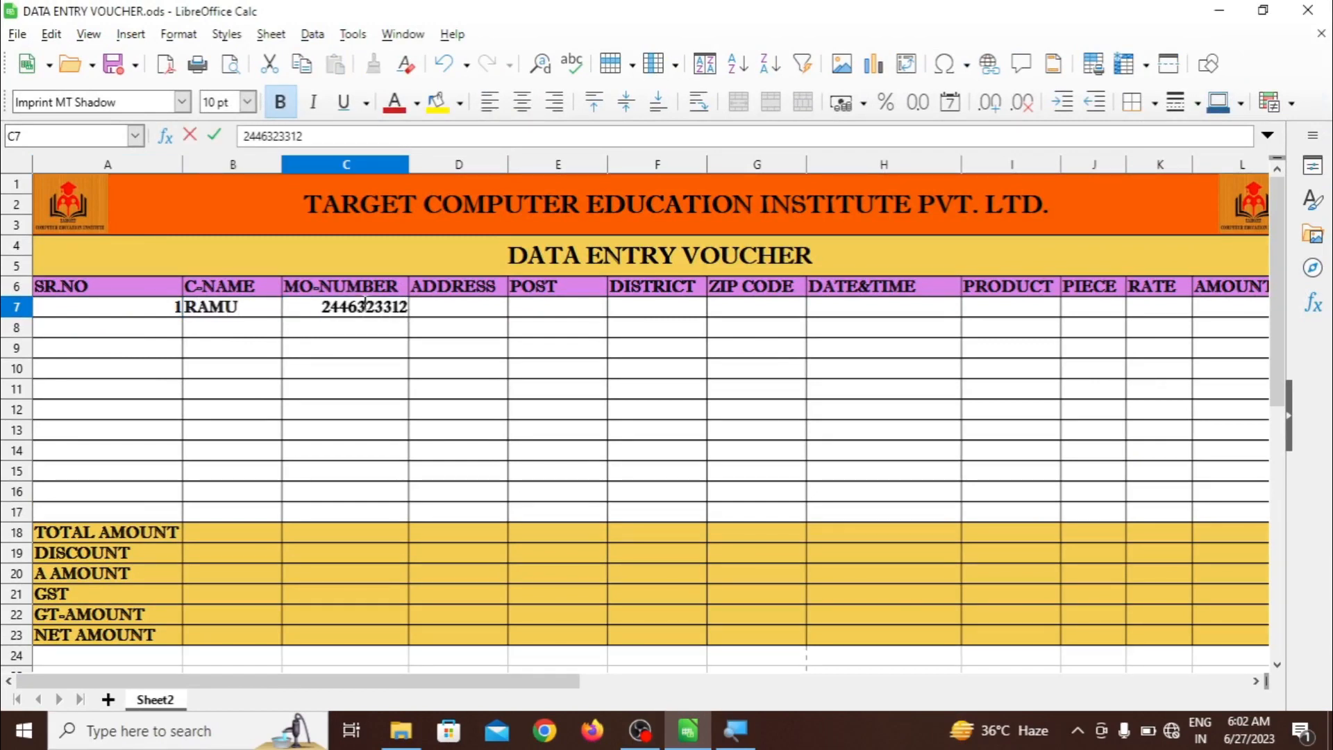
pyautogui.click(420, 314)
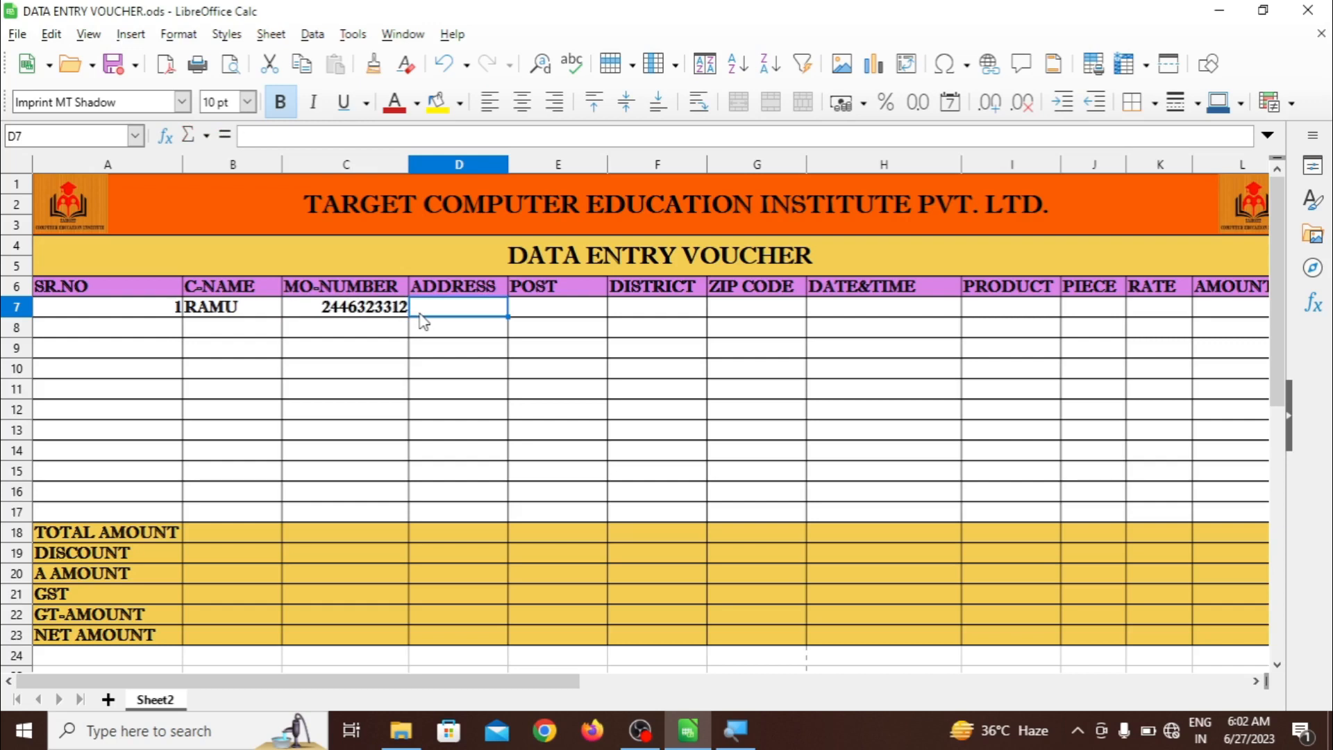
pyautogui.write('NEW')
pyautogui.write('ADA')
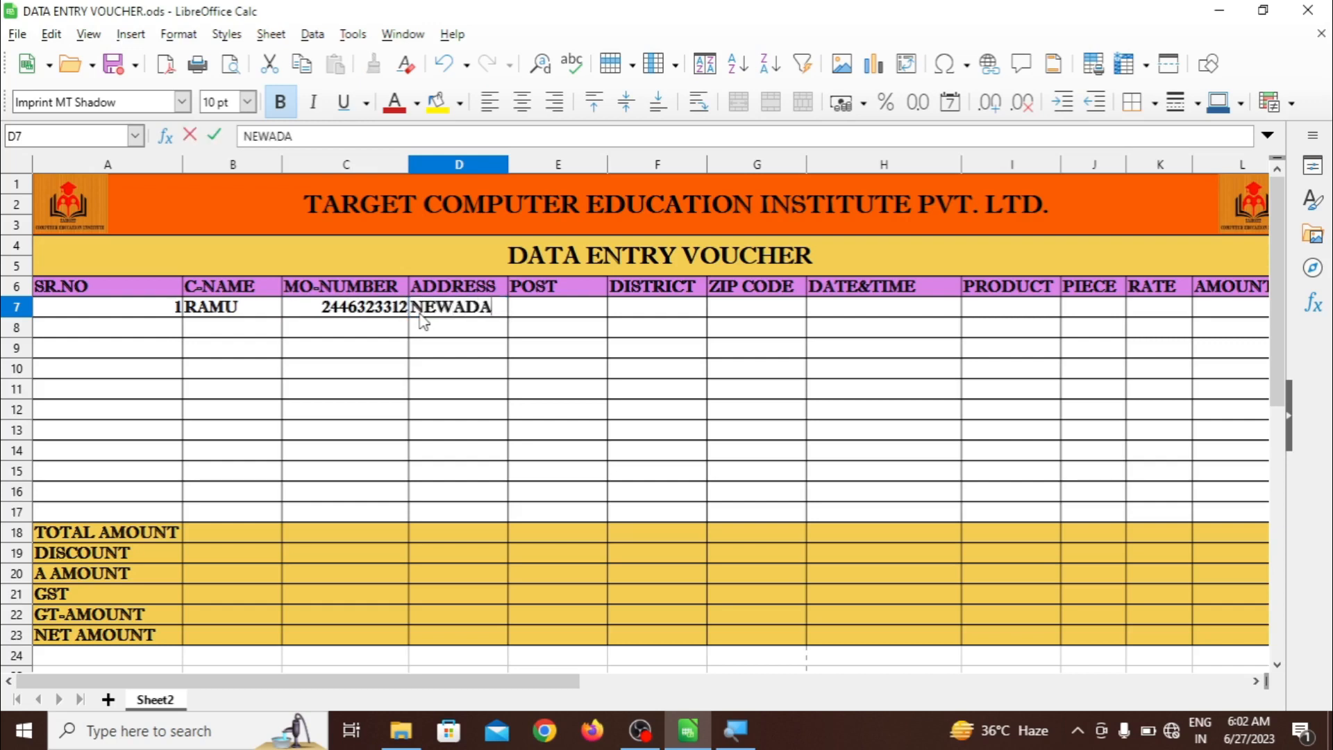
pyautogui.click(539, 318)
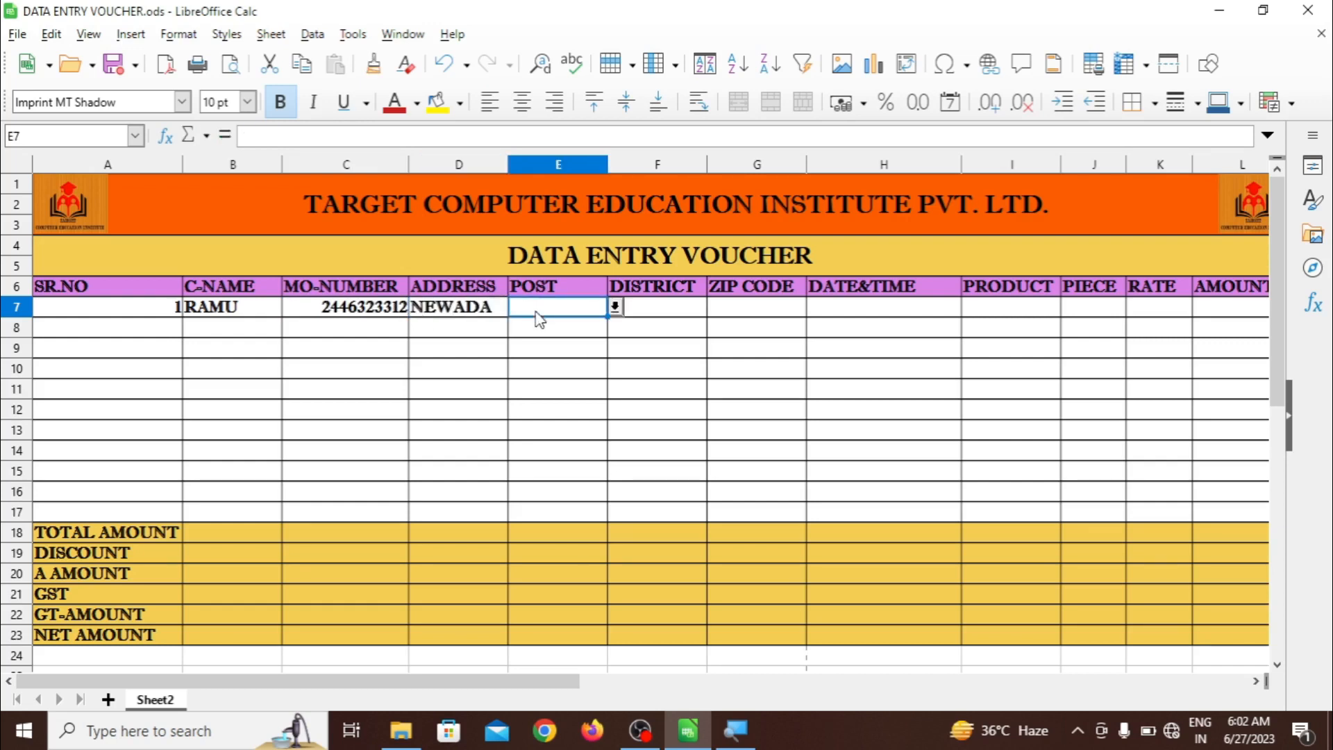
pyautogui.click(615, 307)
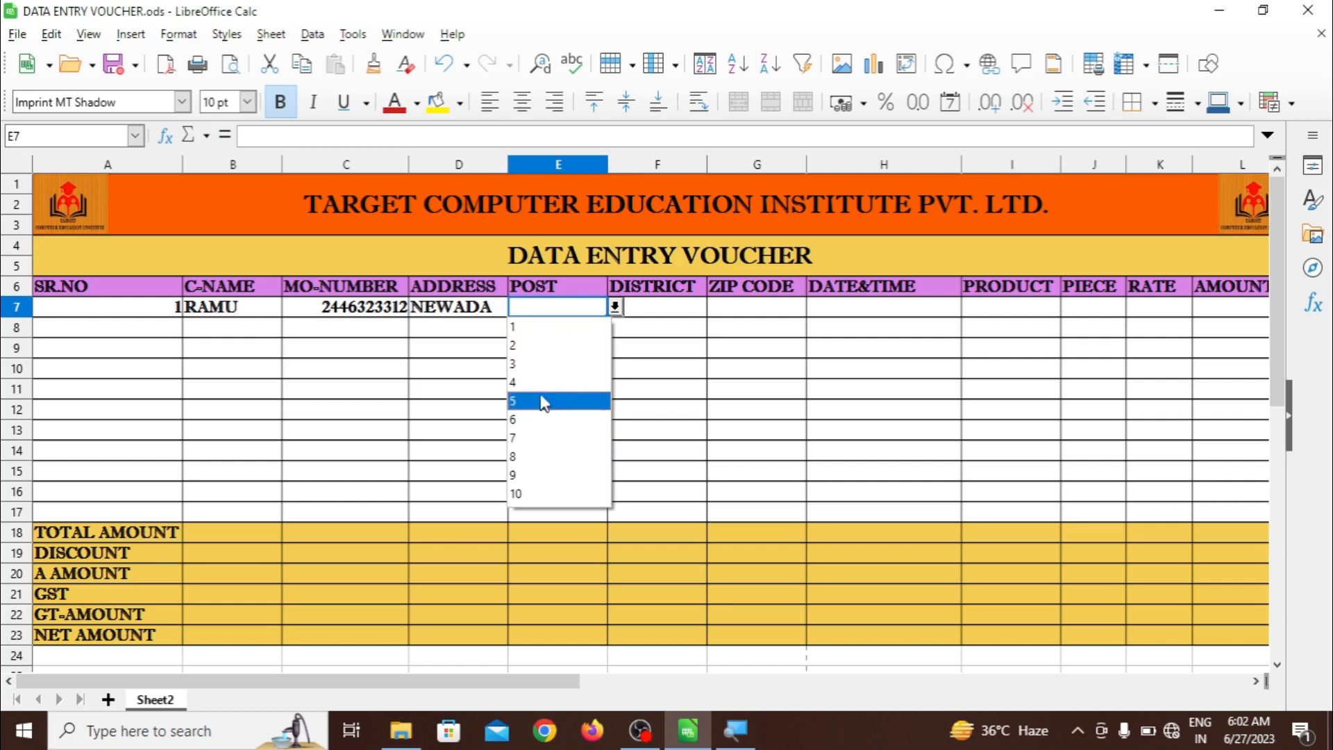
# Leave POST blank and set row 7's district to A NAGAR from the dropdown
pyautogui.click(663, 395)
pyautogui.click(567, 330)
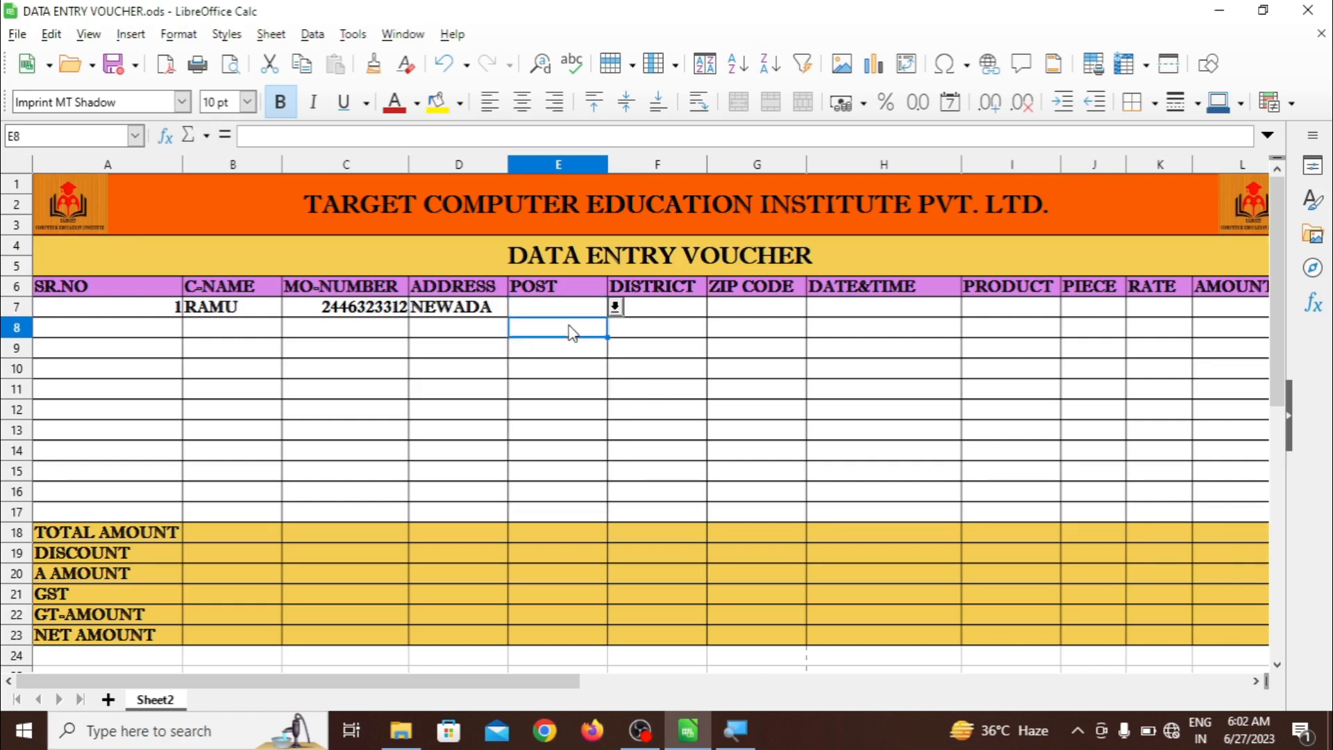
pyautogui.click(634, 313)
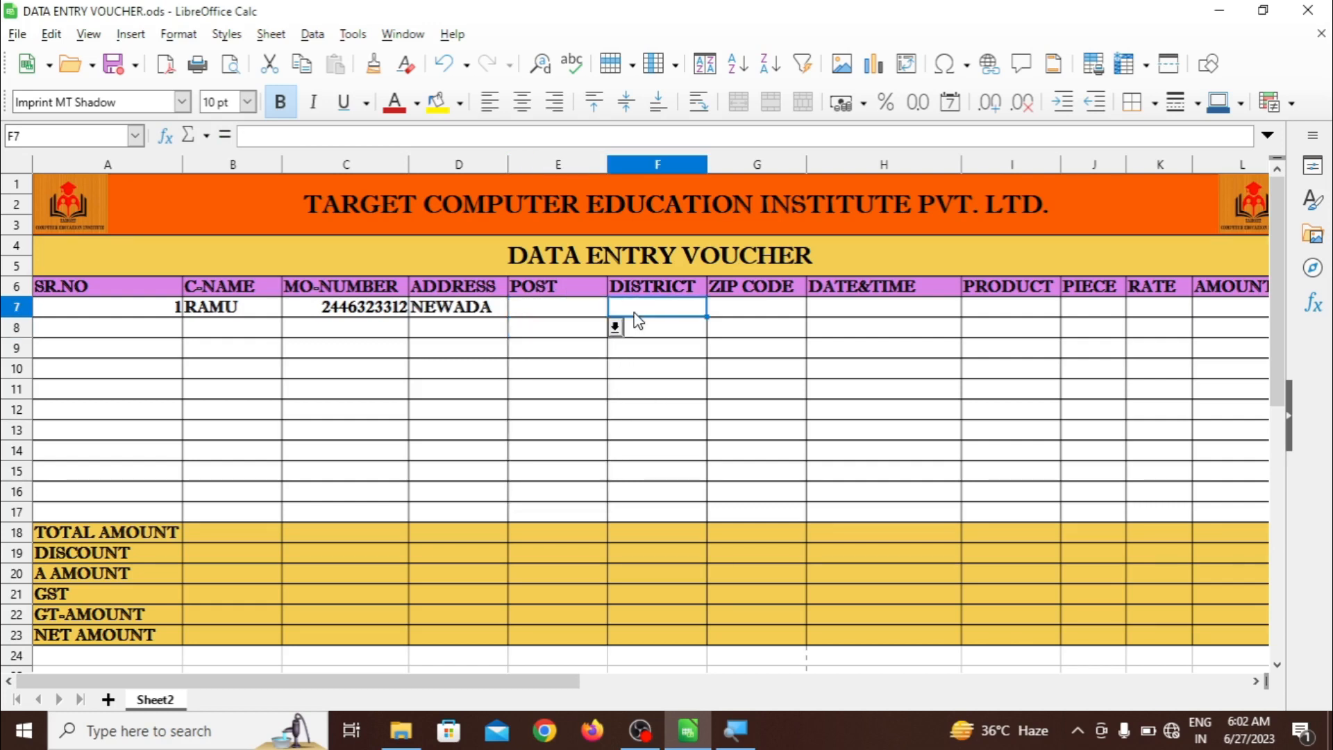
pyautogui.click(715, 309)
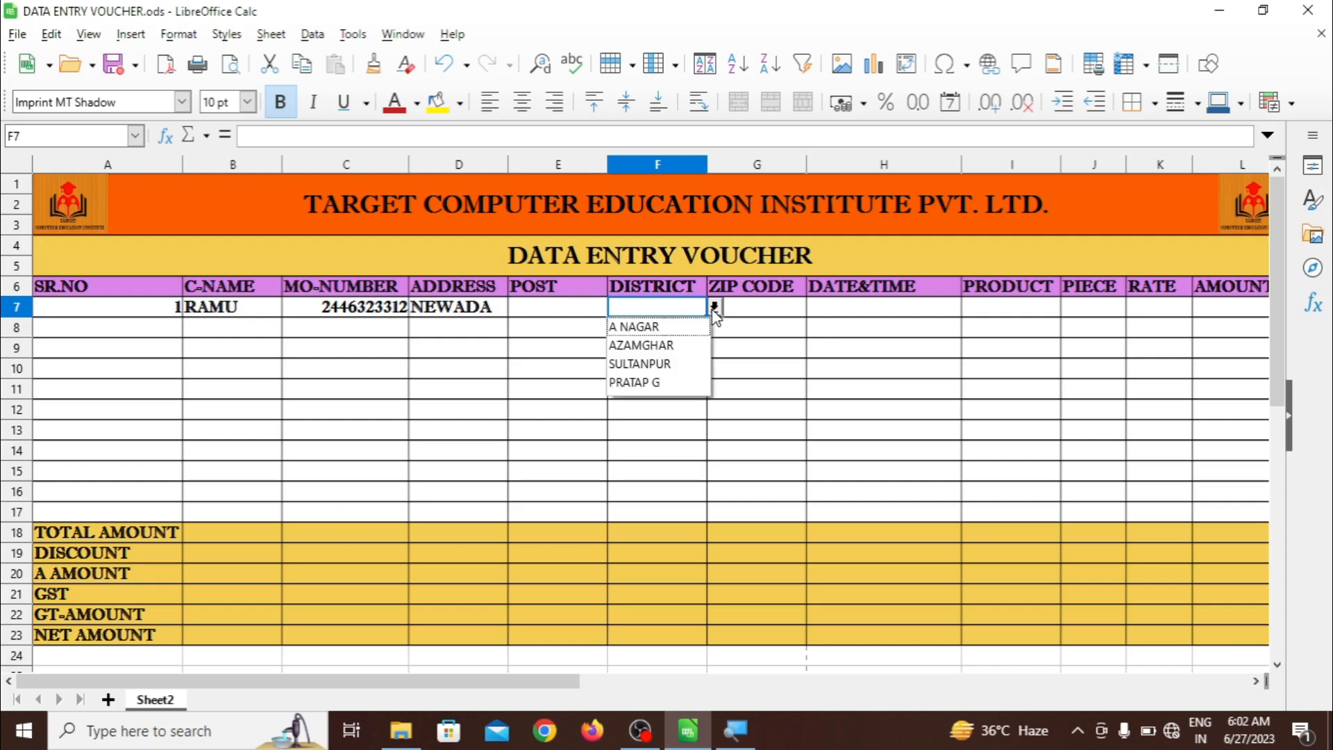
pyautogui.click(665, 365)
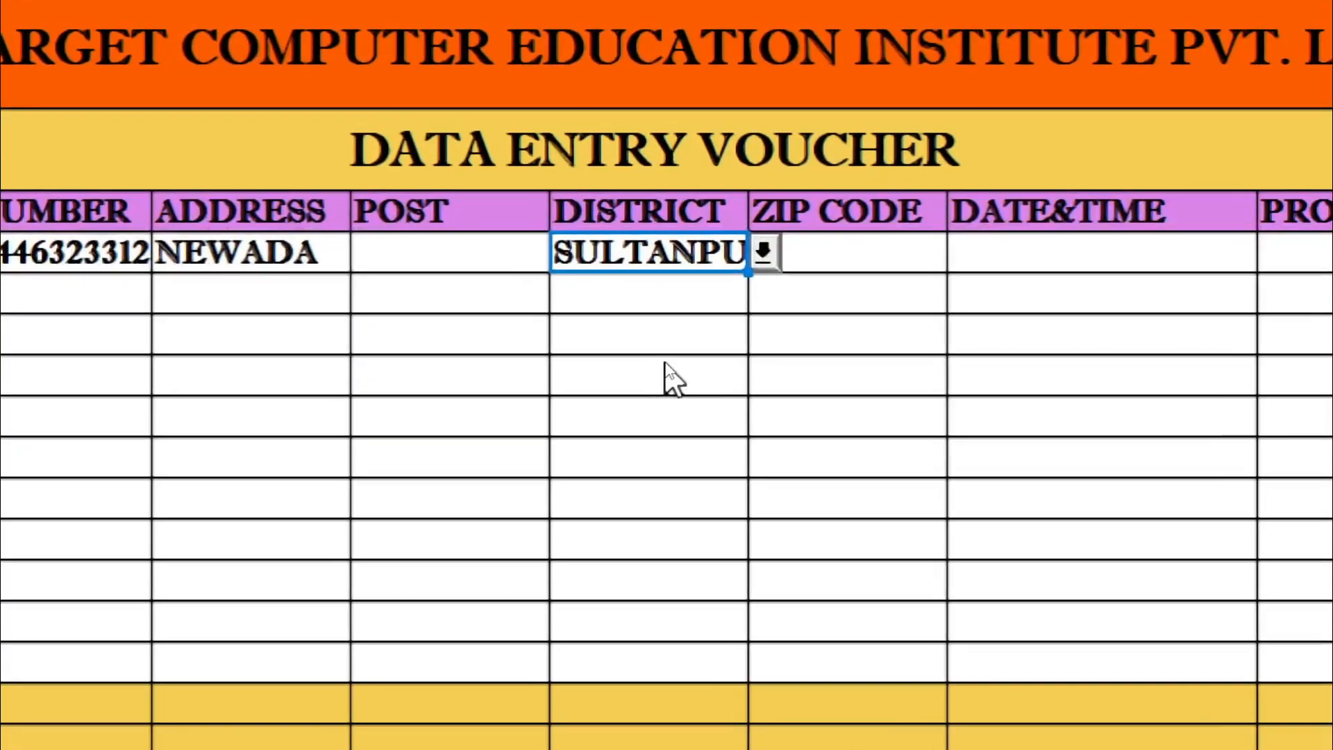
pyautogui.click(775, 253)
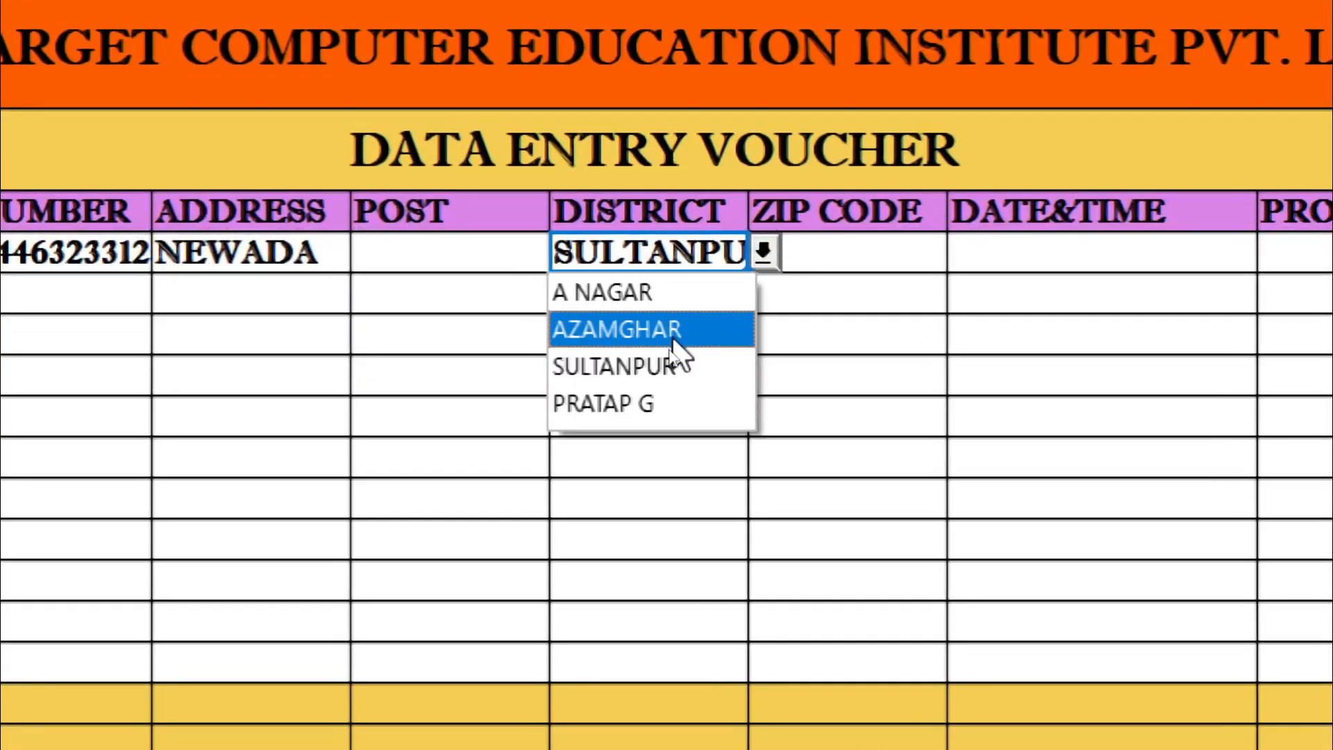
pyautogui.click(664, 292)
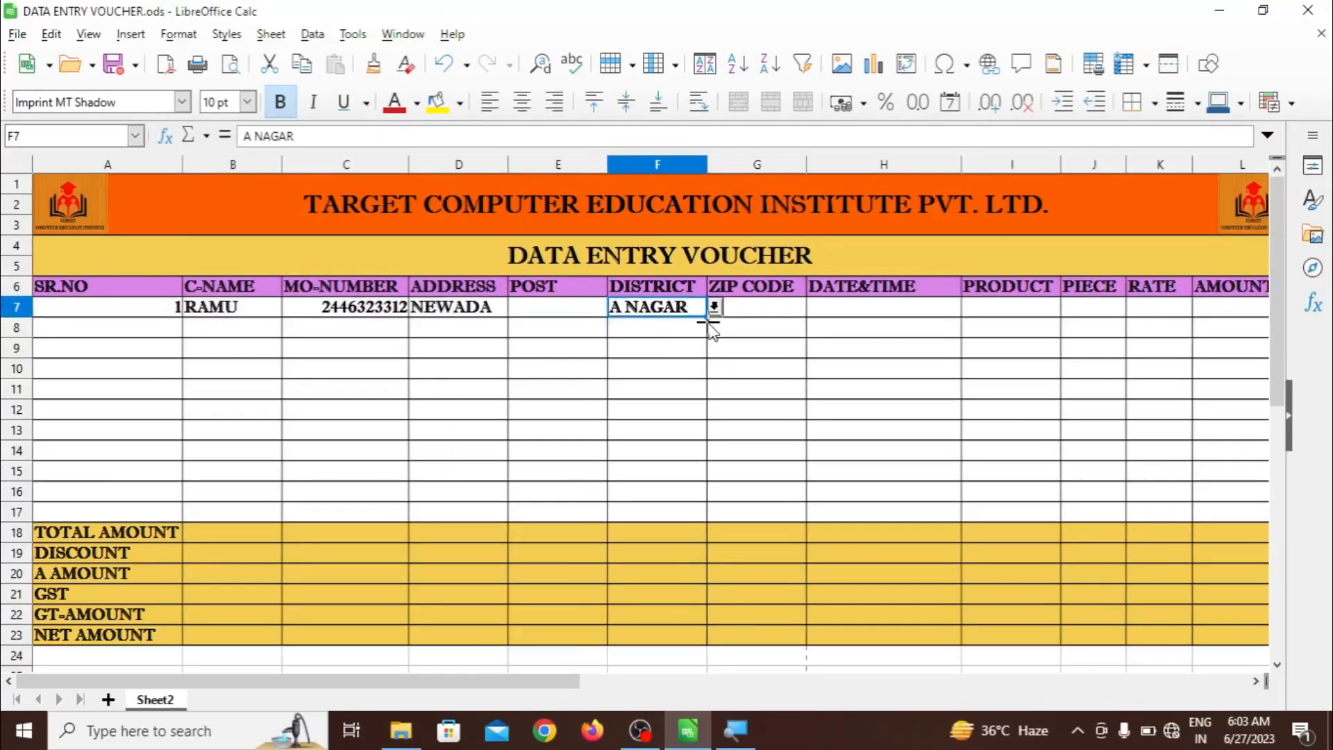
# Pick a zip code for row 7 from the ZIP CODE dropdown list
pyautogui.click(744, 316)
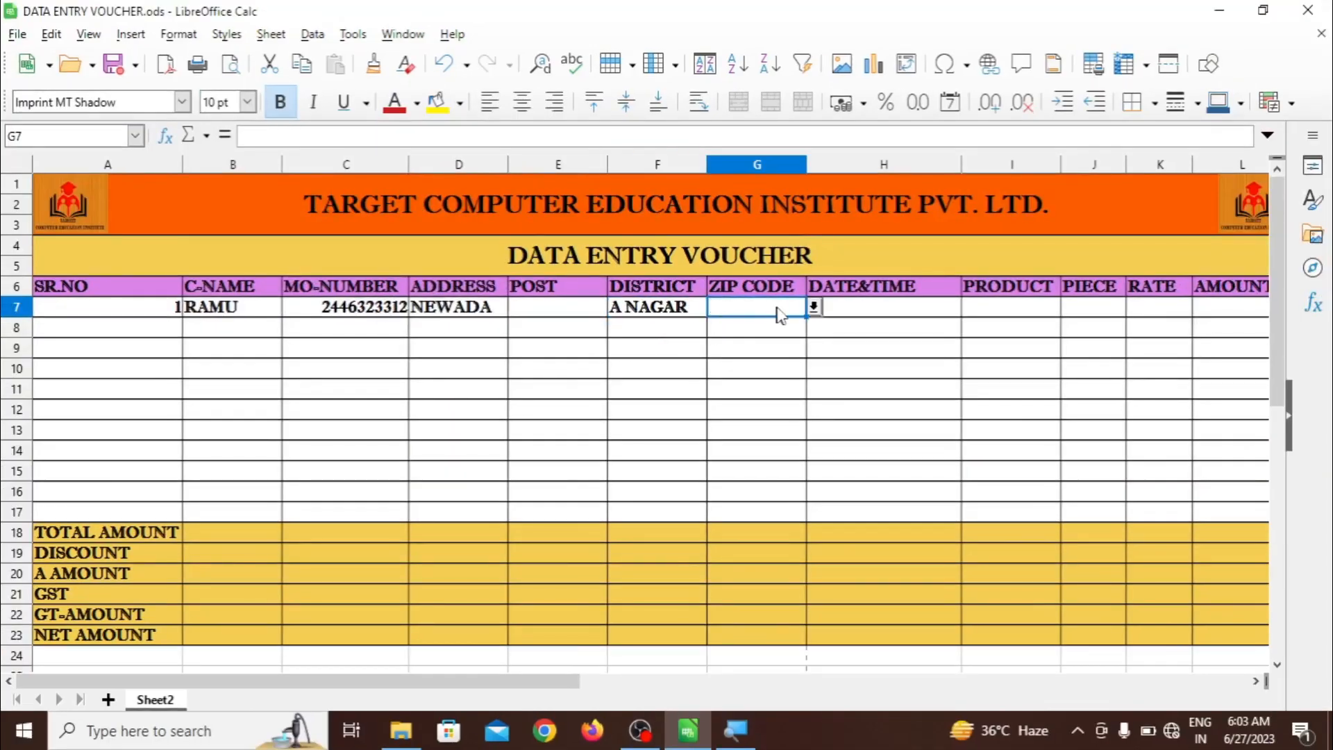
pyautogui.click(815, 310)
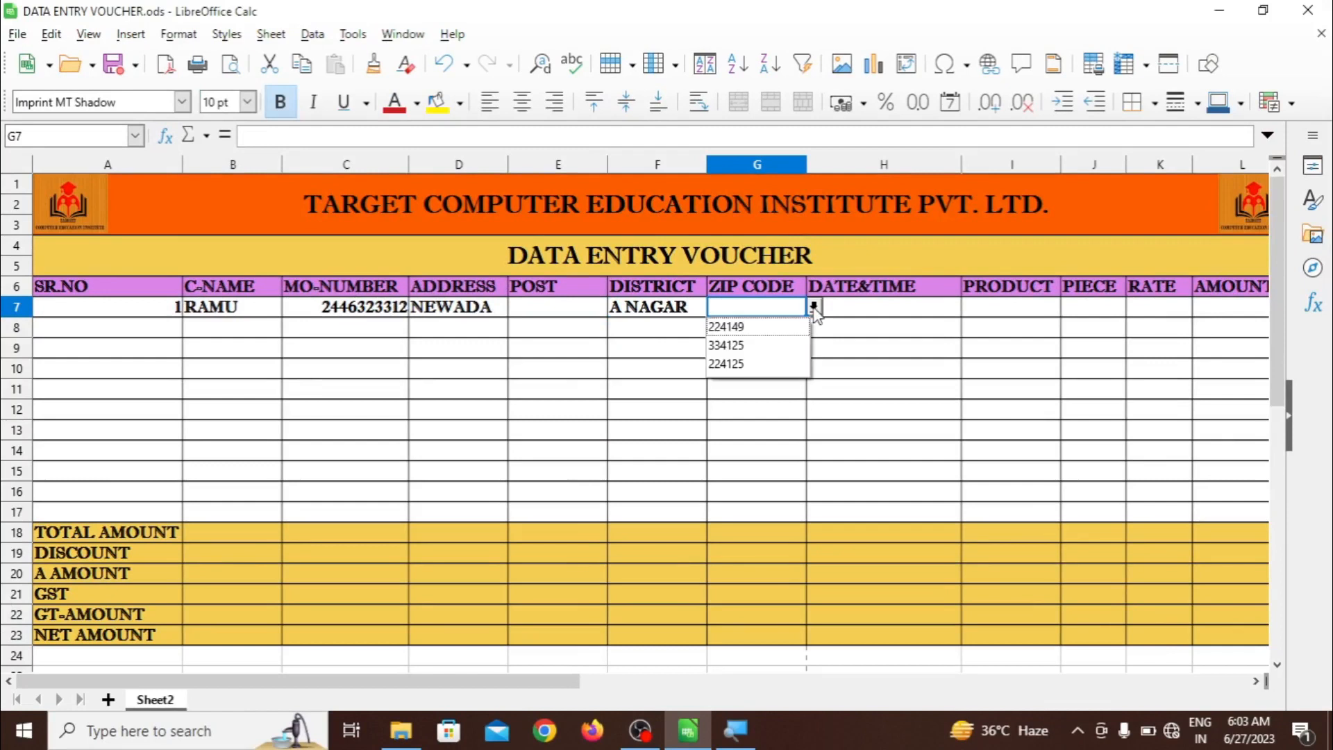
pyautogui.click(765, 345)
pyautogui.click(856, 309)
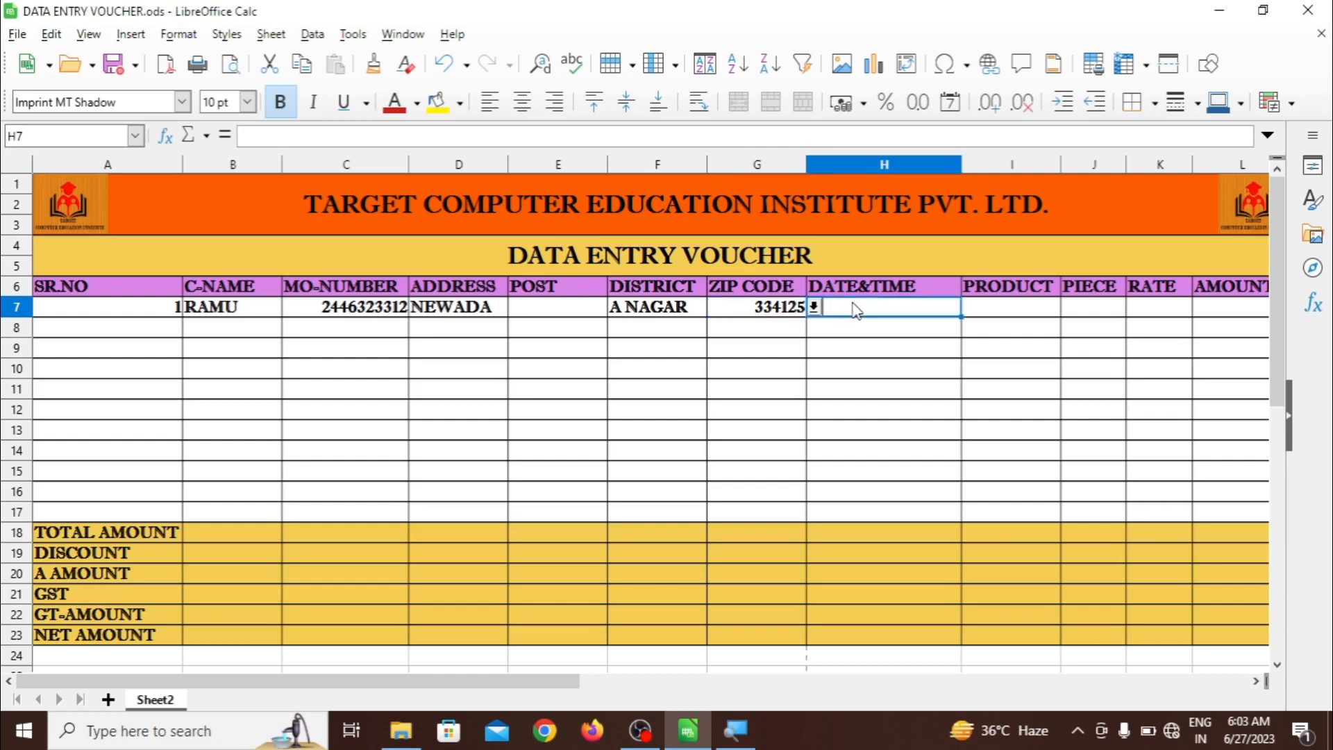
pyautogui.write('NOW')
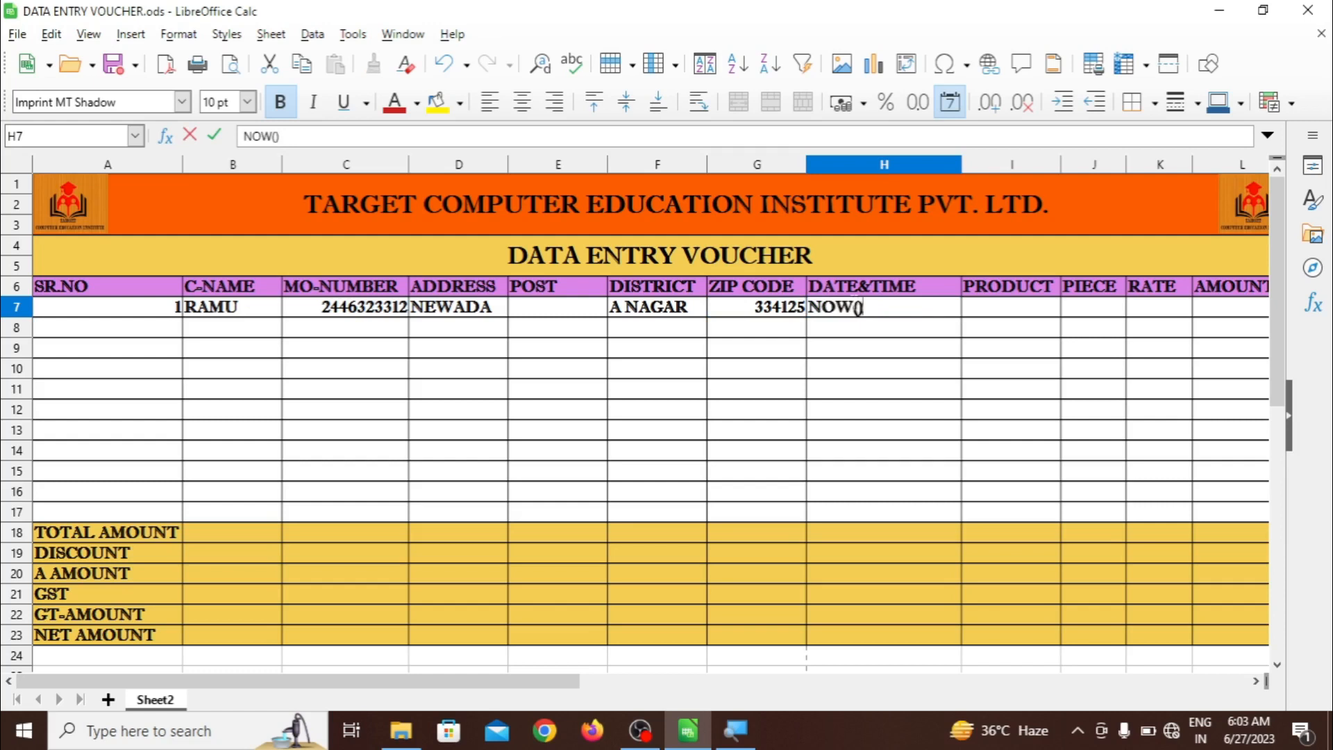
# Enter =NOW() in H7 so it shows 06/27/23 06:03 AM
pyautogui.write('()')
pyautogui.press('Return')
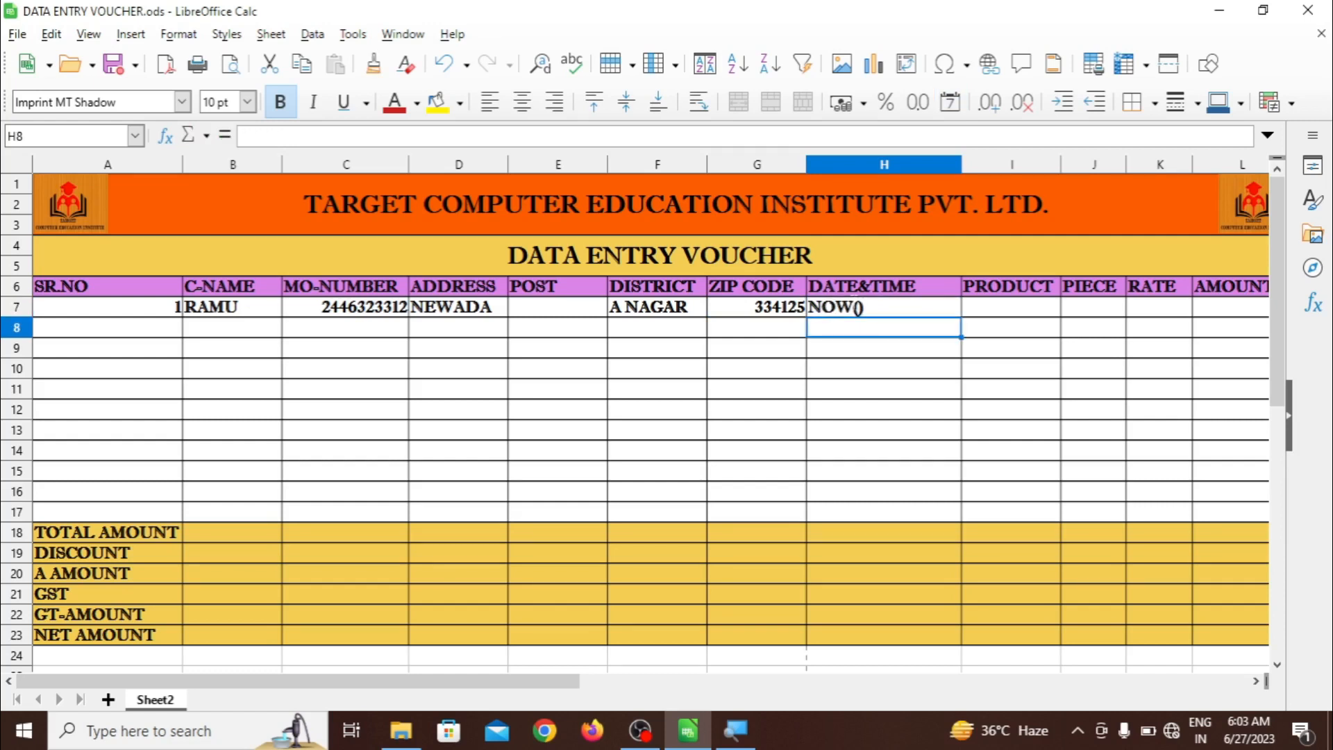
pyautogui.click(896, 307)
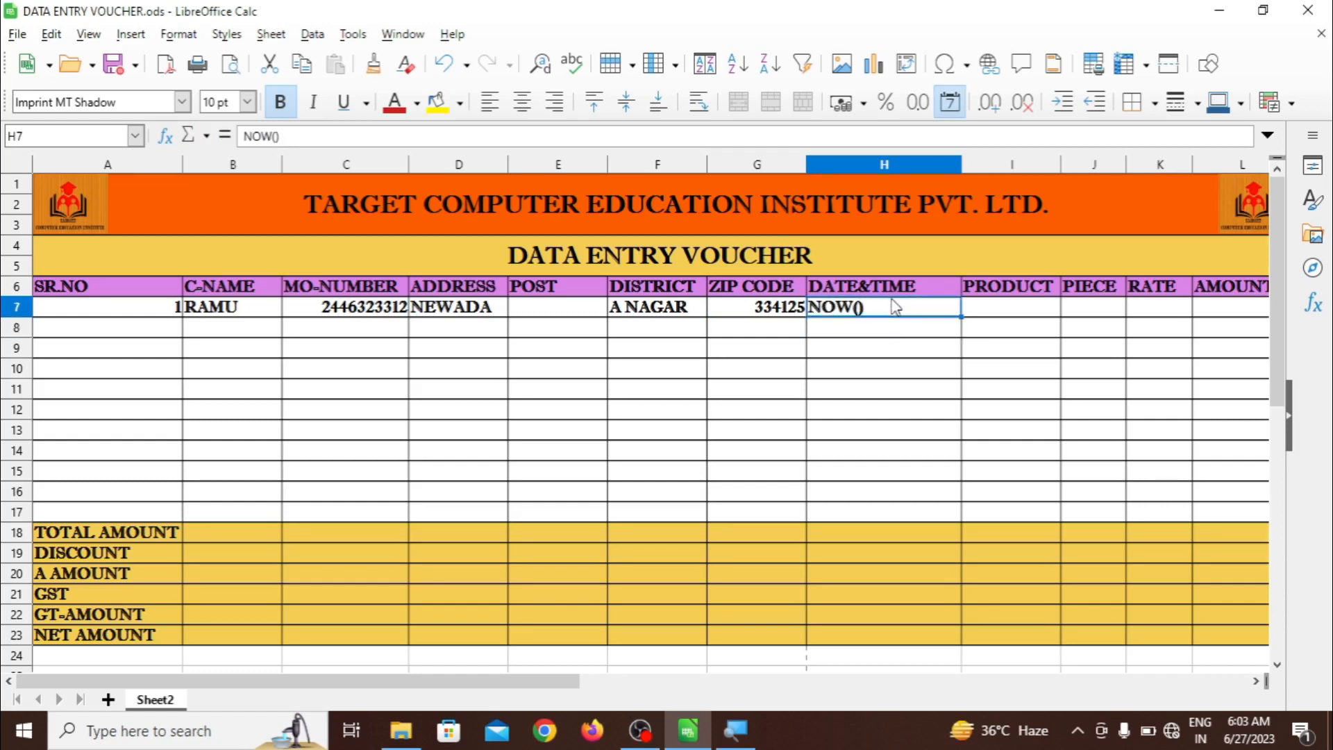
pyautogui.write('=N')
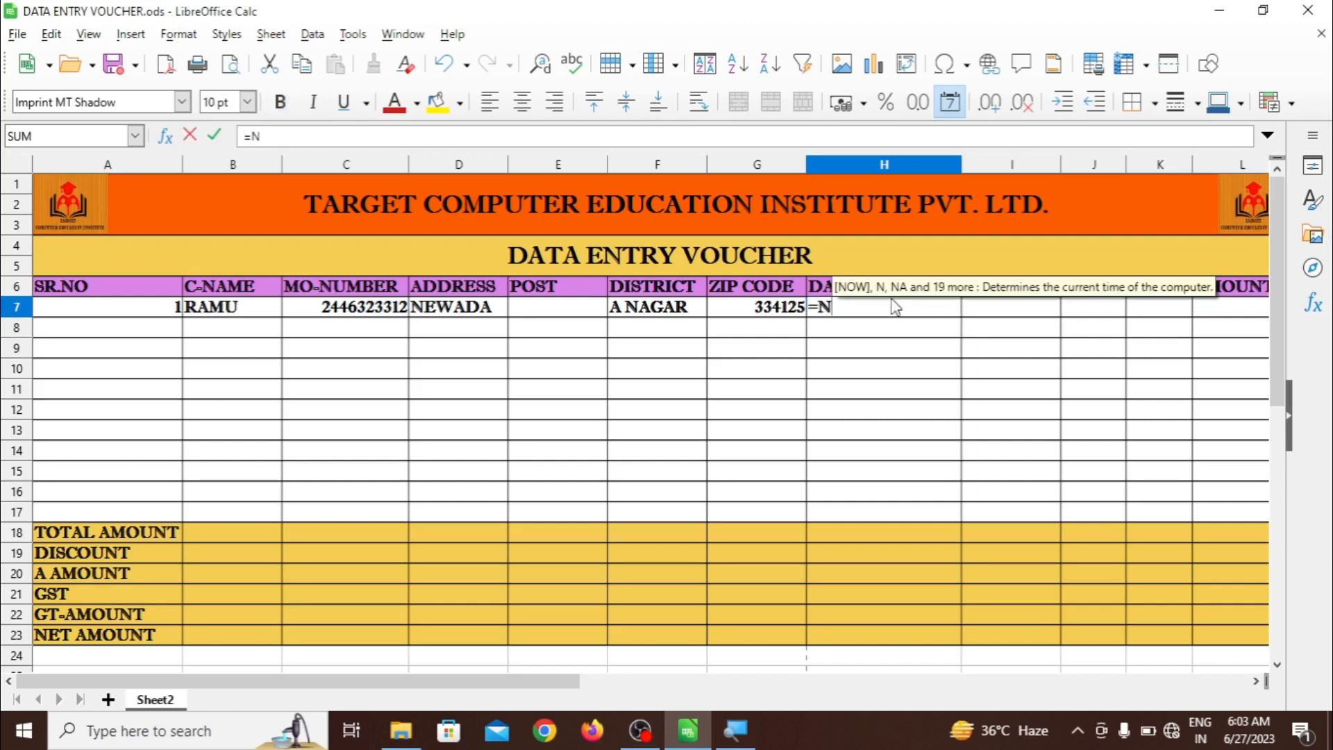
pyautogui.write('OW()')
pyautogui.press('Return')
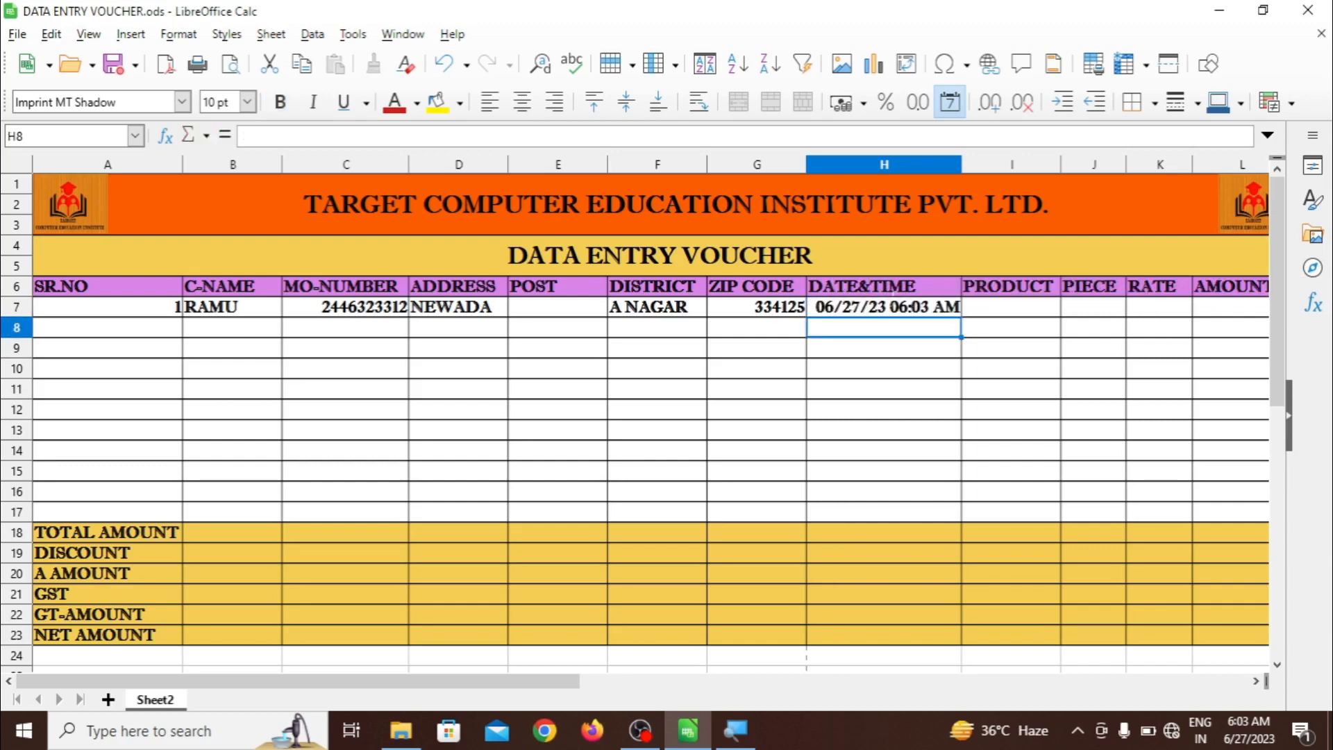
# Enter product FAN, piece count 5 and rate 50 in row 7
pyautogui.click(1000, 312)
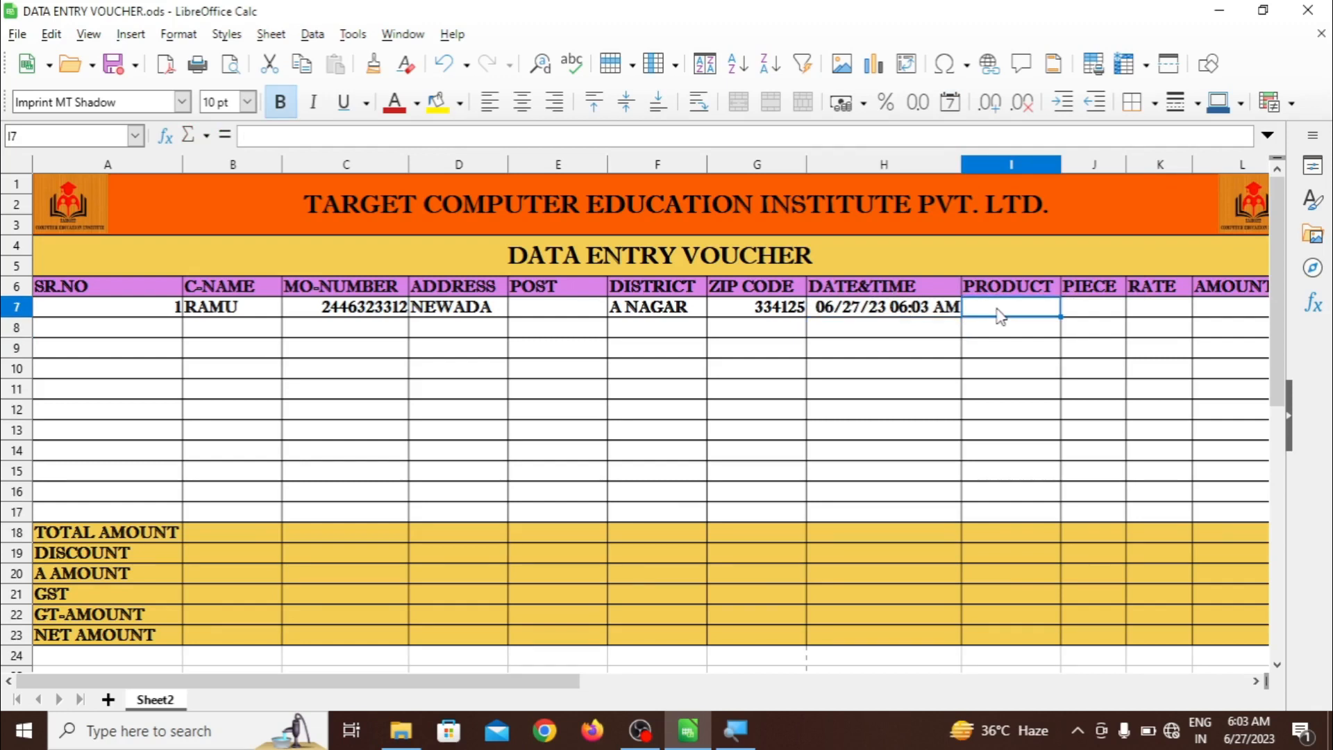
pyautogui.write('FAN')
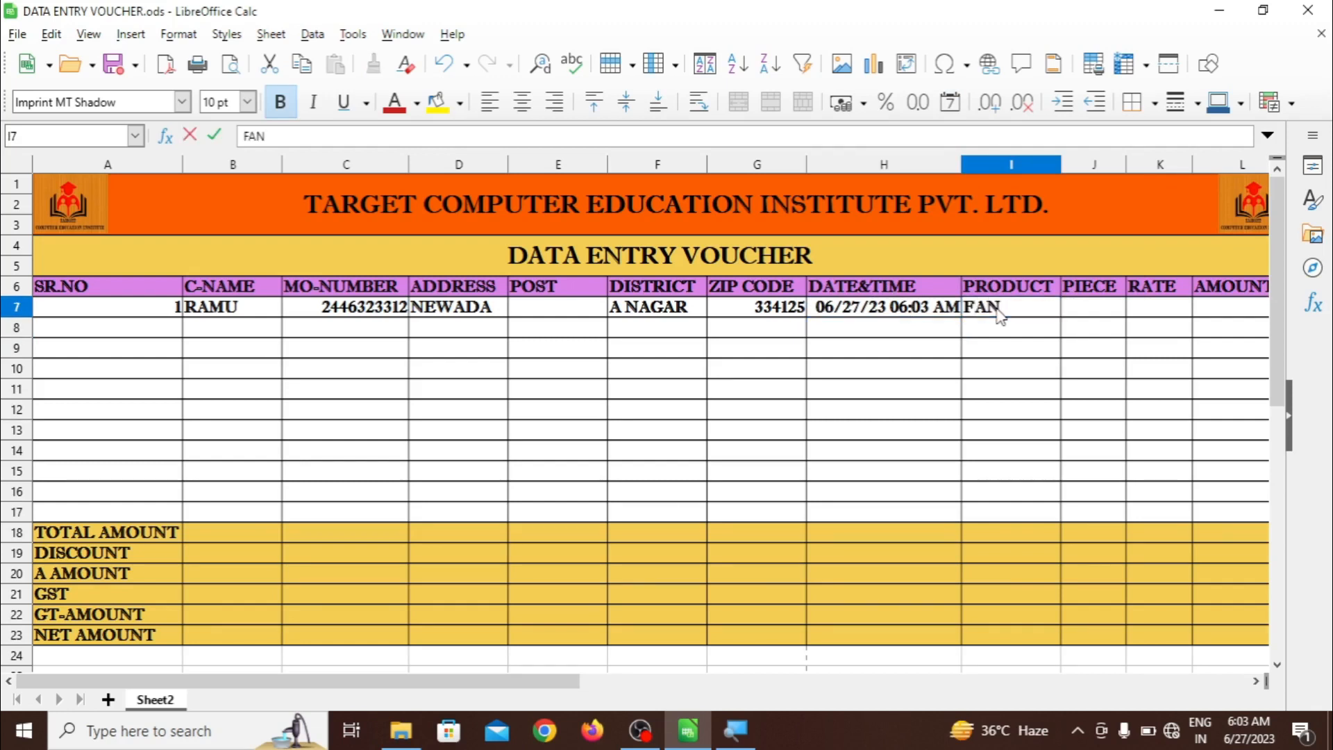
pyautogui.press('Tab')
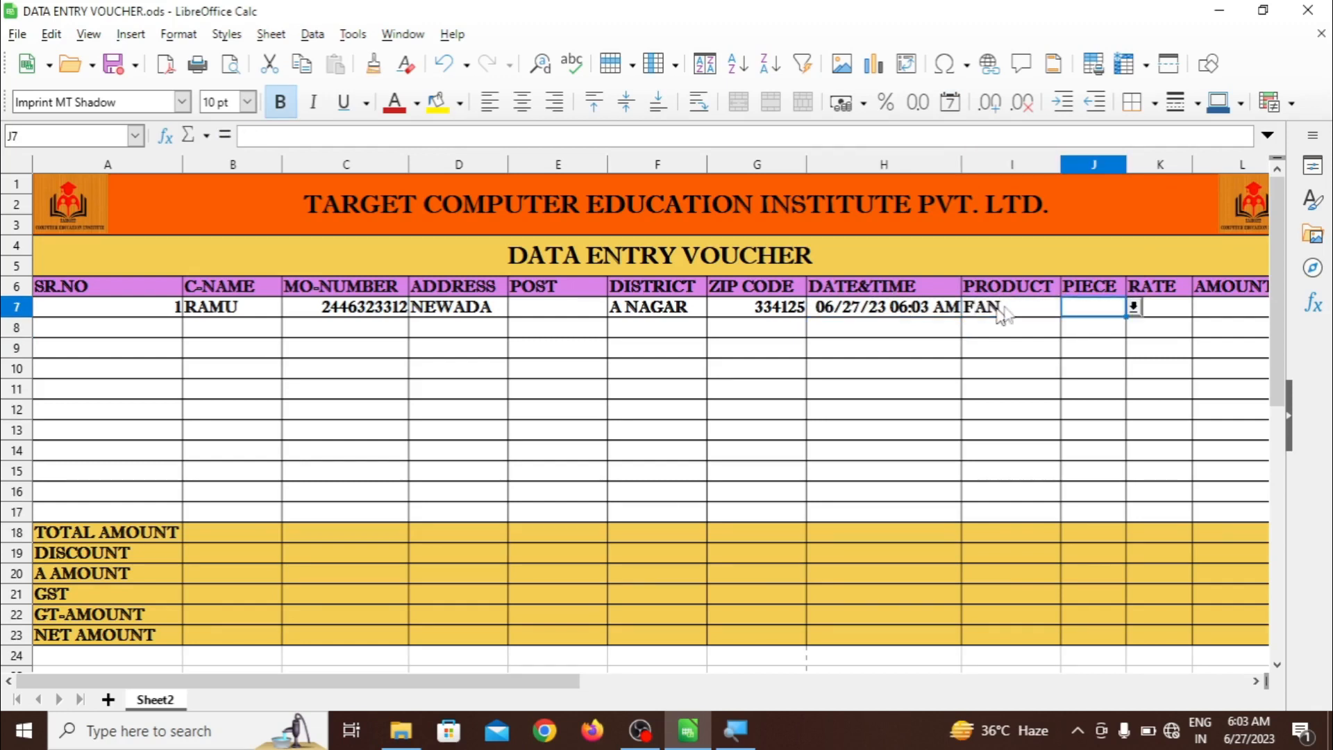
pyautogui.click(1134, 306)
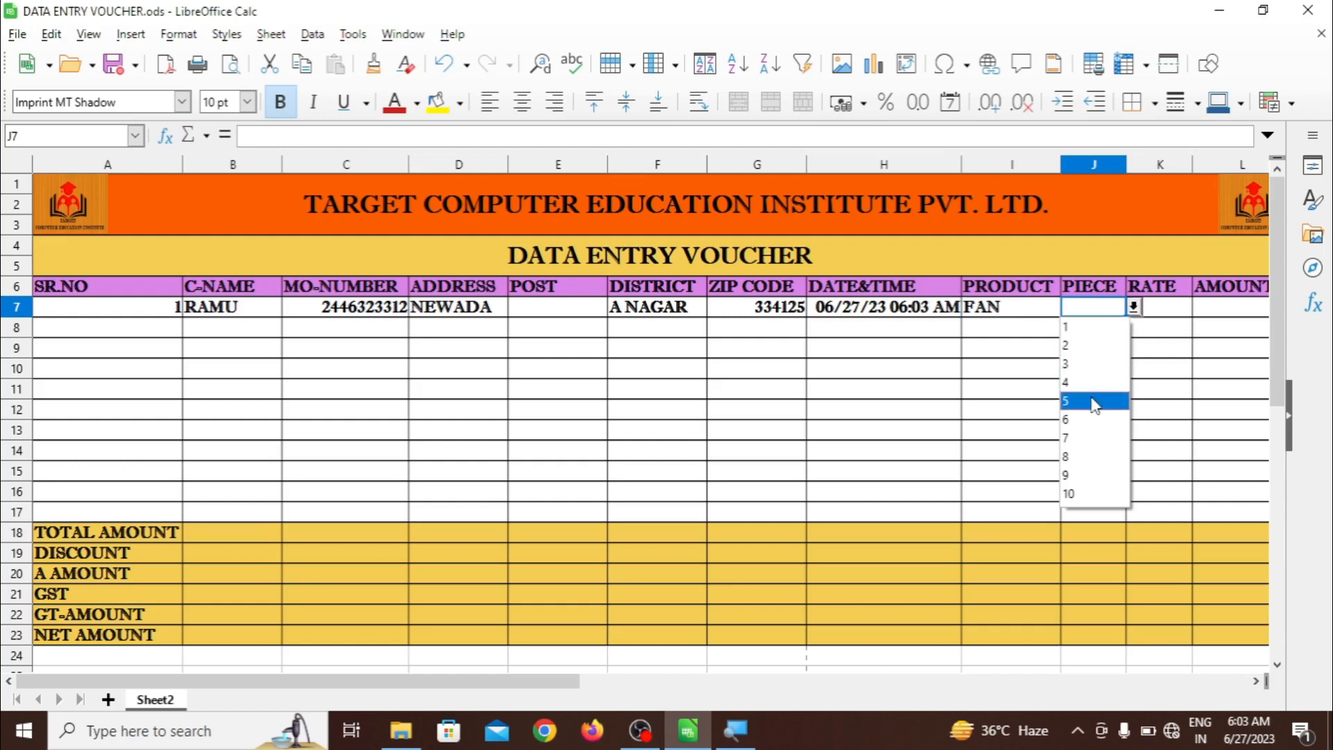
pyautogui.click(1096, 401)
pyautogui.click(1158, 313)
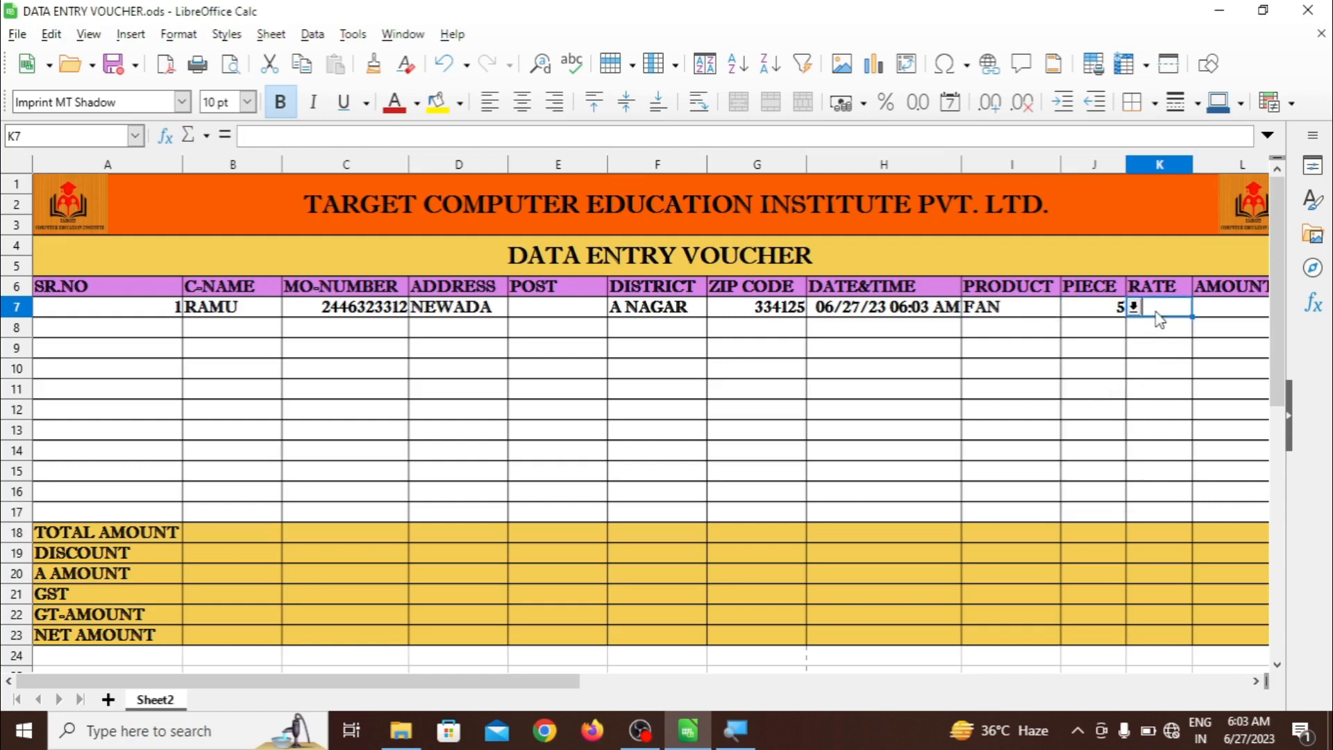
pyautogui.write('50')
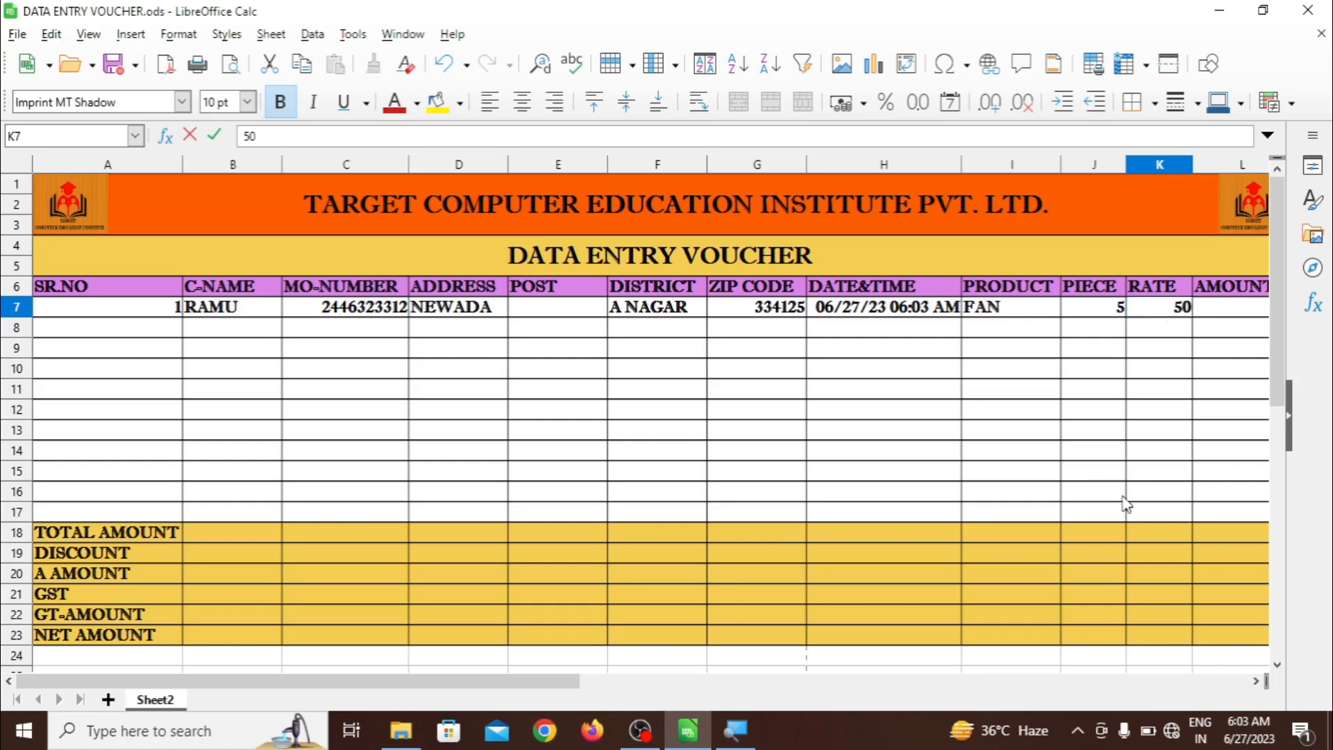
pyautogui.click(1259, 681)
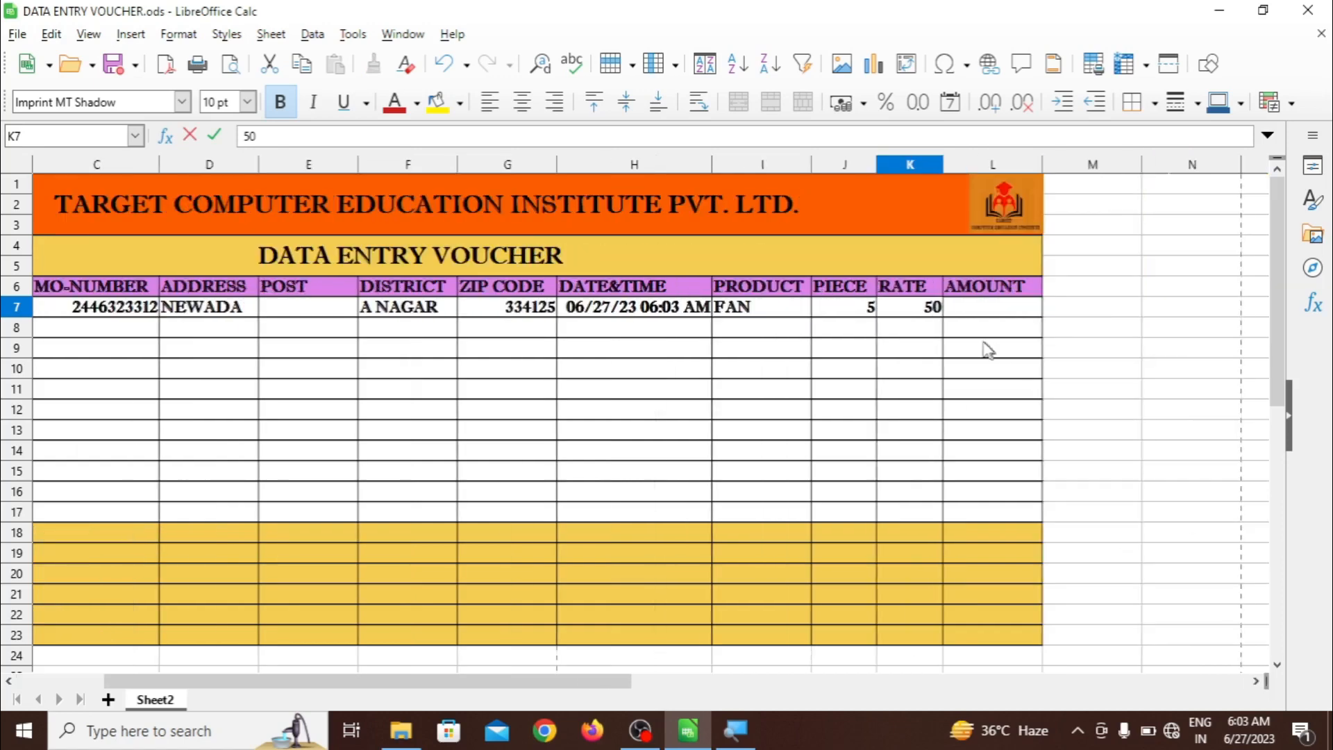
pyautogui.press('Tab')
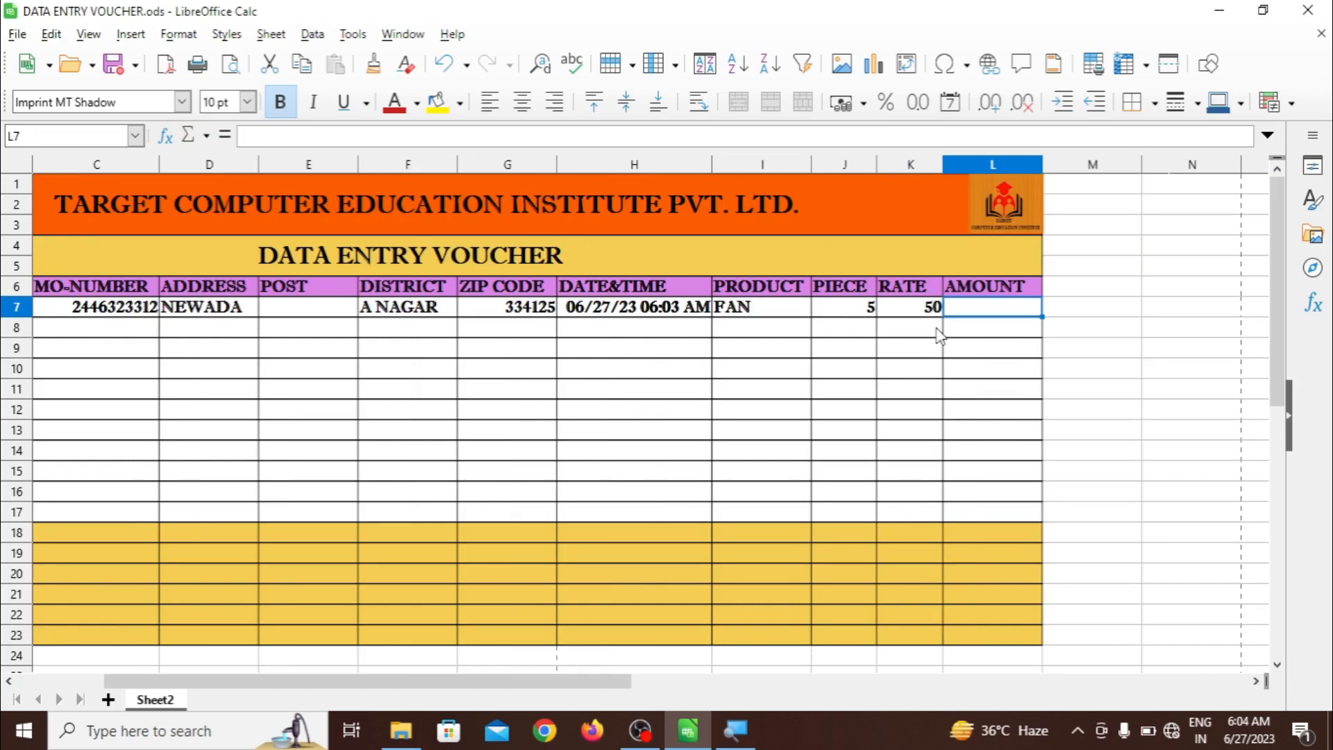
# Enter =SUM(J7*K7) in L7 so row 7's AMOUNT shows 250
pyautogui.write('=SU')
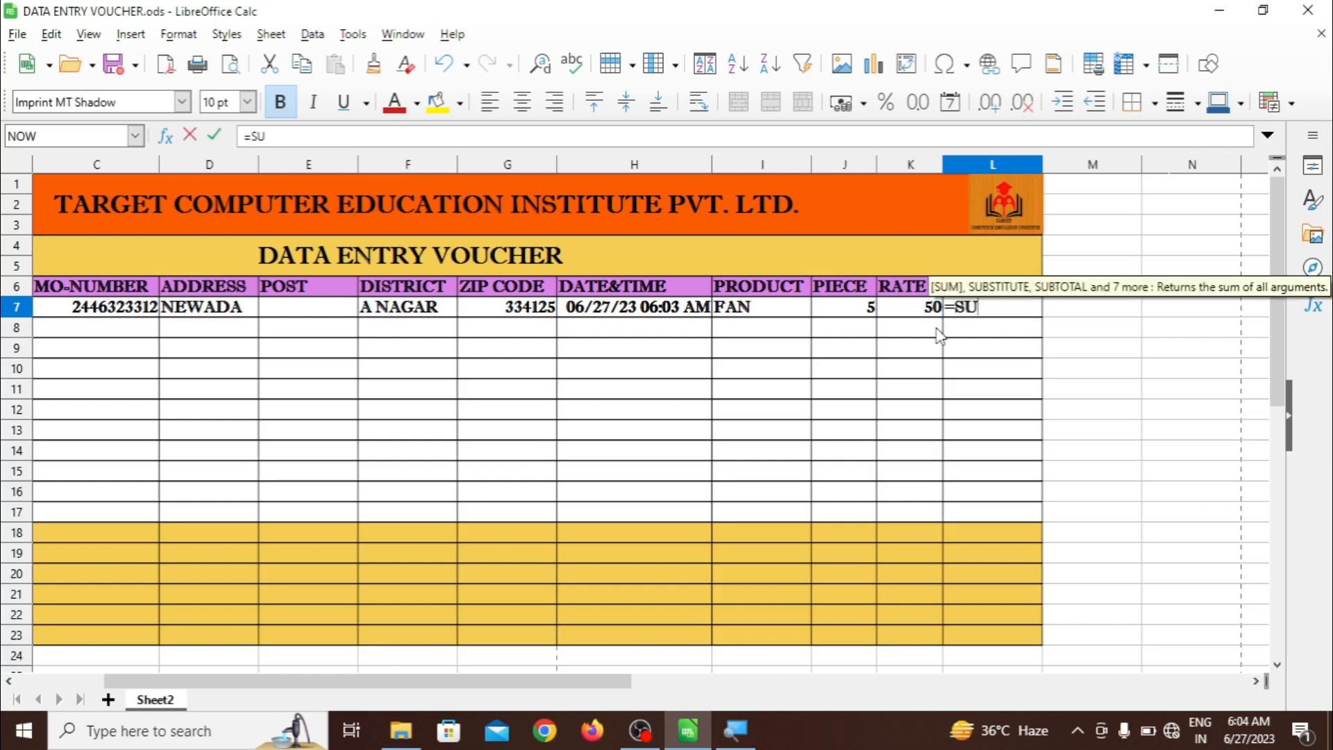
pyautogui.write('M(')
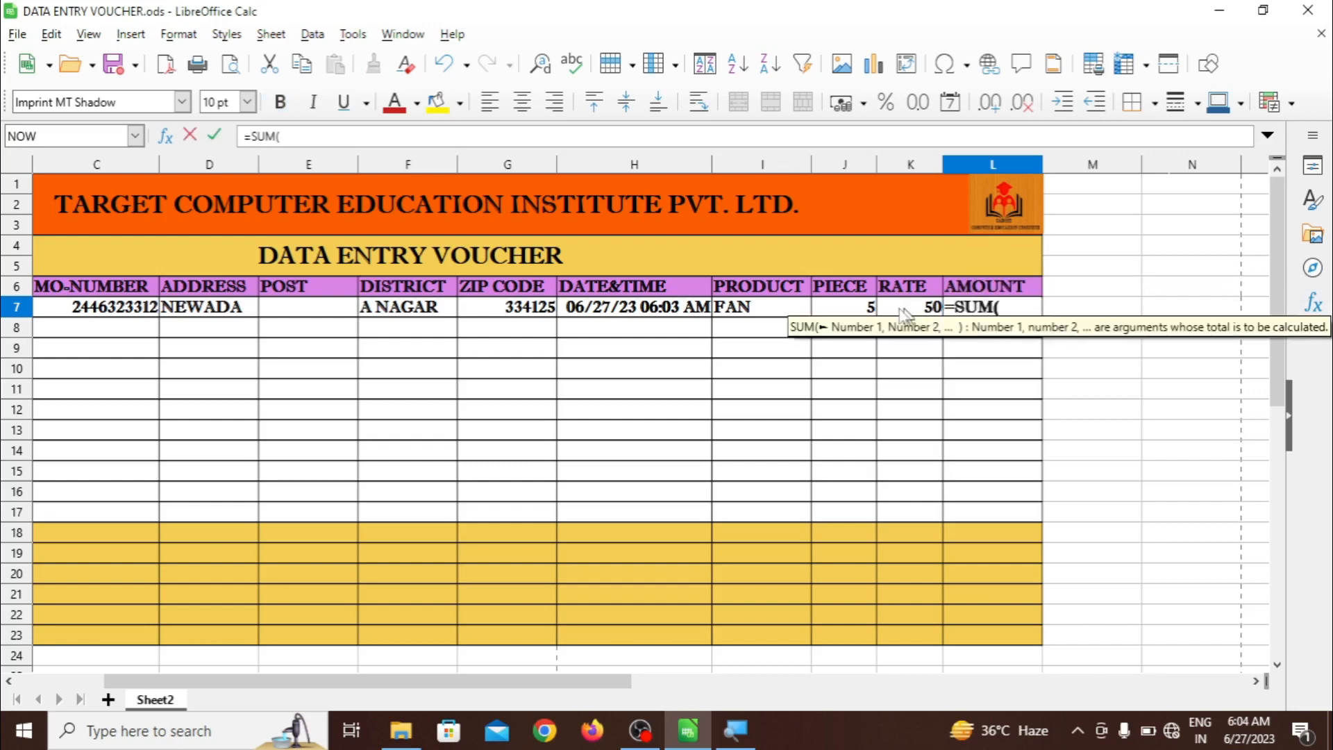
pyautogui.click(861, 312)
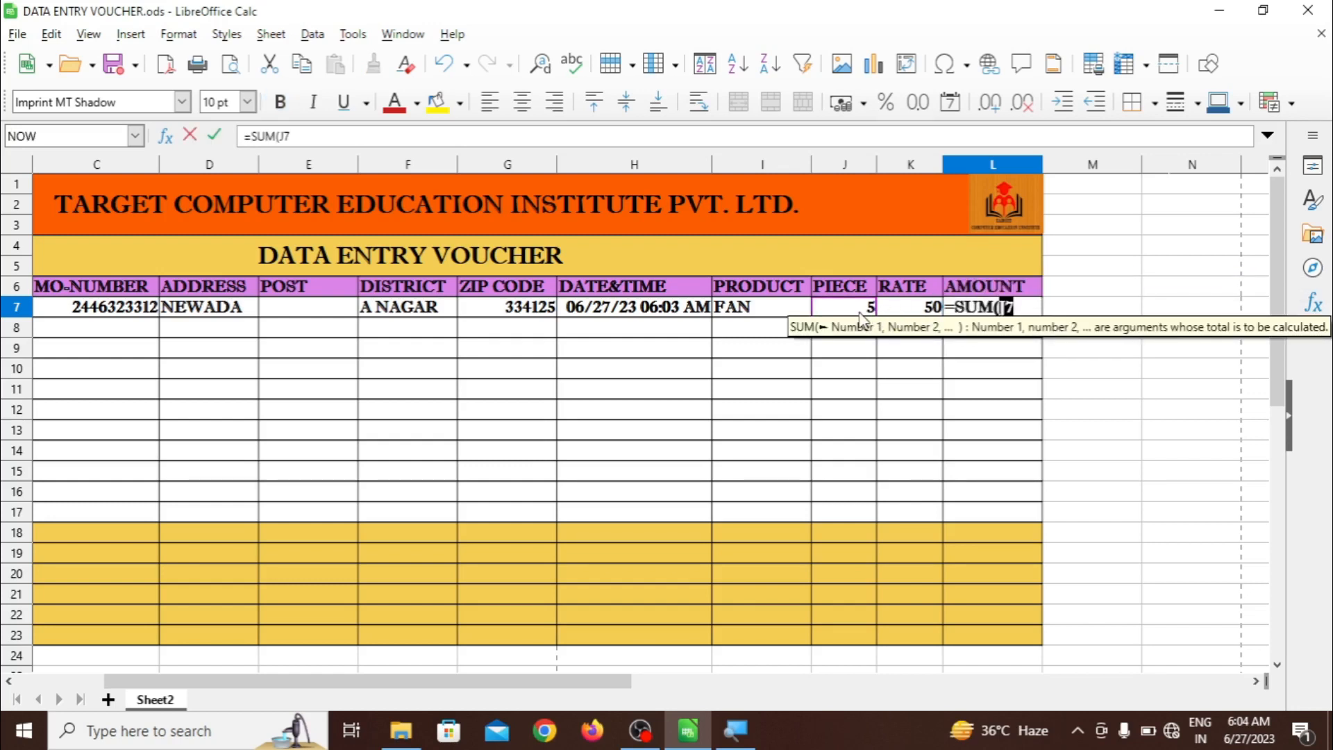
pyautogui.write('*')
pyautogui.click(895, 314)
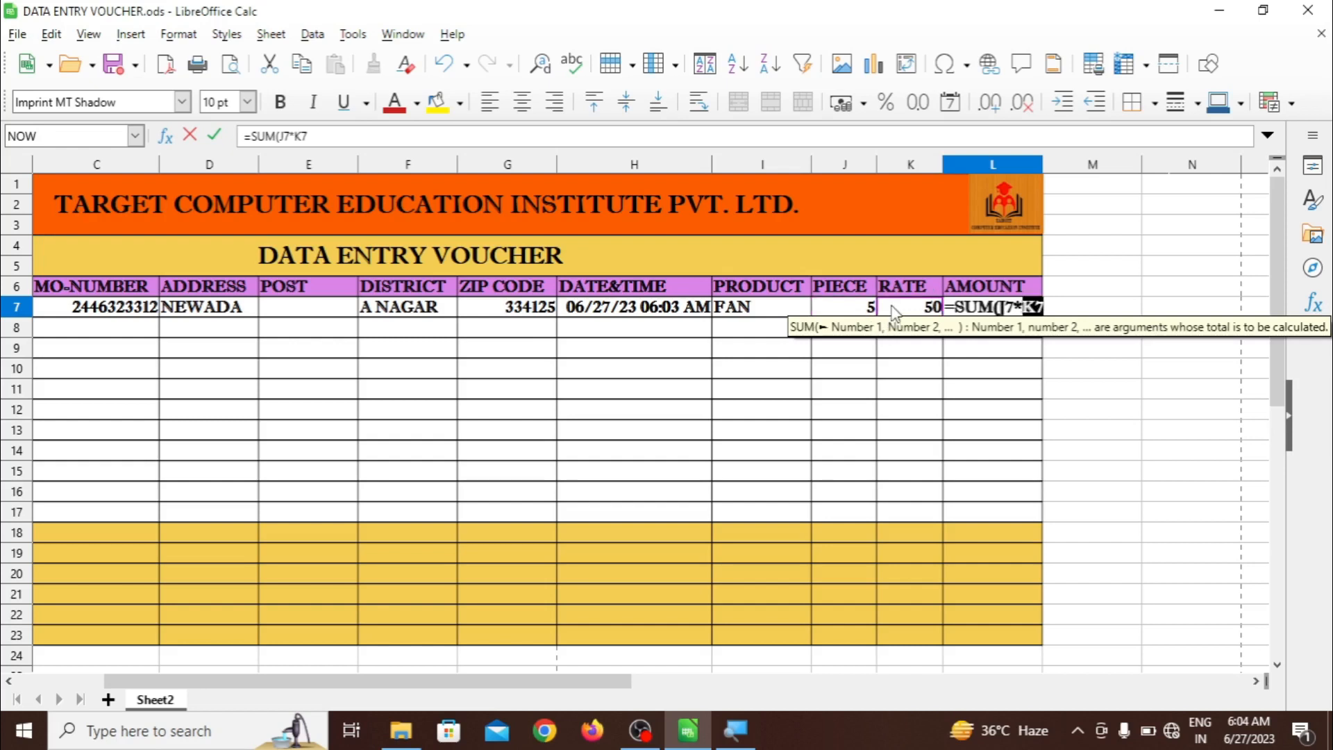
pyautogui.write(')')
pyautogui.press('Return')
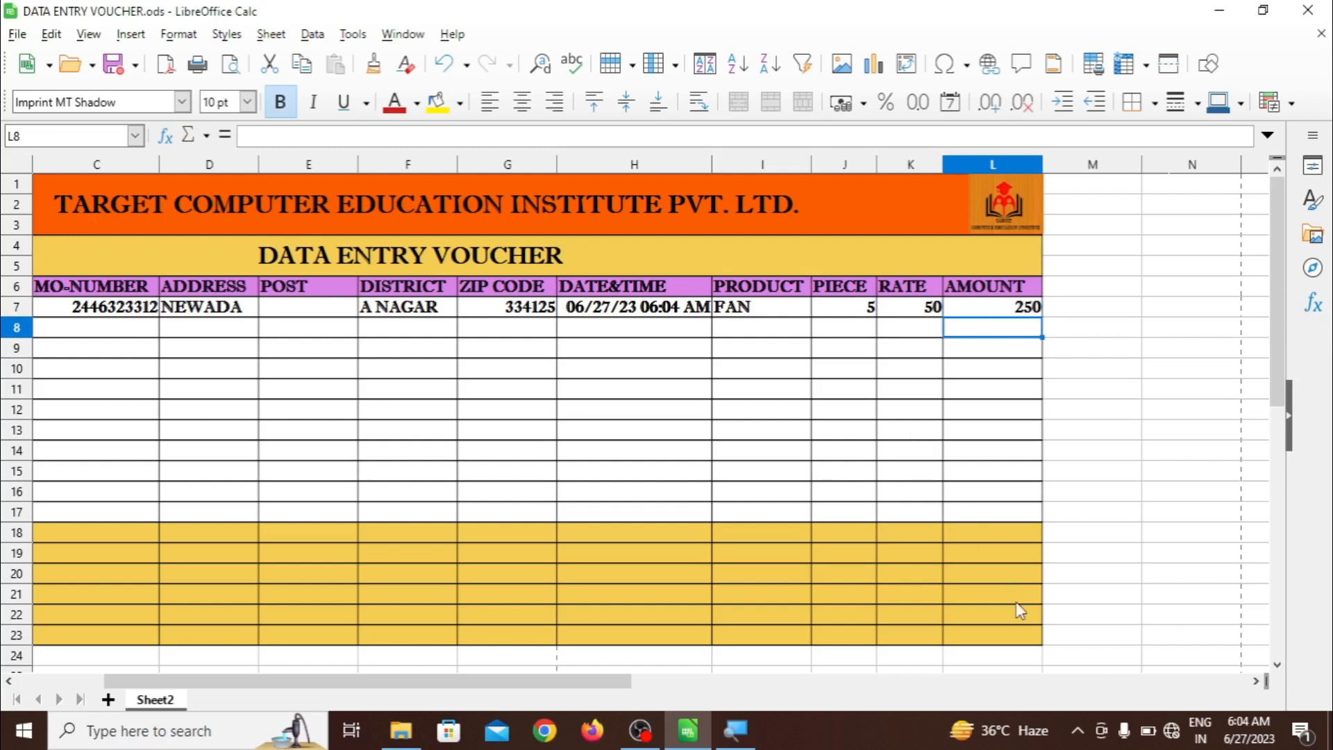
pyautogui.moveTo(588, 680); pyautogui.dragTo(326, 657)
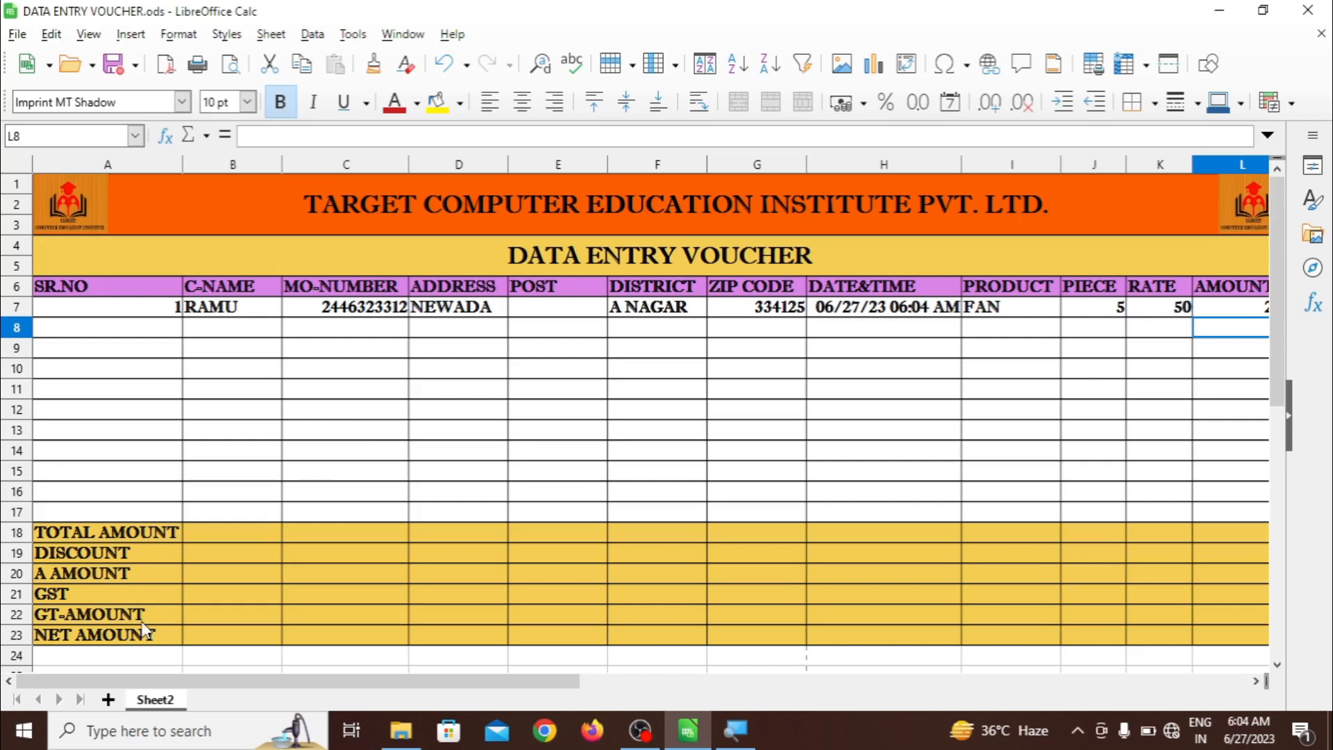
# Add Sheet3 and apply Outer Border and All Inner Lines to every cell
pyautogui.click(107, 700)
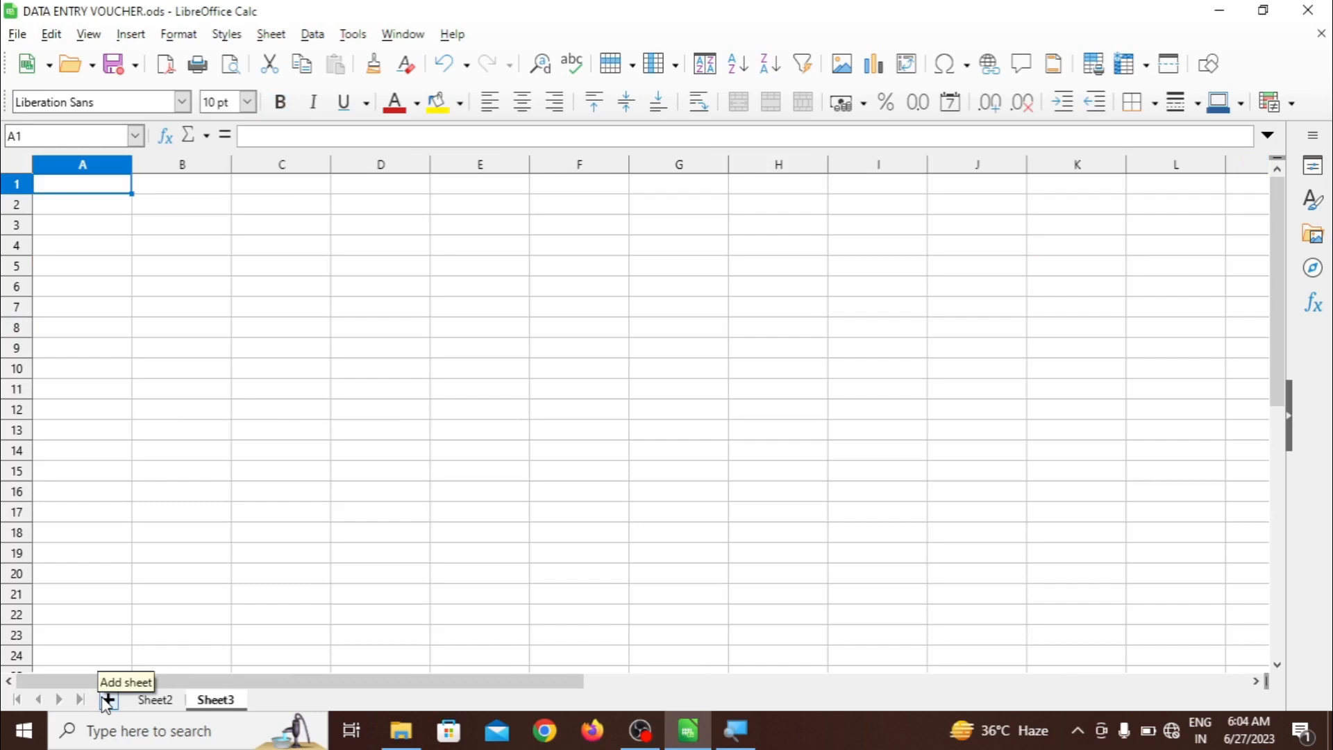
pyautogui.hotkey('ctrl', 'a')
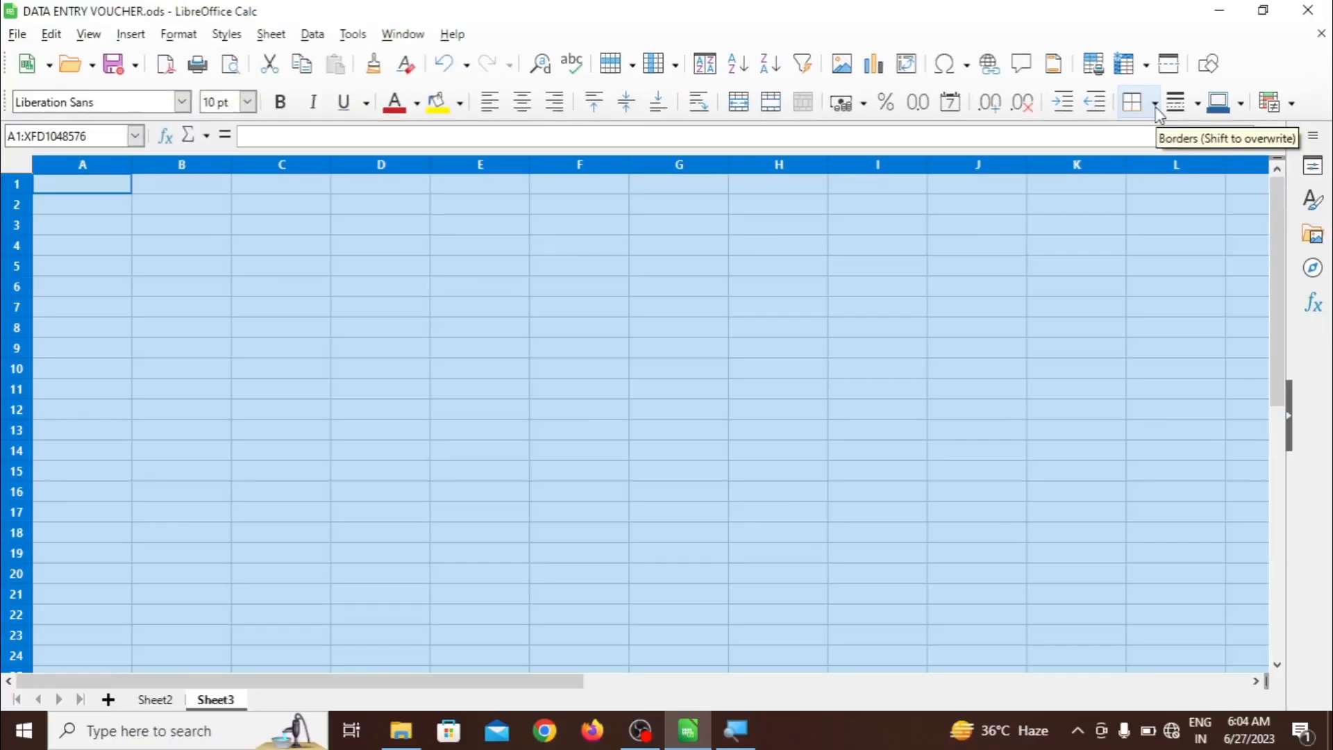
pyautogui.click(1155, 105)
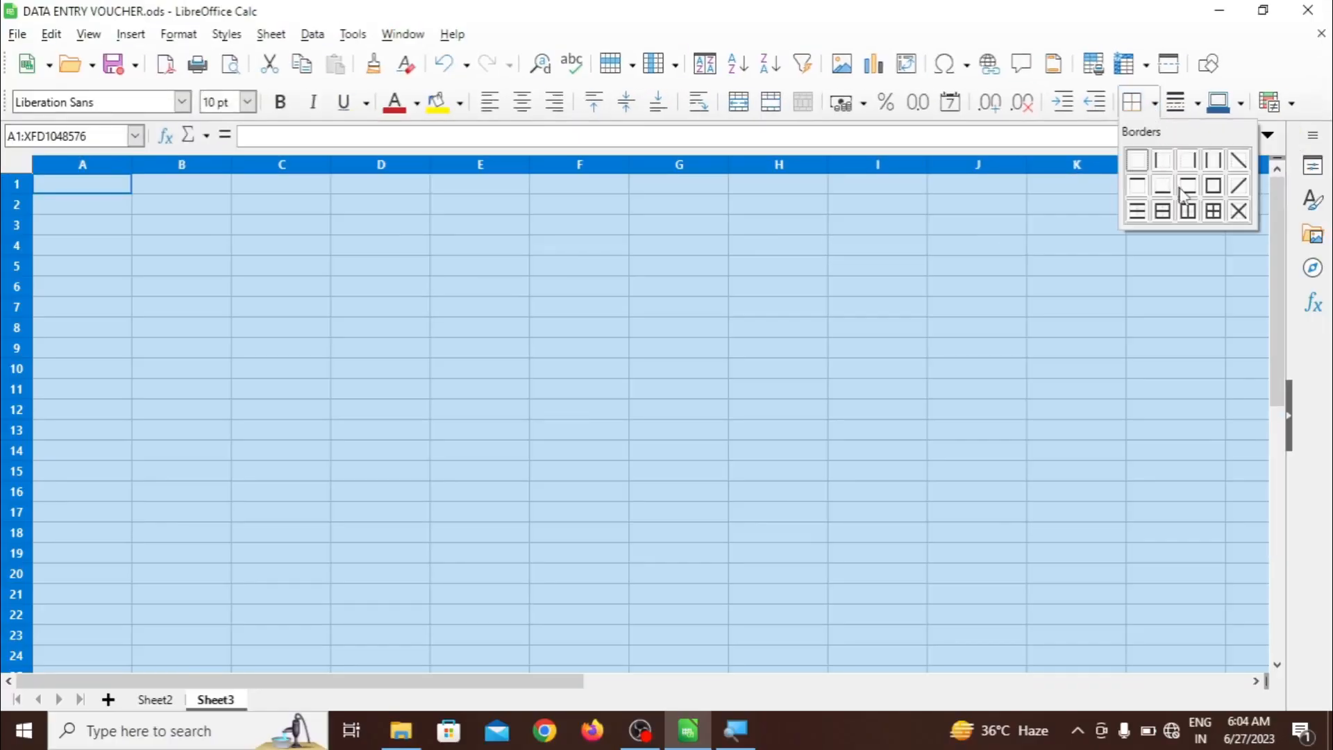
pyautogui.click(1215, 210)
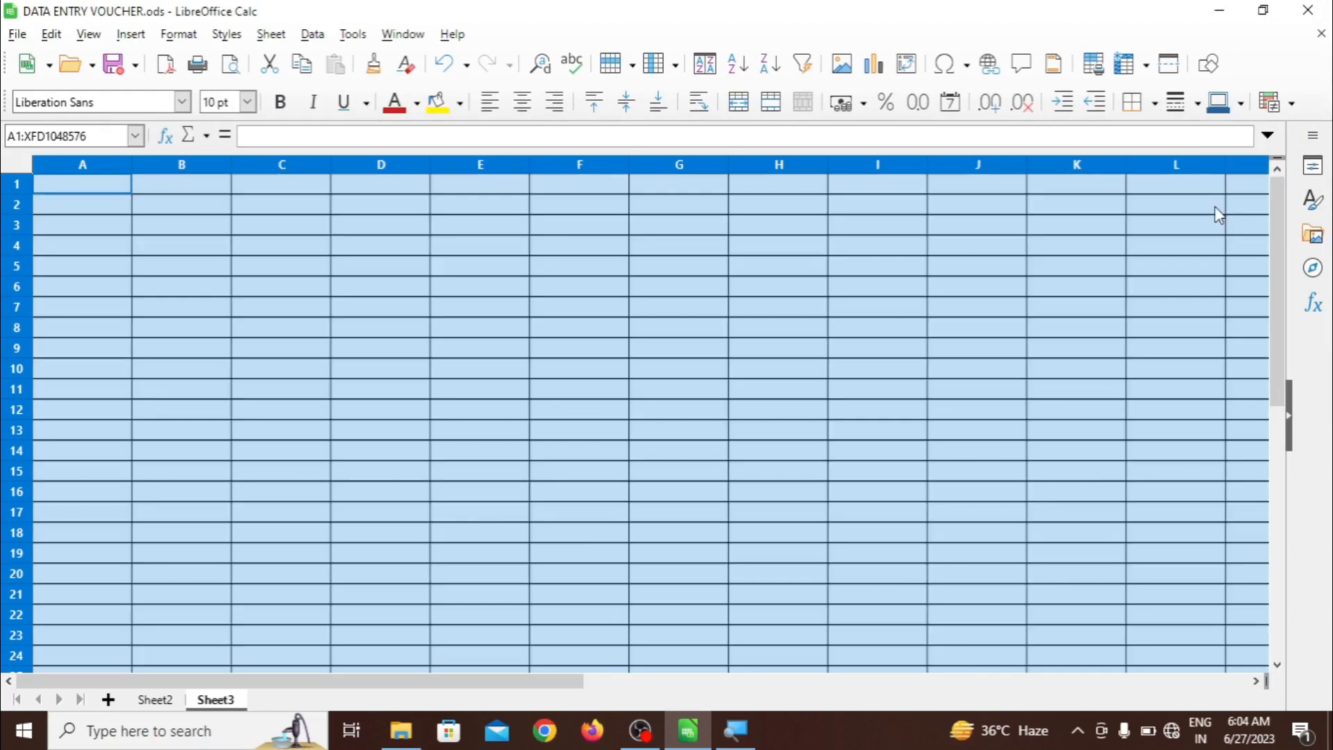
pyautogui.click(974, 312)
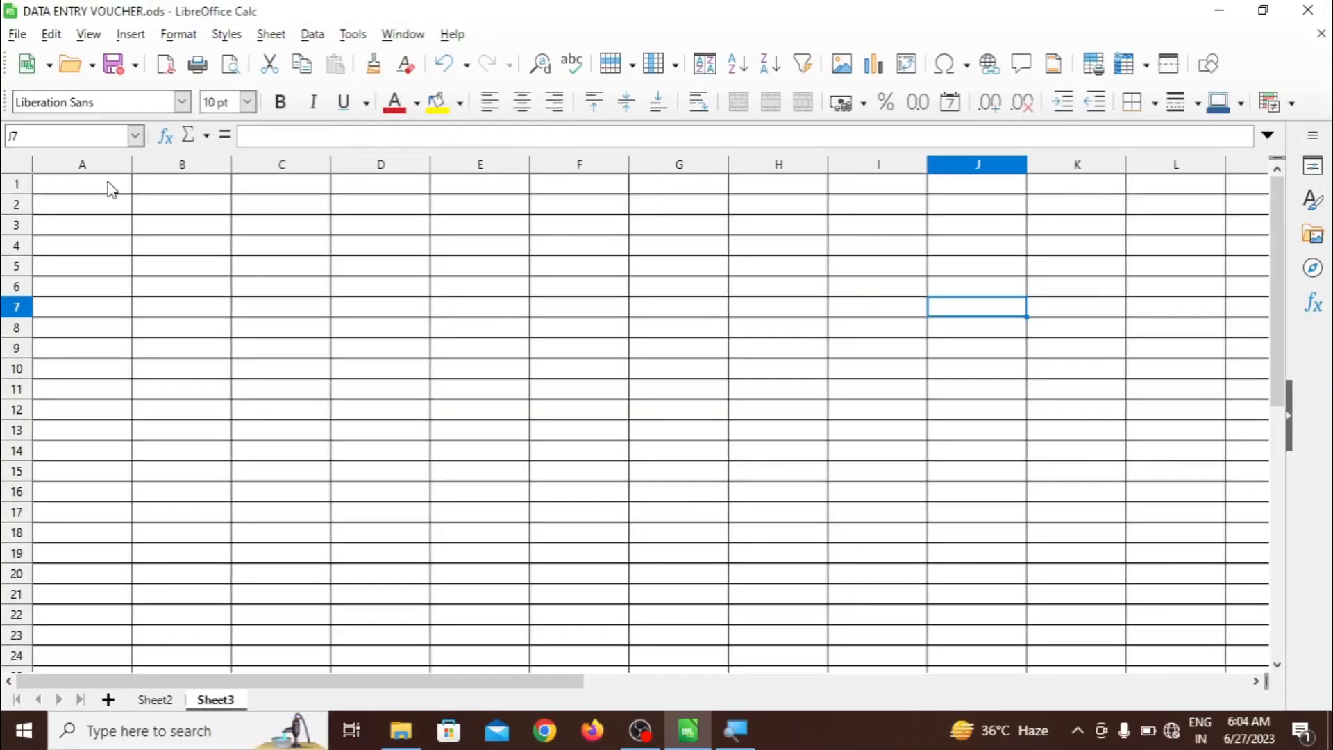
# Merge and center A1:V2 on Sheet3 into one title cell
pyautogui.moveTo(111, 189); pyautogui.dragTo(1141, 216)
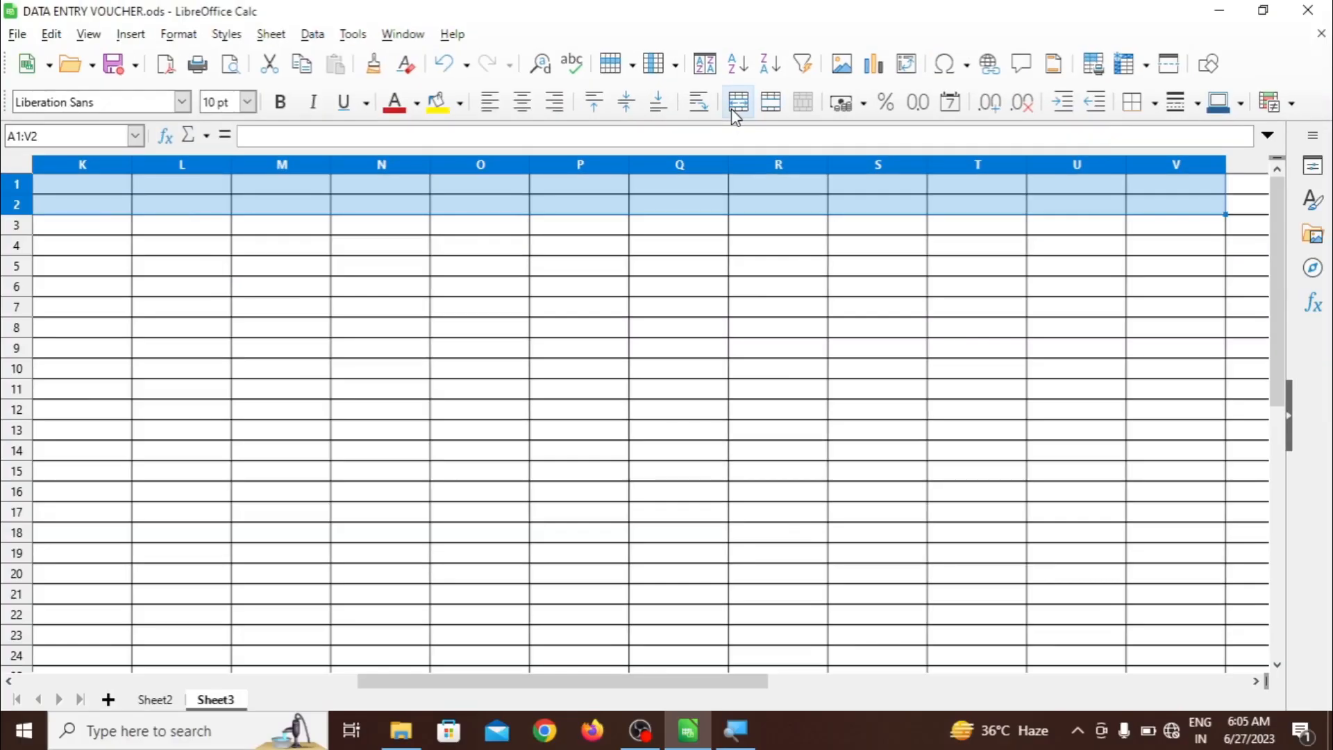
pyautogui.click(731, 108)
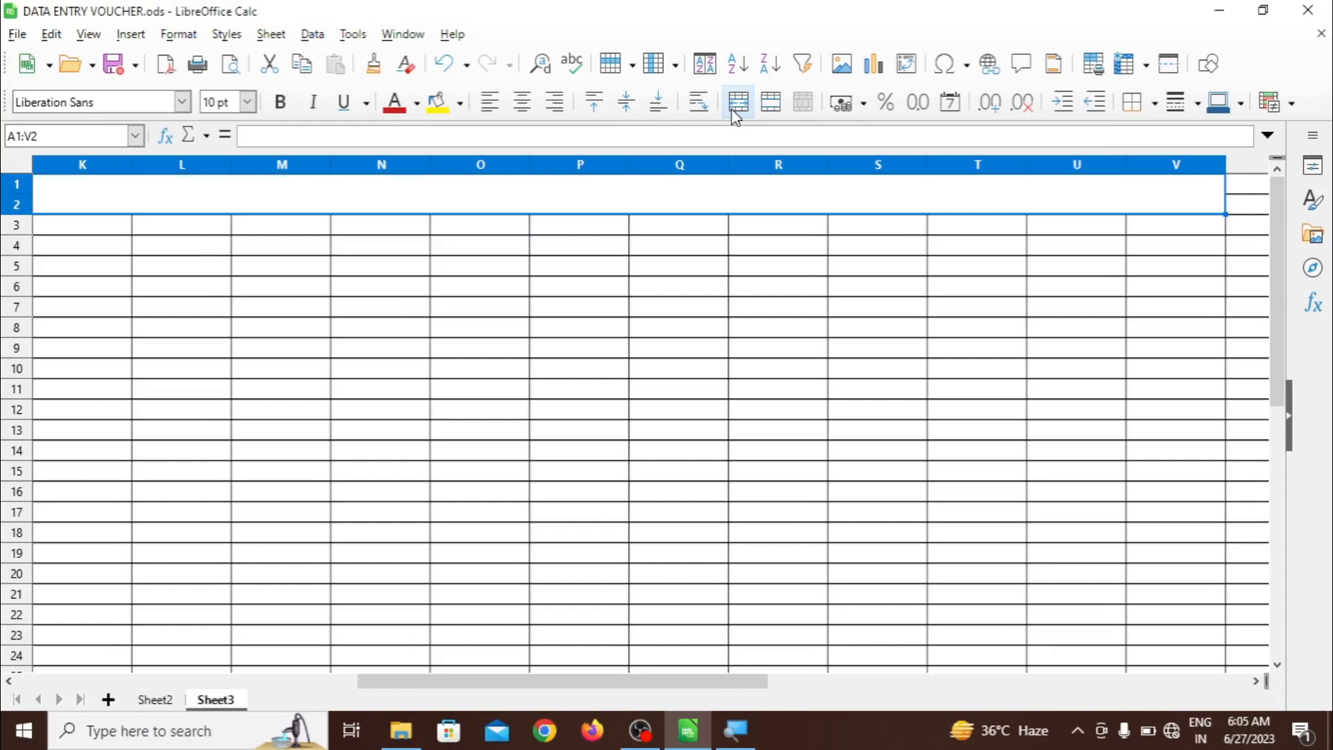
pyautogui.click(673, 311)
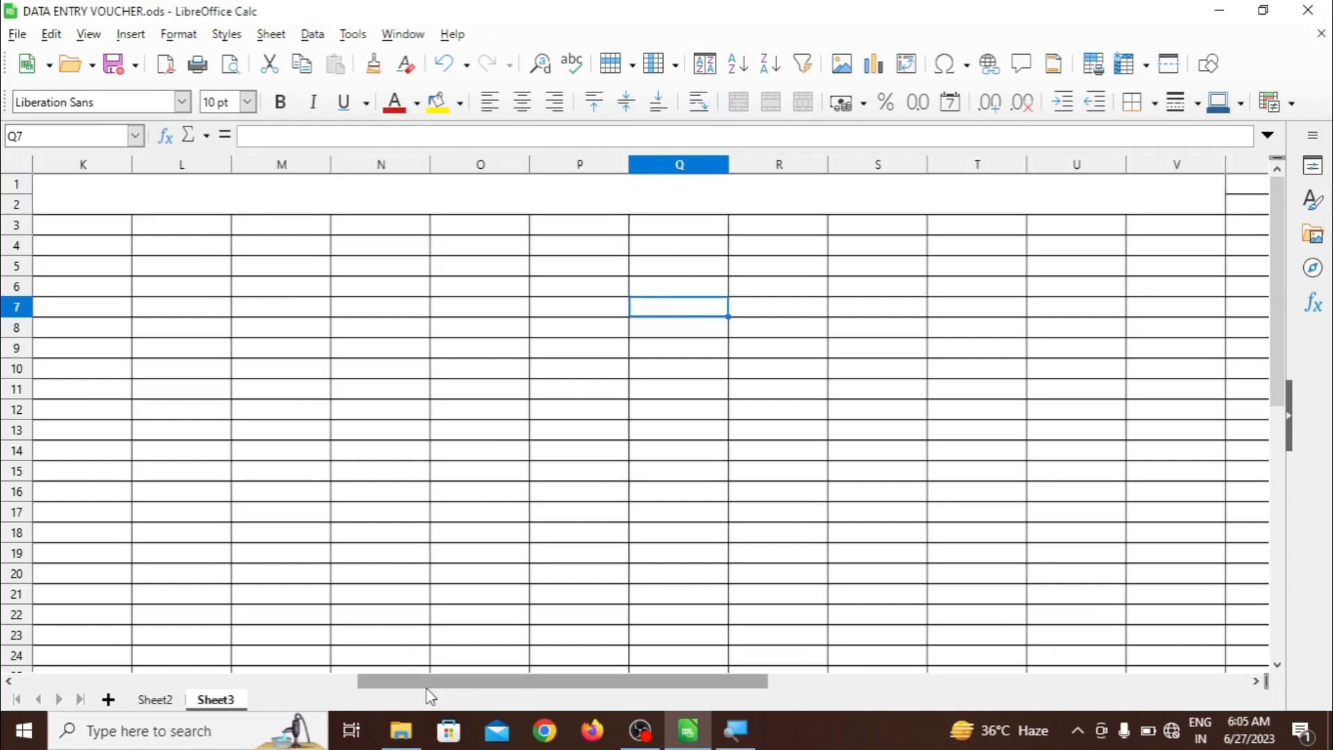
pyautogui.moveTo(428, 688); pyautogui.dragTo(104, 677)
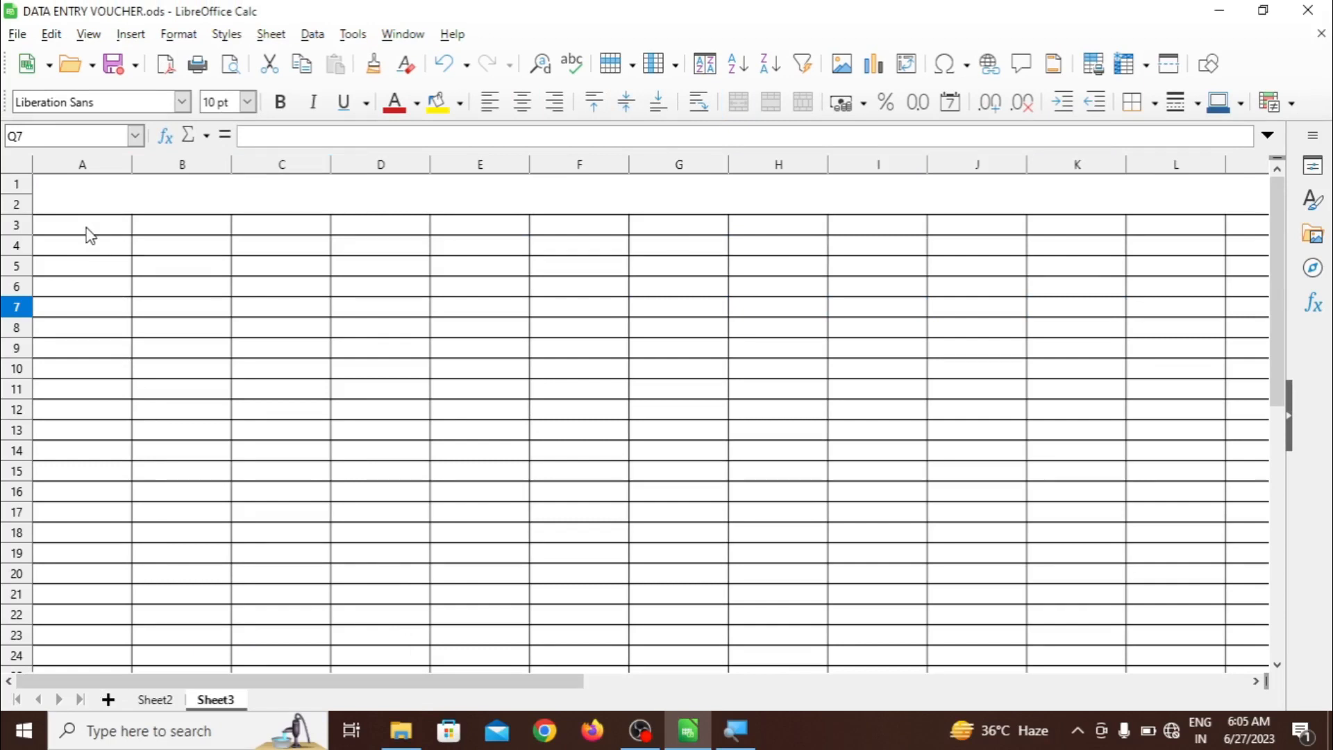
pyautogui.moveTo(88, 229); pyautogui.dragTo(1147, 257)
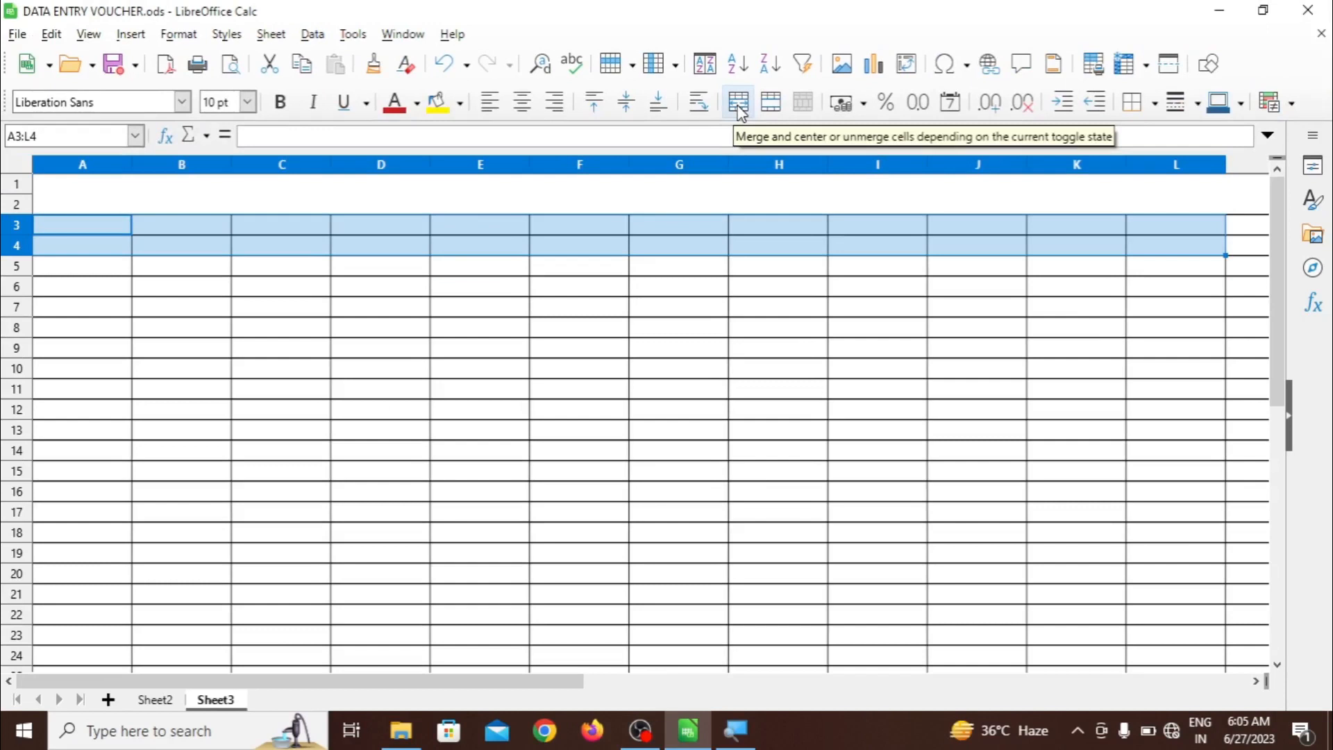
# Merge A3:L4 into one band and give the title cell an outer border
pyautogui.click(738, 106)
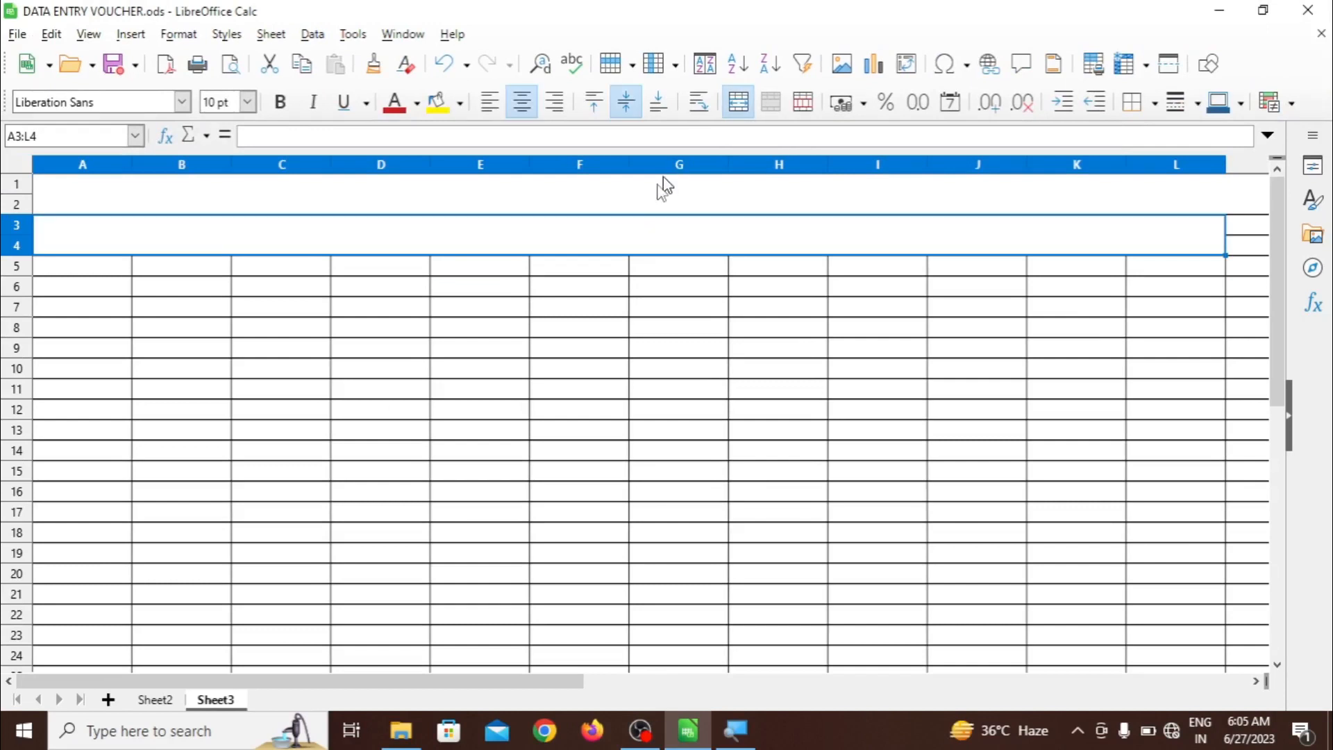
pyautogui.click(623, 306)
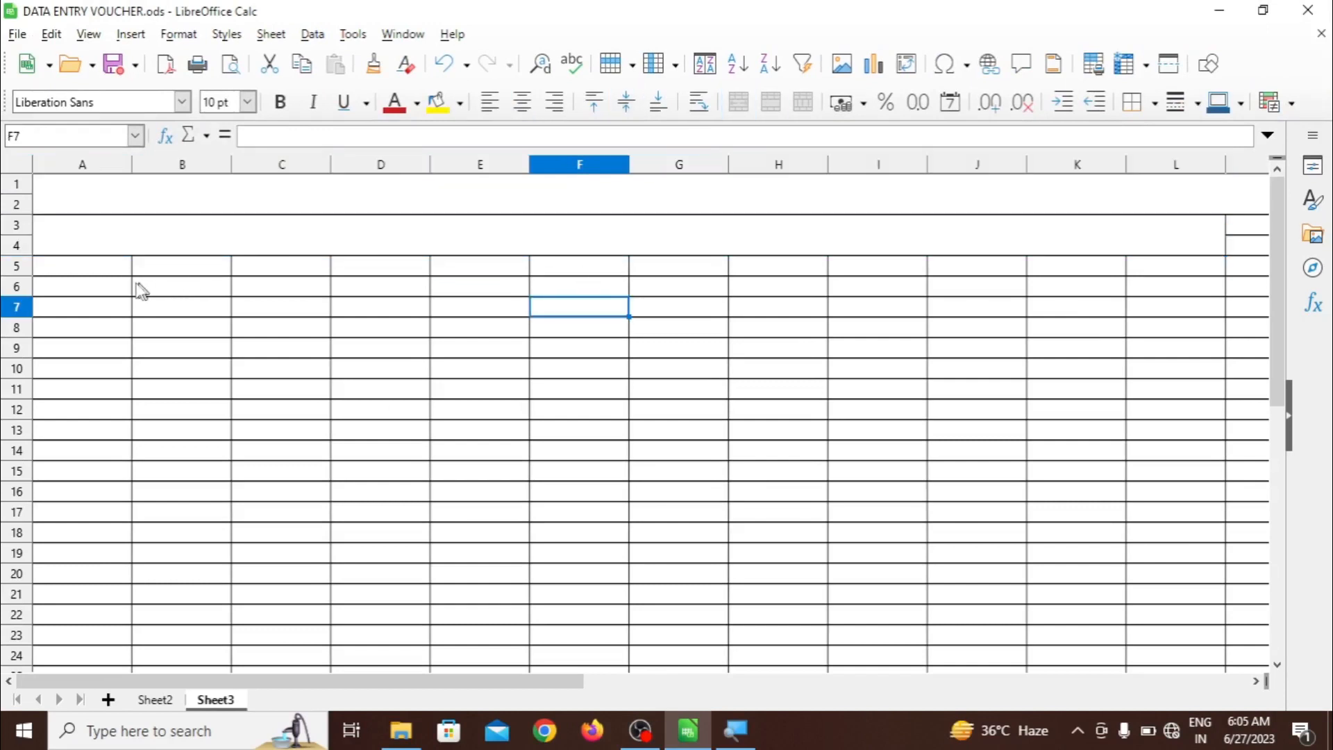
pyautogui.click(196, 199)
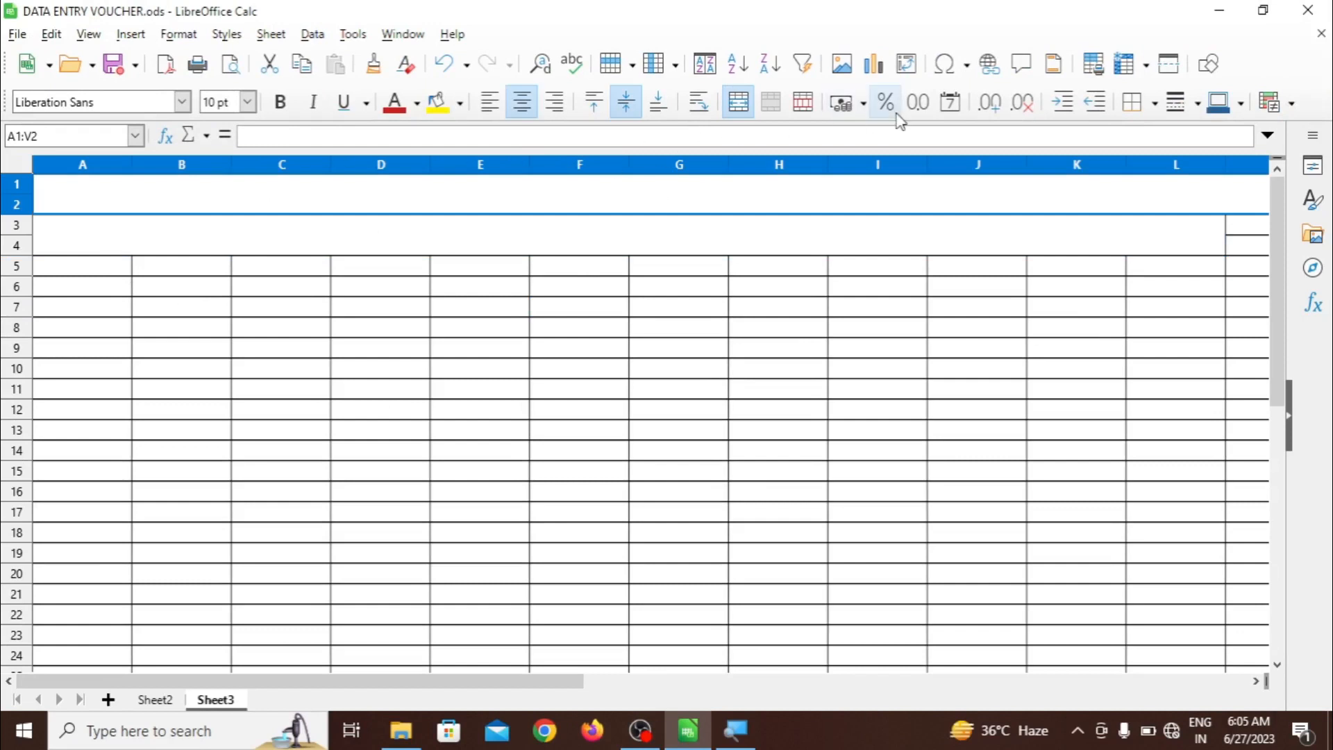
pyautogui.click(1154, 105)
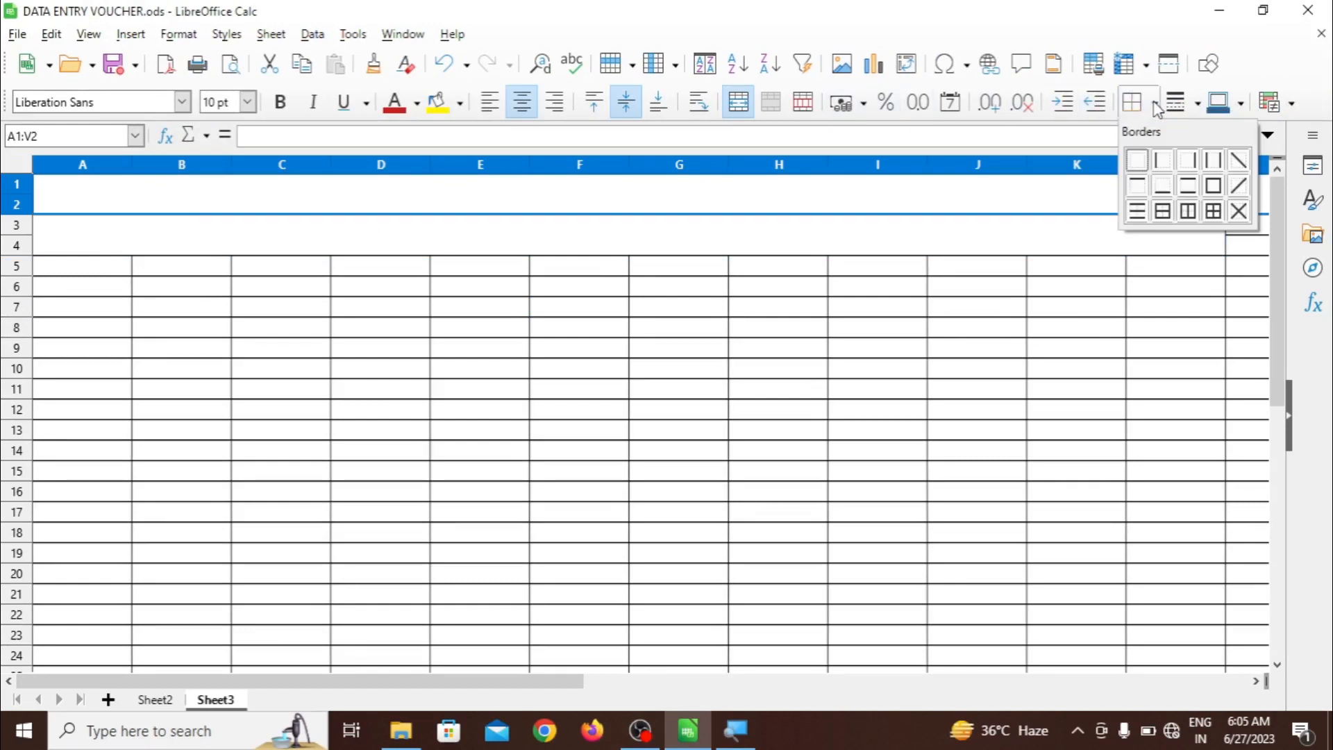
pyautogui.click(1214, 190)
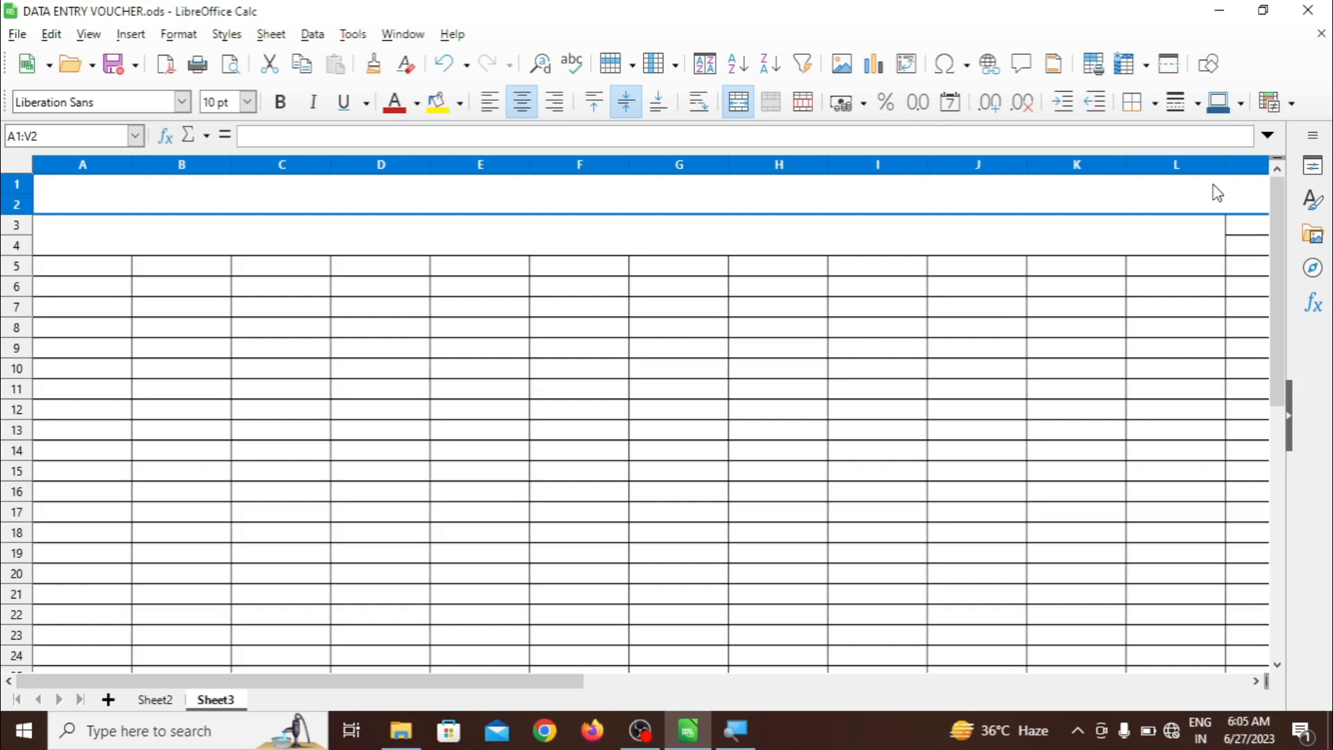
pyautogui.click(1124, 313)
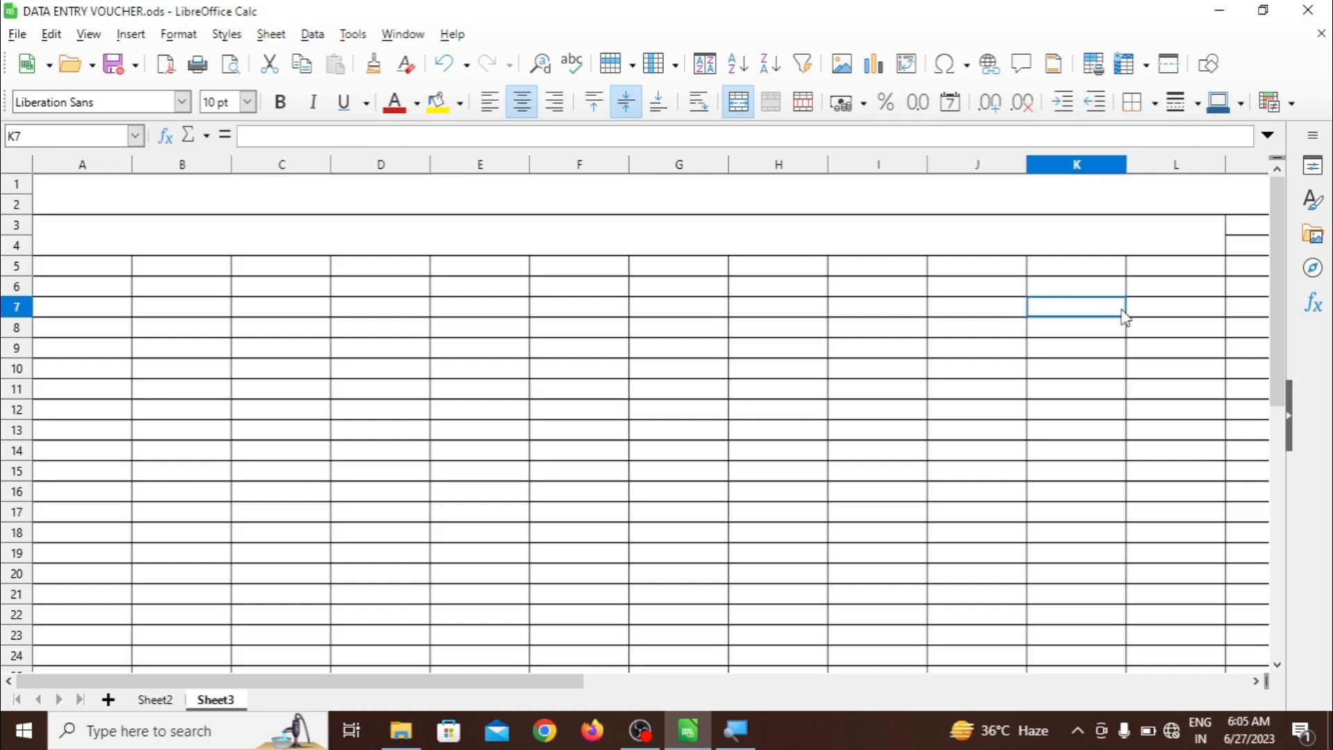
# Unmerge the A1:V2 title and re-merge it as A1:L2
pyautogui.click(1002, 201)
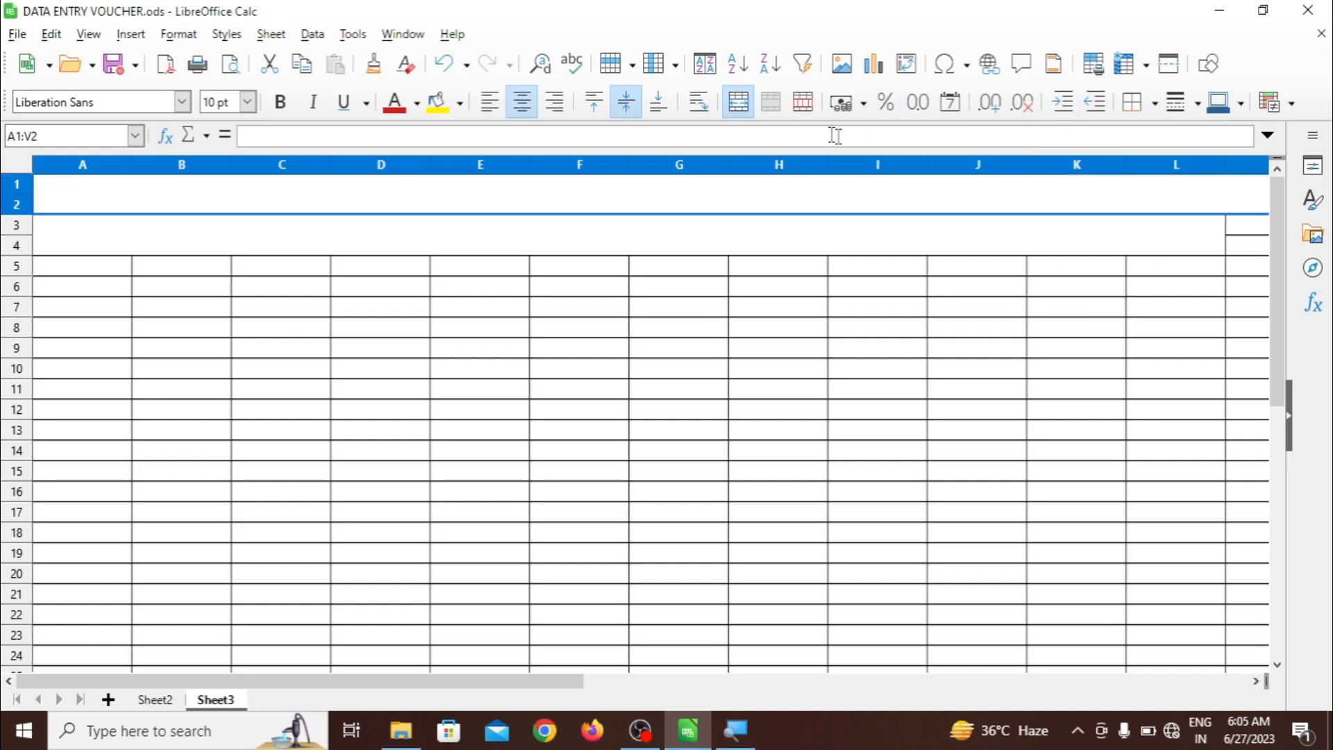
pyautogui.click(737, 104)
pyautogui.click(737, 105)
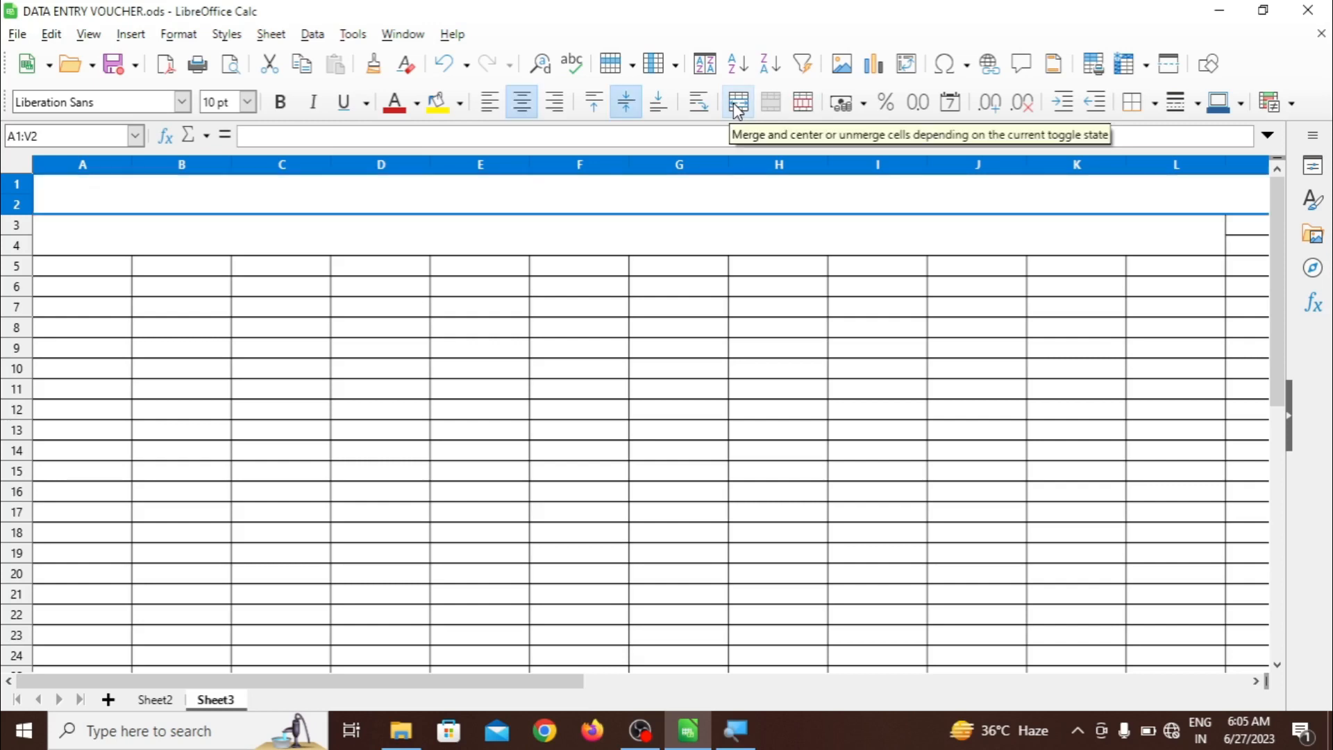
pyautogui.click(737, 104)
pyautogui.click(1052, 306)
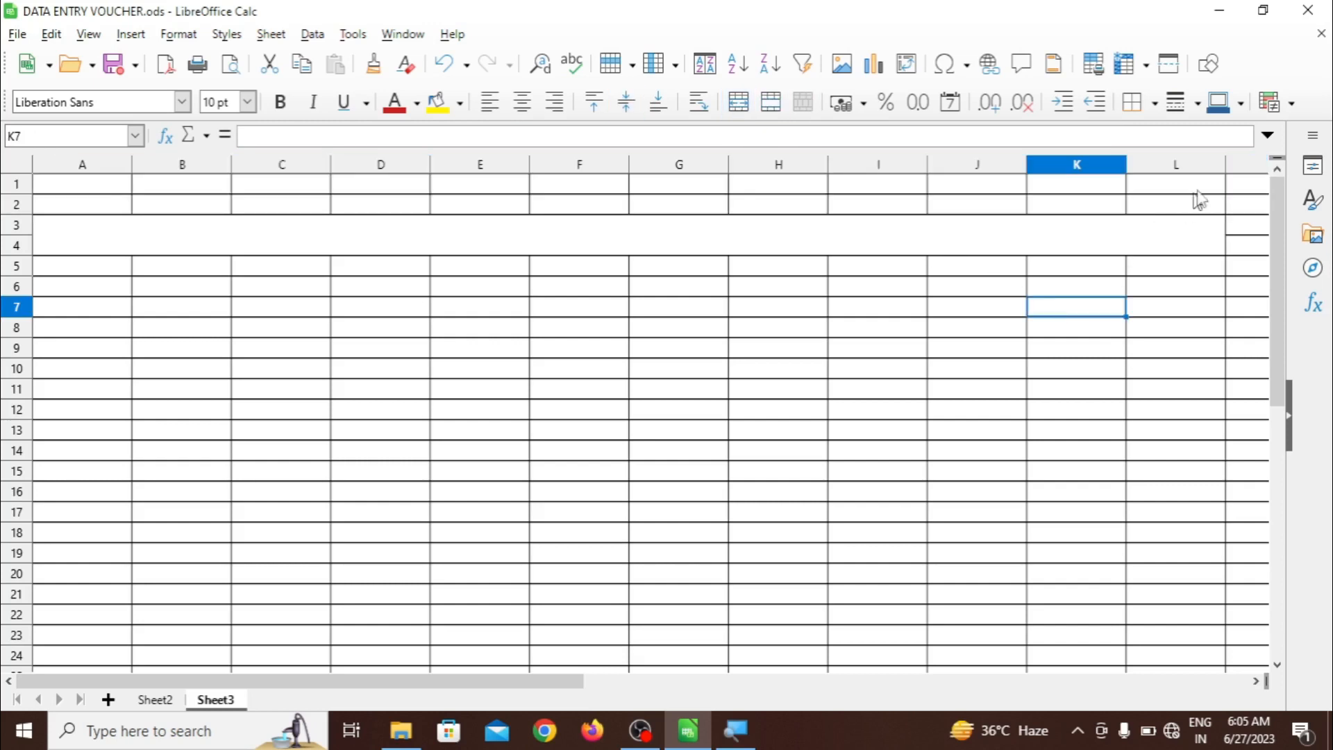
pyautogui.click(1212, 193)
pyautogui.moveTo(1212, 193); pyautogui.dragTo(95, 215)
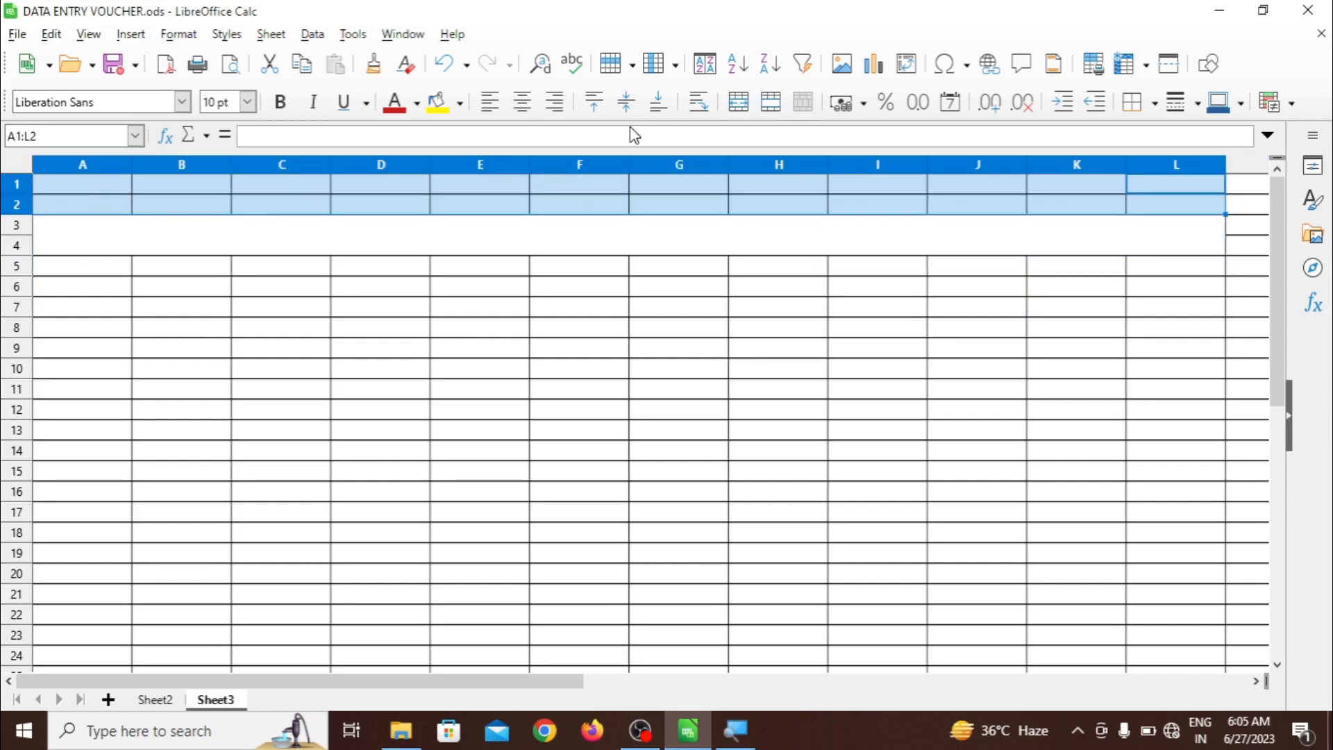
pyautogui.click(739, 102)
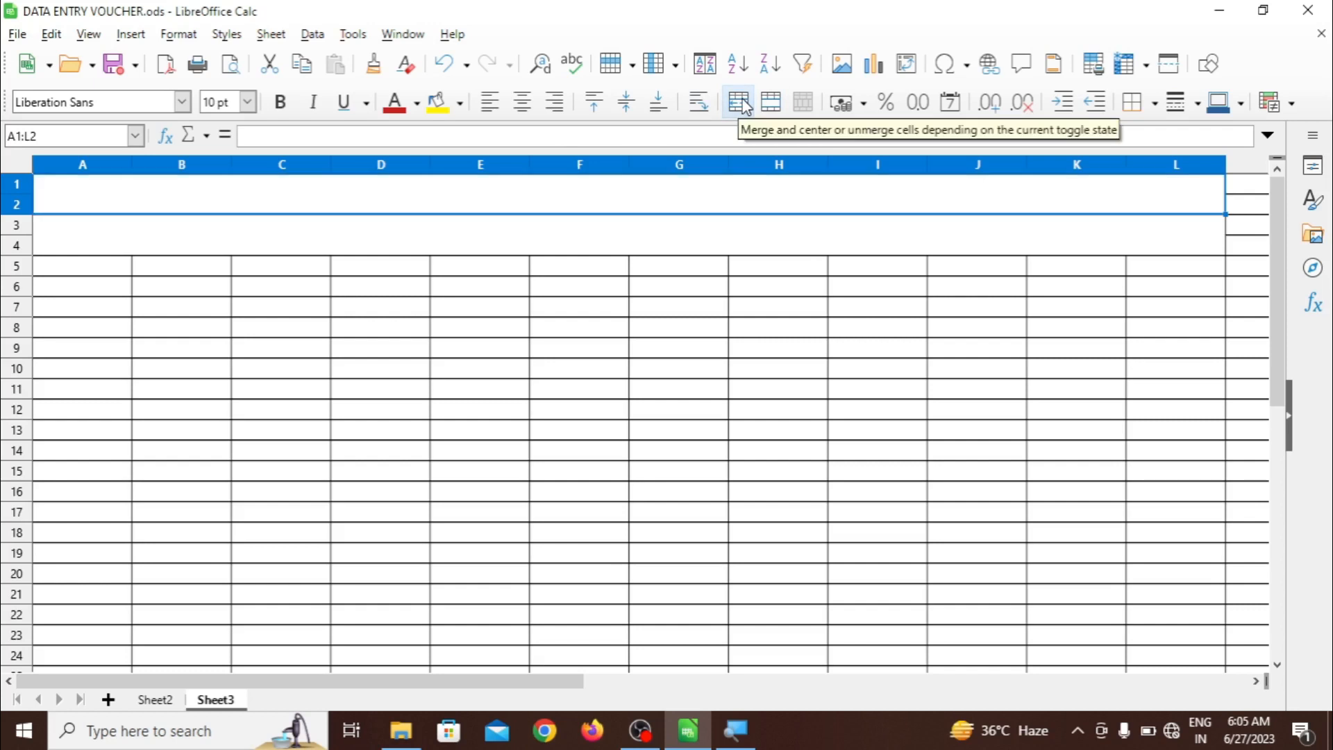
pyautogui.click(722, 313)
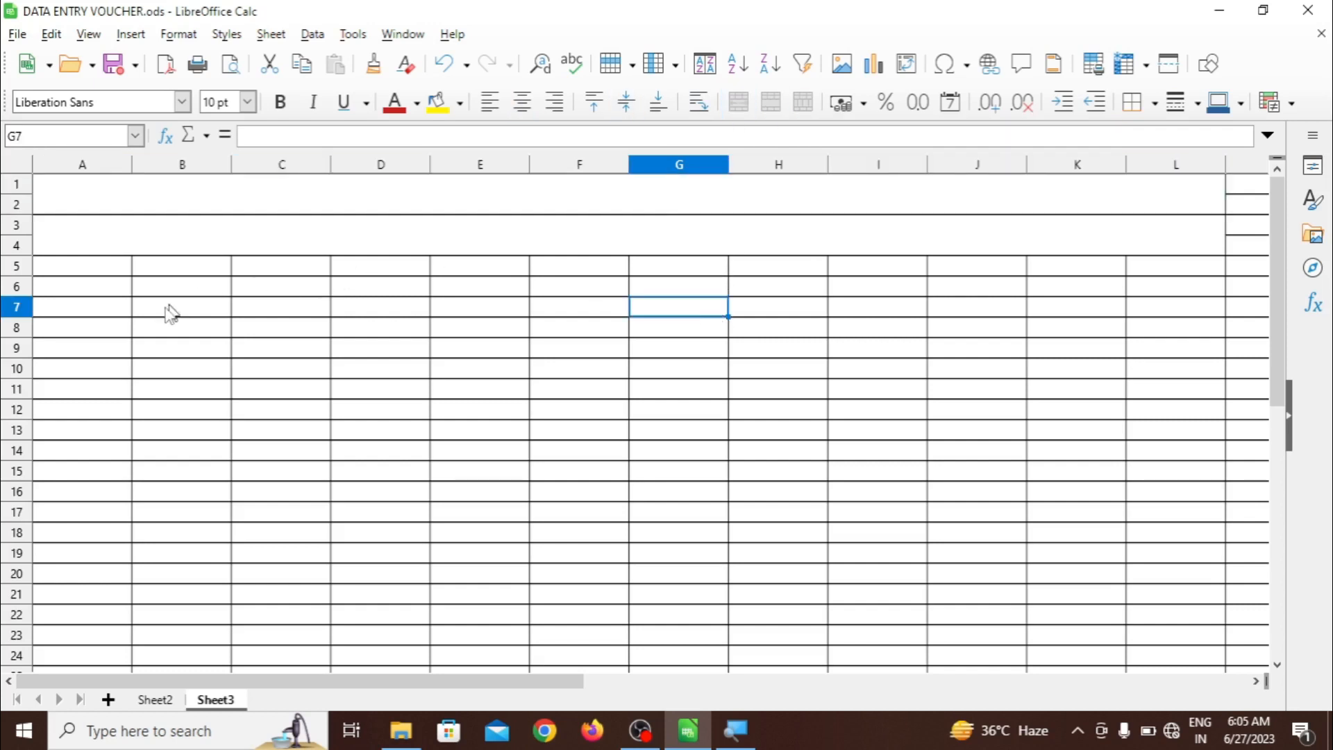
# On Sheet3, fill the merged title cells A1:L2 with OrangeRed
pyautogui.click(156, 700)
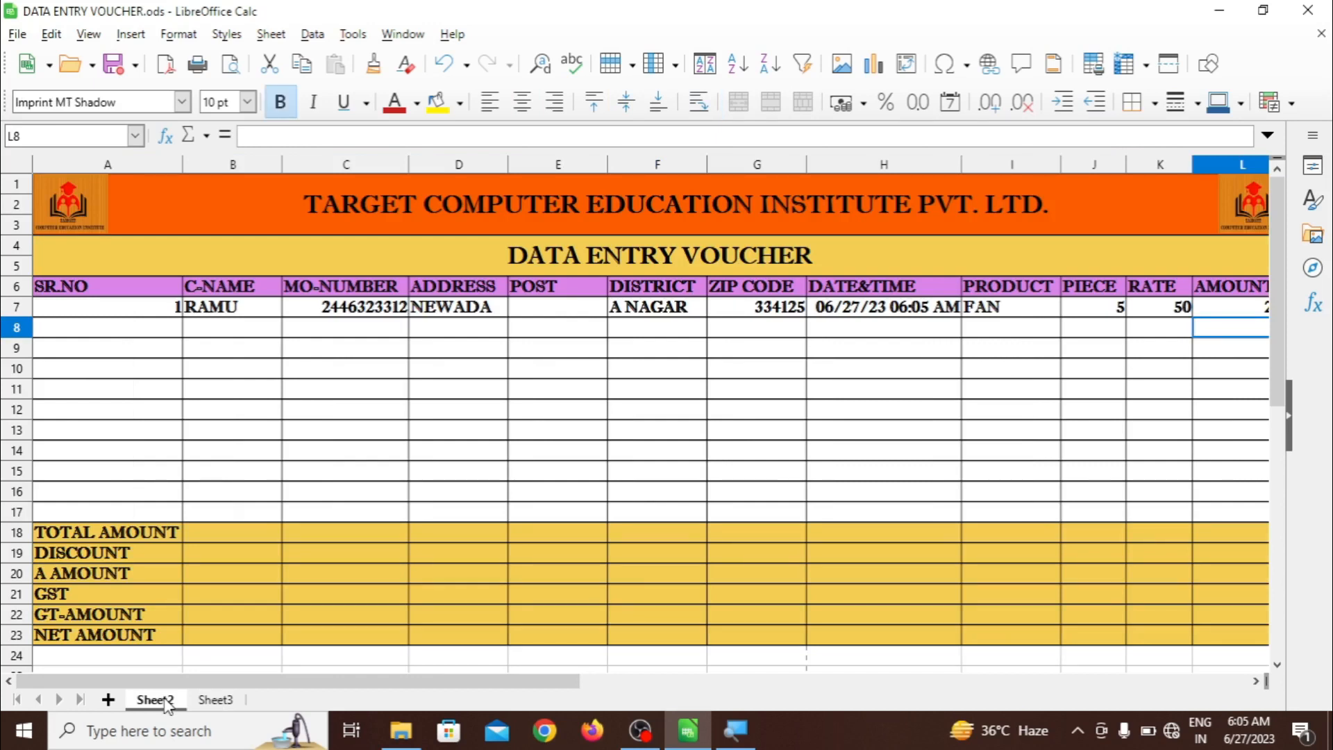
pyautogui.click(214, 700)
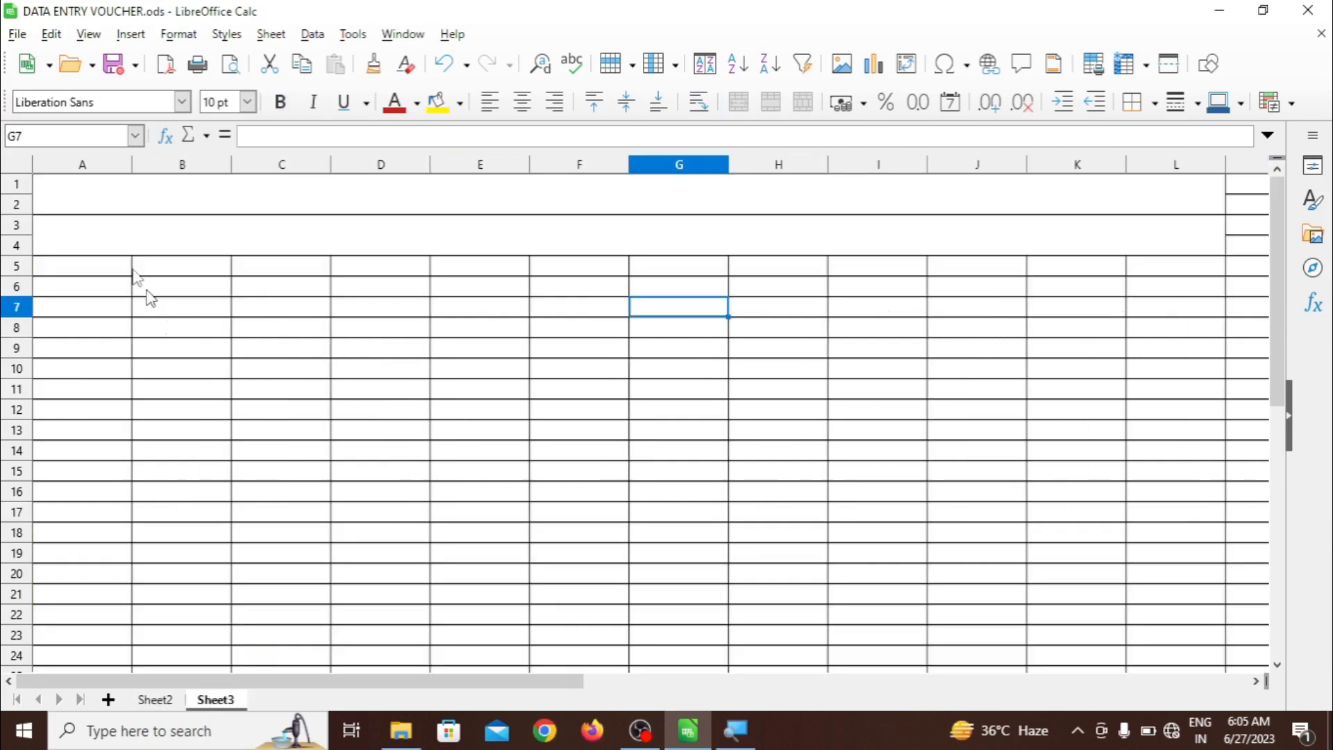
pyautogui.click(82, 207)
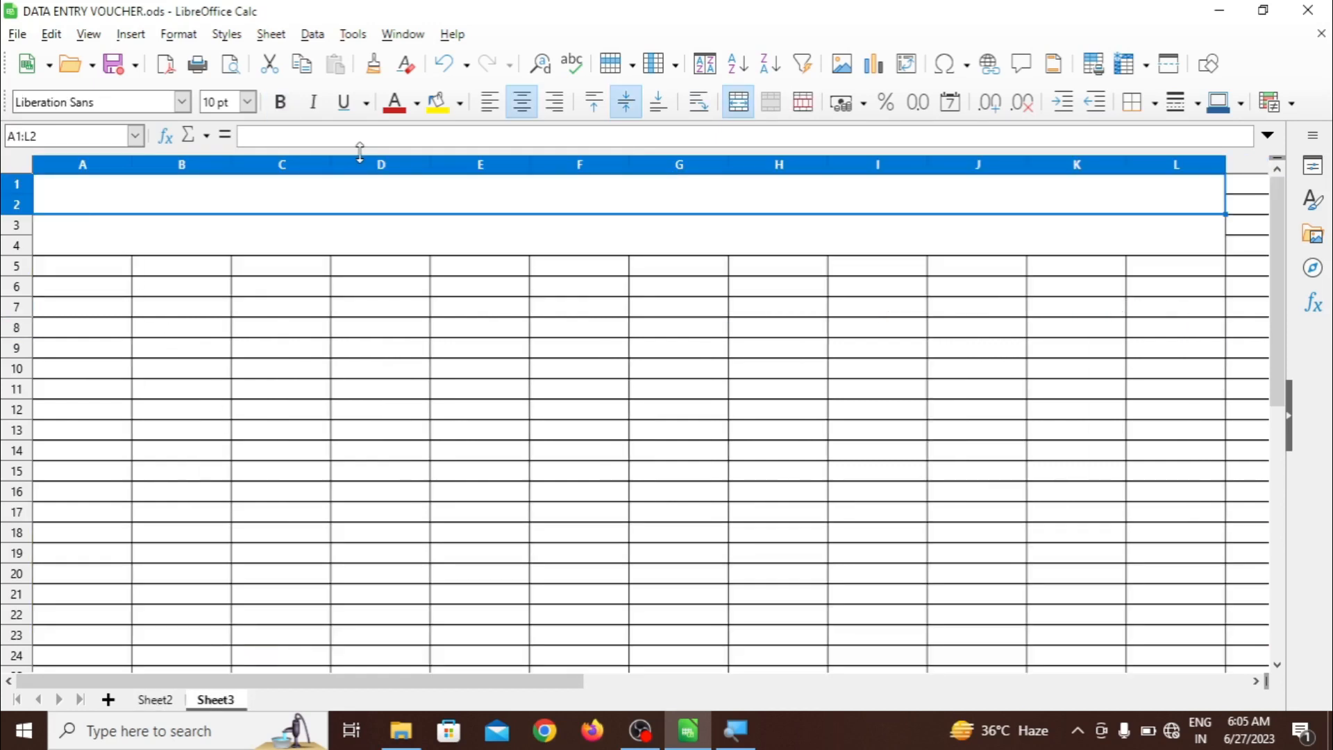
pyautogui.click(460, 103)
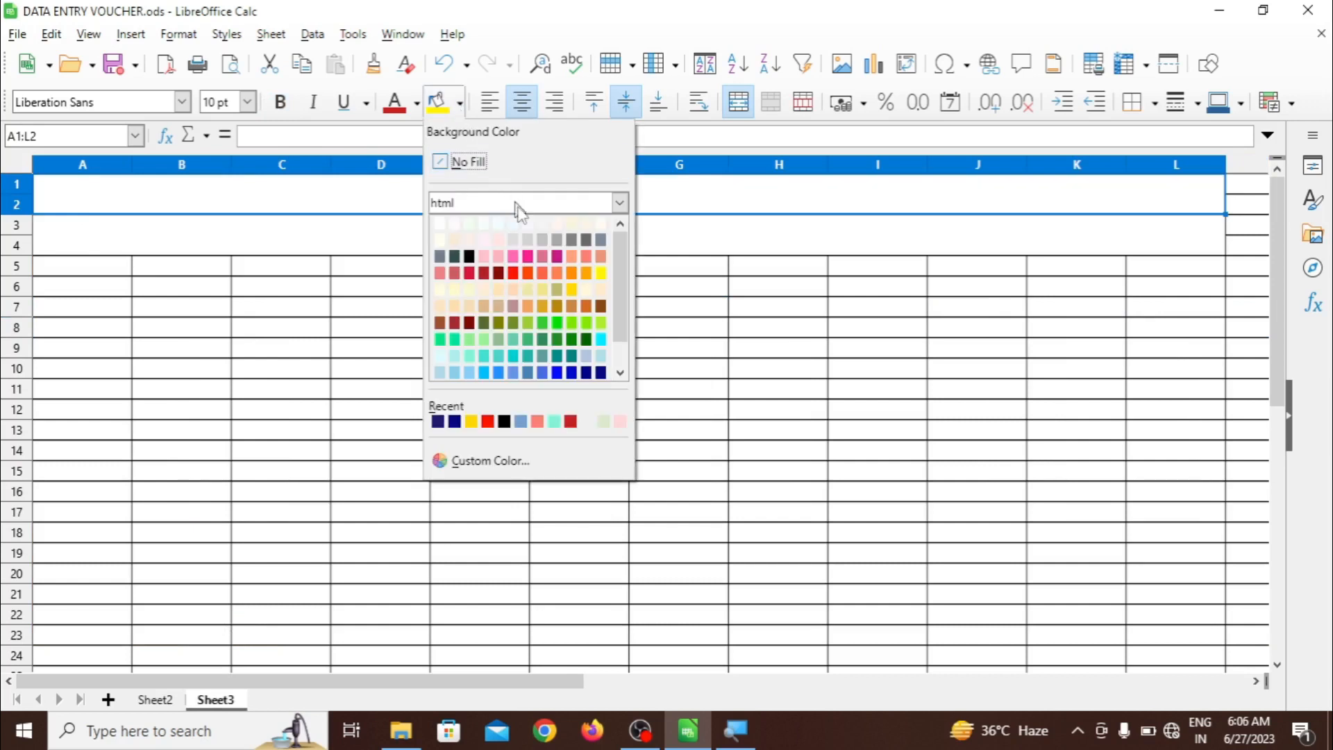
pyautogui.click(529, 273)
pyautogui.click(526, 325)
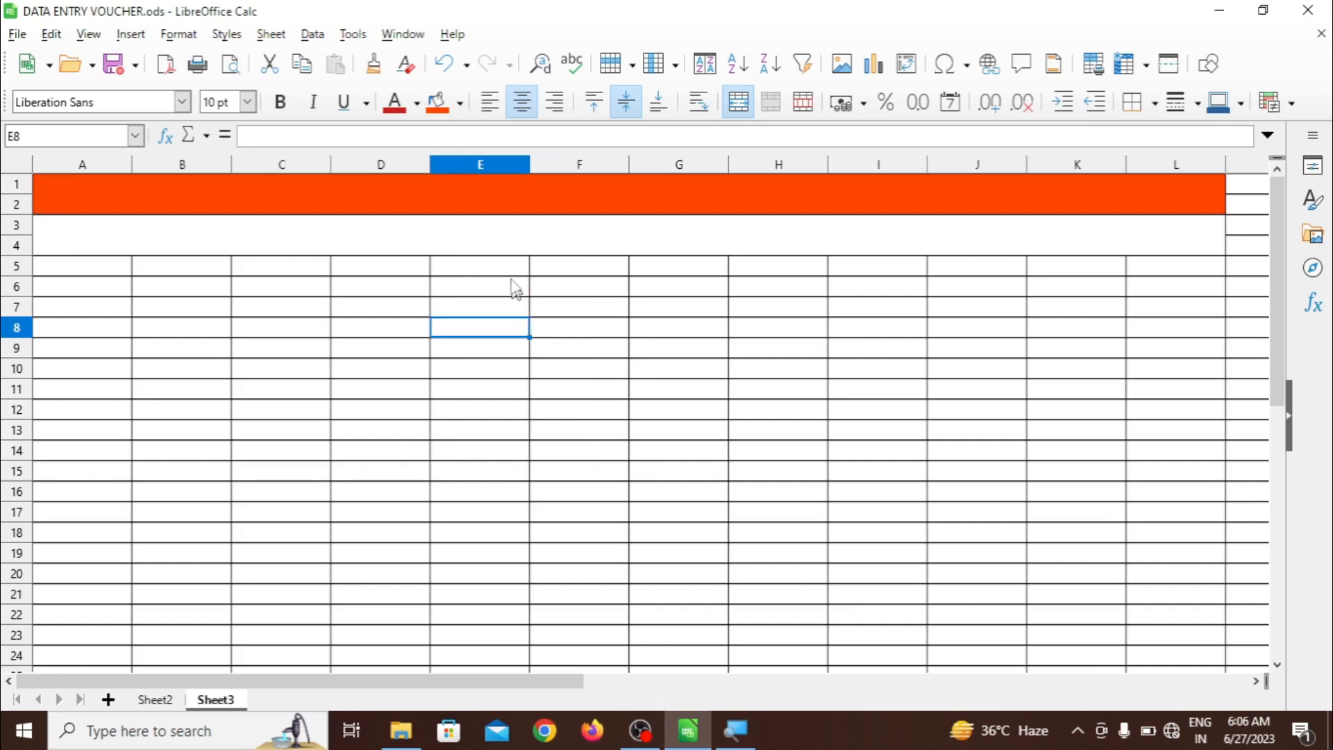
# Fill the merged rows A3:L4 with IndianRed
pyautogui.click(511, 251)
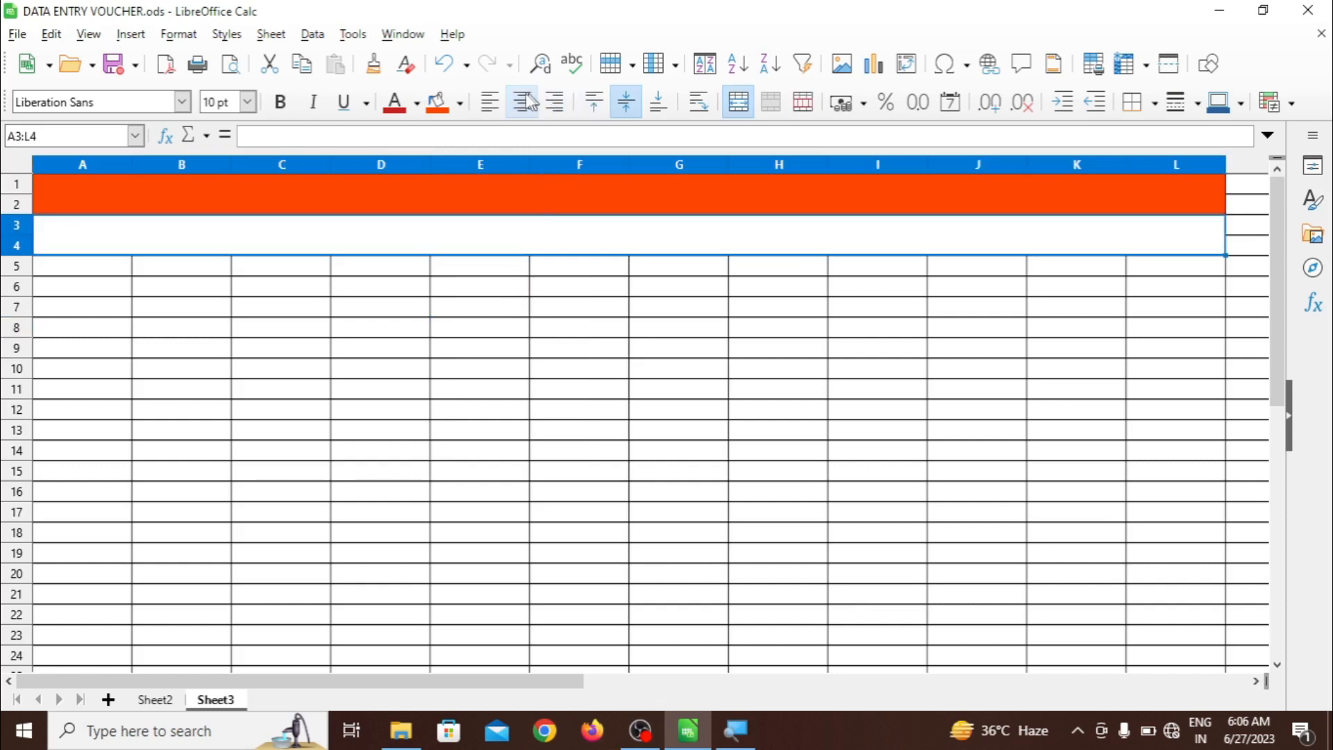
pyautogui.click(460, 103)
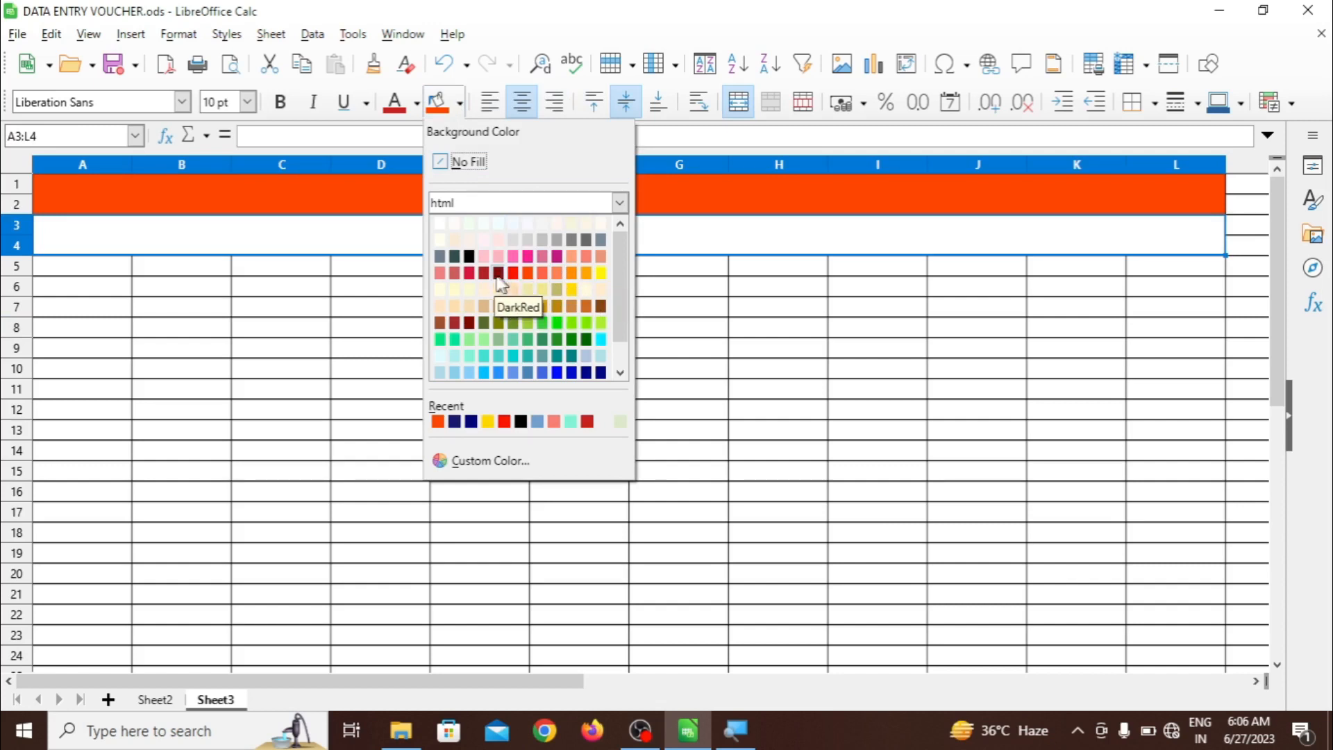
pyautogui.click(456, 274)
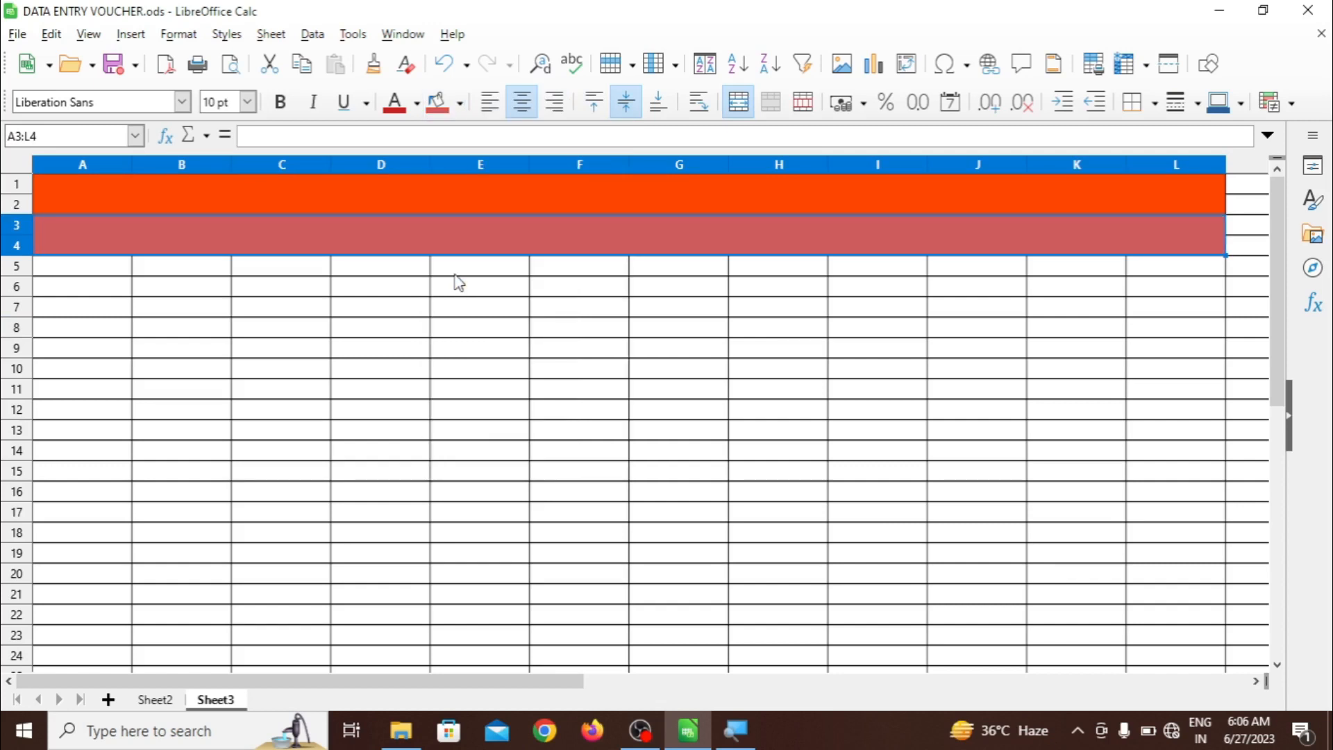
pyautogui.click(494, 313)
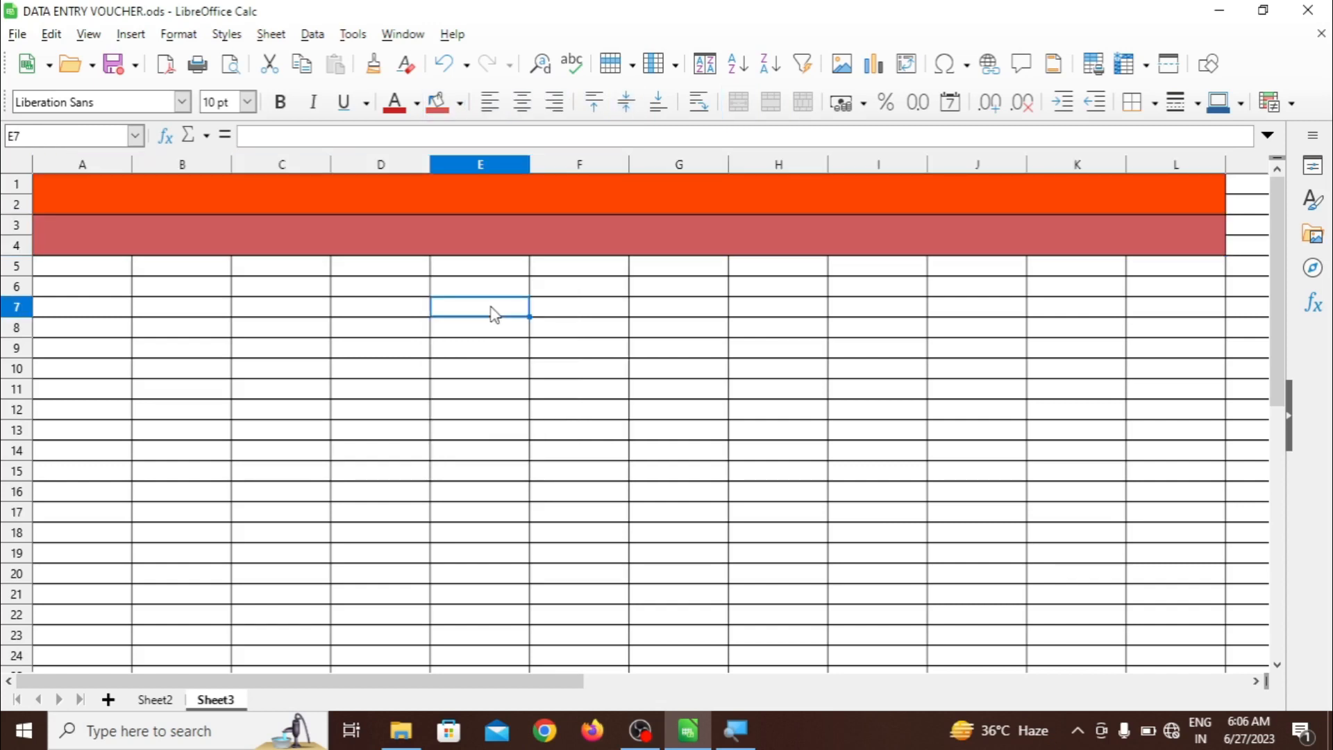
pyautogui.click(483, 195)
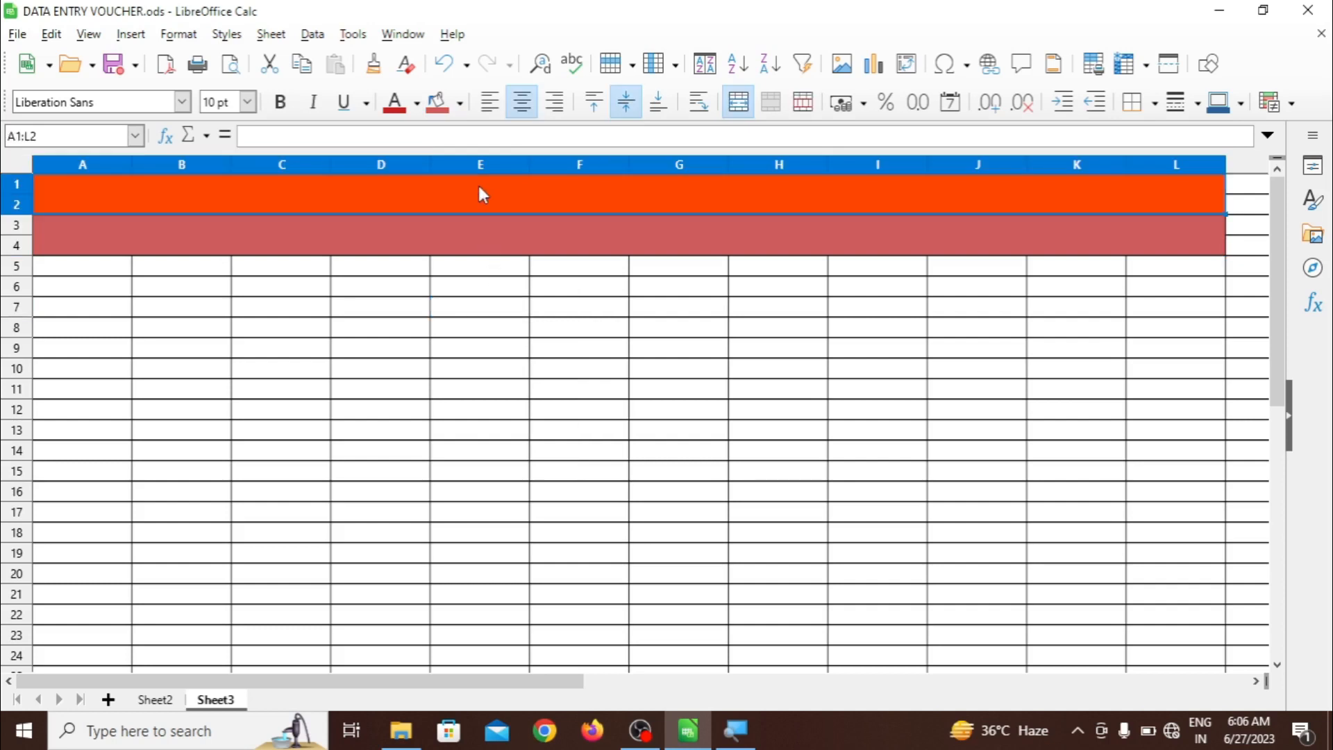
# Enter the title TARGET COMPUTER EDUCATION INSTITUTE in the merged A1:L2 cell
pyautogui.doubleClick(483, 194)
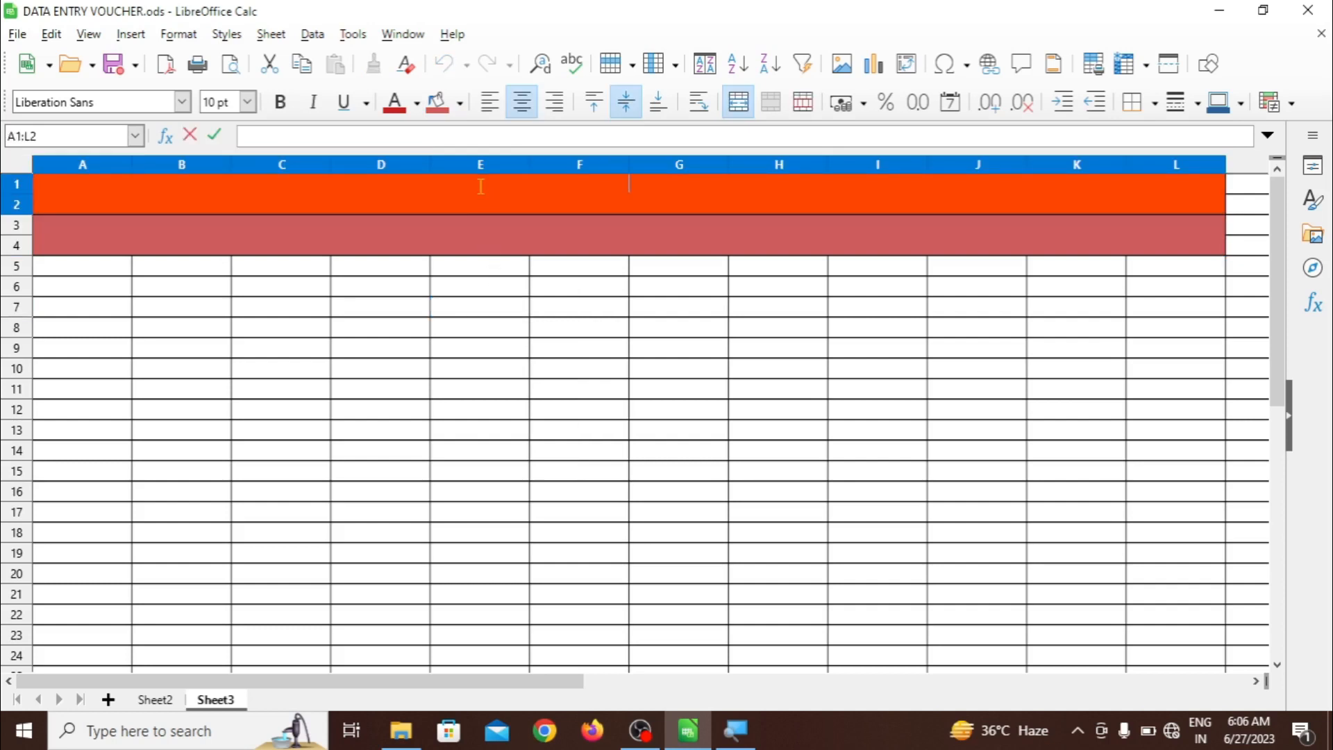
pyautogui.write('TARGET COMPU')
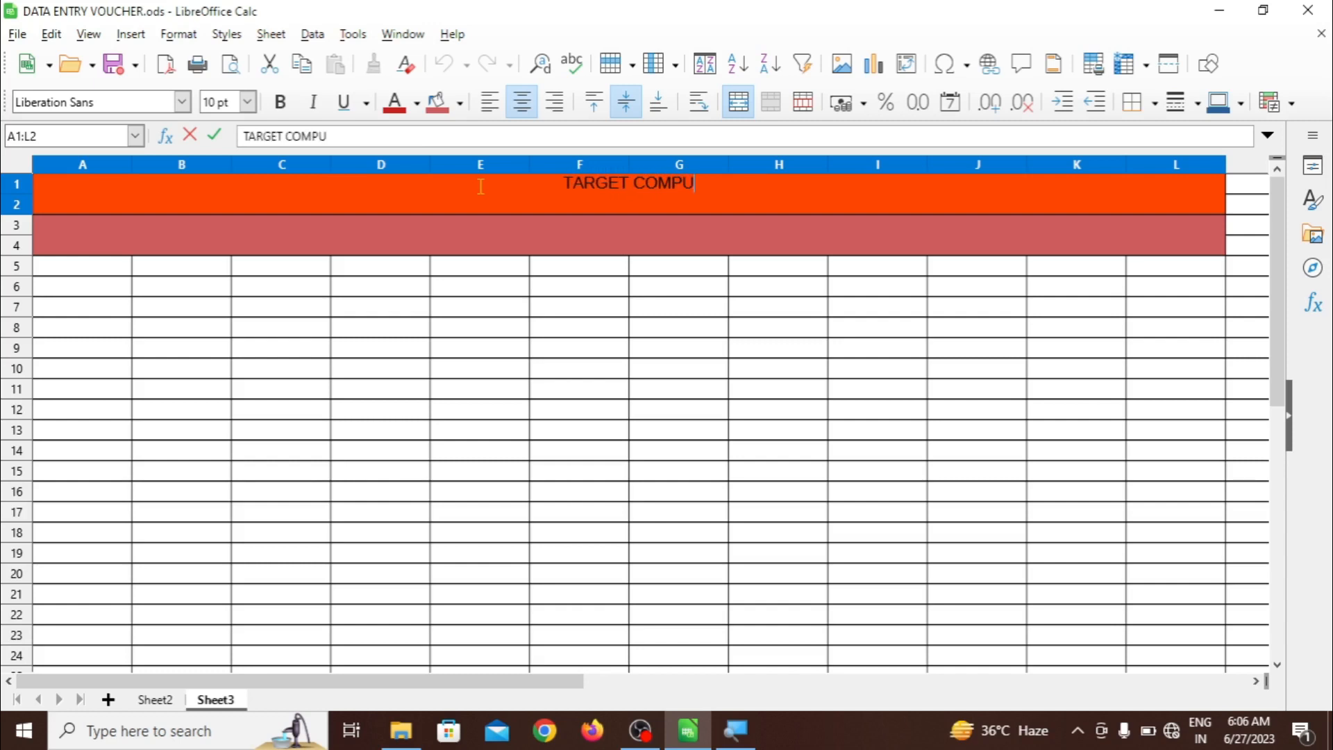
pyautogui.write('TER E')
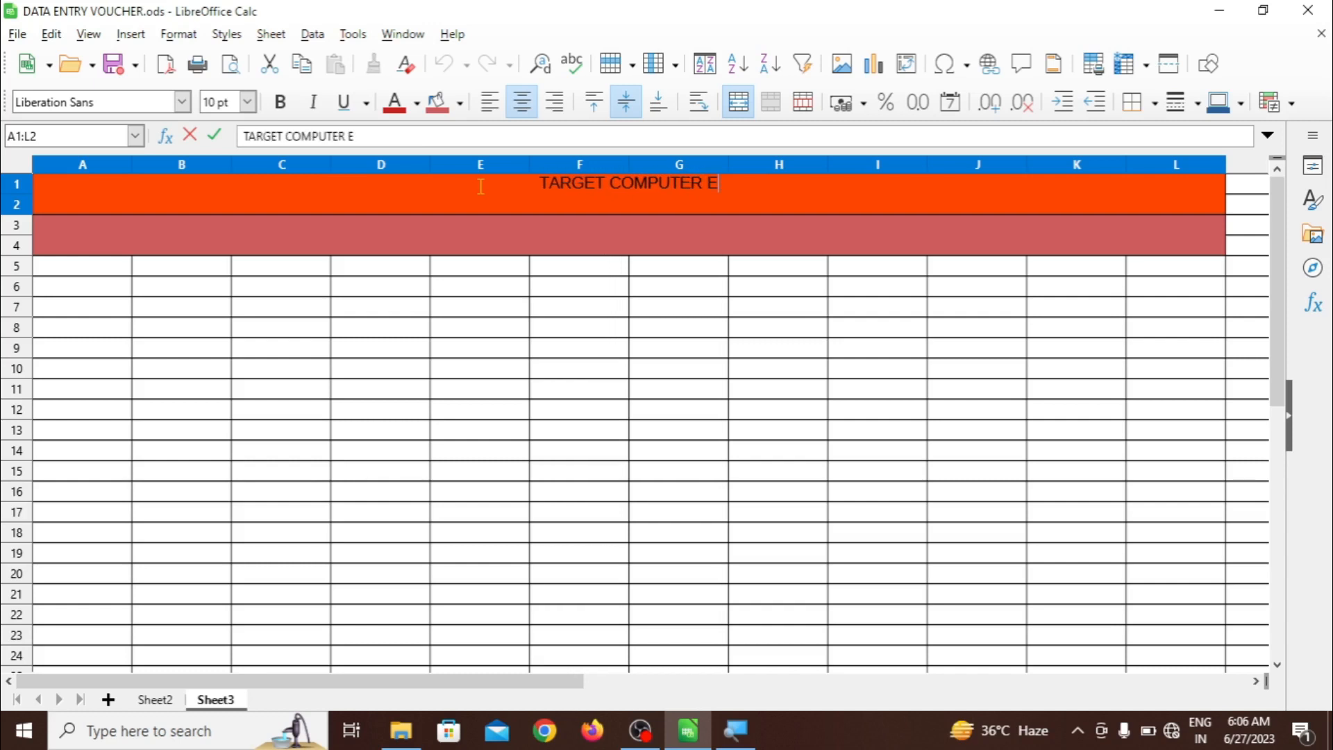
pyautogui.write('DUCATION')
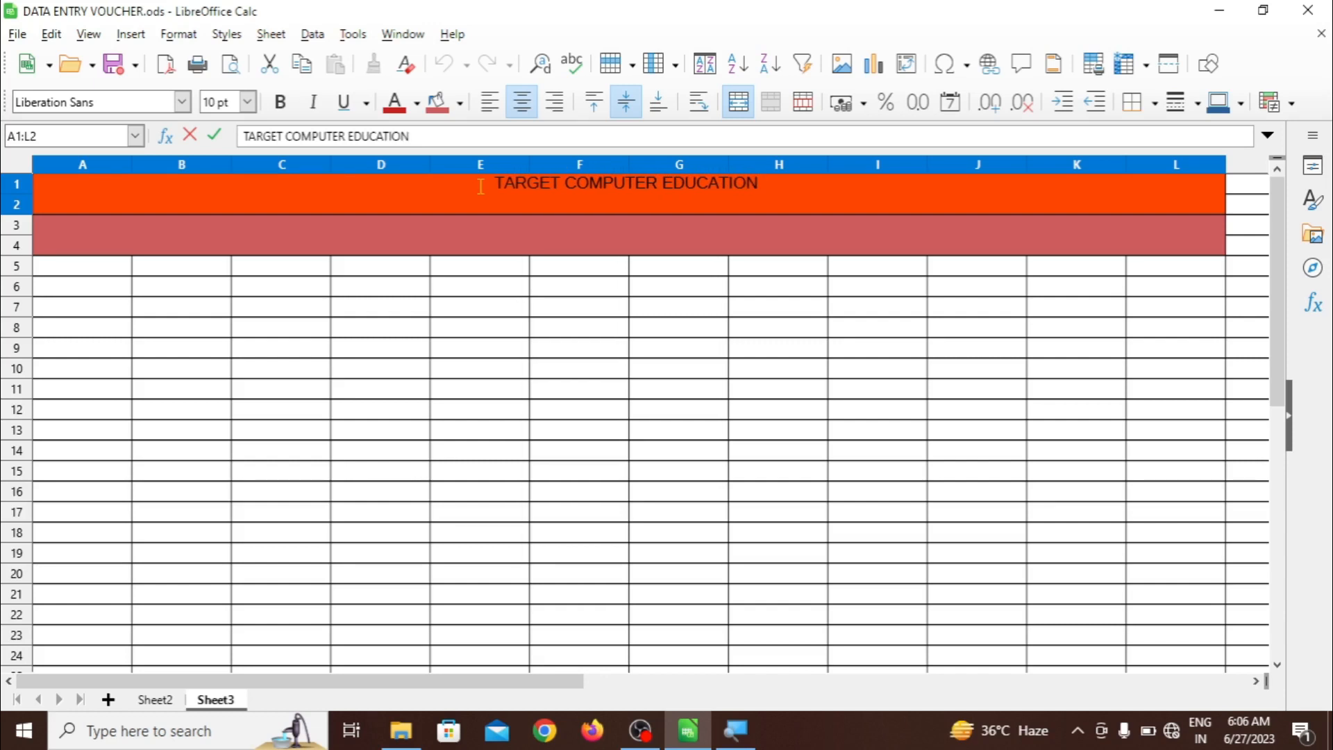
pyautogui.write(' E')
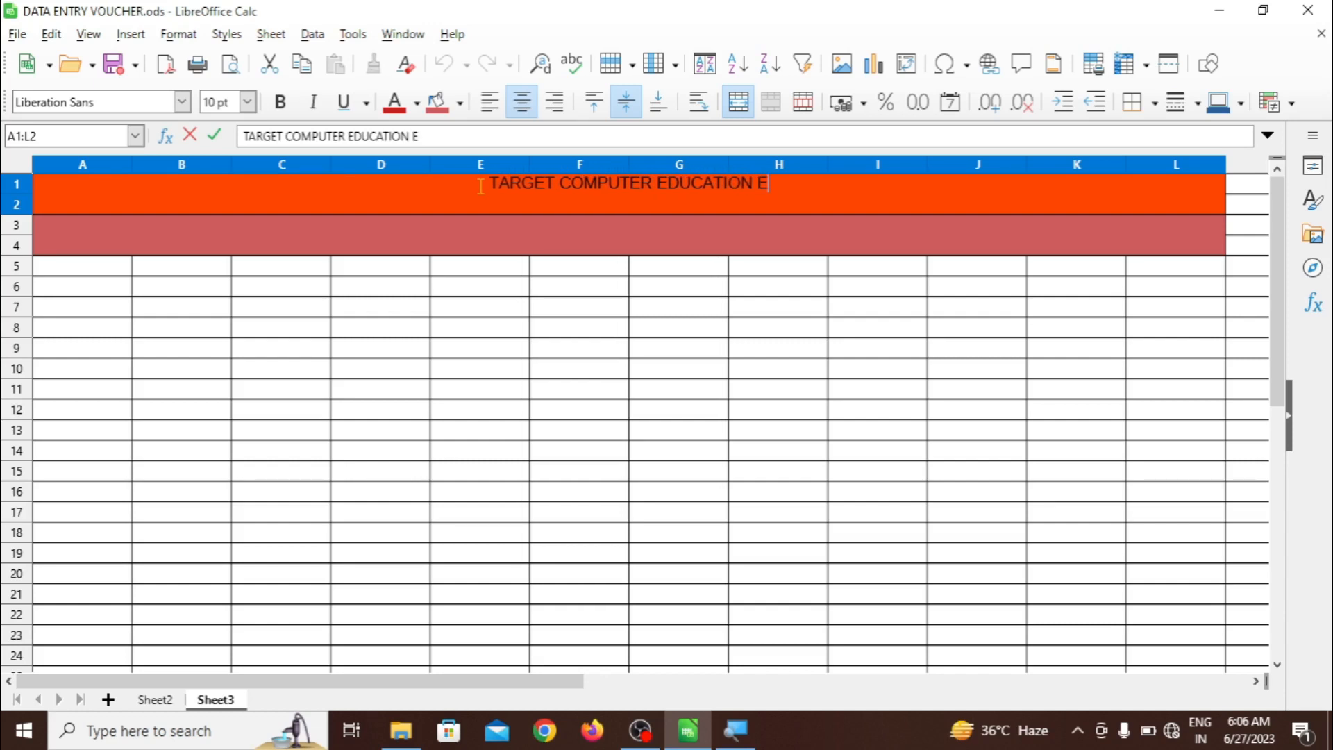
pyautogui.press('BackSpace')
pyautogui.write('INSTI')
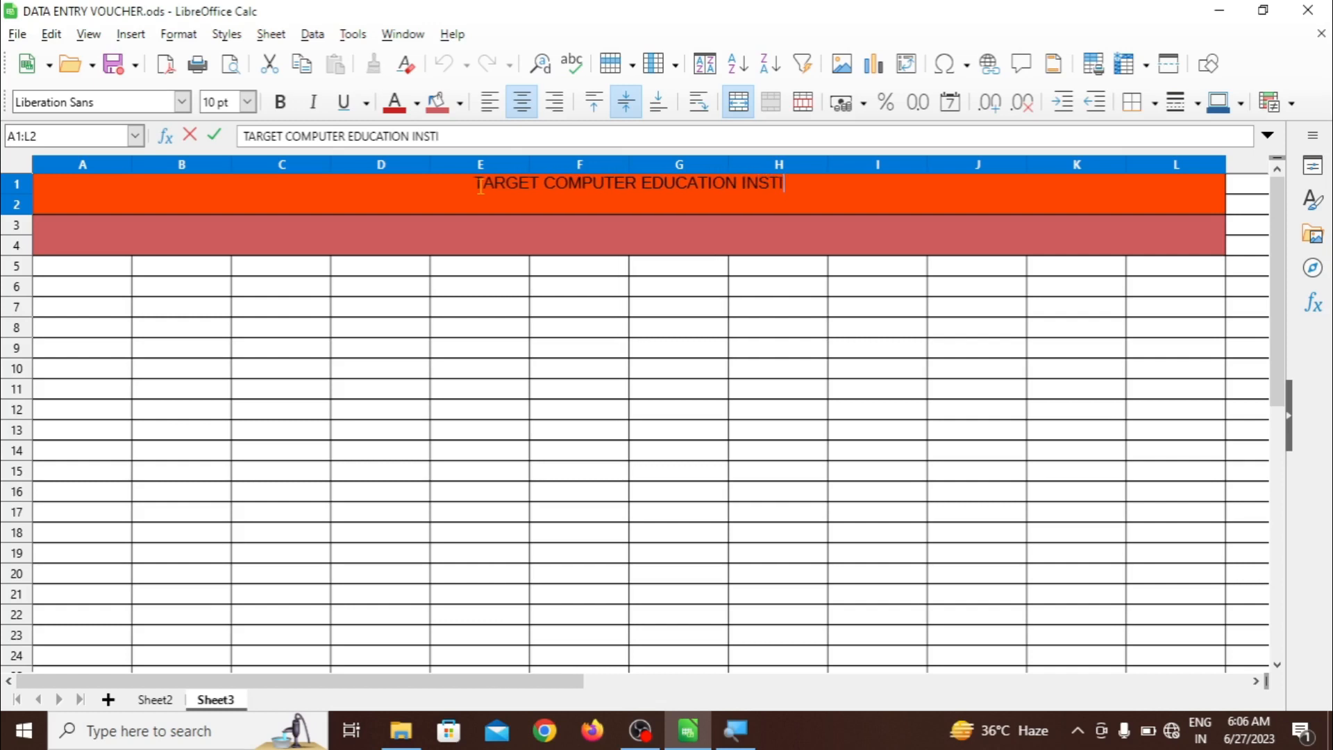
pyautogui.write('TUTE')
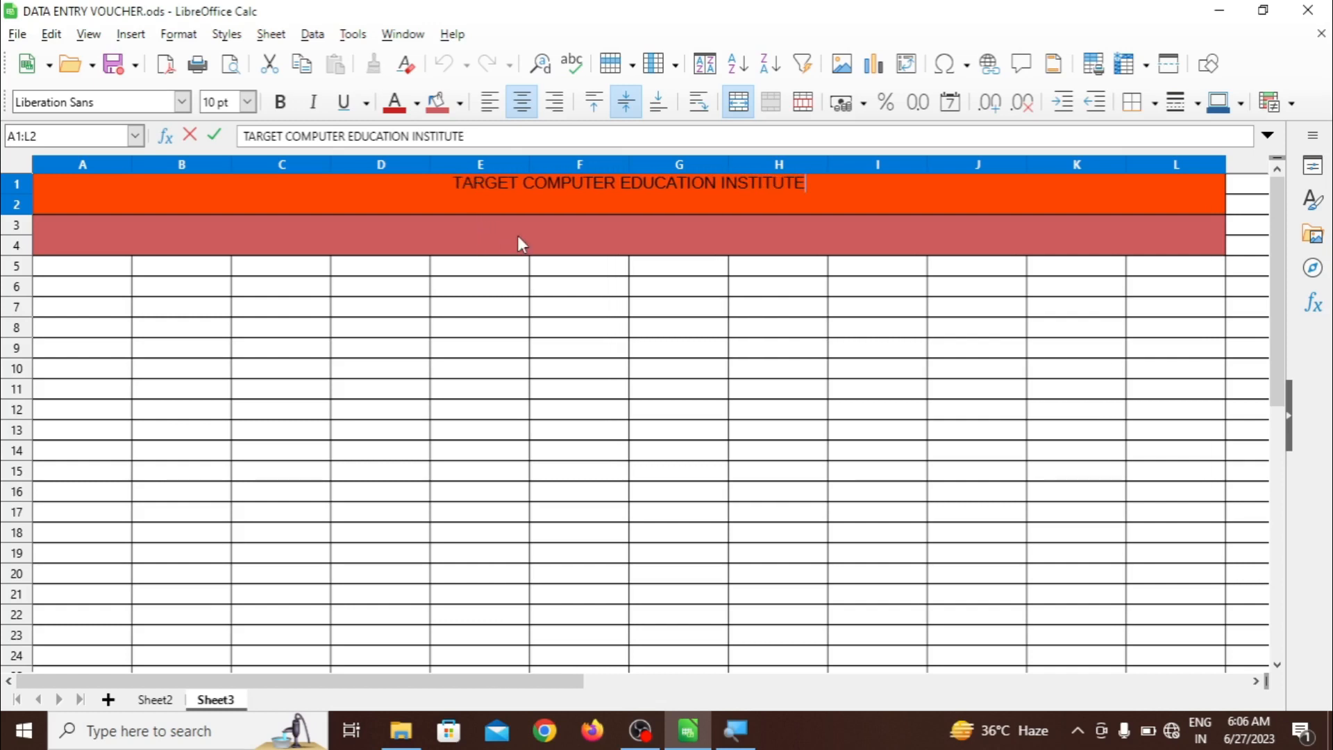
# Format the title text as 15 pt Imprint MT Shadow
pyautogui.tripleClick(491, 187)
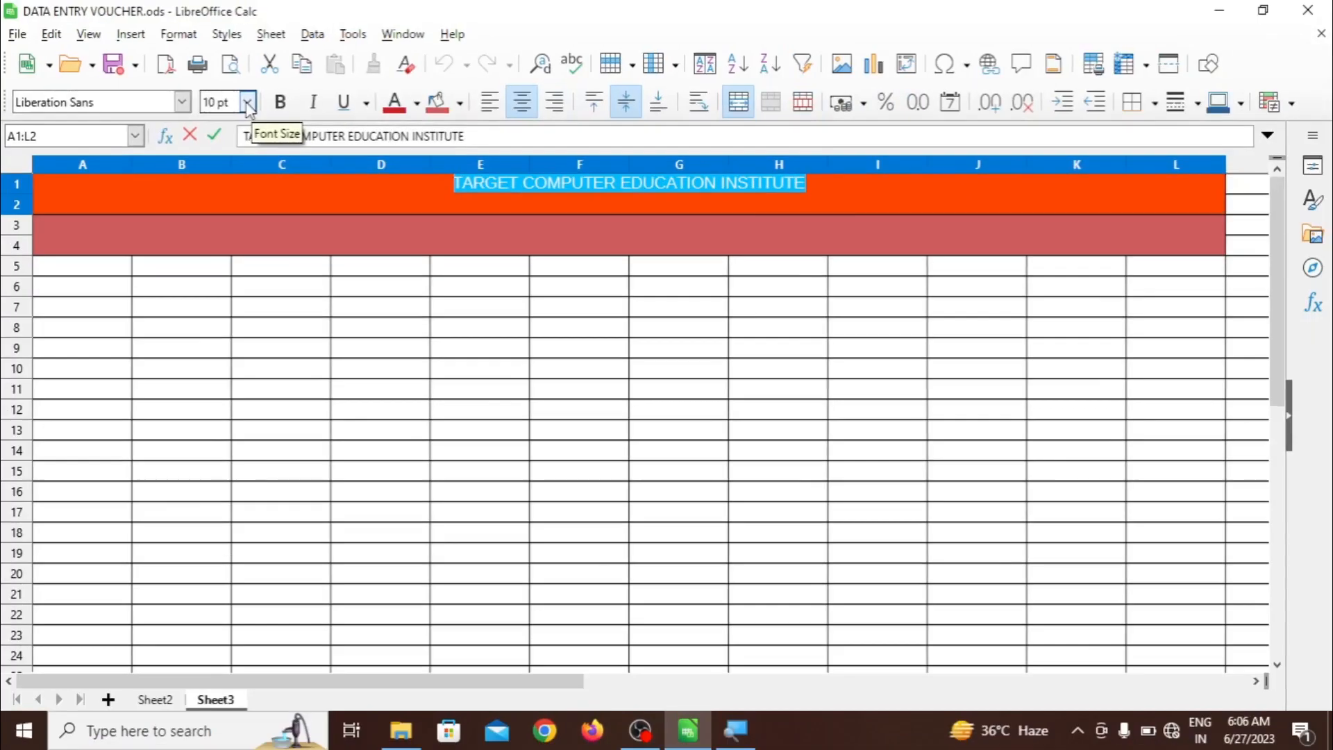
pyautogui.click(248, 104)
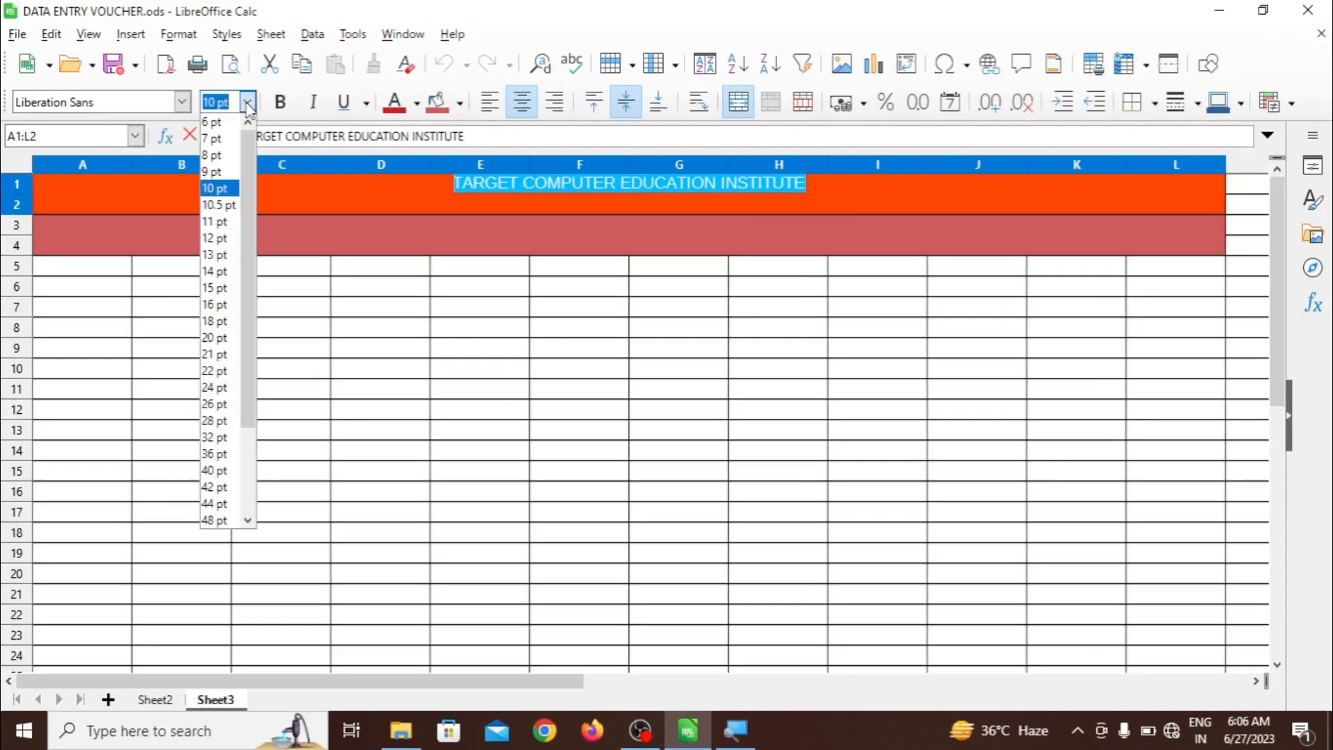
pyautogui.click(216, 289)
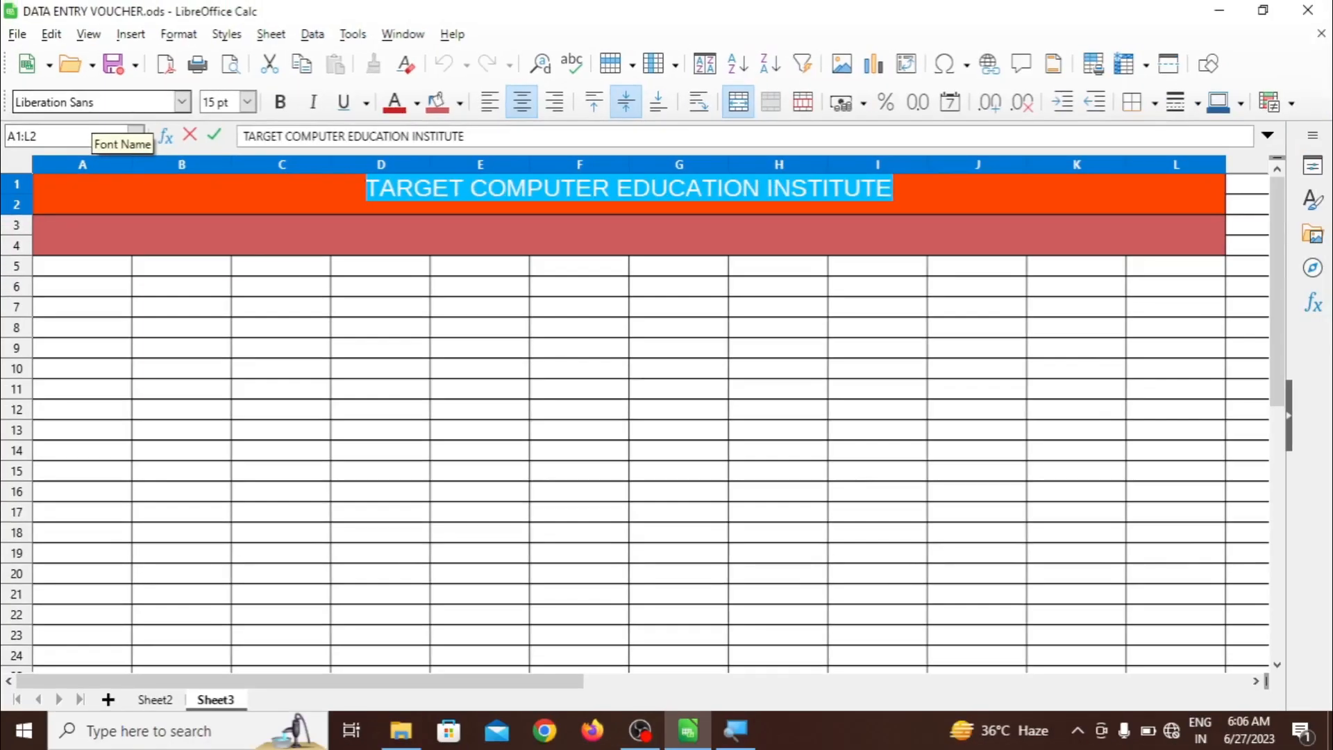
pyautogui.click(182, 102)
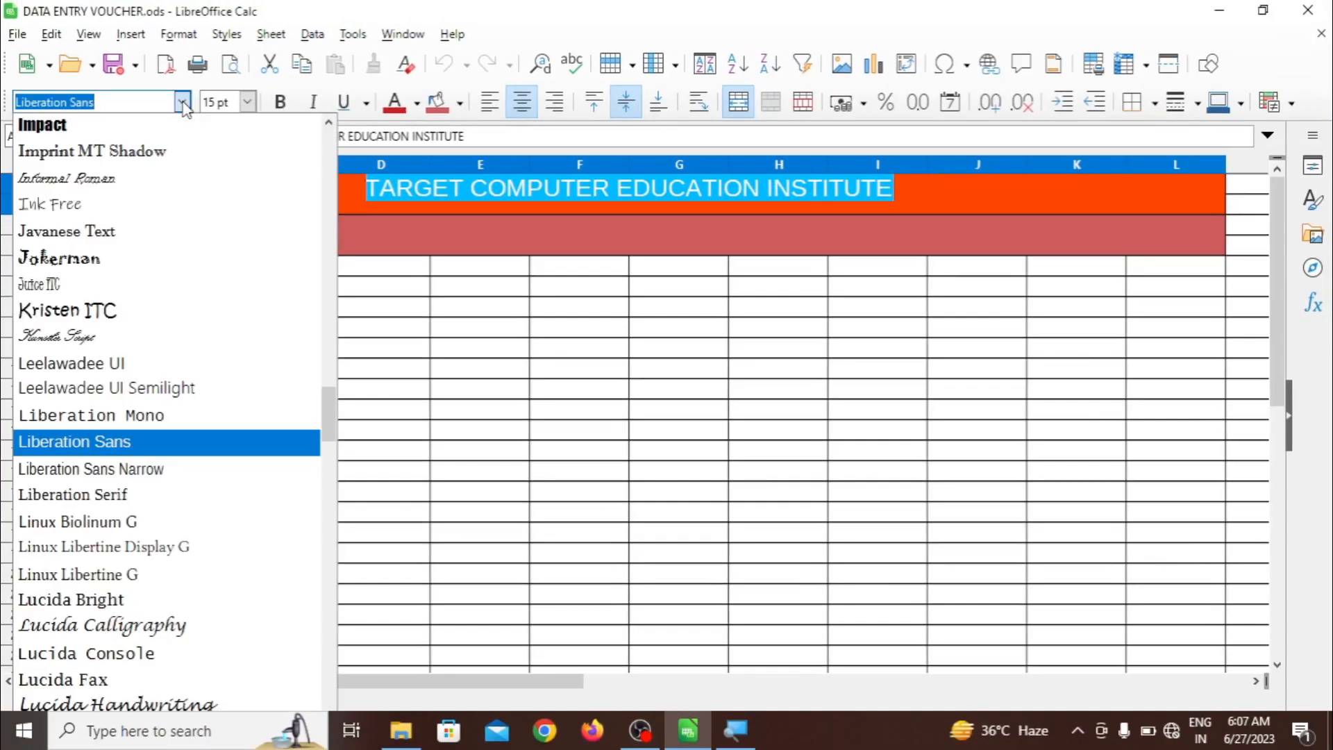
pyautogui.click(109, 155)
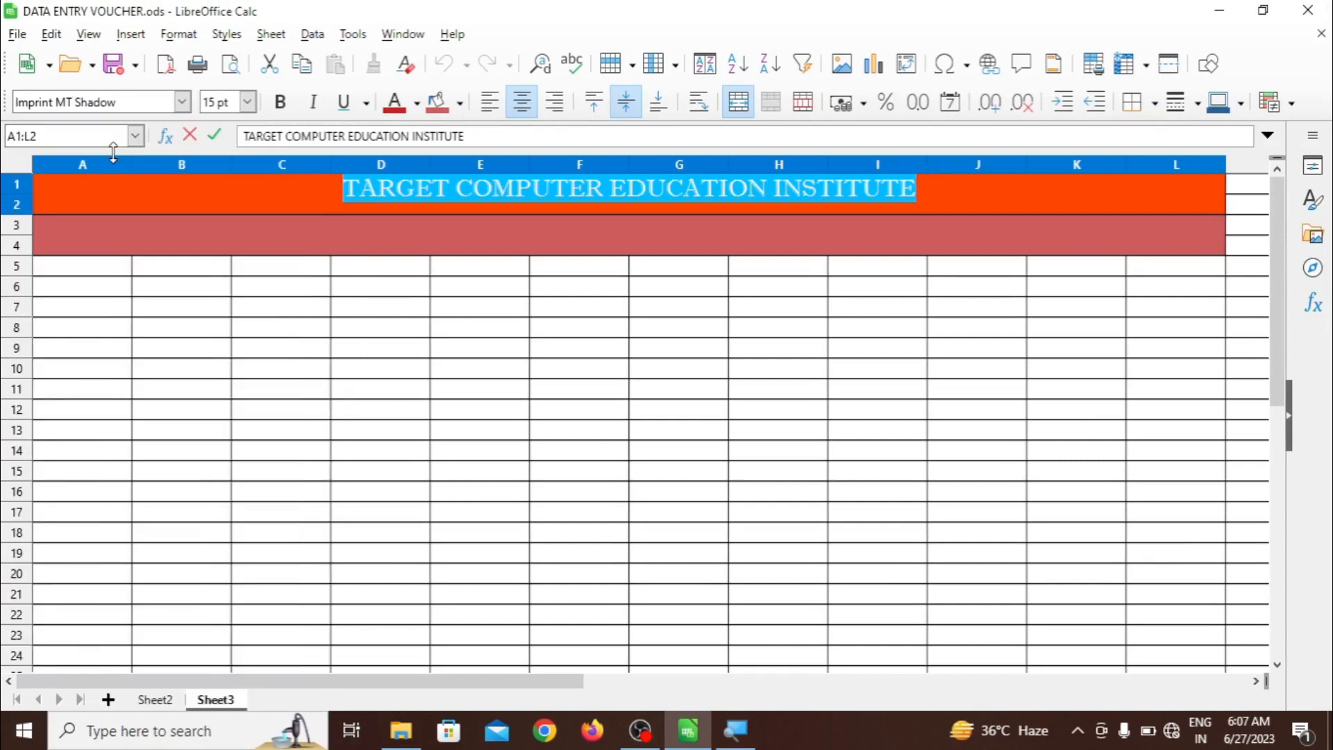
pyautogui.click(427, 353)
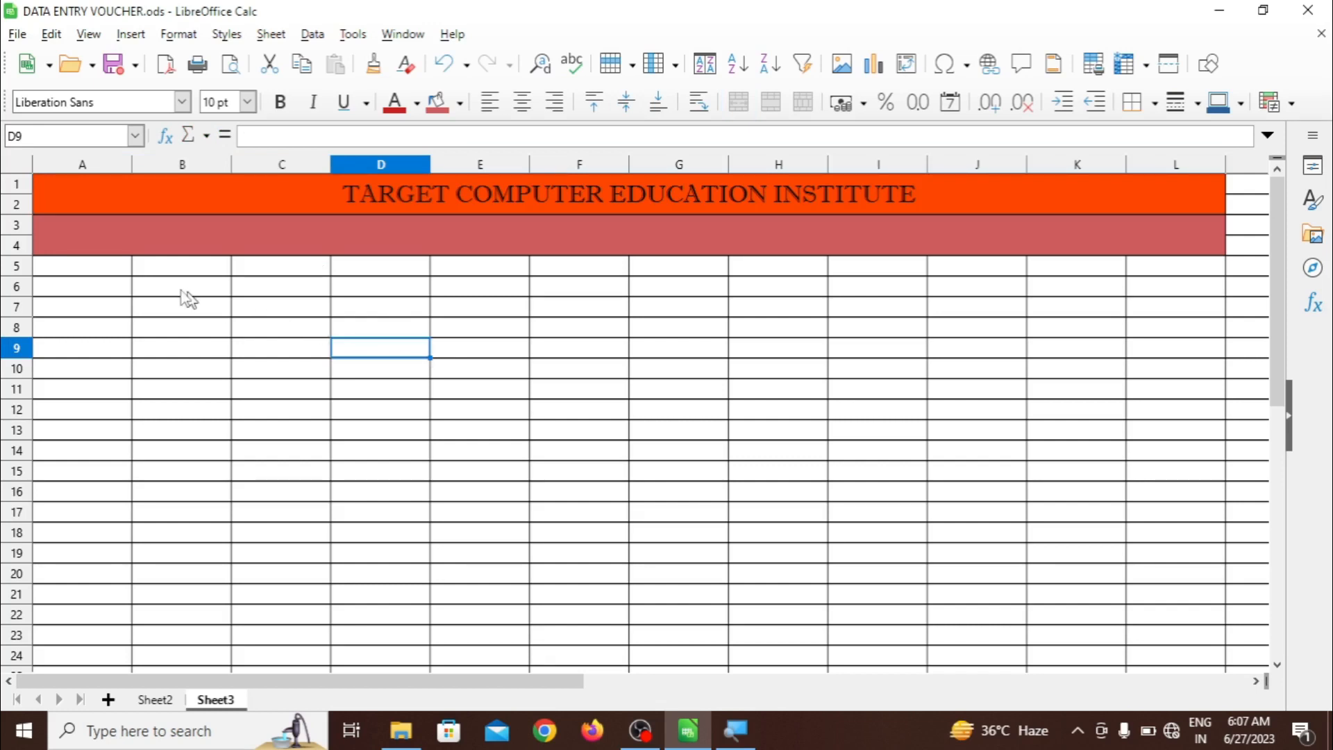
# Give the merged A1:L2 title an OrangeRed fill after briefly trying a plain red
pyautogui.click(185, 206)
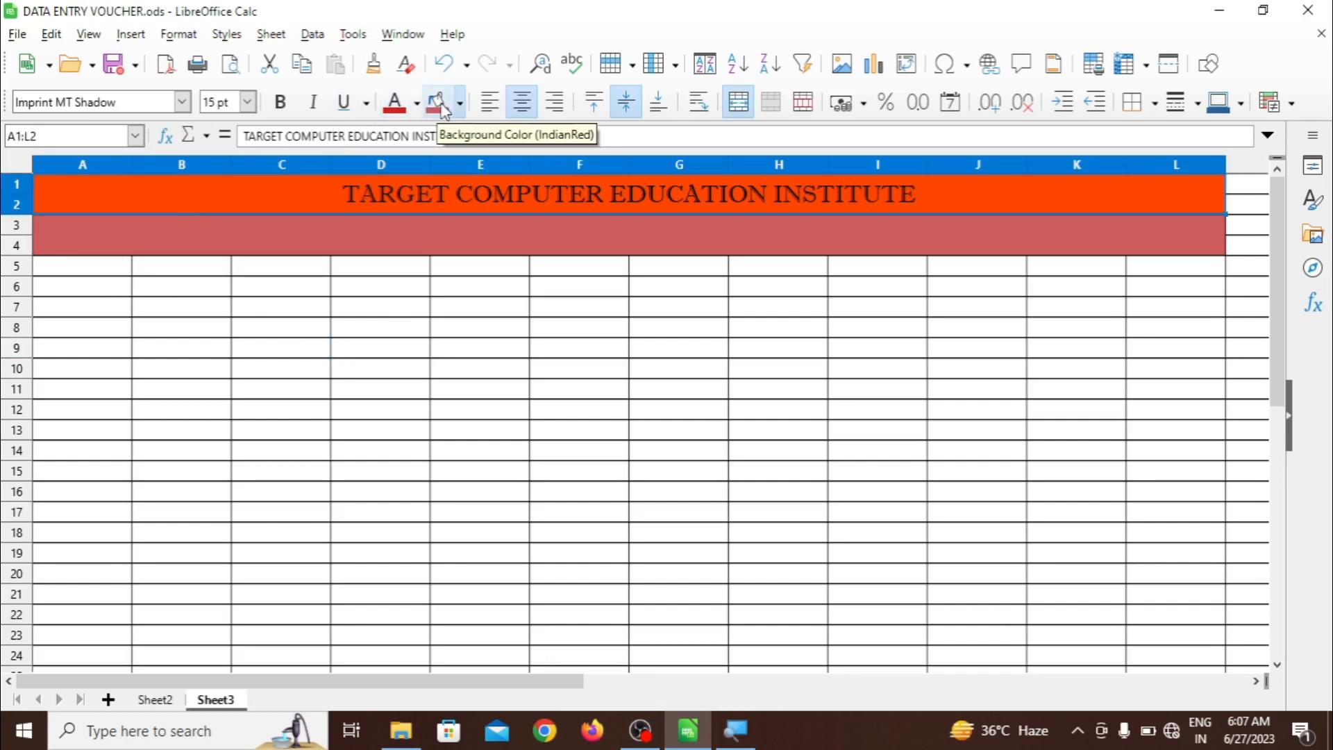
pyautogui.click(460, 106)
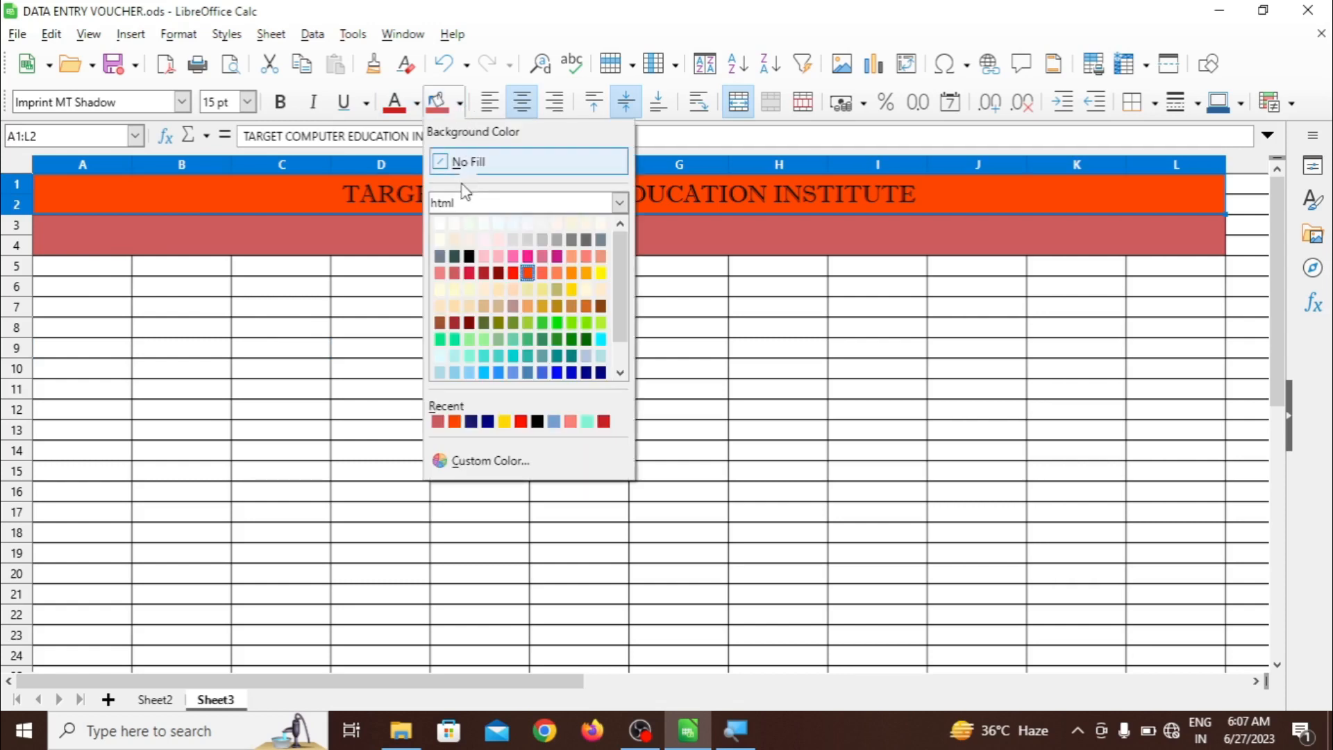
pyautogui.click(514, 273)
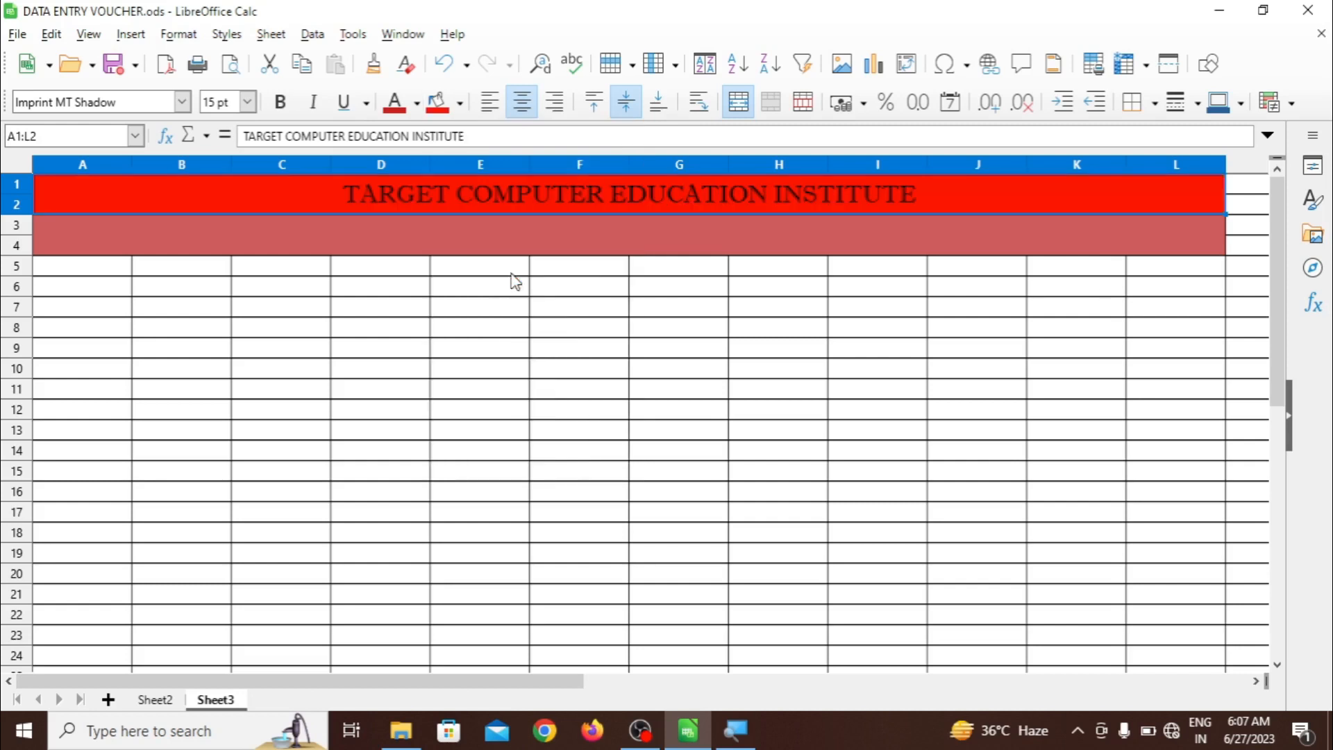
pyautogui.click(448, 250)
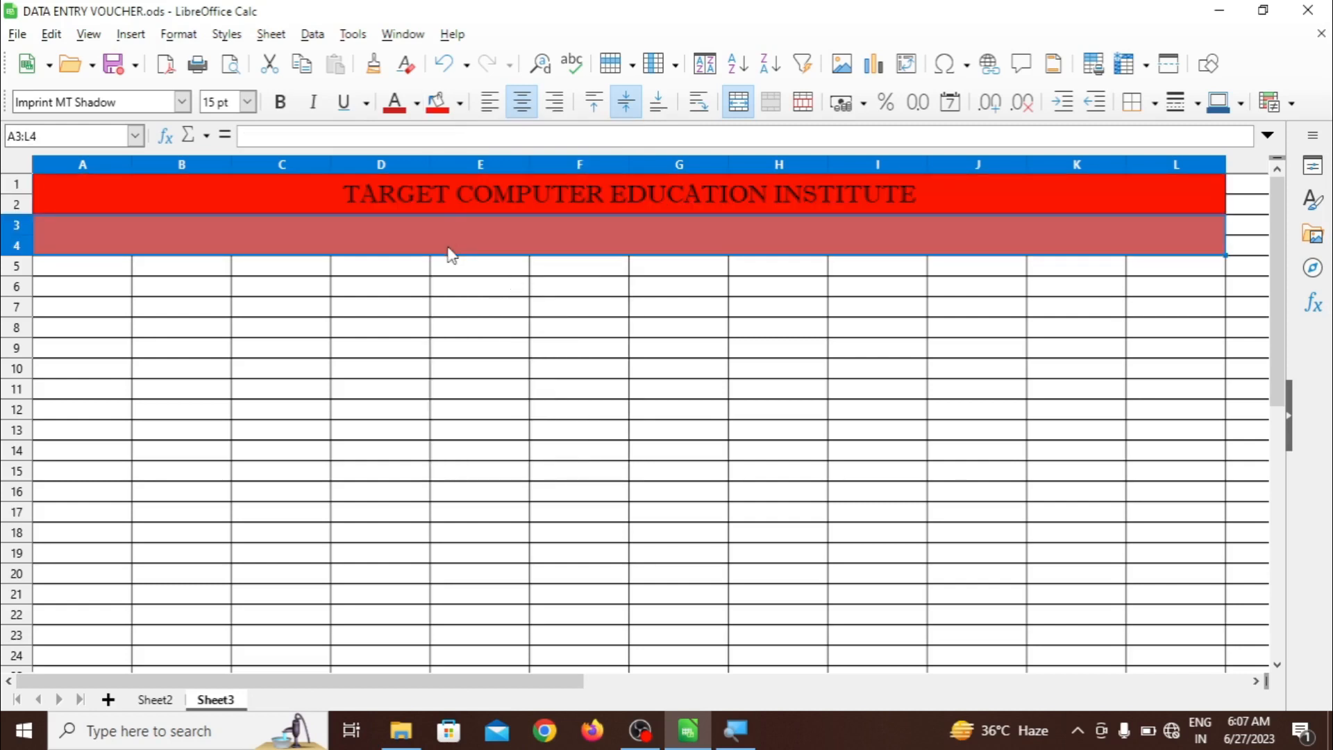
pyautogui.click(431, 188)
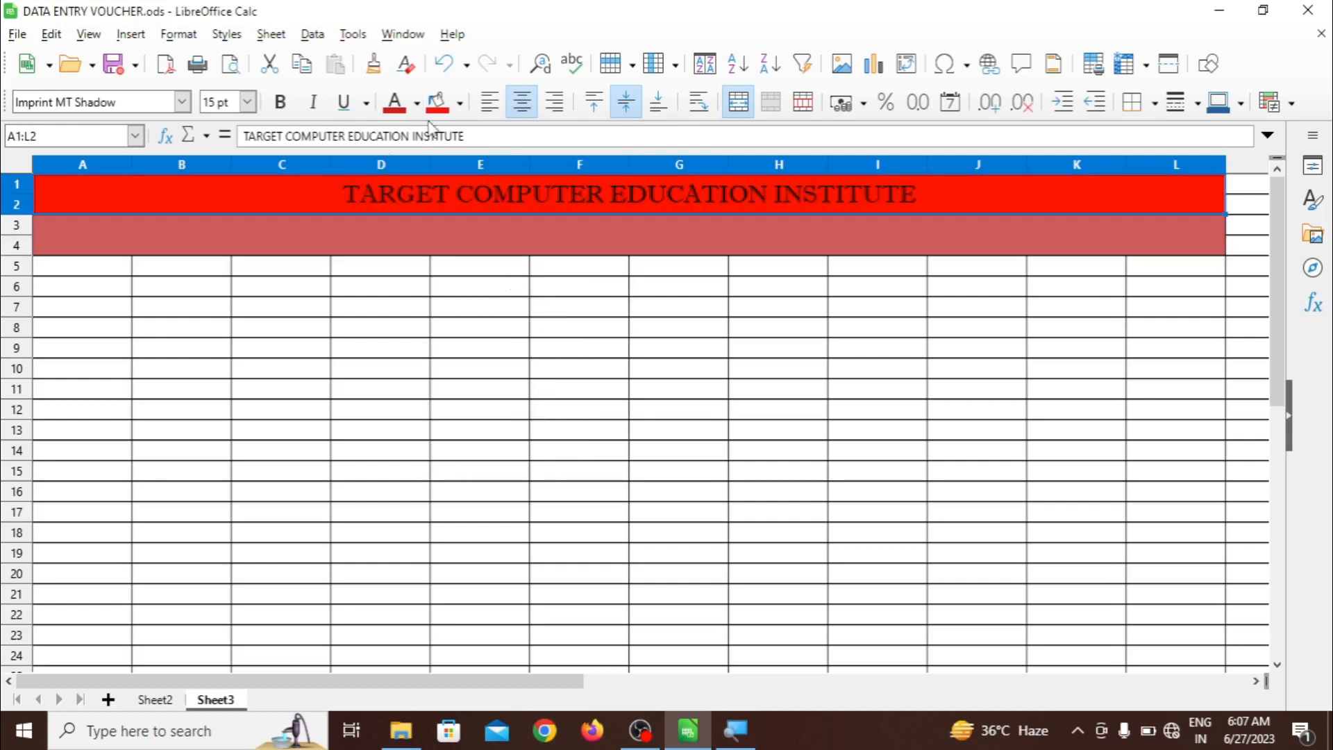
pyautogui.click(460, 104)
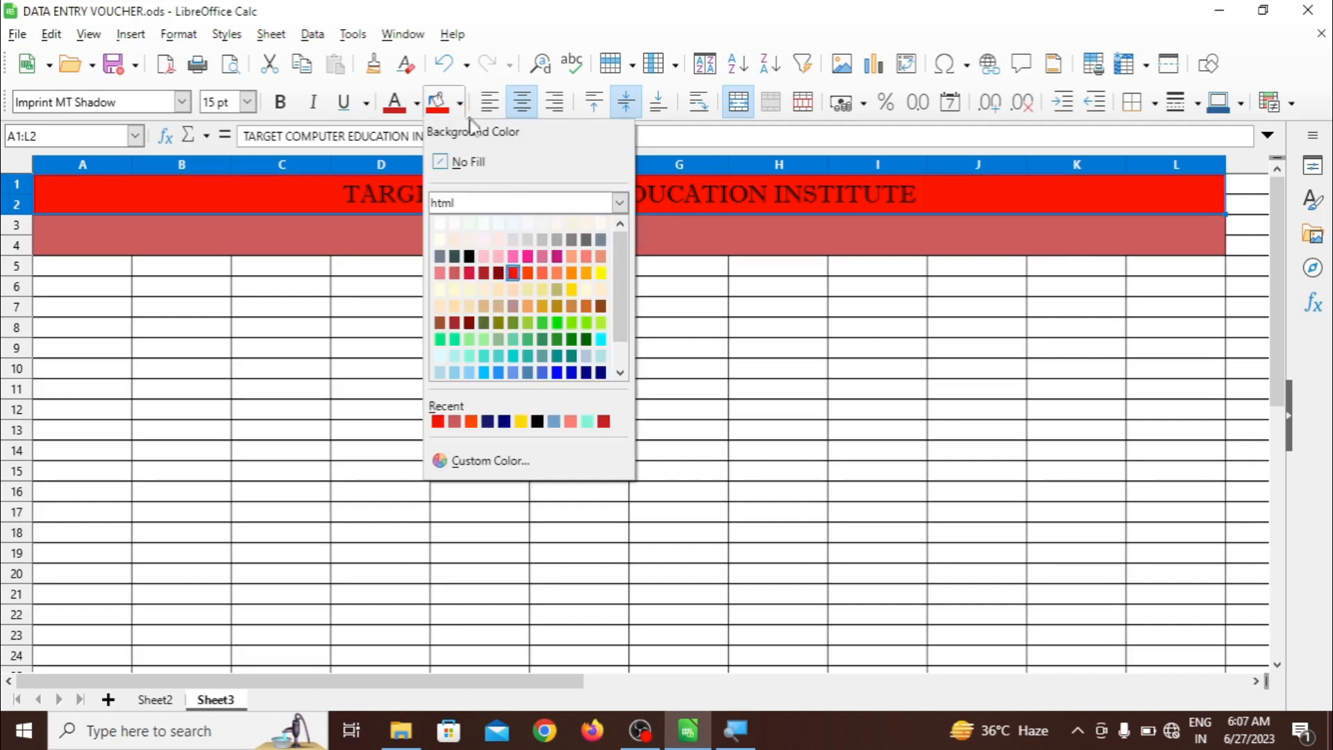
pyautogui.click(531, 276)
pyautogui.click(414, 270)
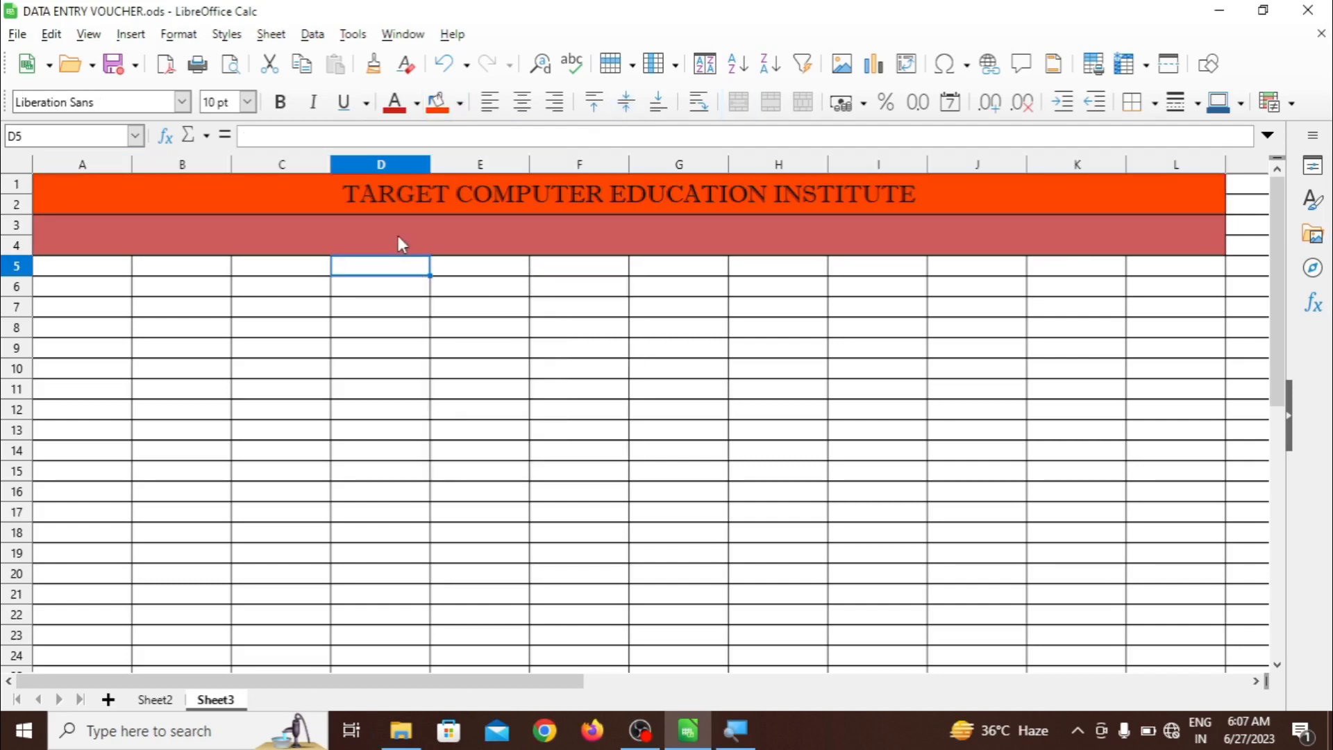
pyautogui.click(398, 236)
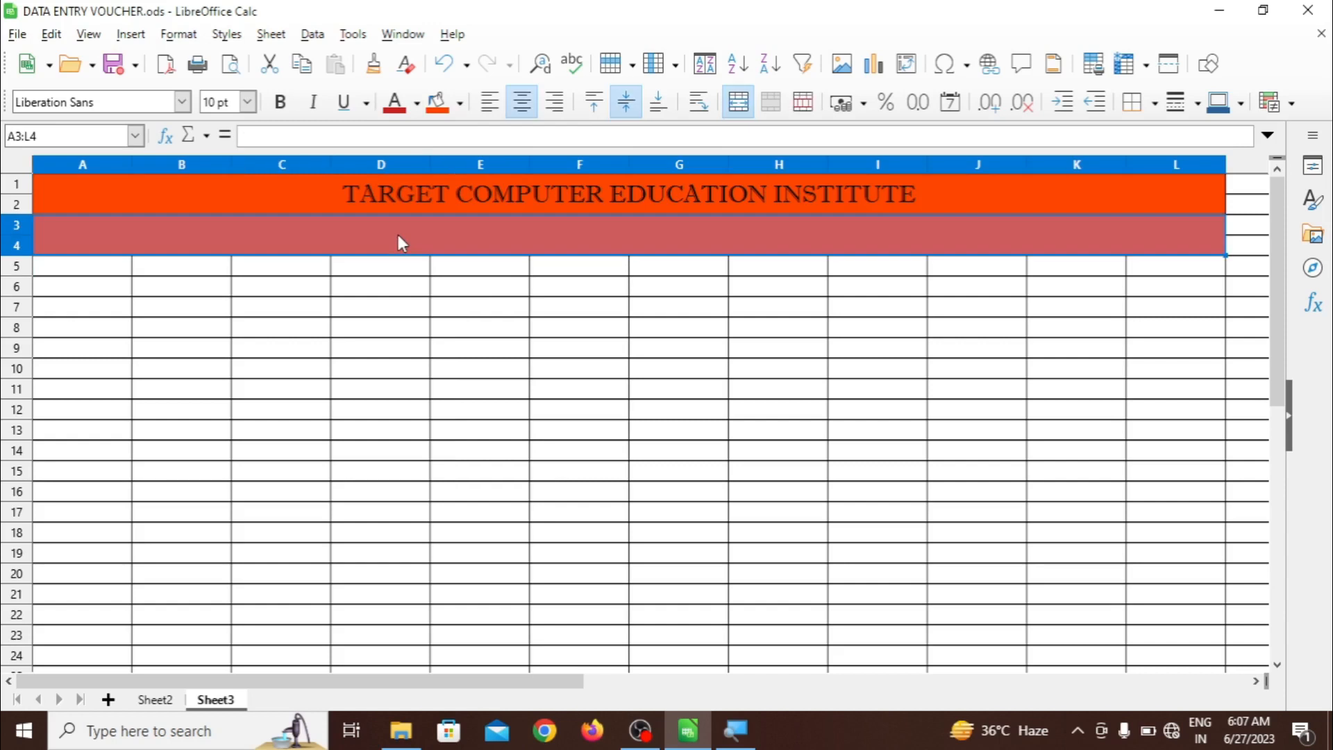
# Type DATA ENTRY VOUCHER into merged A3:L4 and size it 14 pt
pyautogui.doubleClick(353, 238)
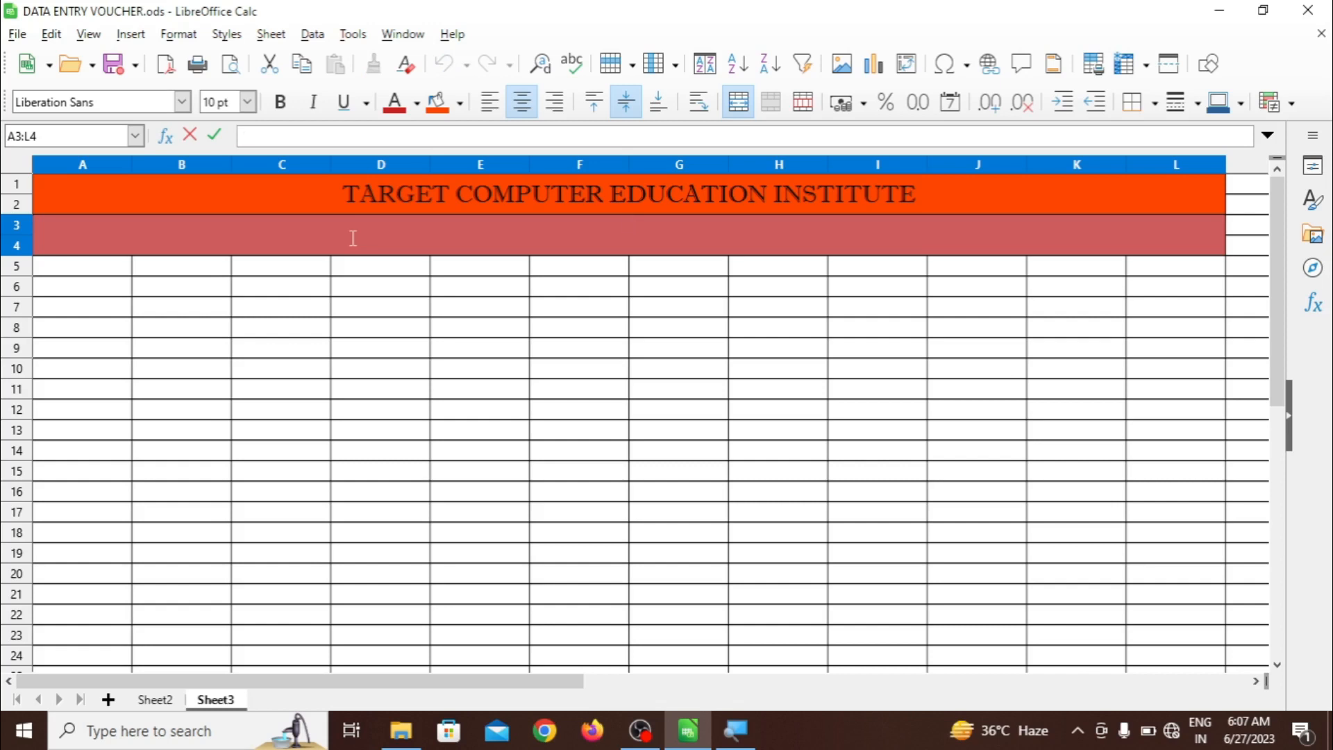
pyautogui.write('DATA ENT')
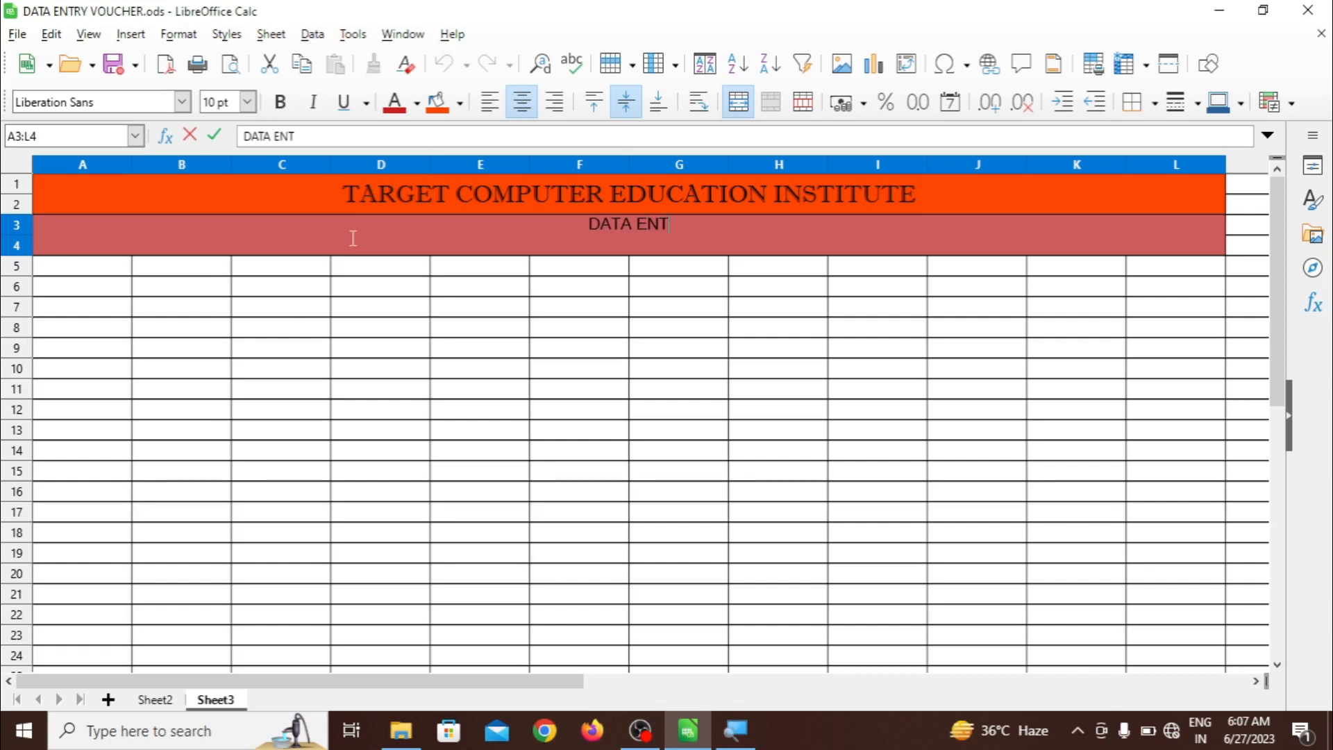
pyautogui.write('RY VOUCHE')
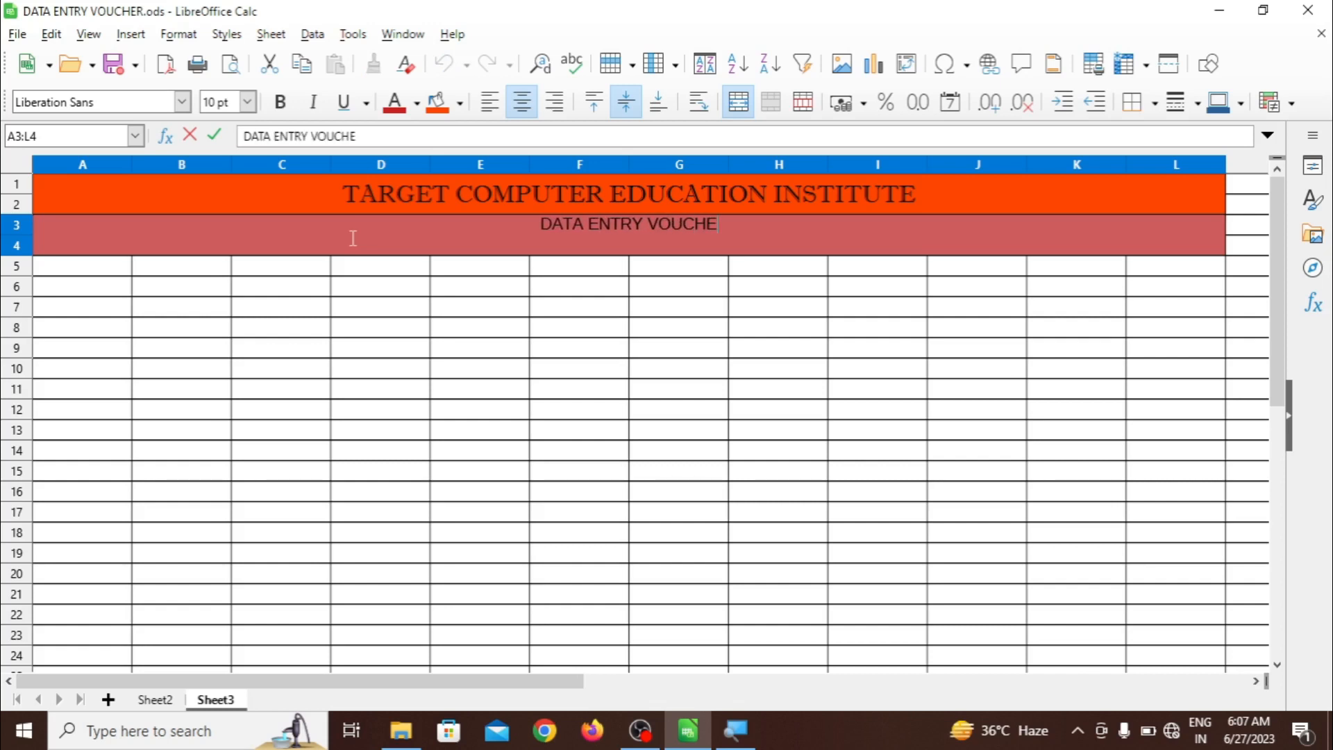
pyautogui.write('R')
pyautogui.hotkey('ctrl', 'a')
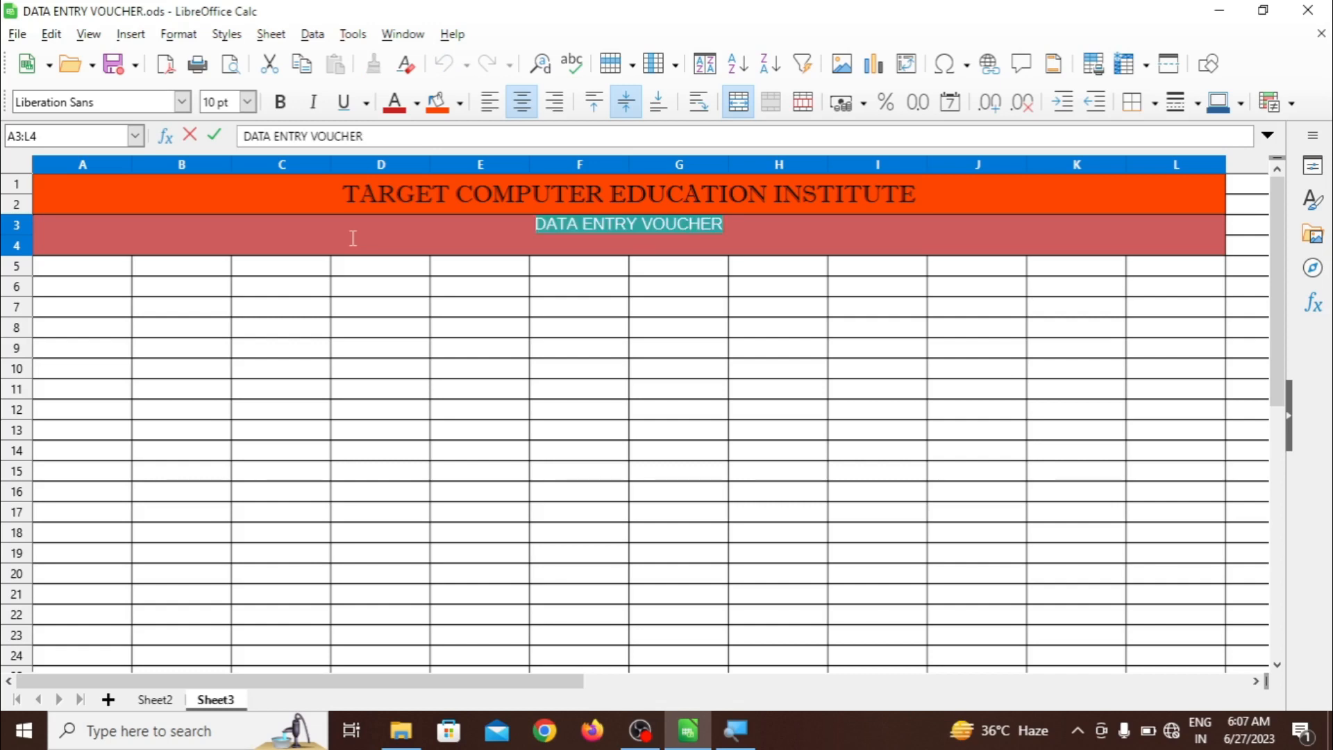
pyautogui.click(249, 102)
pyautogui.click(221, 271)
pyautogui.click(221, 274)
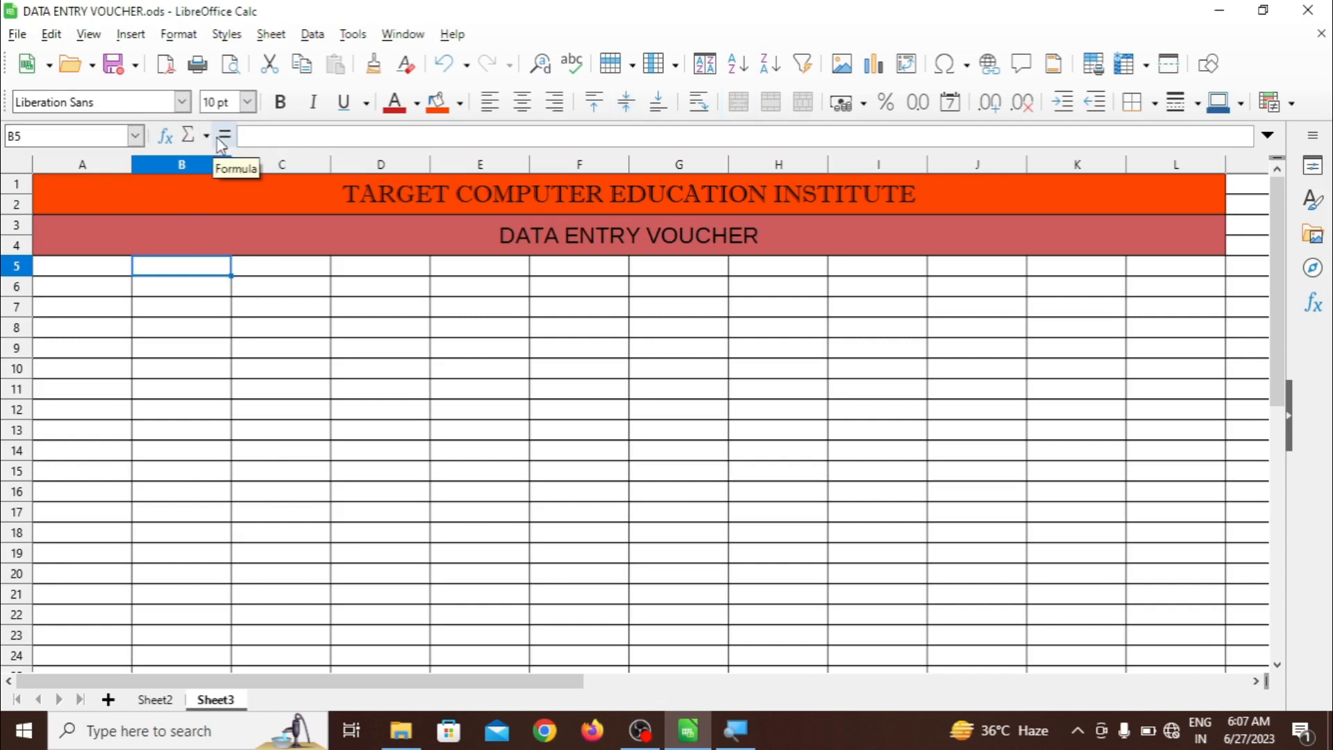
# Set DATA ENTRY VOUCHER in Imprint MT Shadow and drag row 2 taller
pyautogui.hotkey('ctrl', 'a')
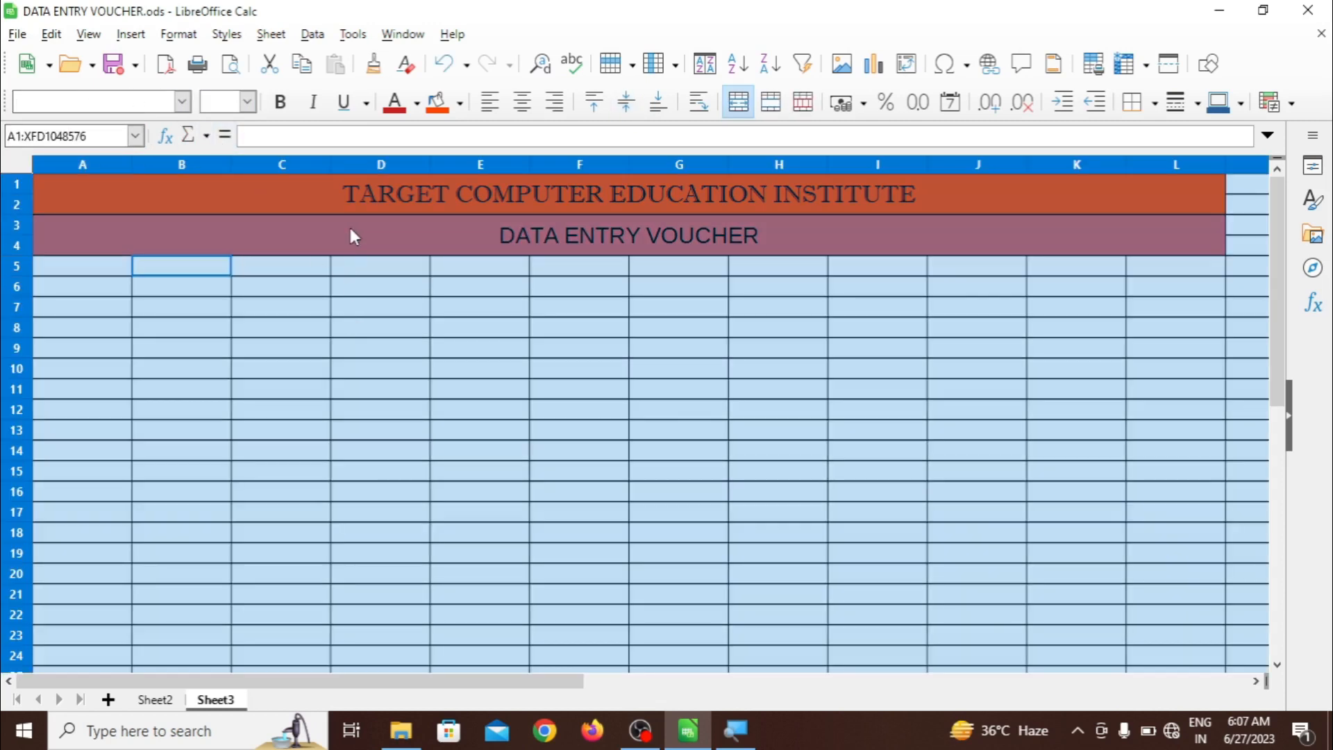
pyautogui.click(387, 332)
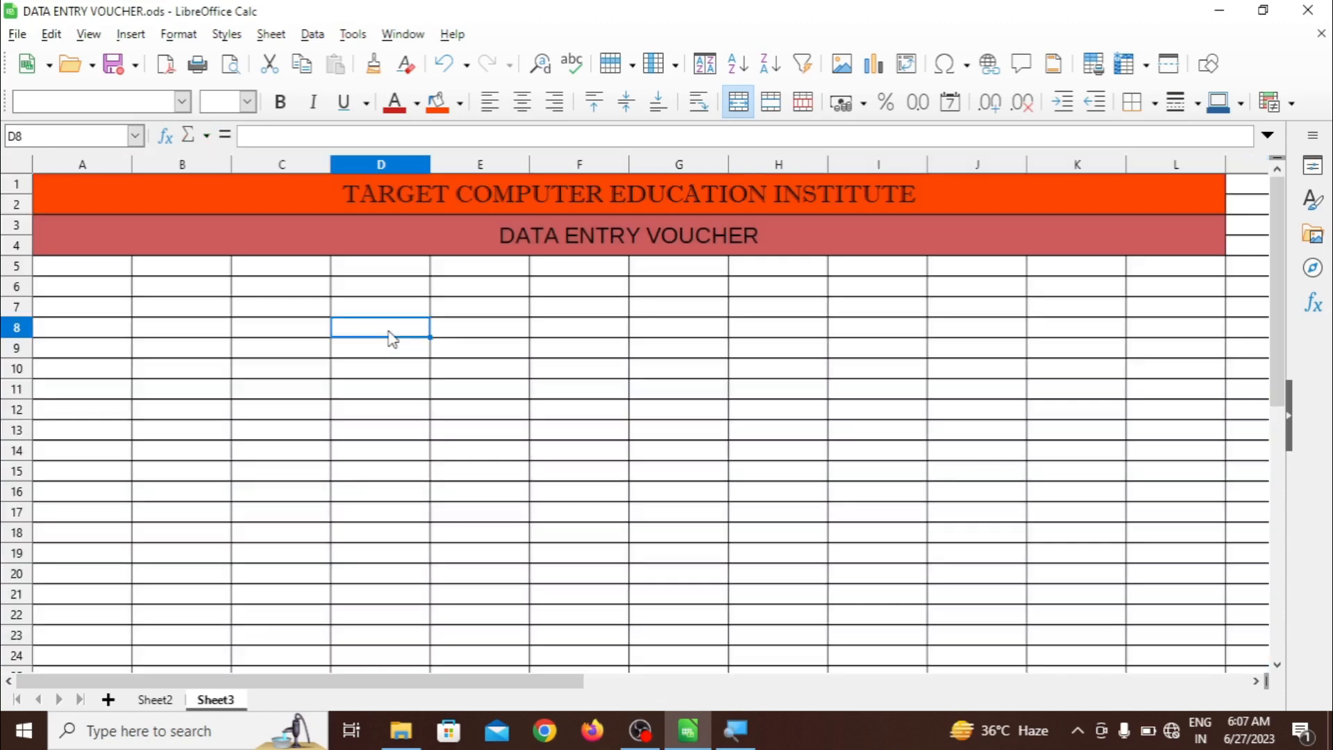
pyautogui.click(408, 251)
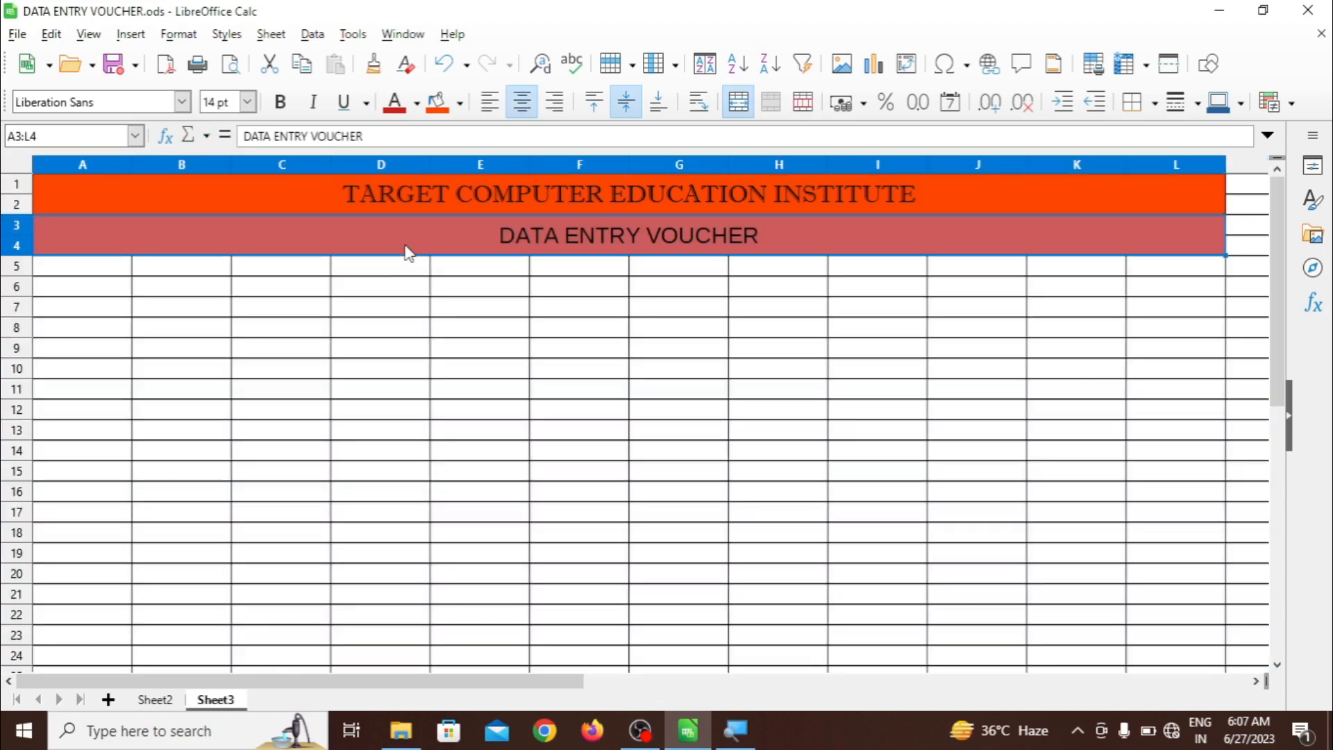
pyautogui.hotkey('ctrl', 'a')
pyautogui.click(402, 332)
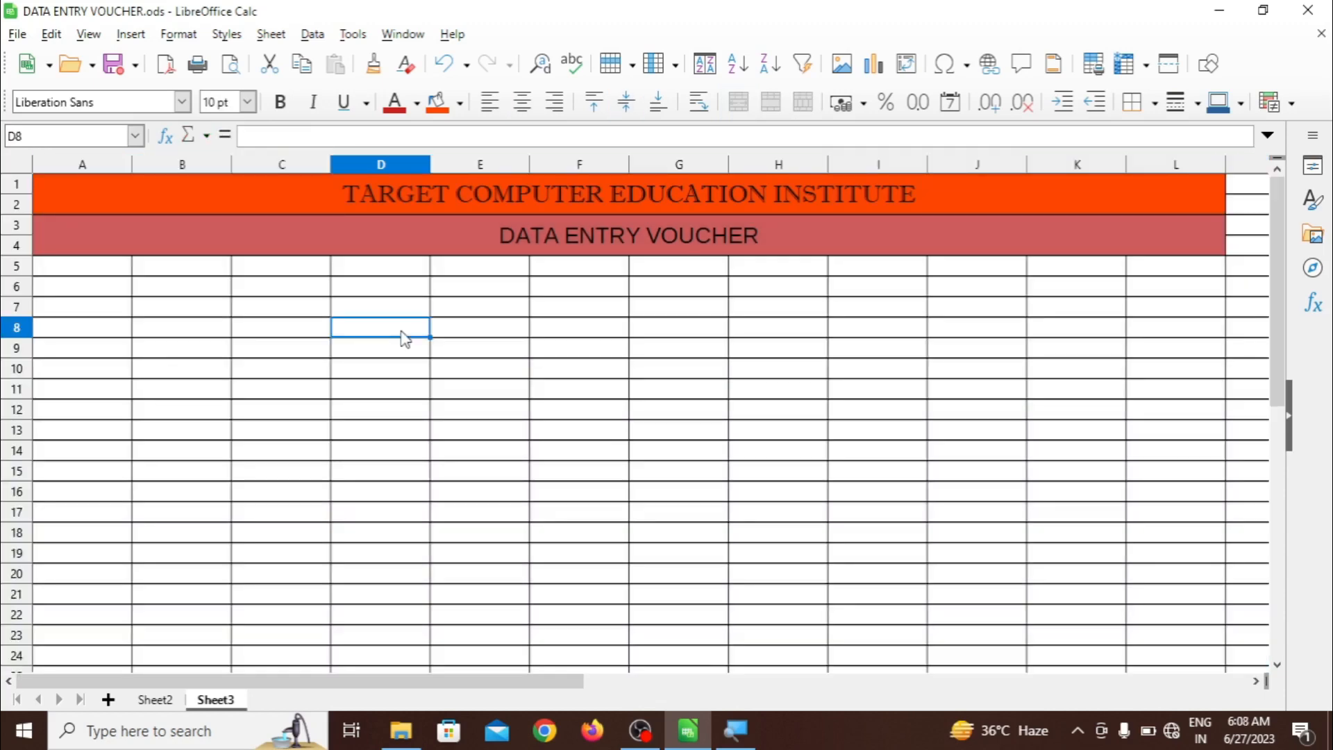
pyautogui.click(520, 227)
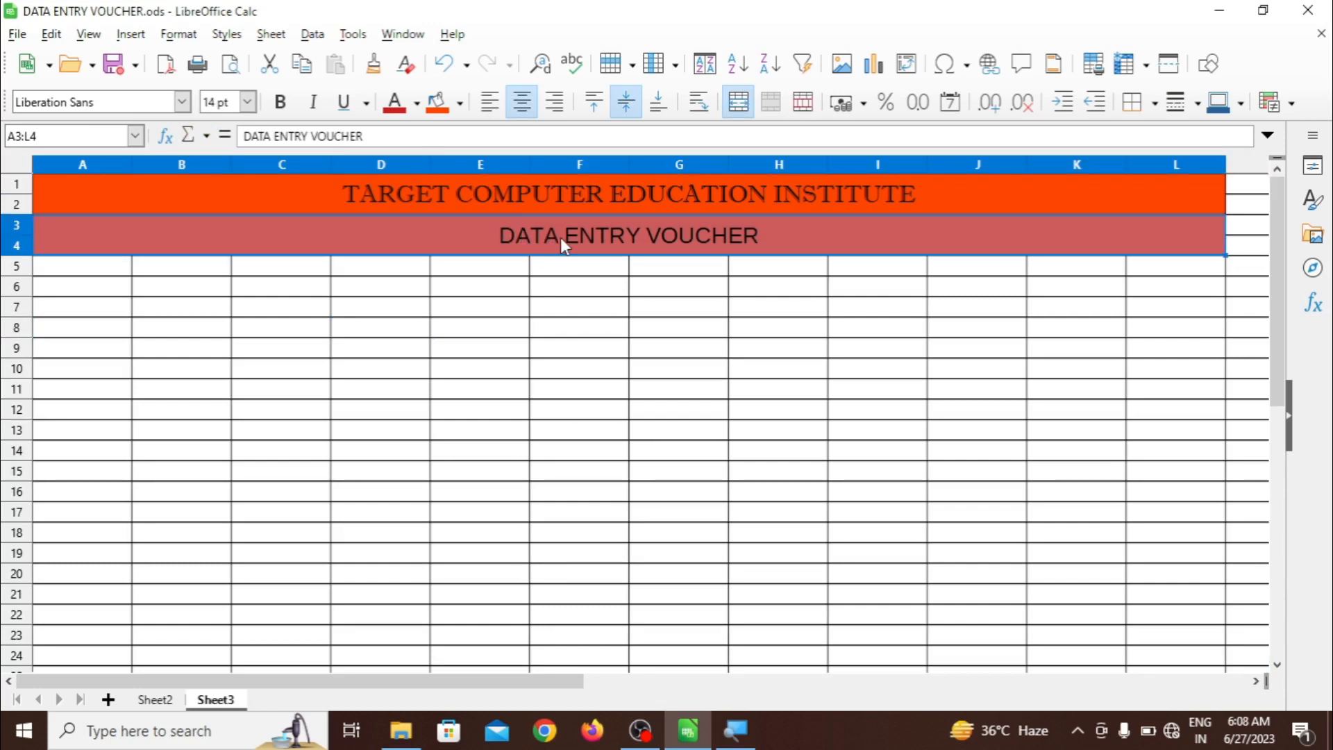
pyautogui.doubleClick(560, 238)
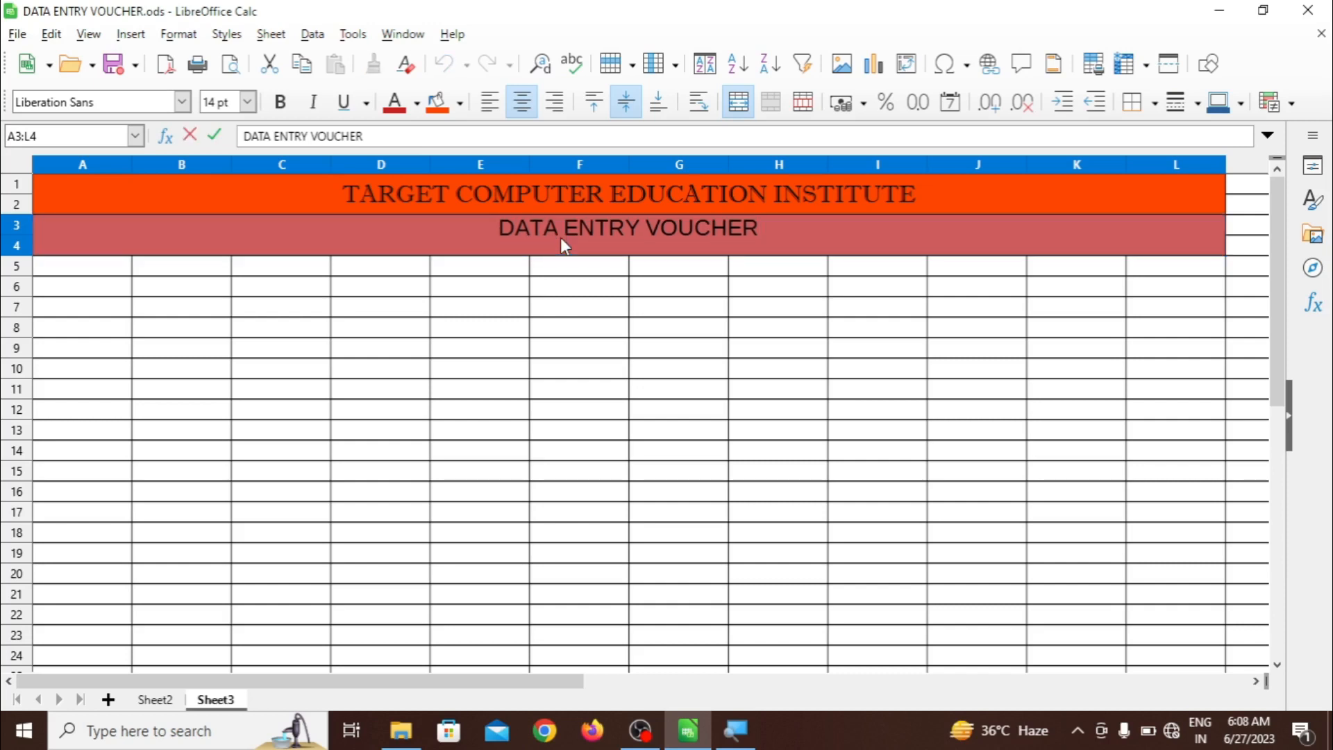
pyautogui.tripleClick(561, 239)
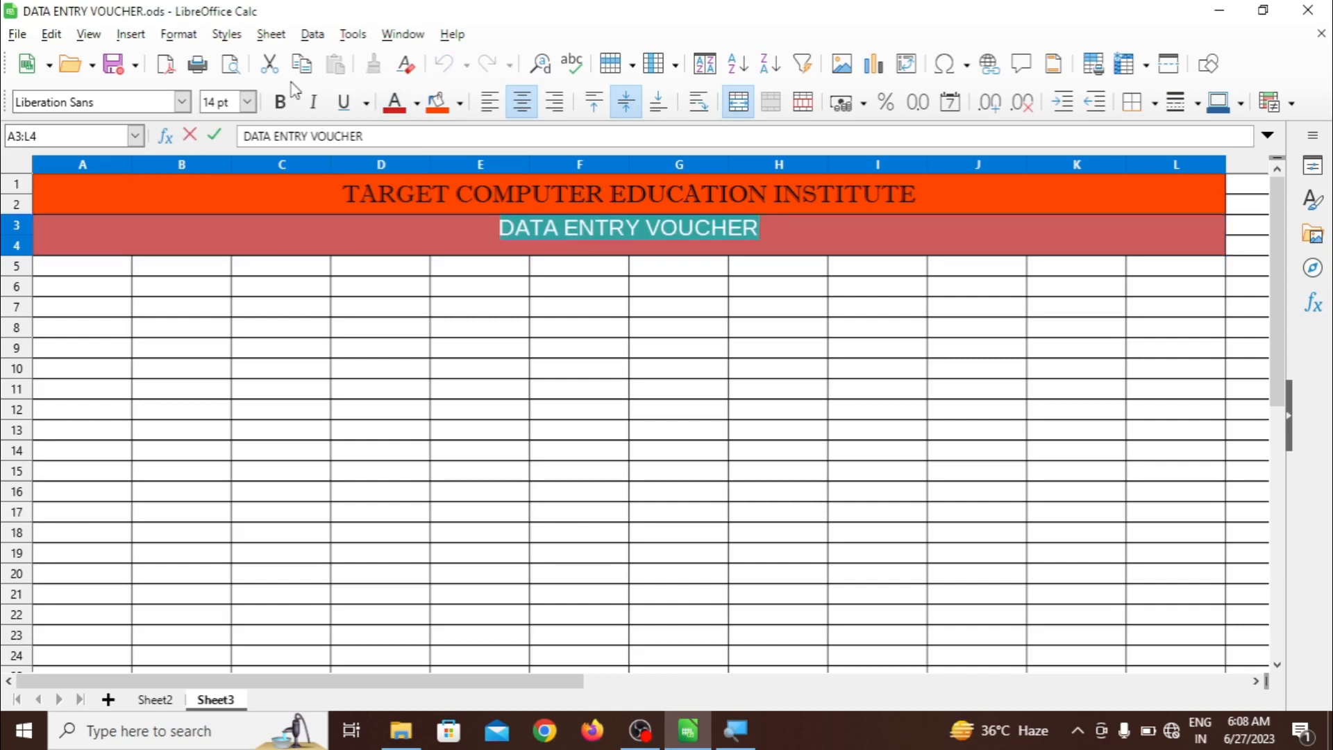
pyautogui.click(183, 102)
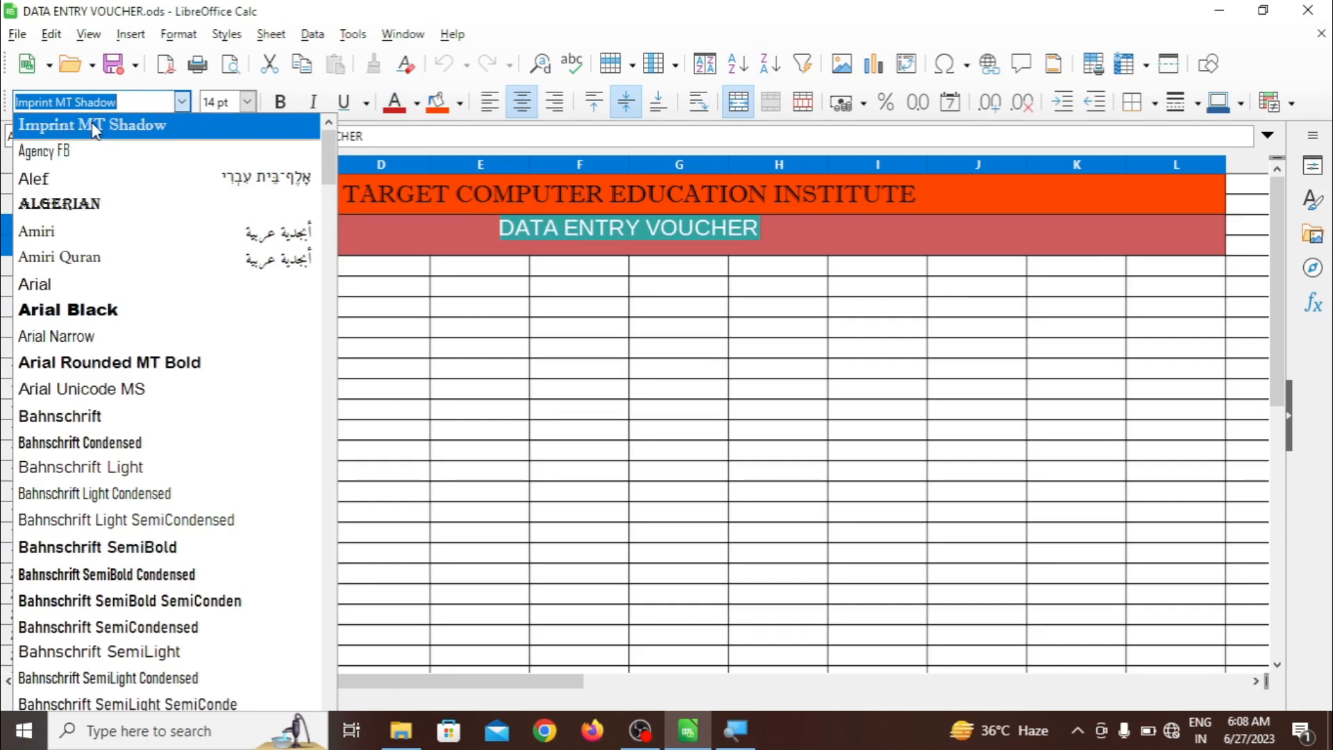
pyautogui.click(115, 124)
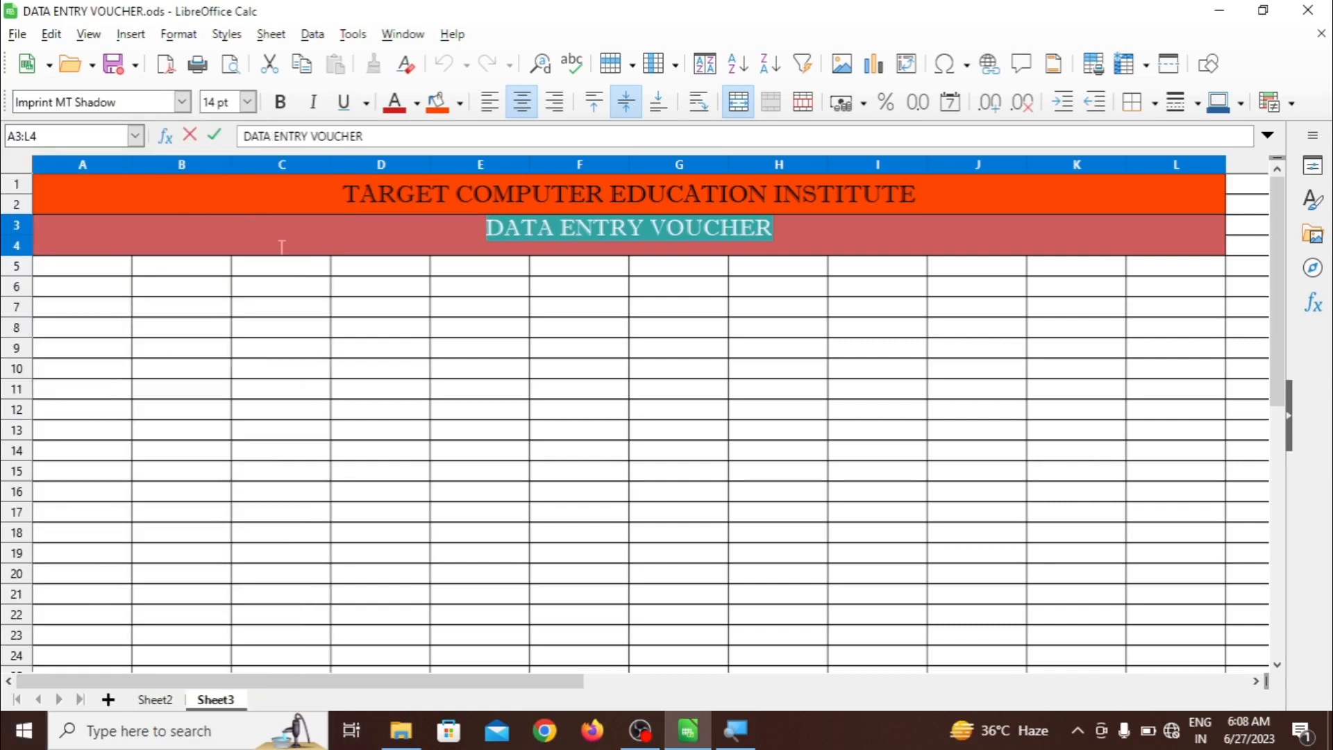
pyautogui.click(351, 308)
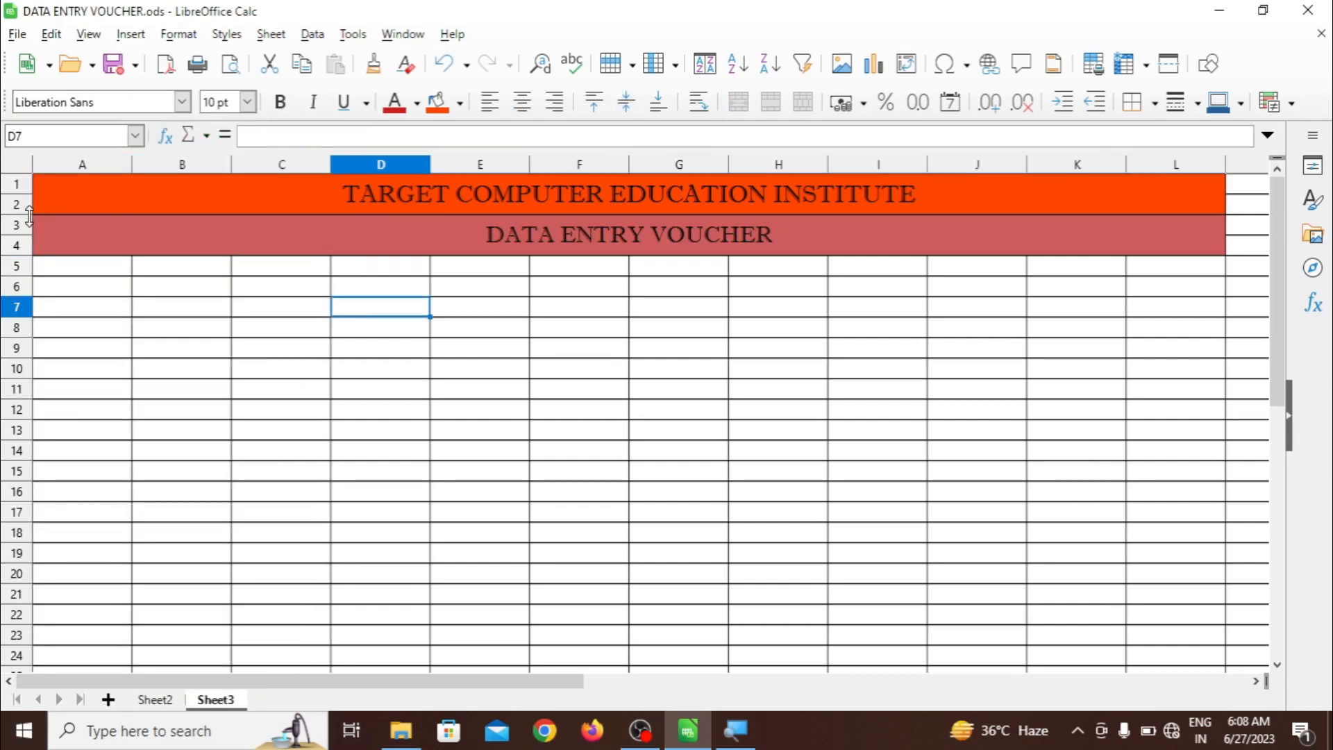
pyautogui.moveTo(29, 216)
pyautogui.mouseDown()
pyautogui.moveTo(32, 251)
pyautogui.moveTo(33, 238)
pyautogui.mouseUp()
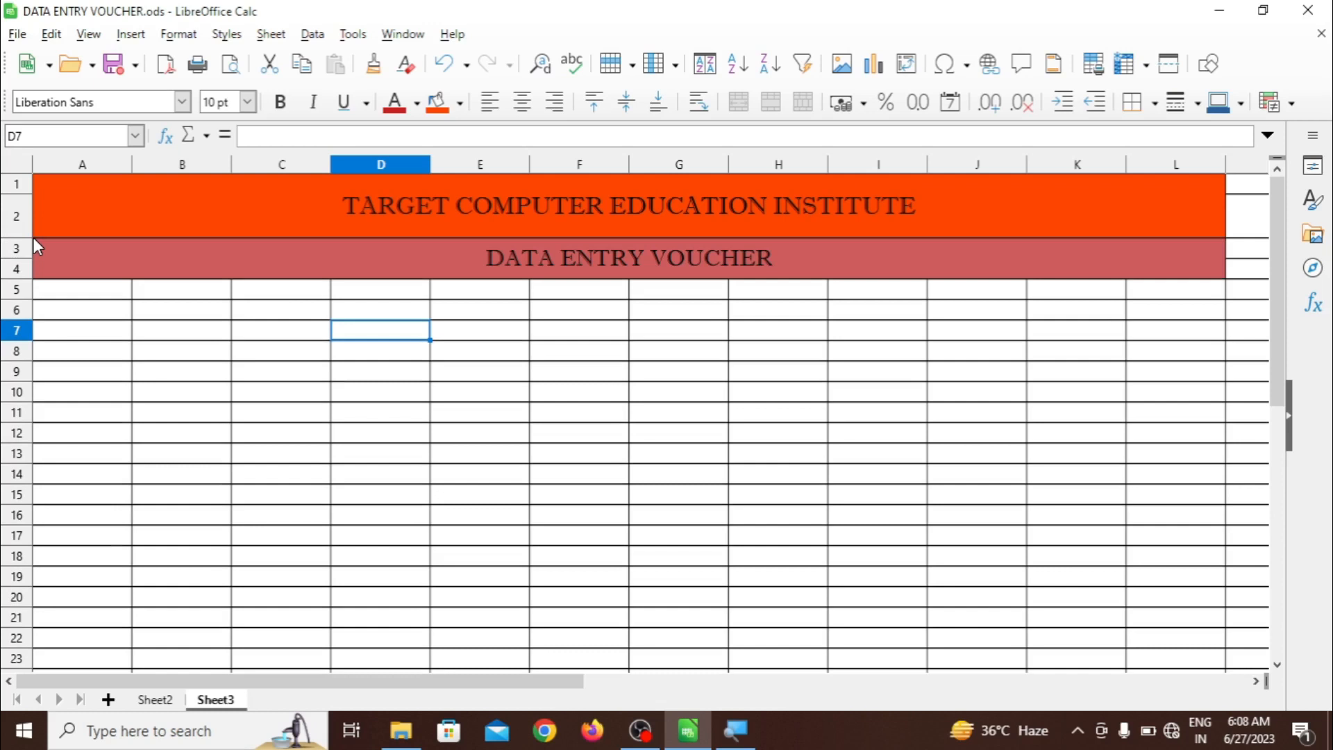
# Insert the LOGO image from file into Sheet3
pyautogui.click(132, 36)
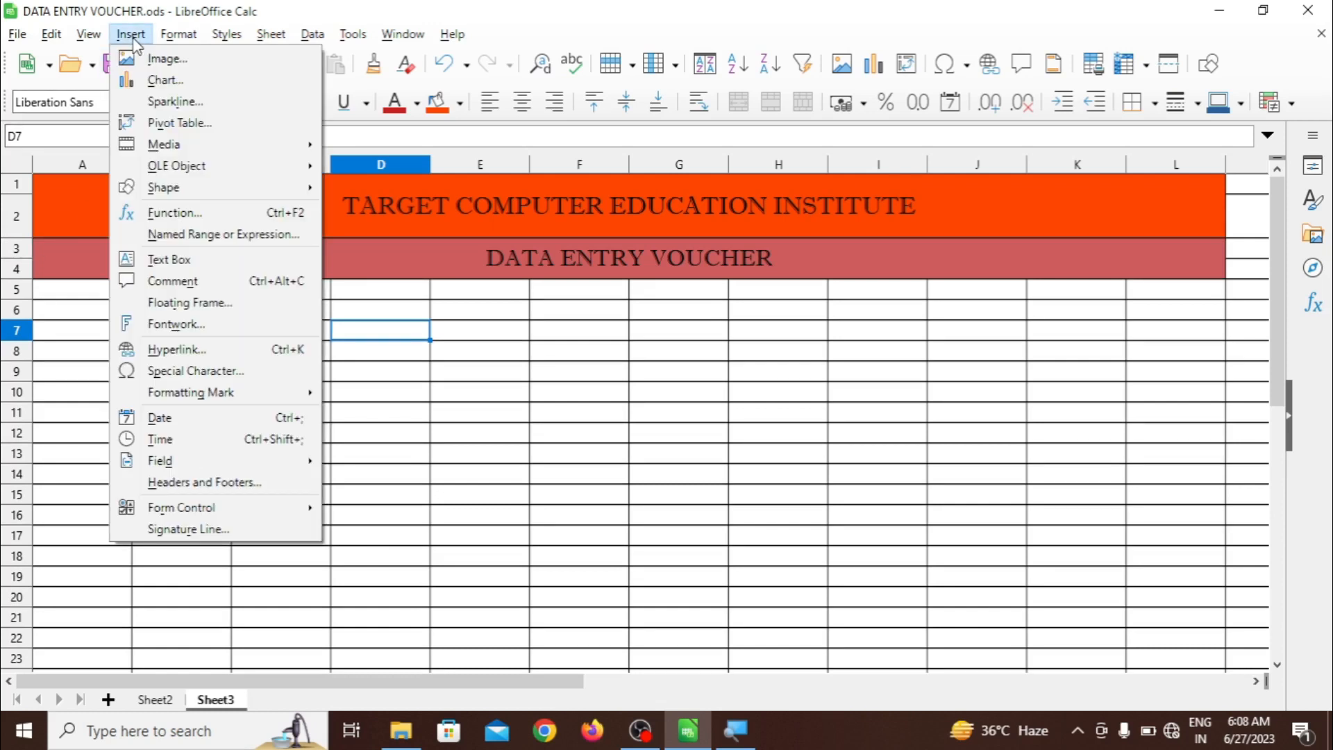
pyautogui.click(167, 60)
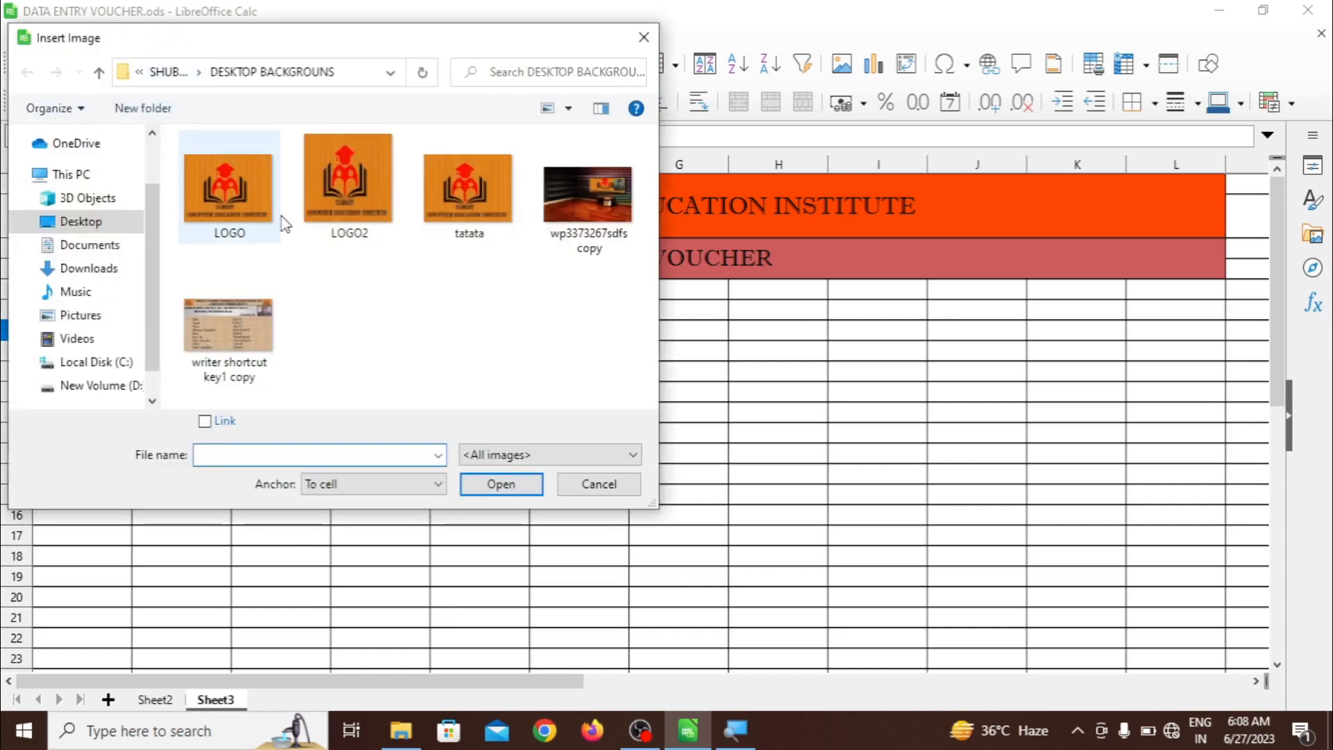
pyautogui.click(248, 203)
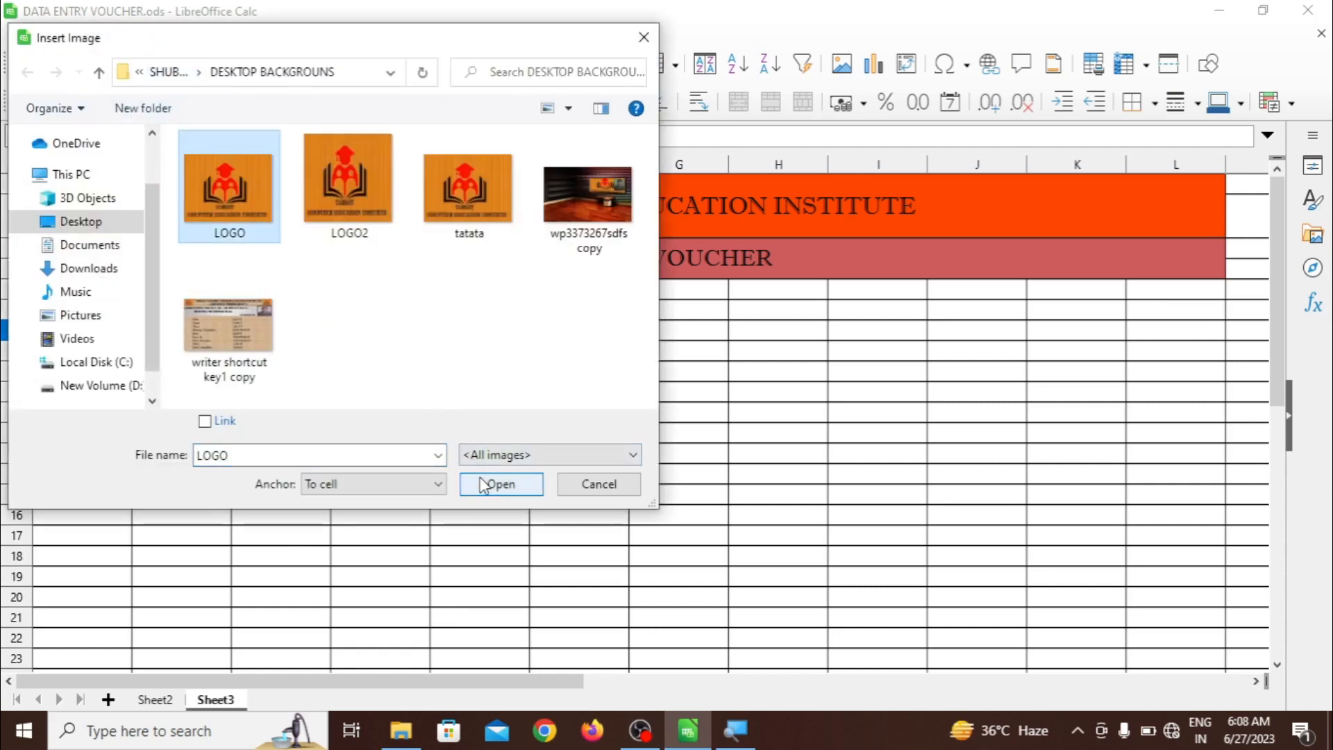
pyautogui.click(500, 484)
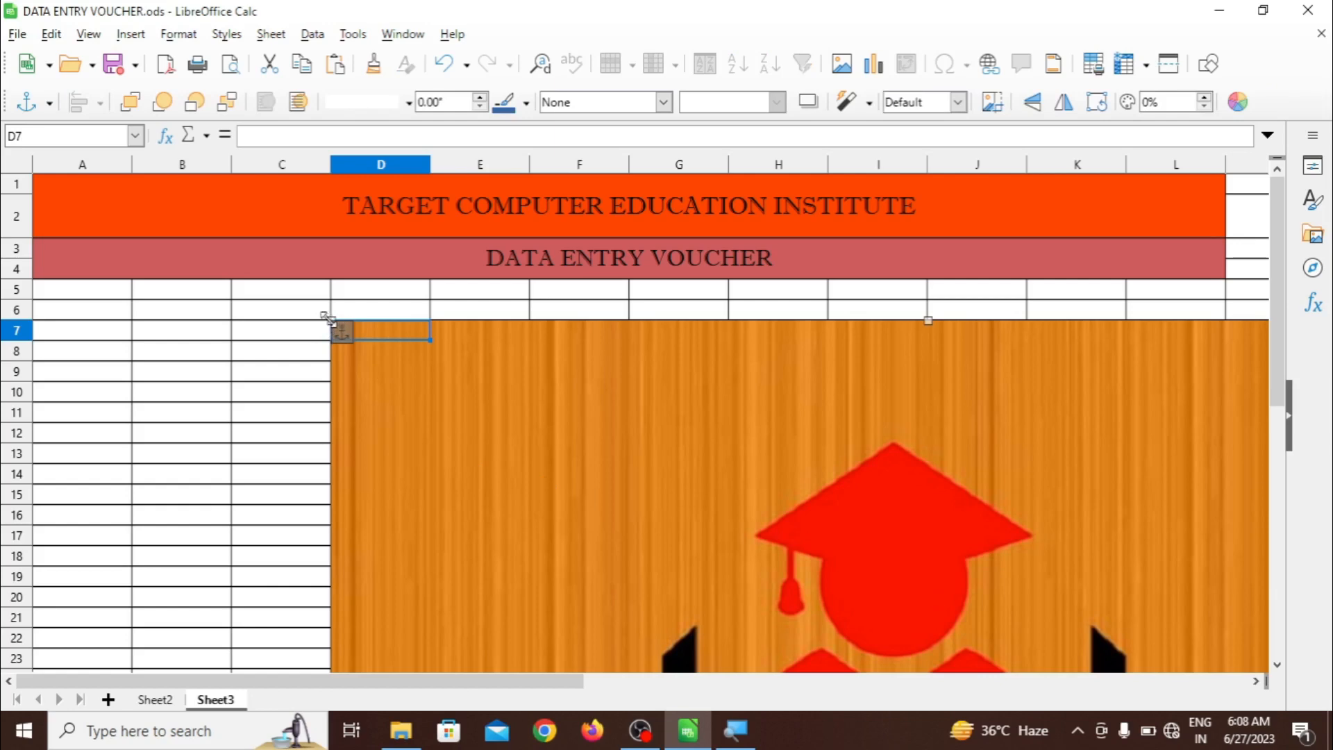
# Shrink the logo to thumbnail size at the left end of the title band
pyautogui.moveTo(329, 320); pyautogui.dragTo(483, 218)
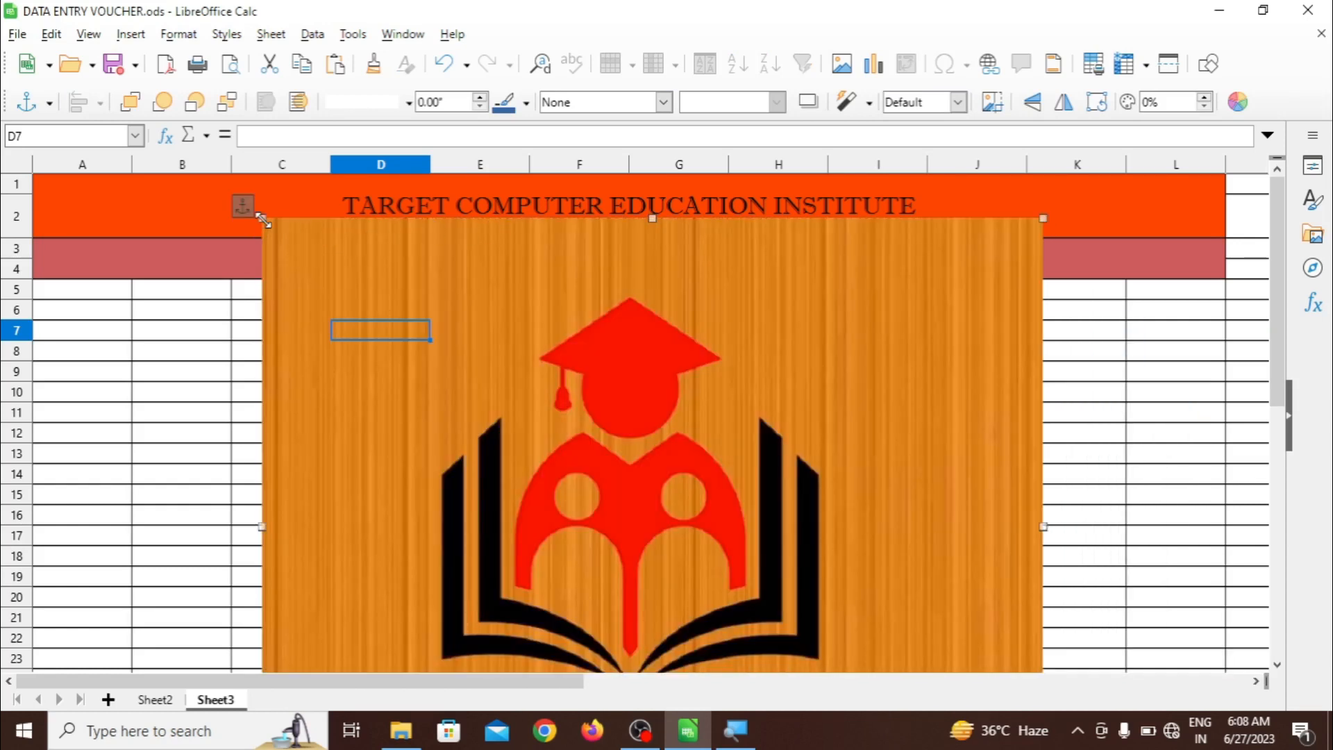
pyautogui.moveTo(264, 221); pyautogui.dragTo(571, 319)
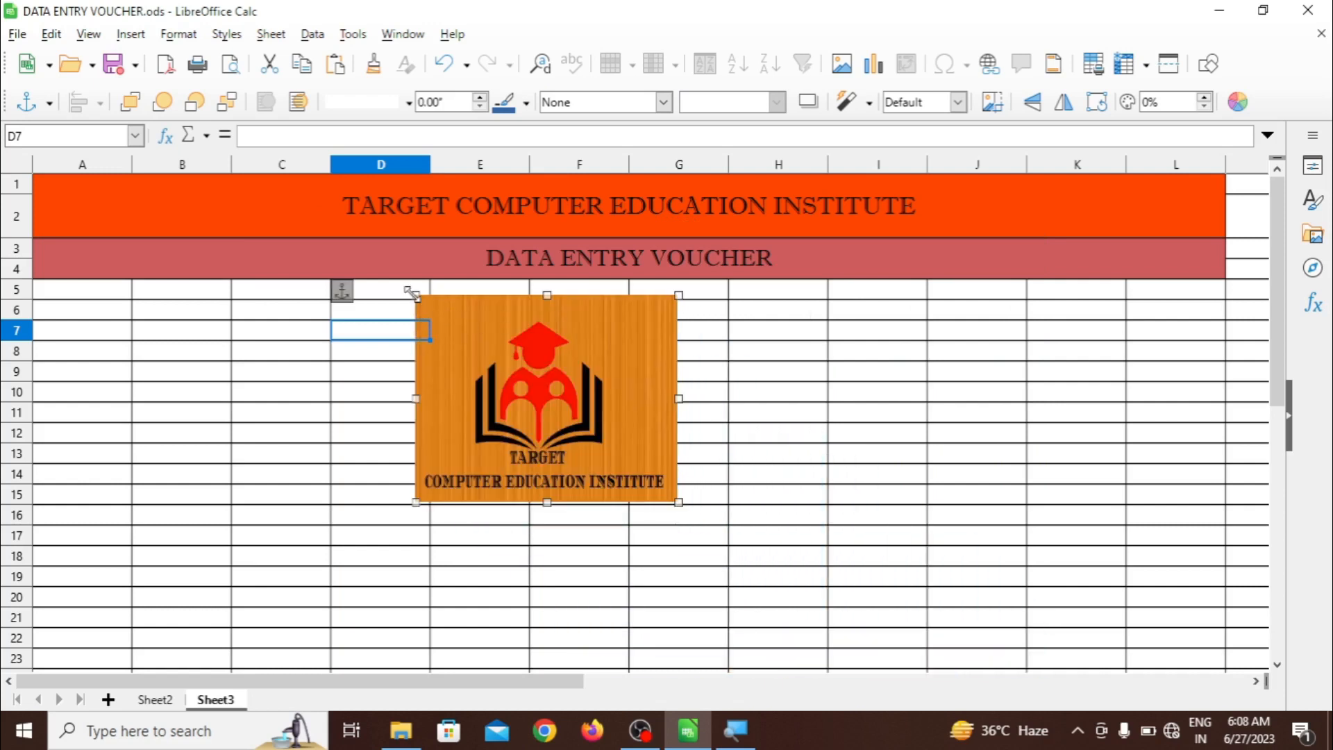
pyautogui.moveTo(412, 294); pyautogui.dragTo(72, 207)
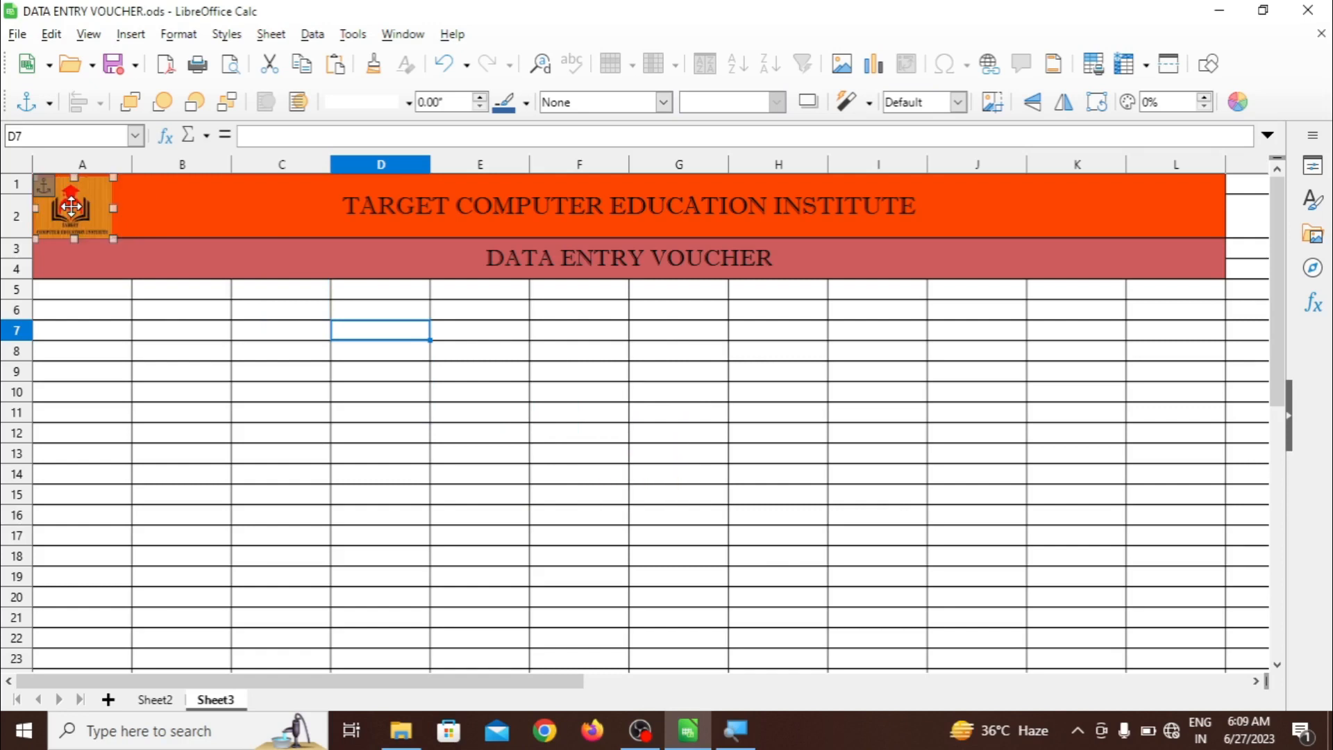
# Paste a second logo copy and place it at L1:L2, the title's right end
pyautogui.hotkey('ctrl', 'v')
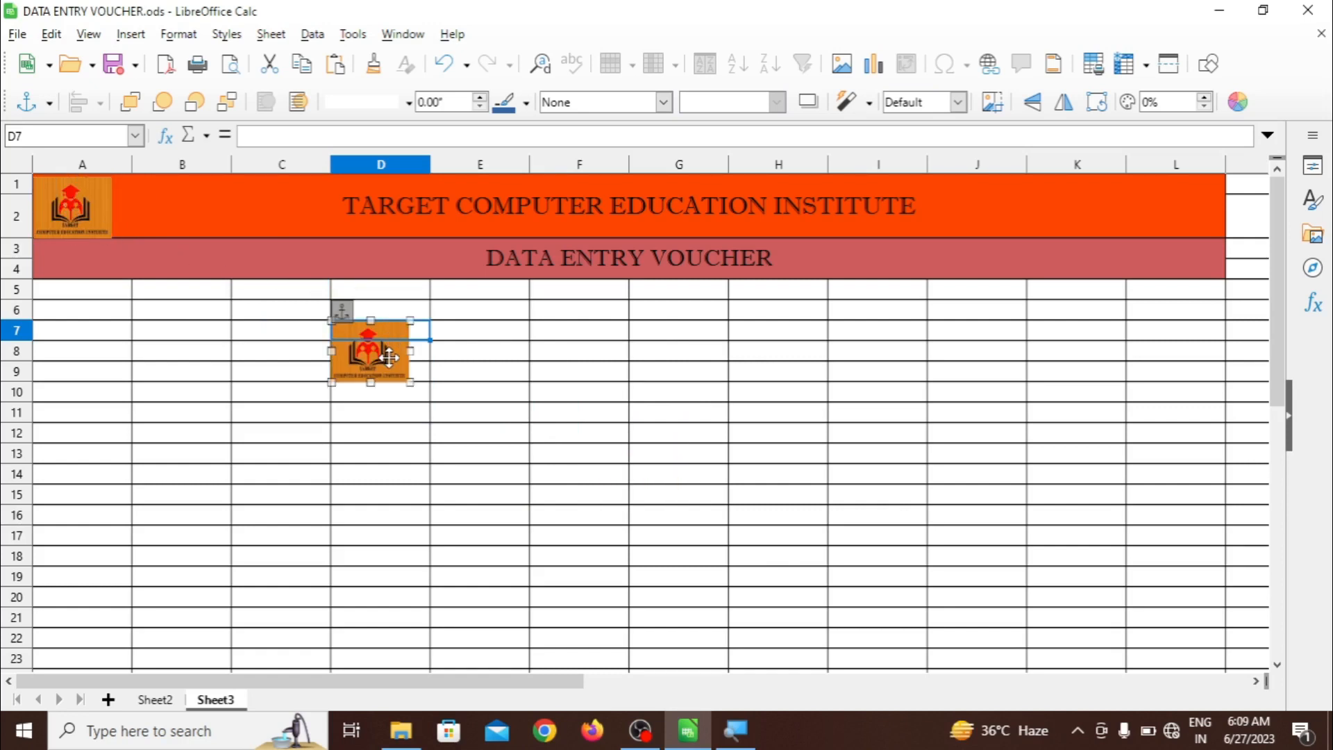
pyautogui.moveTo(389, 358); pyautogui.dragTo(1203, 206)
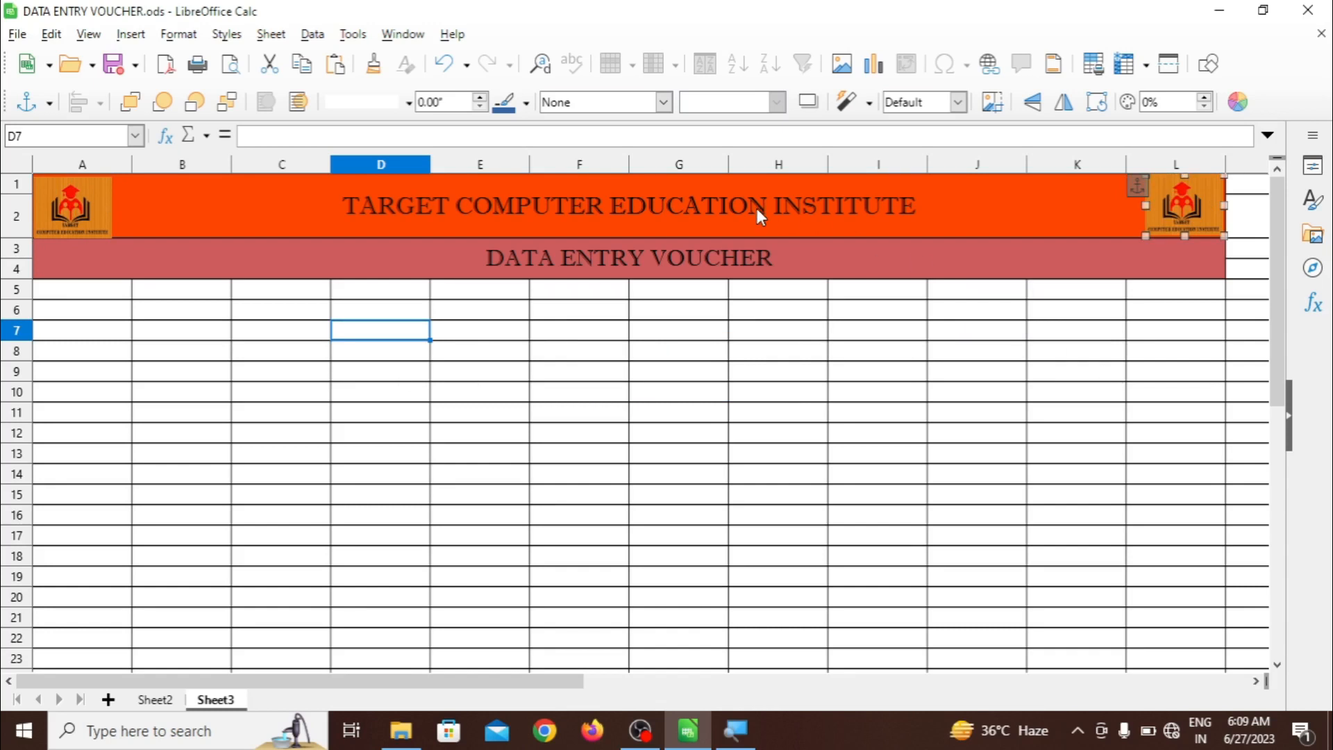
pyautogui.click(924, 393)
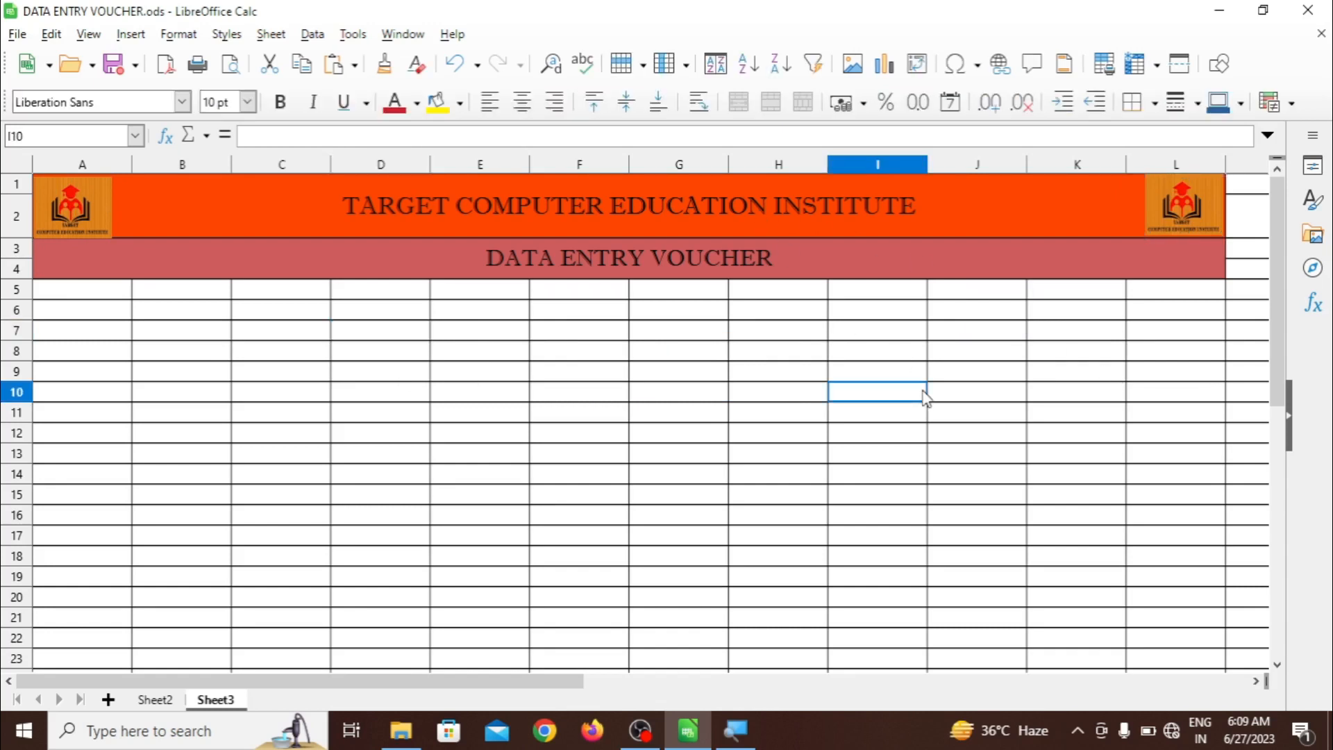
pyautogui.click(67, 201)
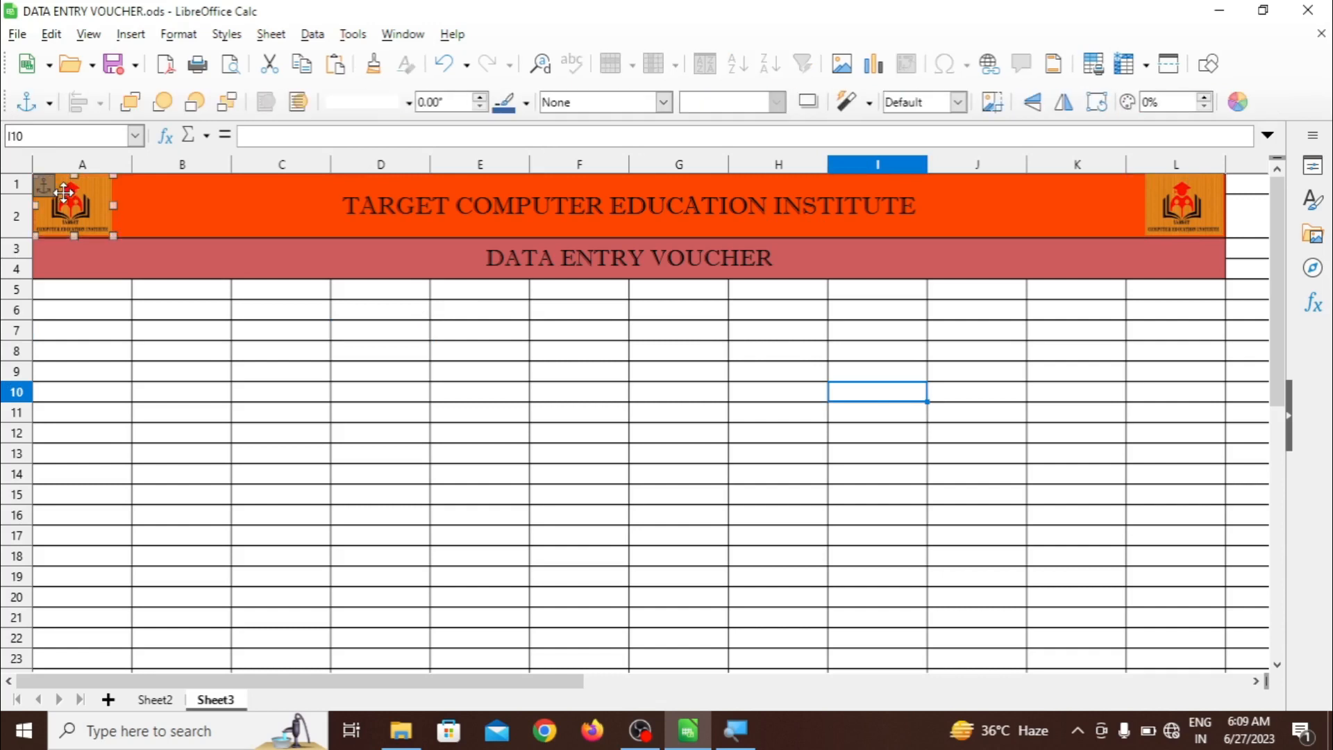
pyautogui.click(257, 396)
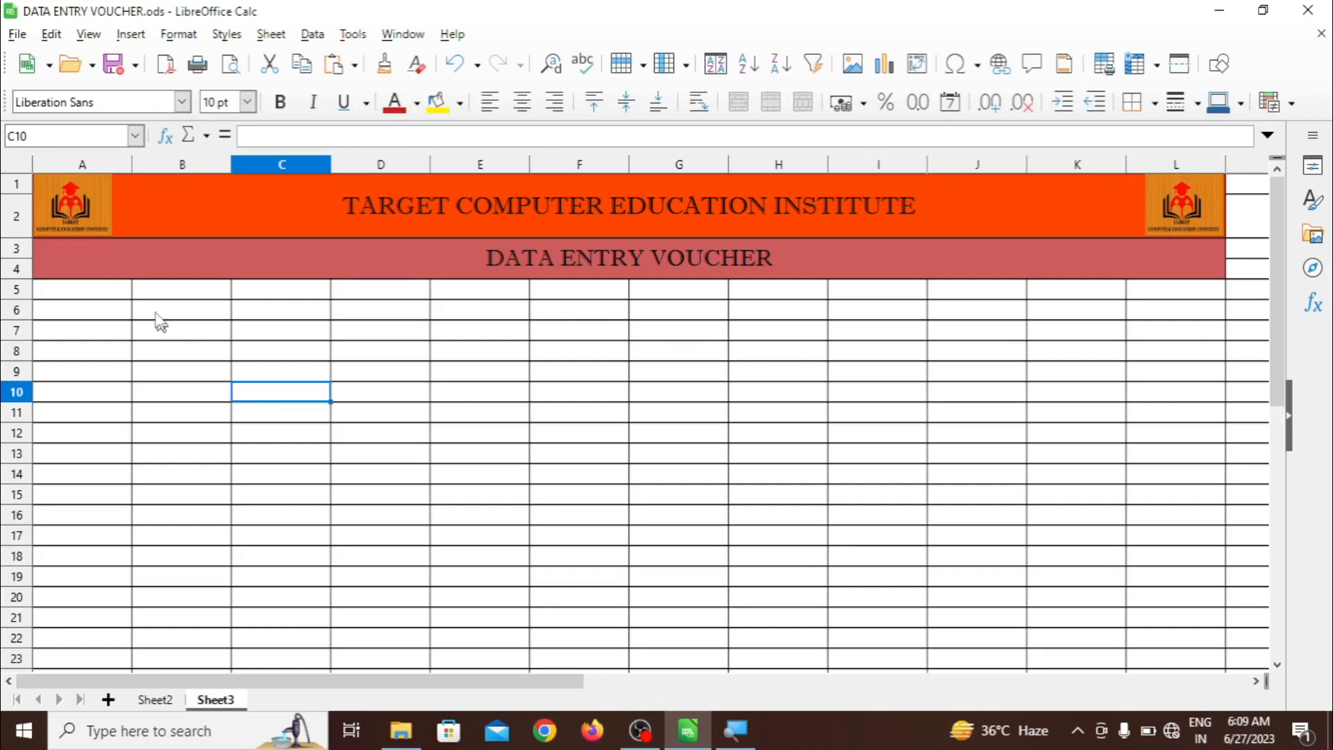
pyautogui.click(94, 297)
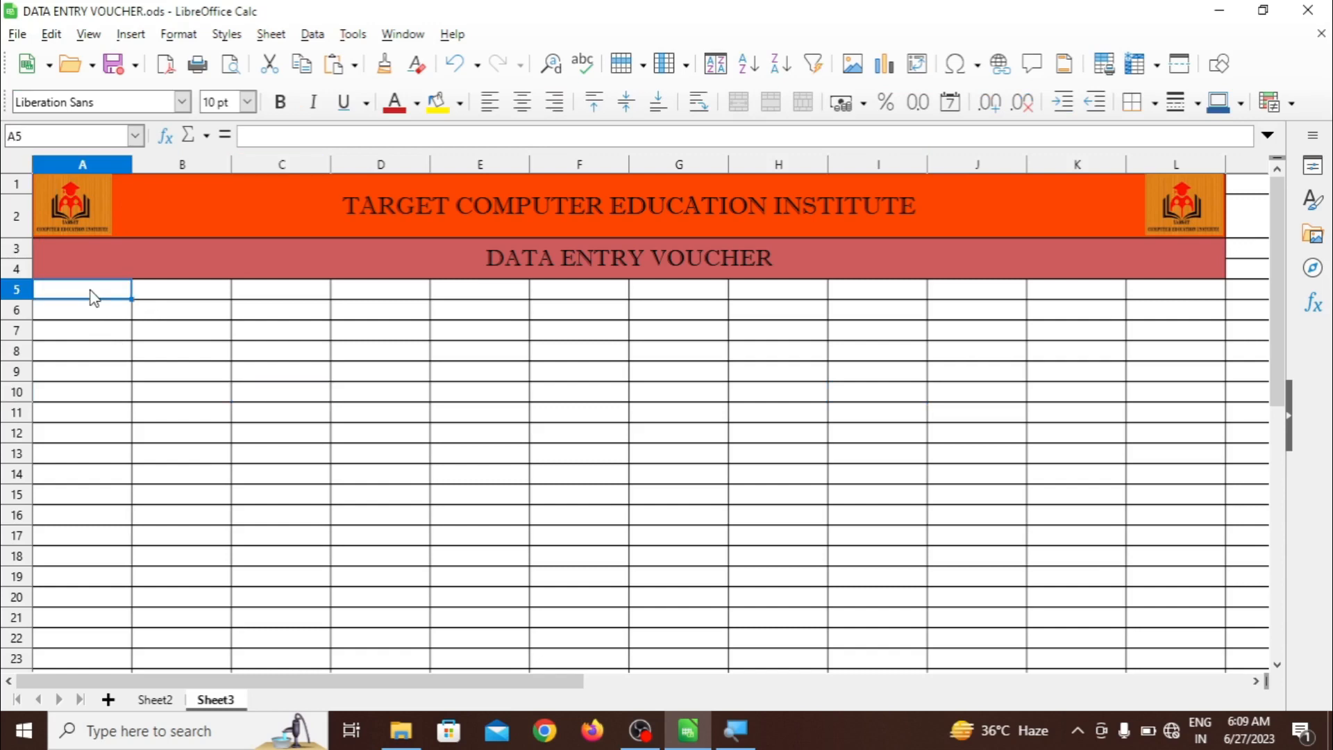
# Enter headers SR NO, C-NAME, ADDRESS, POST, DIST and ZIP CODE in A5:F5
pyautogui.write('SR NO')
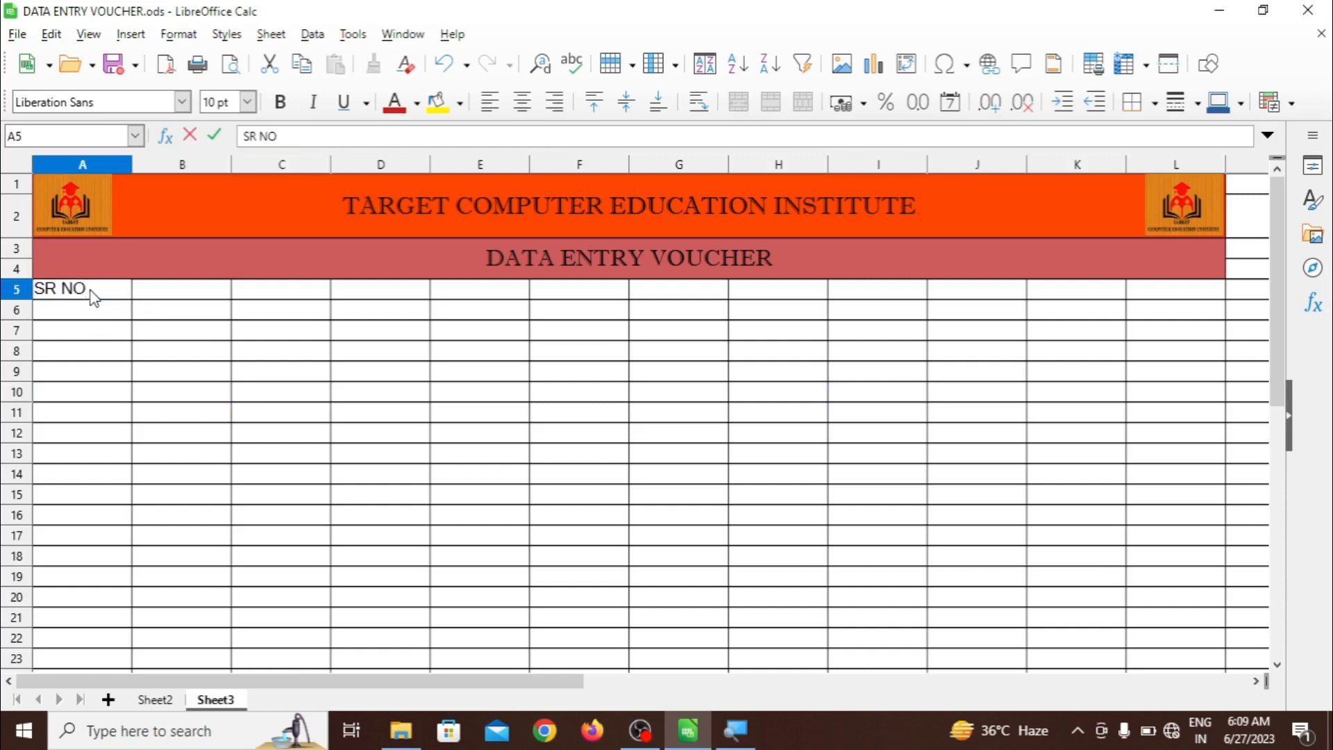
pyautogui.press('Tab')
pyautogui.write('C N')
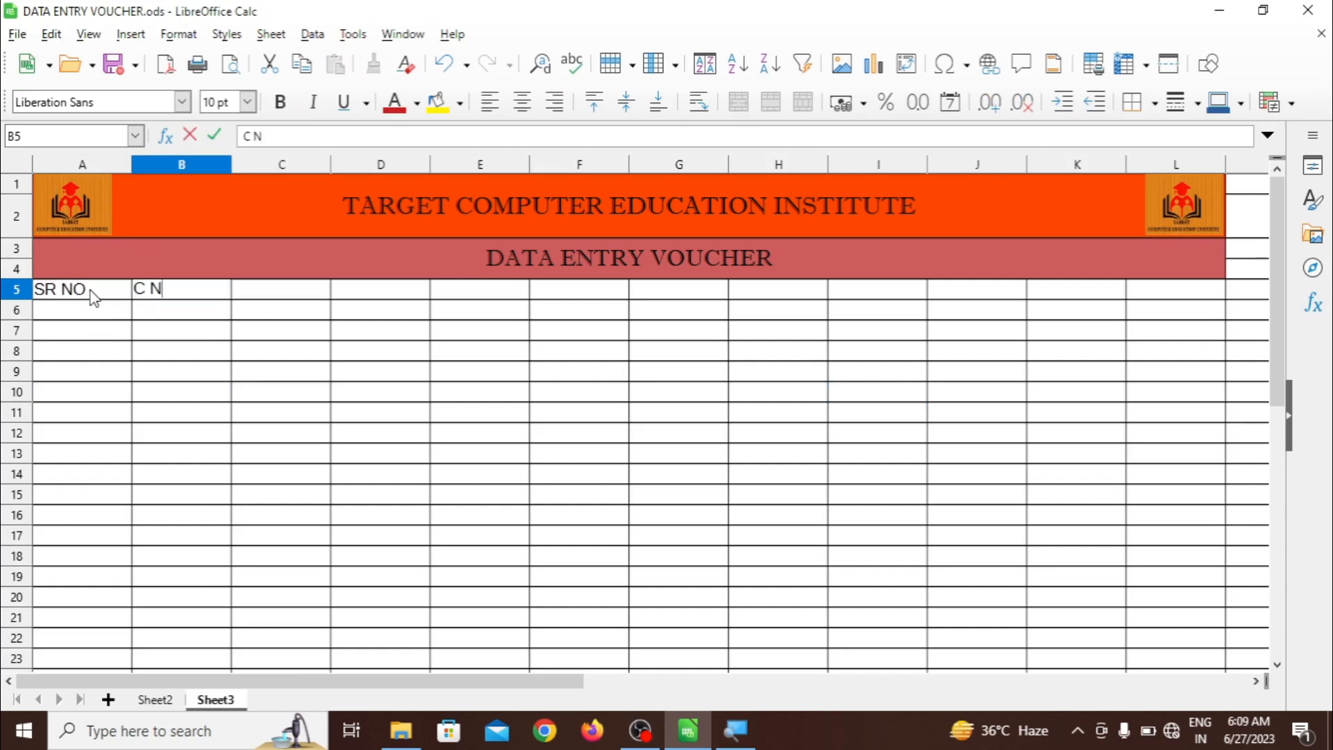
pyautogui.press('BackSpace')
pyautogui.press('BackSpace')
pyautogui.write('-NAME')
pyautogui.press('Tab')
pyautogui.write('ADDRESS')
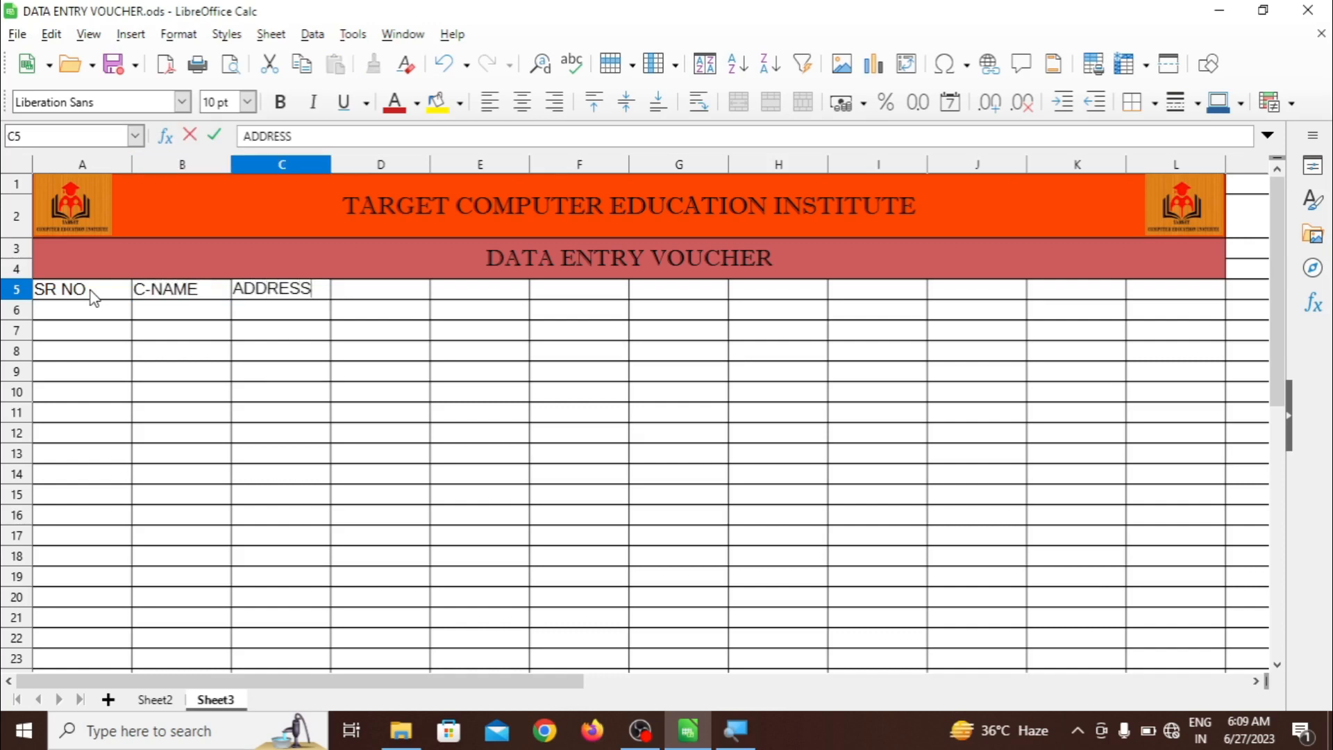
pyautogui.press('Tab')
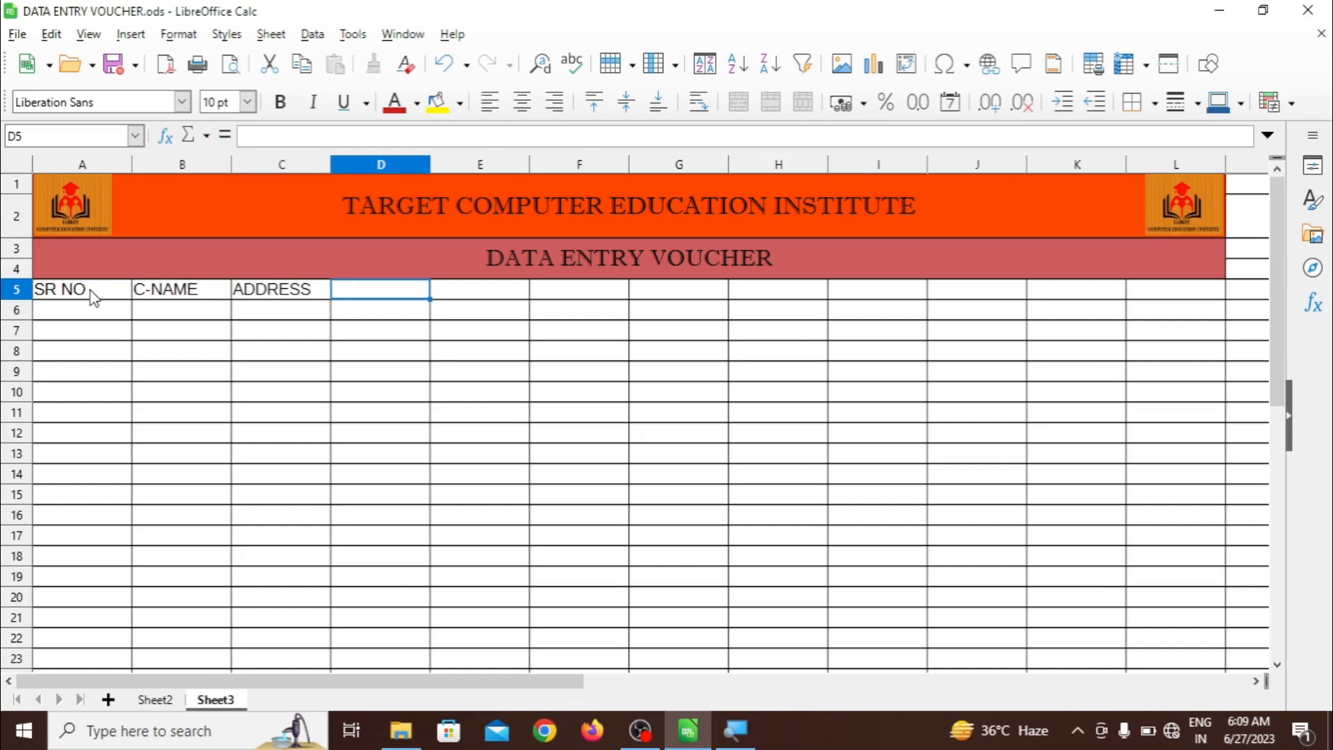
pyautogui.write('POST')
pyautogui.press('Tab')
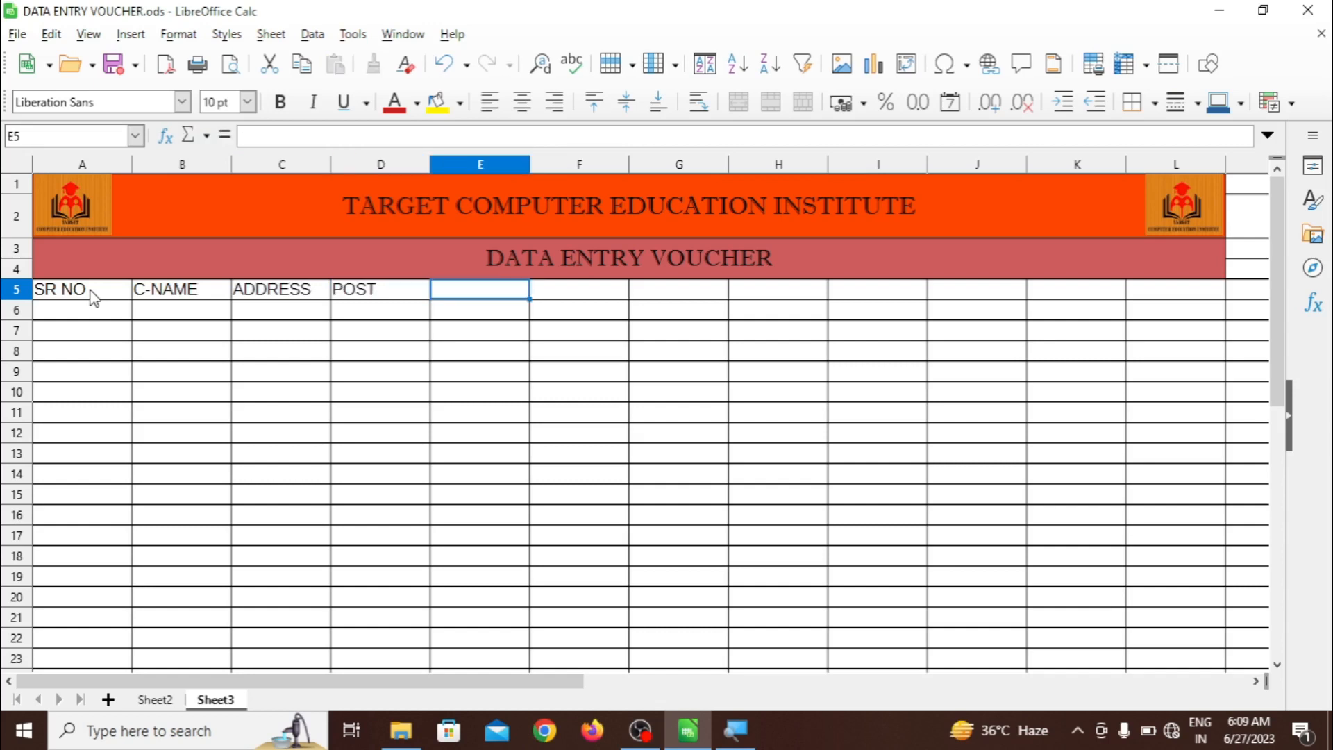
pyautogui.write('DIST')
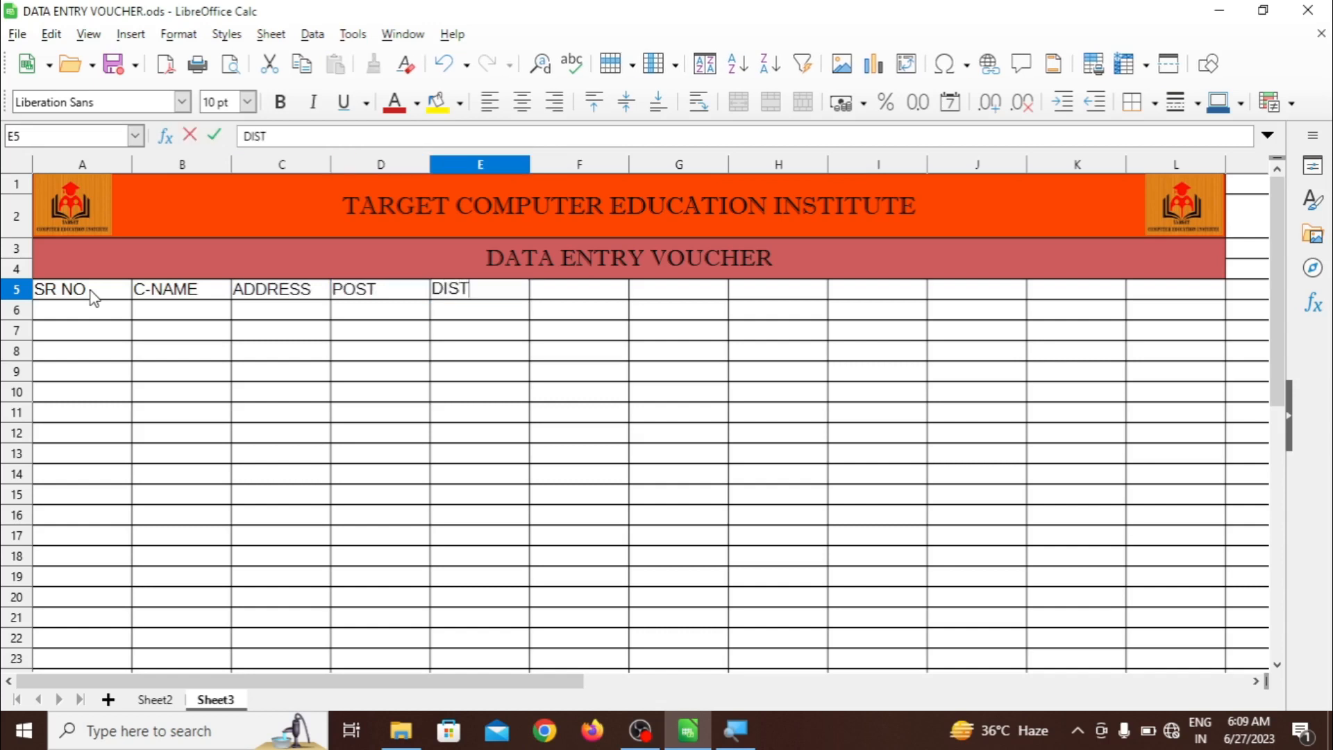
pyautogui.press('Tab')
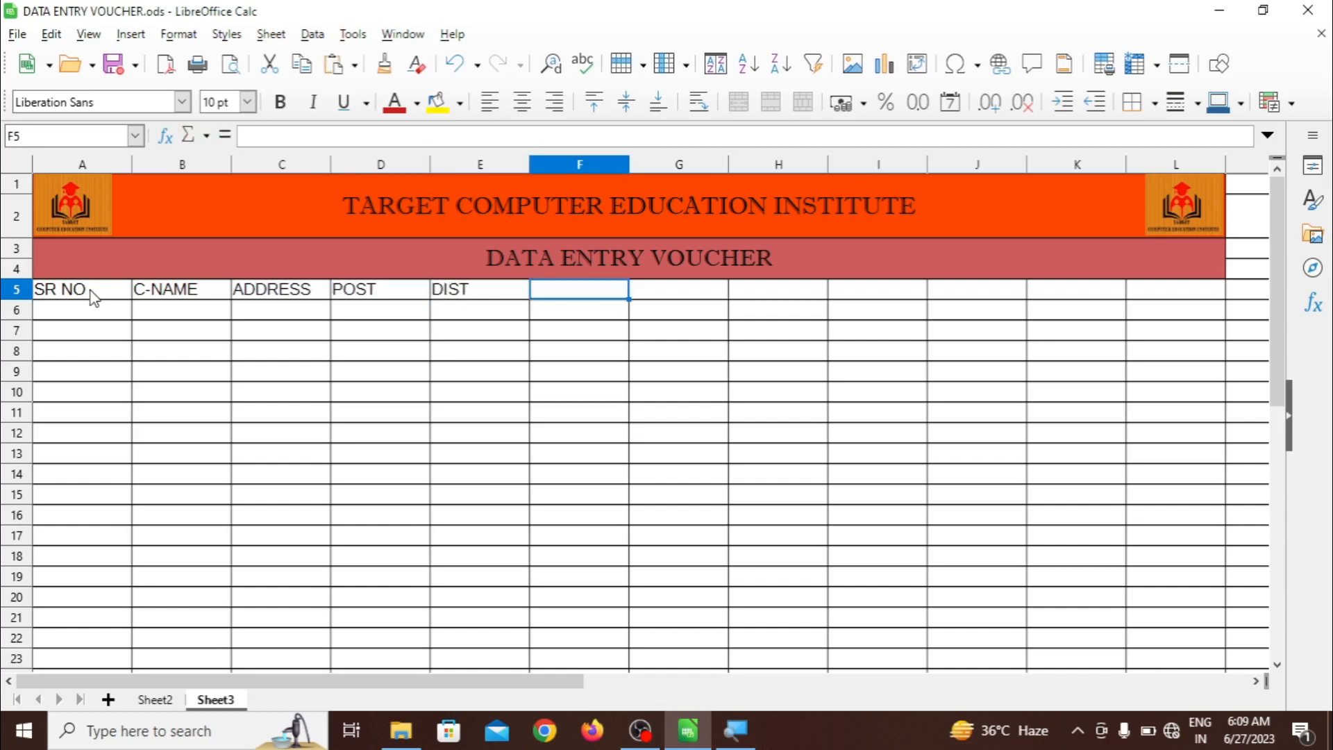
pyautogui.write('ZIP')
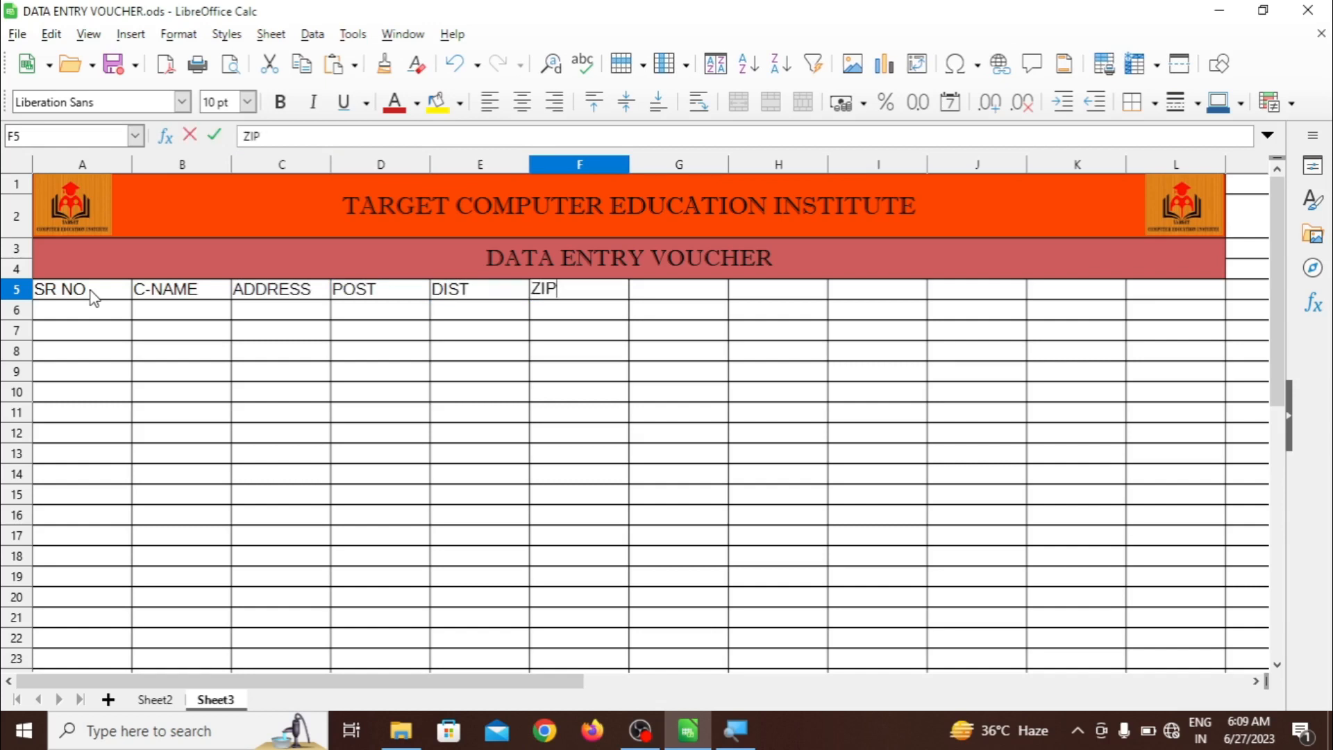
pyautogui.write(' CODE')
pyautogui.press('Tab')
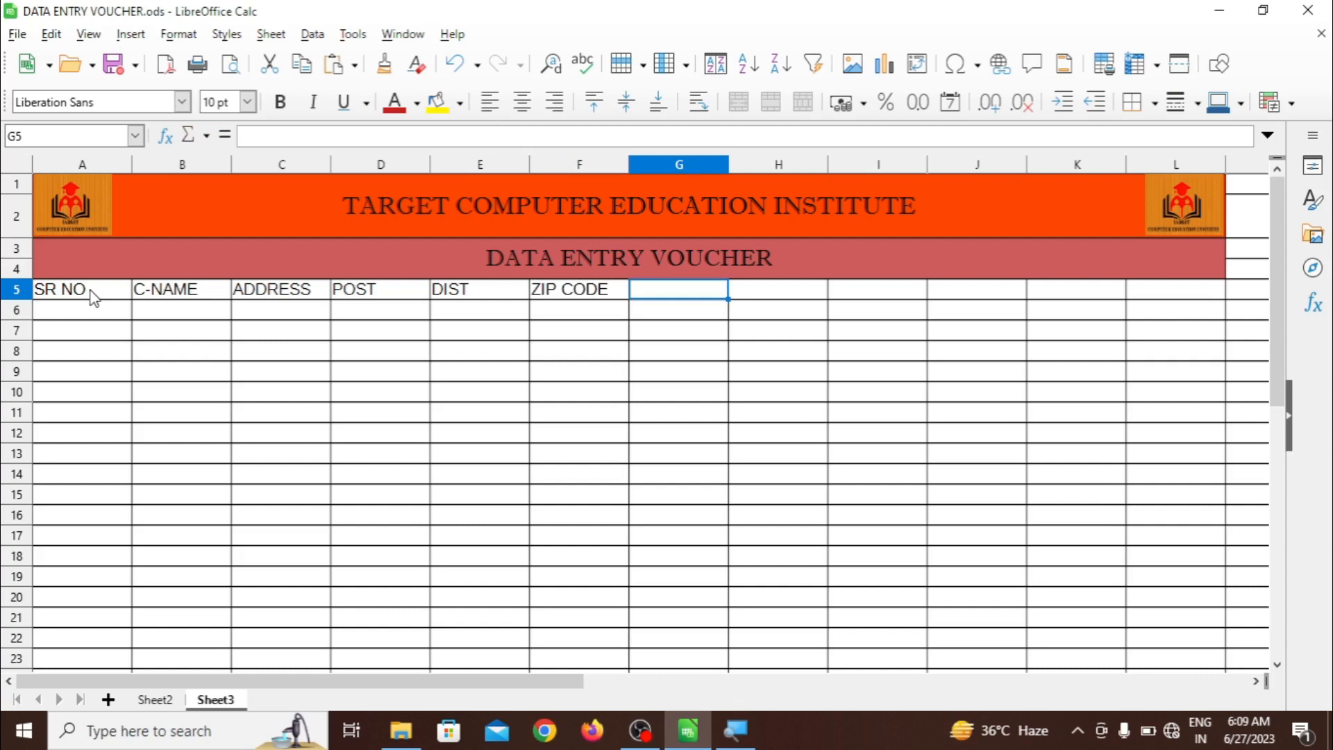
# Enter headers MOBILE NO, PRODUCT, PIECE, RATE and AMOUNR in G5:K5
pyautogui.write('MO')
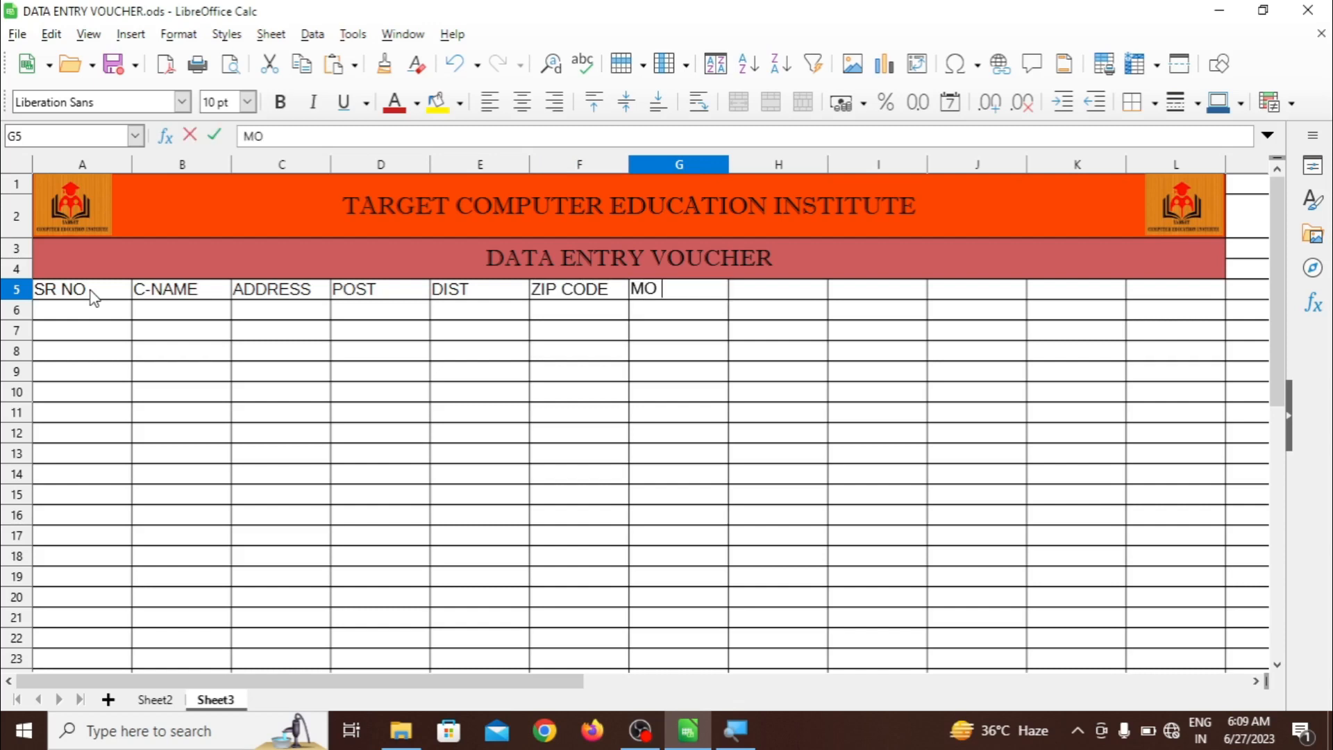
pyautogui.write(' BILE')
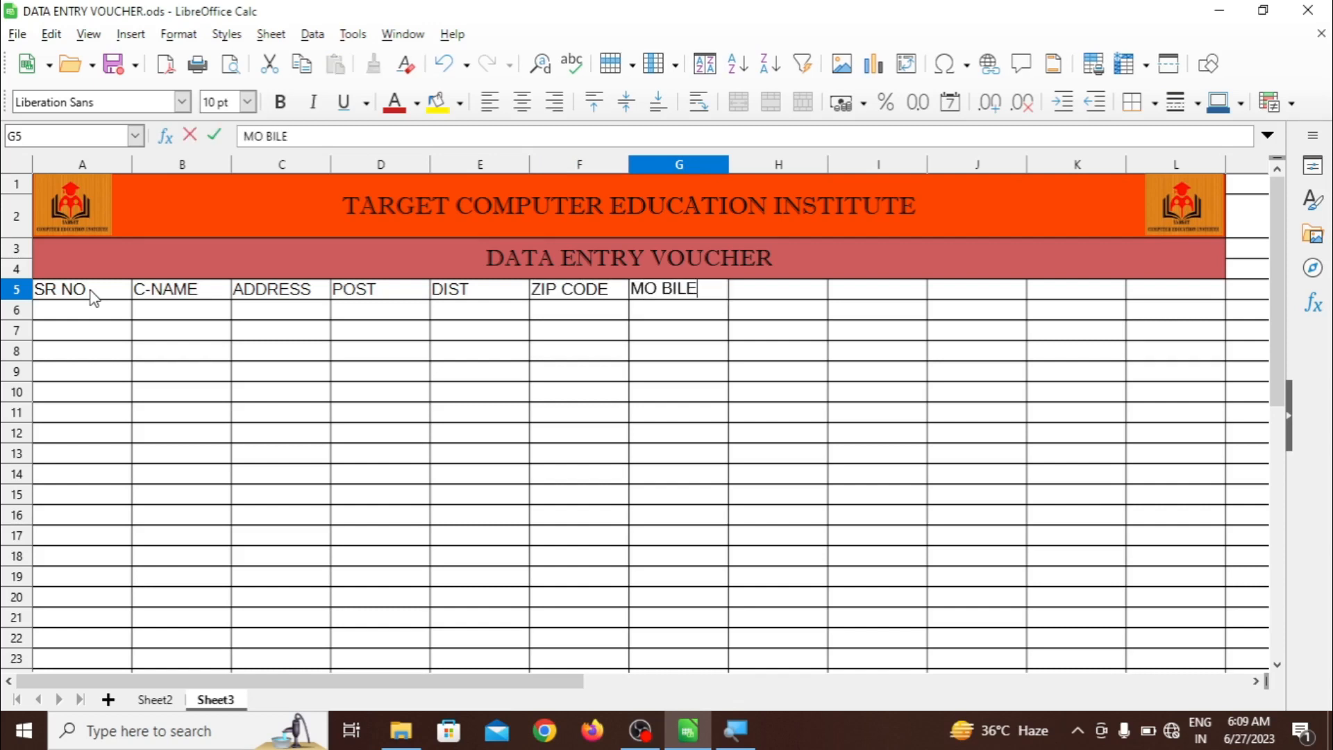
pyautogui.press('BackSpace')
pyautogui.press('BackSpace')
pyautogui.press('BackSpace')
pyautogui.press('BackSpace')
pyautogui.write('BILE NO')
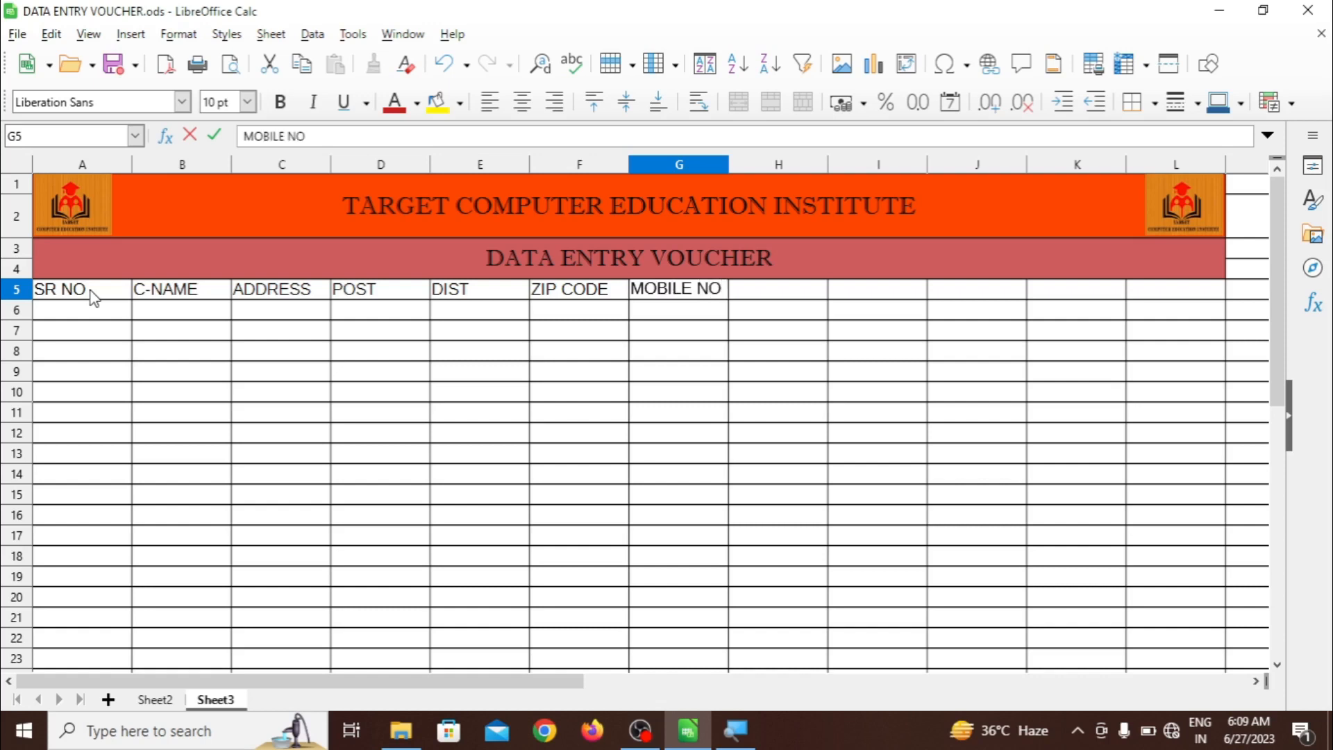
pyautogui.press('Tab')
pyautogui.write('PR')
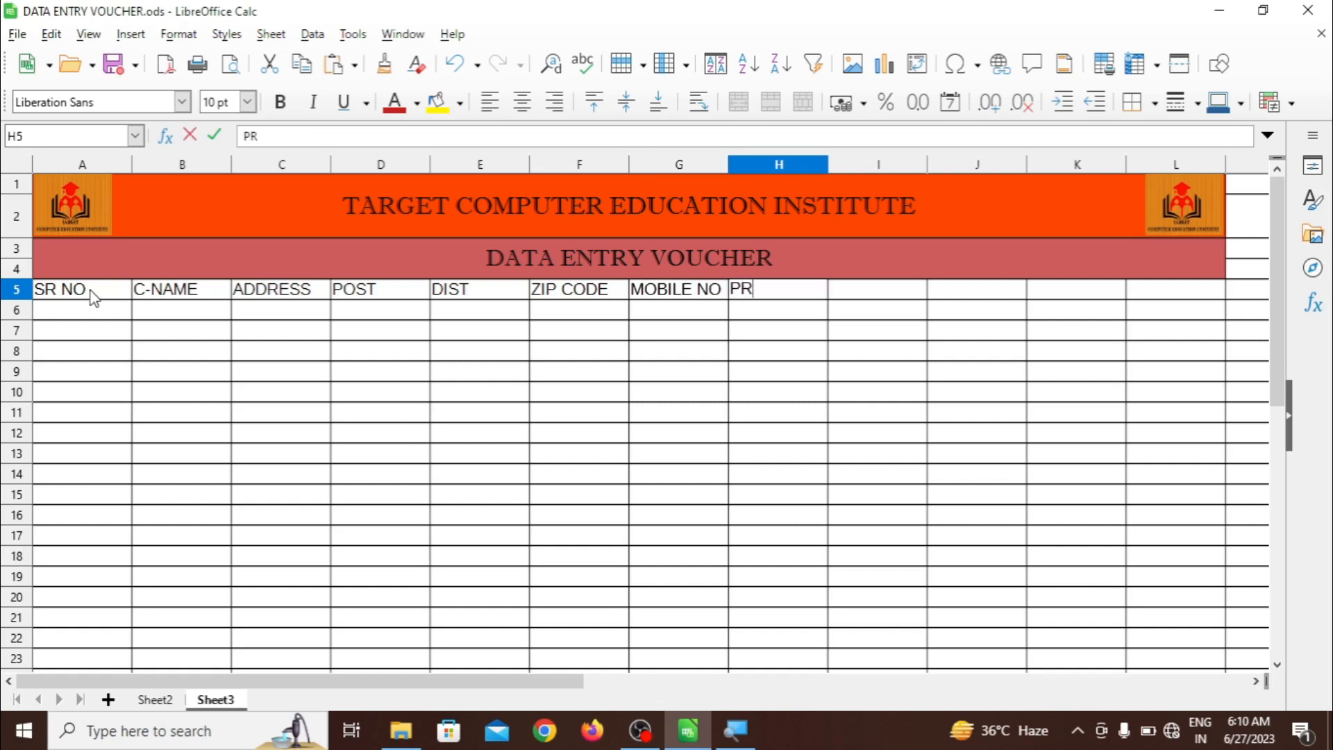
pyautogui.write('ODUCT')
pyautogui.press('Tab')
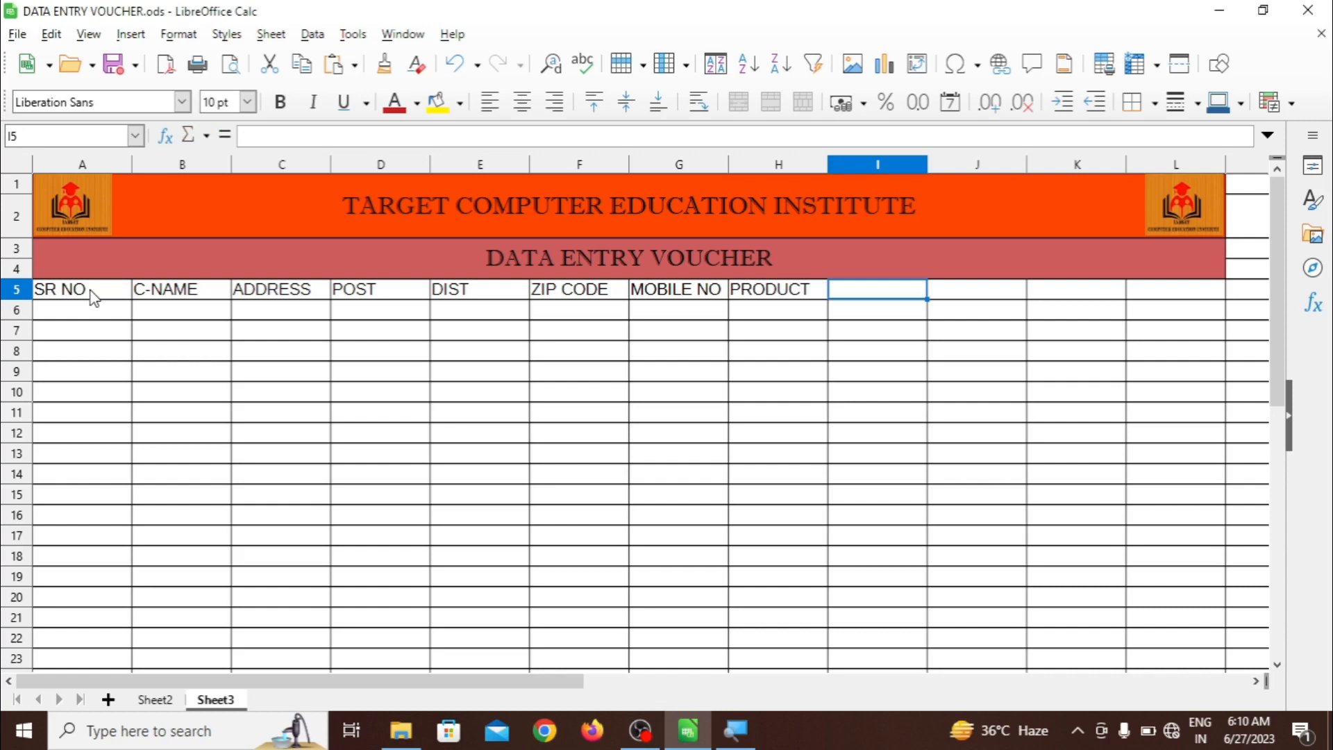
pyautogui.write('PIECE')
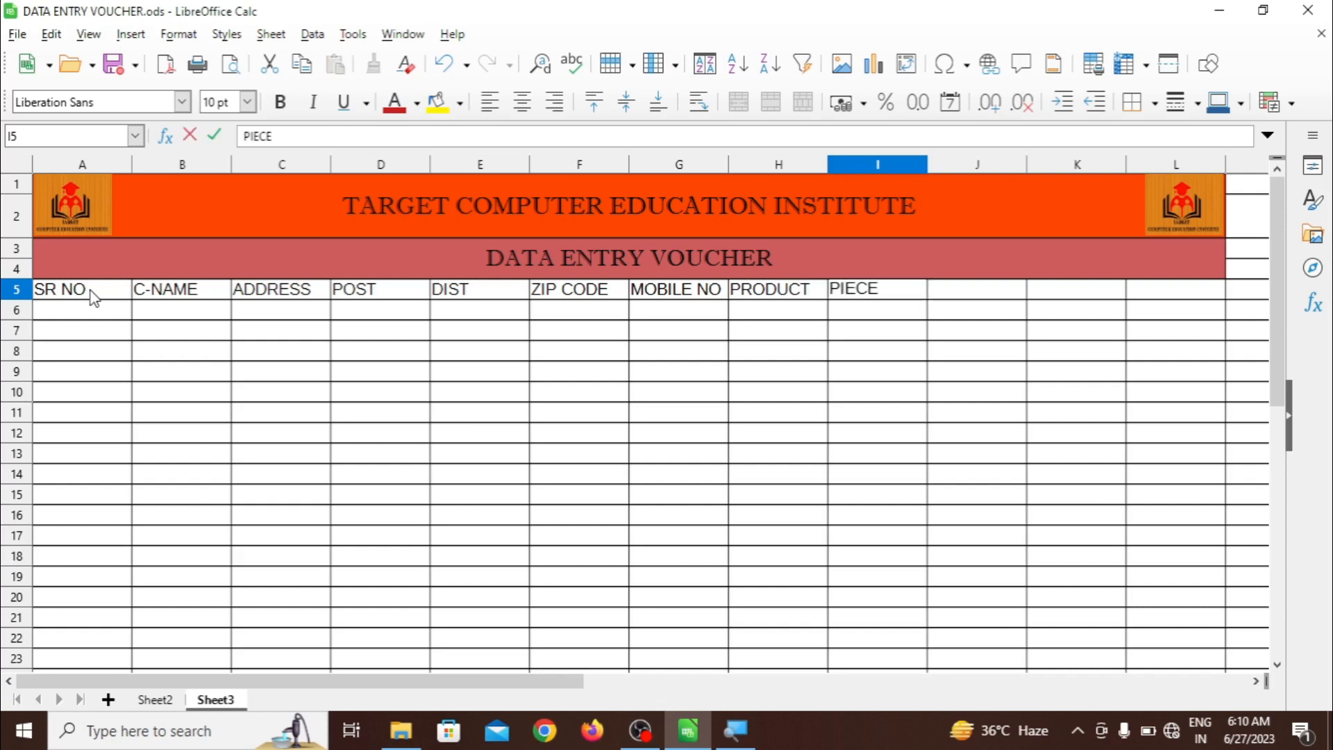
pyautogui.press('Tab')
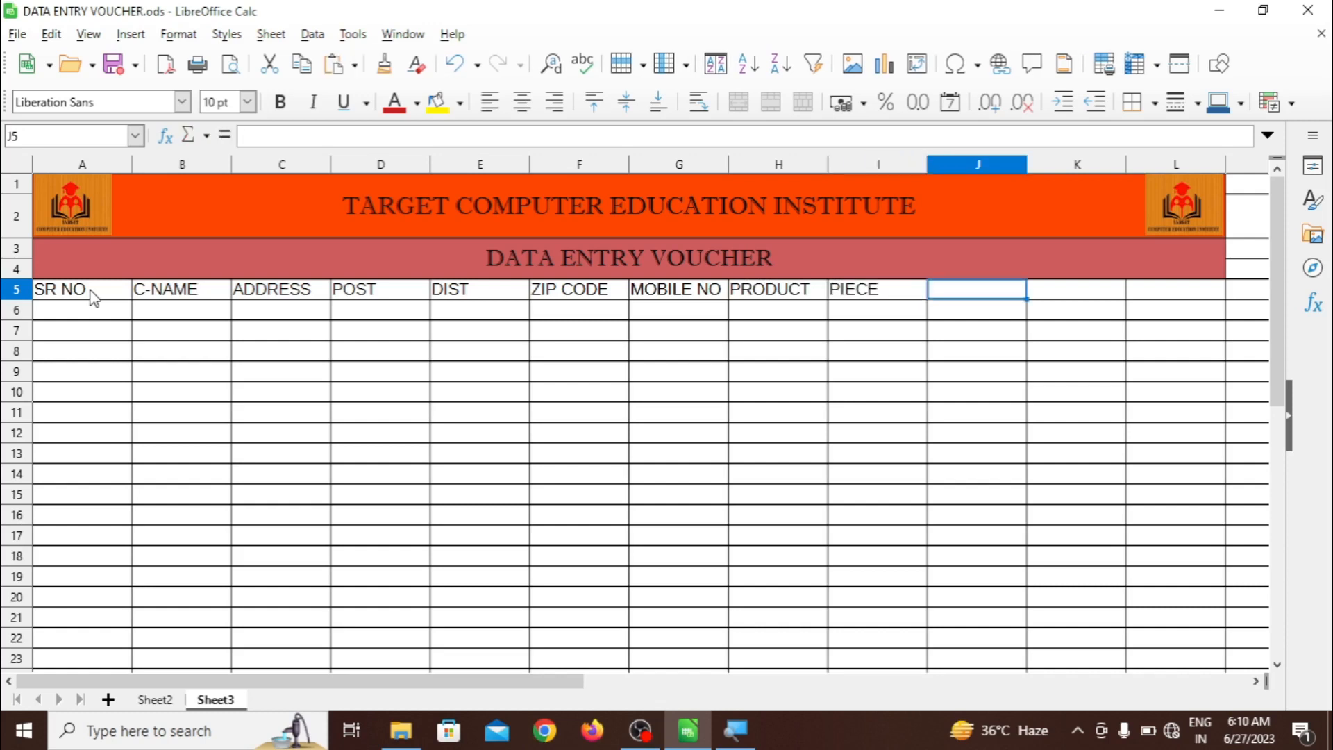
pyautogui.write('RATE')
pyautogui.press('Tab')
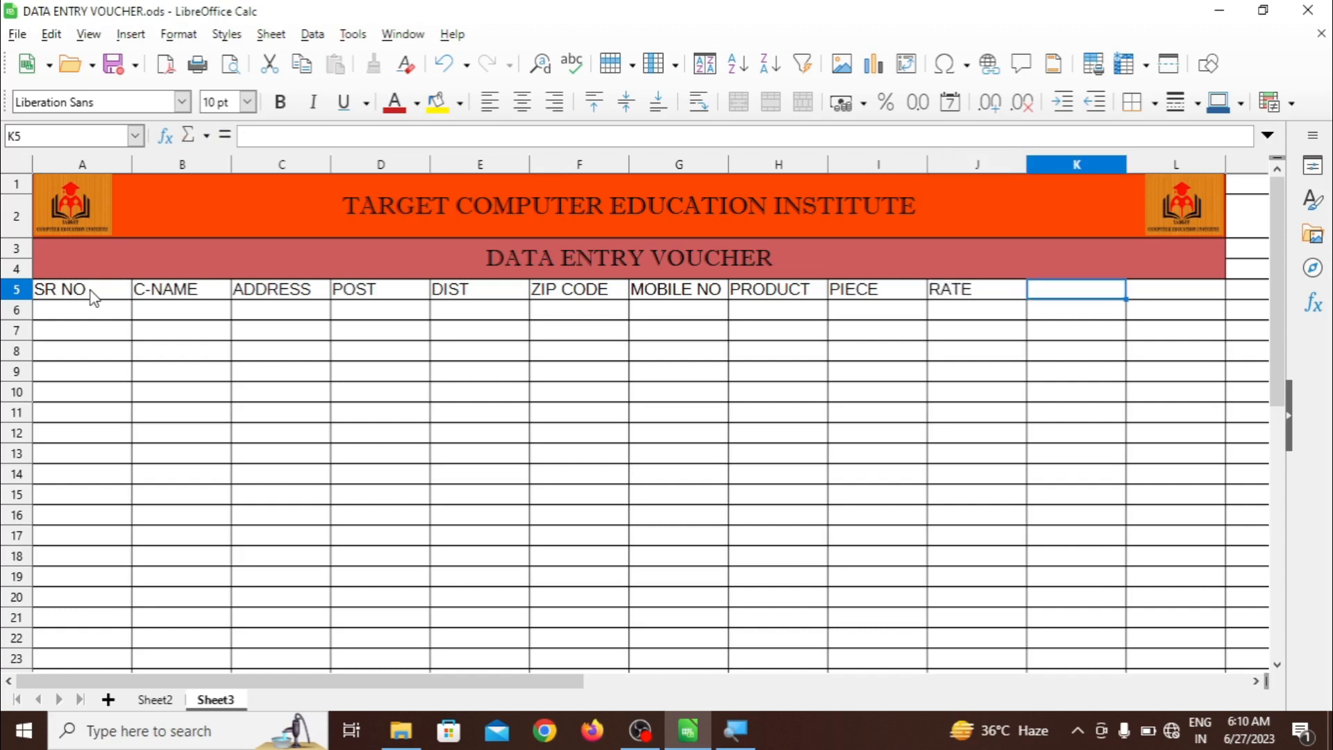
pyautogui.write('AMOUNR')
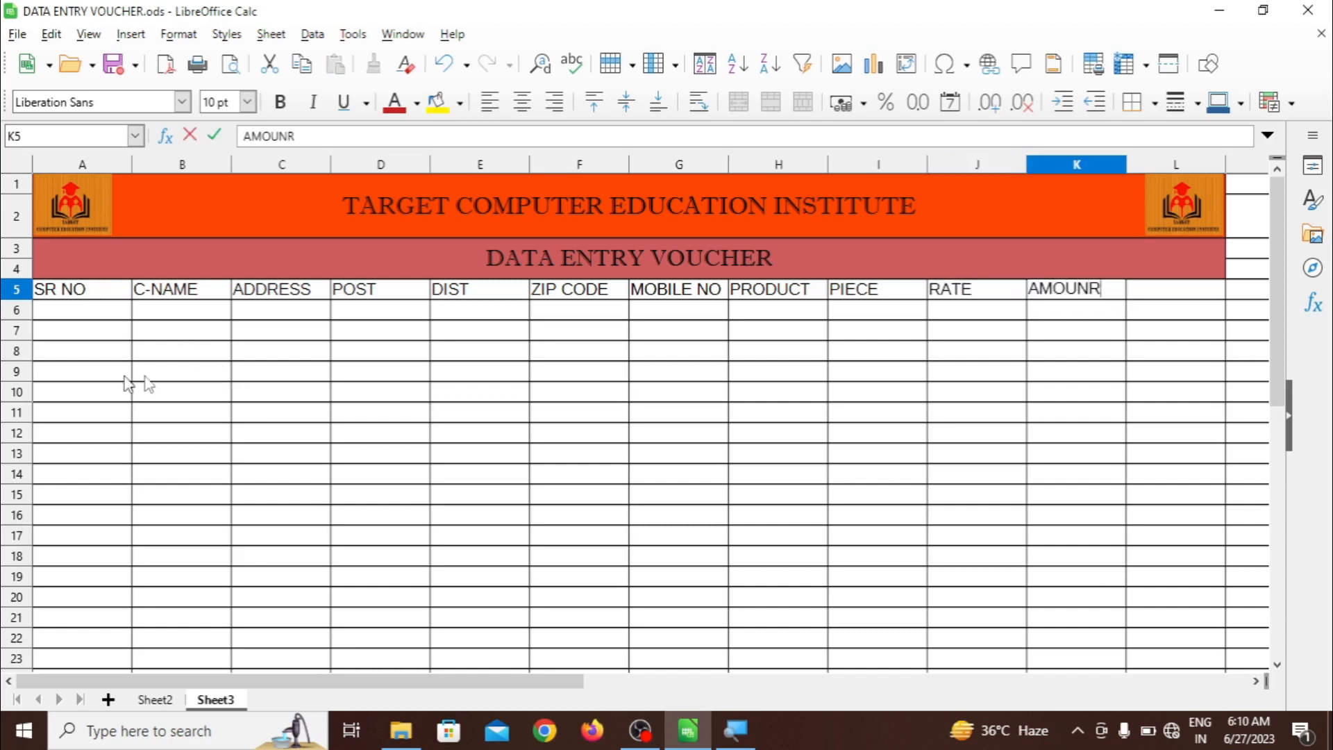
pyautogui.click(323, 378)
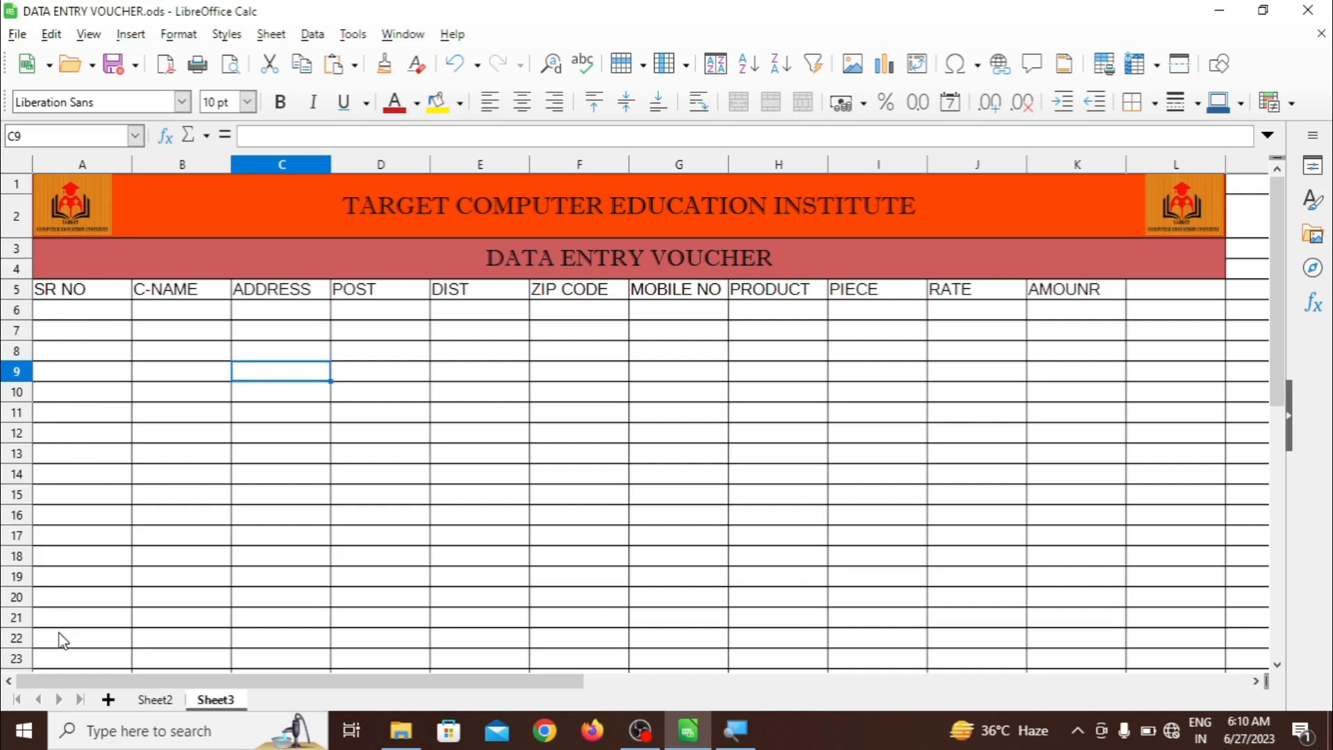
# Enter TOTAL AMOUNT in A12 and DISCOUNT in A13, widening column A to fit
pyautogui.click(60, 442)
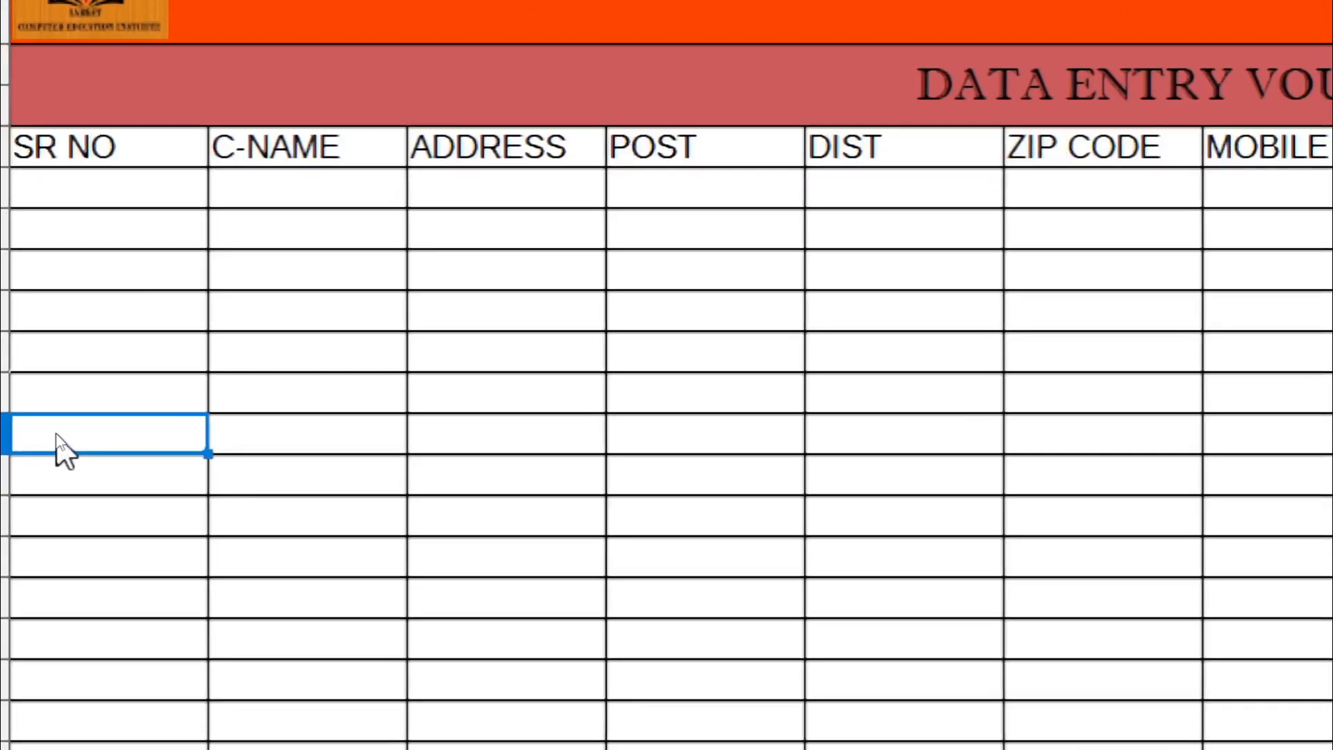
pyautogui.write('T')
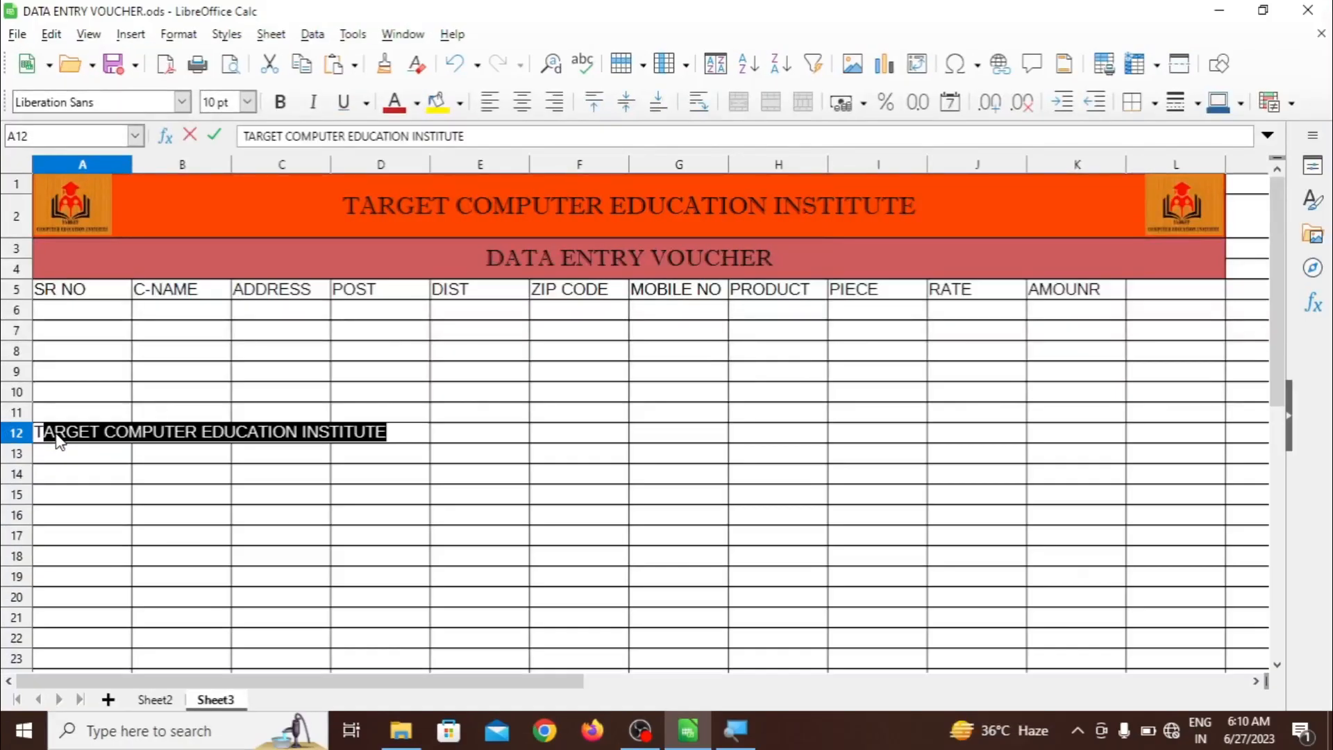
pyautogui.write('OTAL AMOUNT')
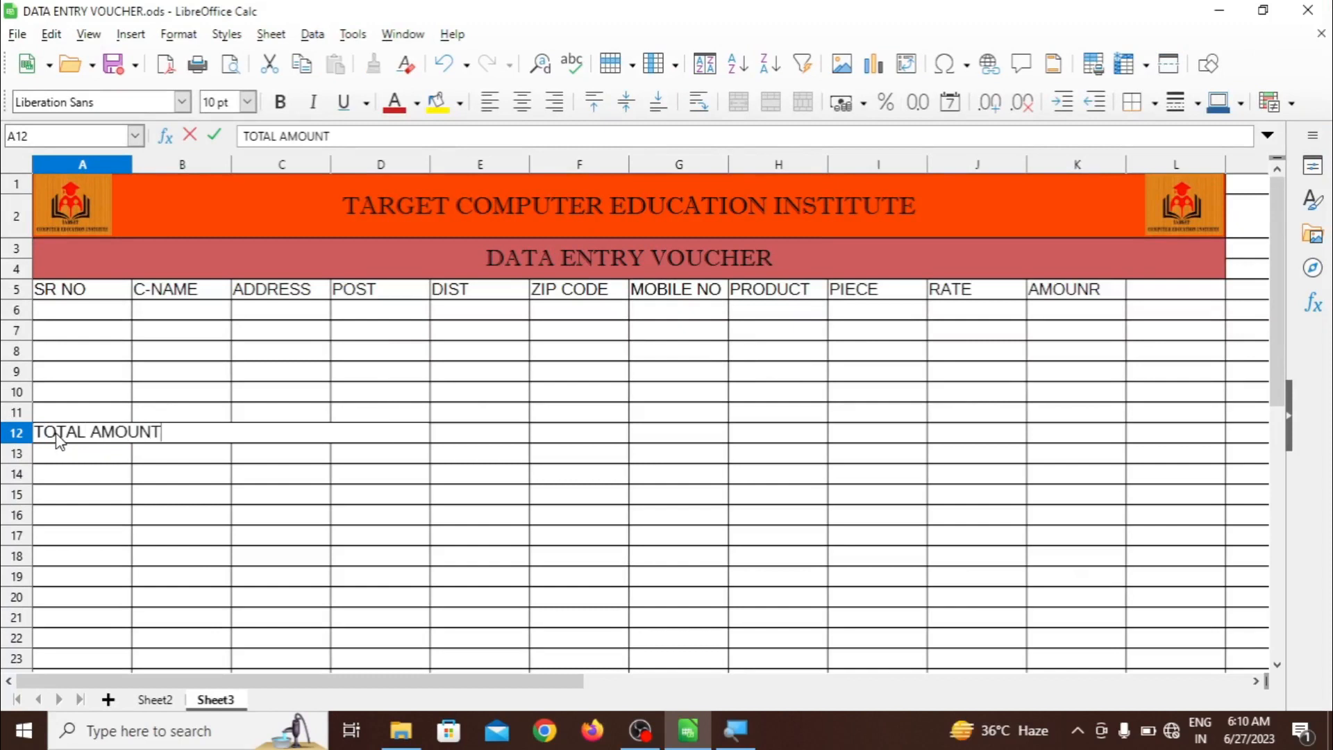
pyautogui.press('Return')
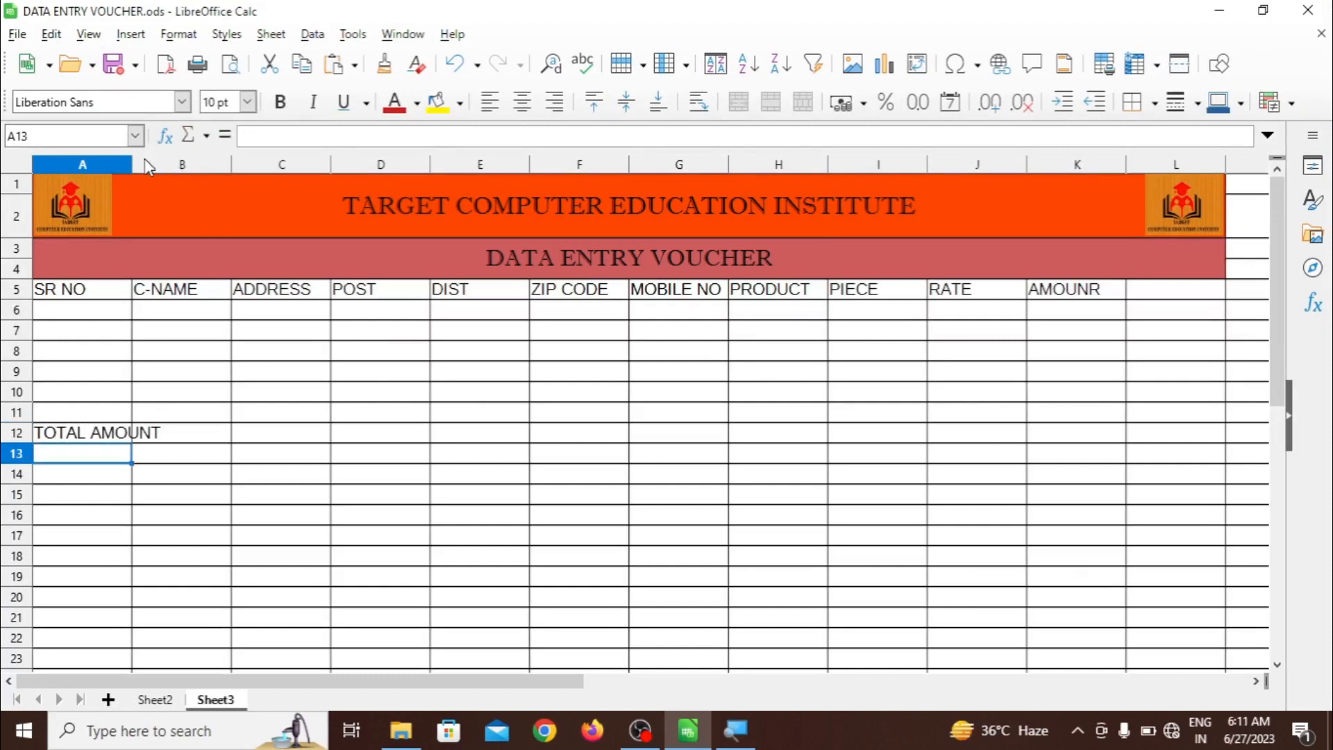
pyautogui.moveTo(132, 158); pyautogui.dragTo(179, 171)
pyautogui.click(89, 477)
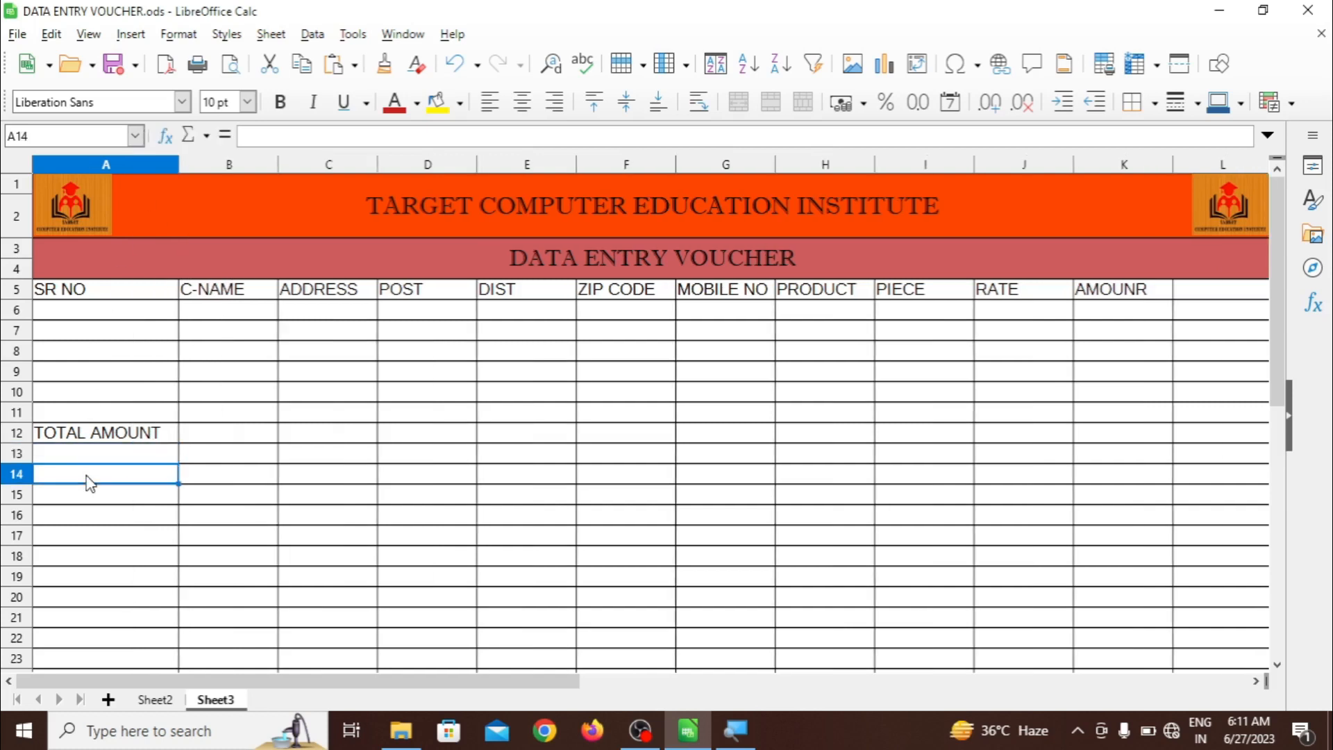
pyautogui.click(88, 459)
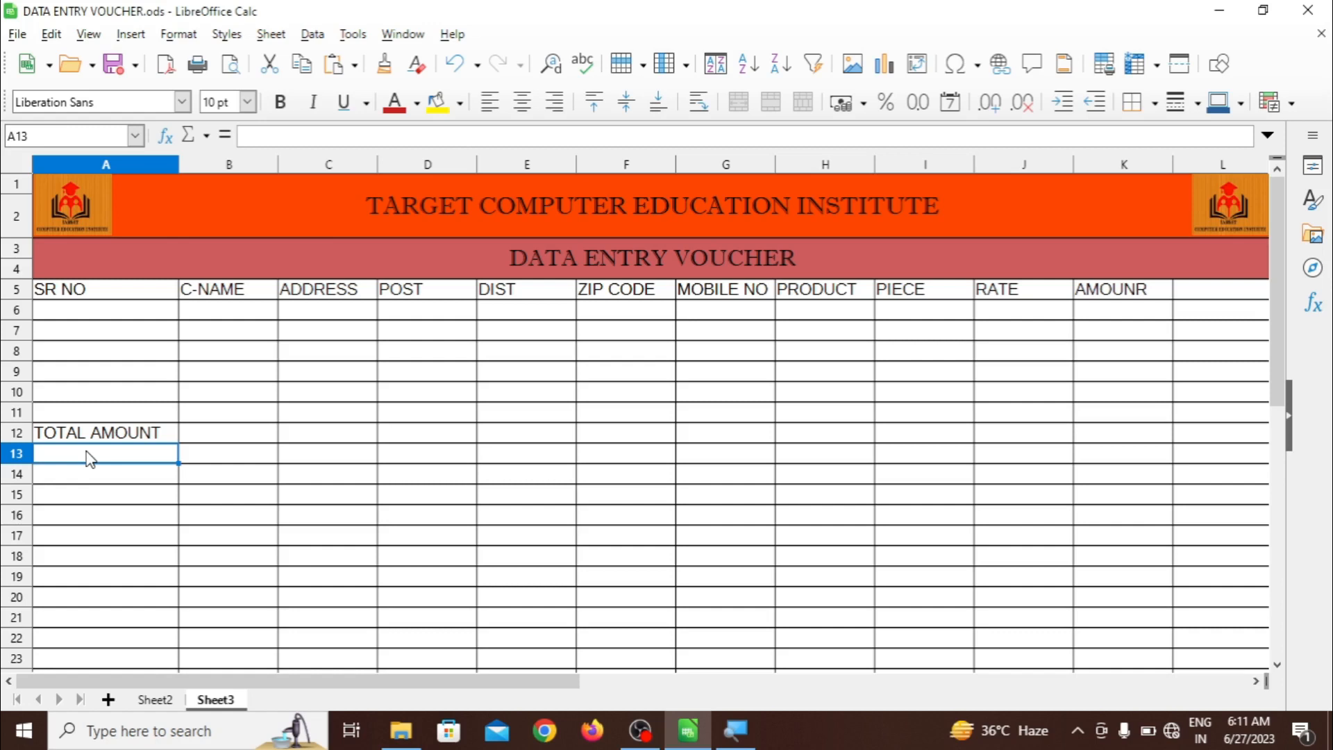
pyautogui.write('DISCOUN')
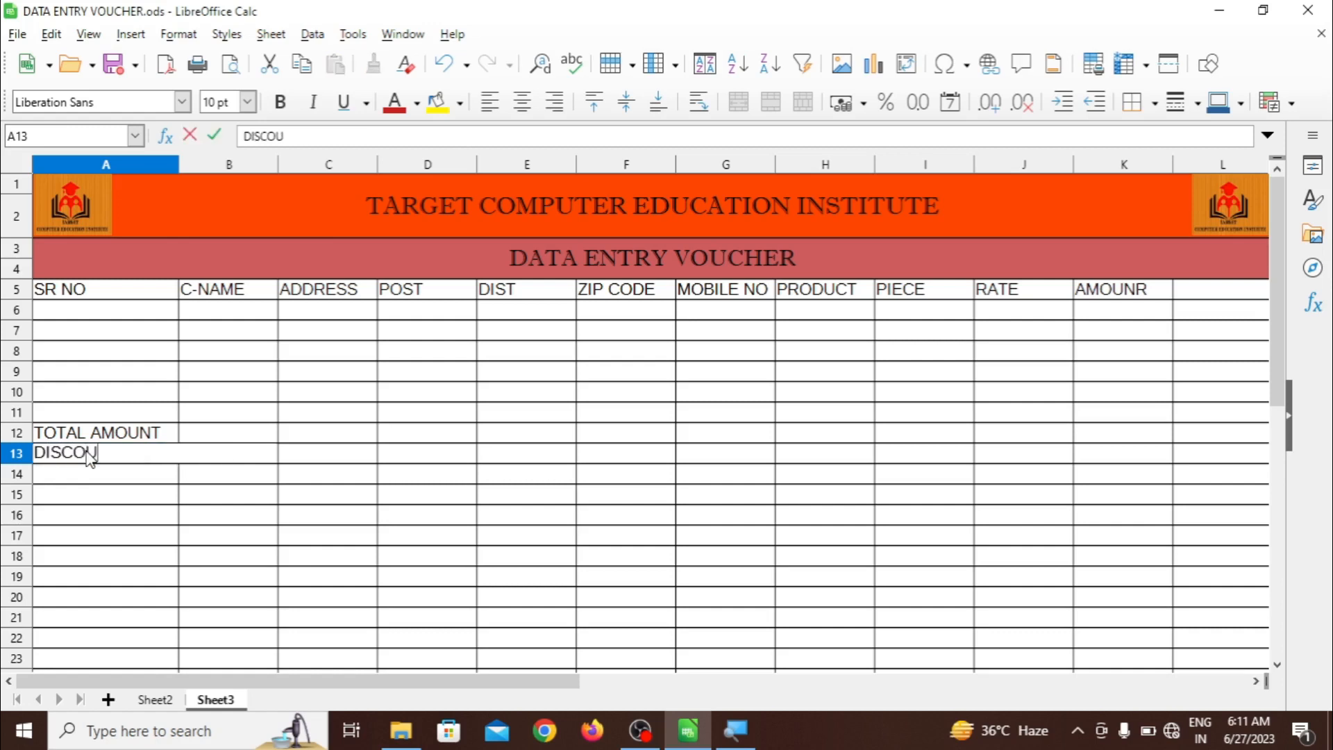
pyautogui.write('T')
pyautogui.press('Return')
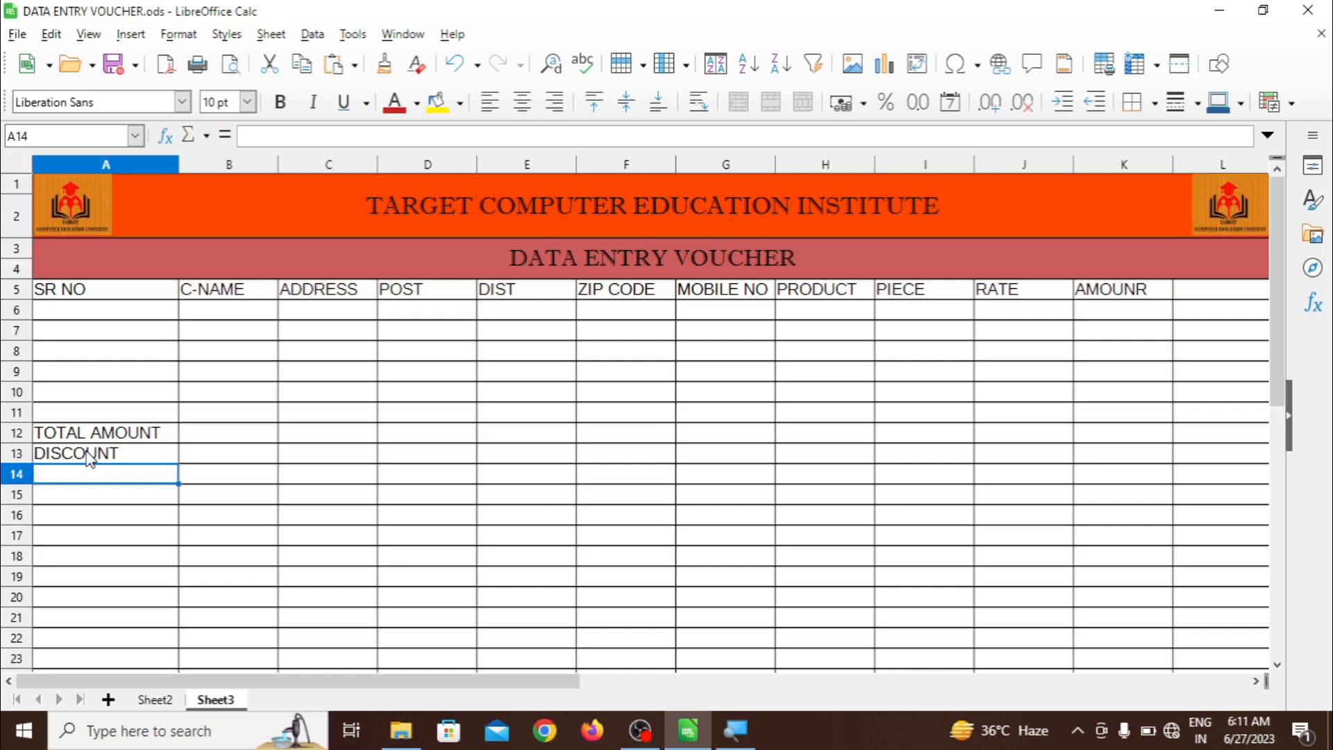
# Enter A AMOUNT, GST, GT AMOUNT and NET AMOUNT in A14:A17
pyautogui.write('A AM')
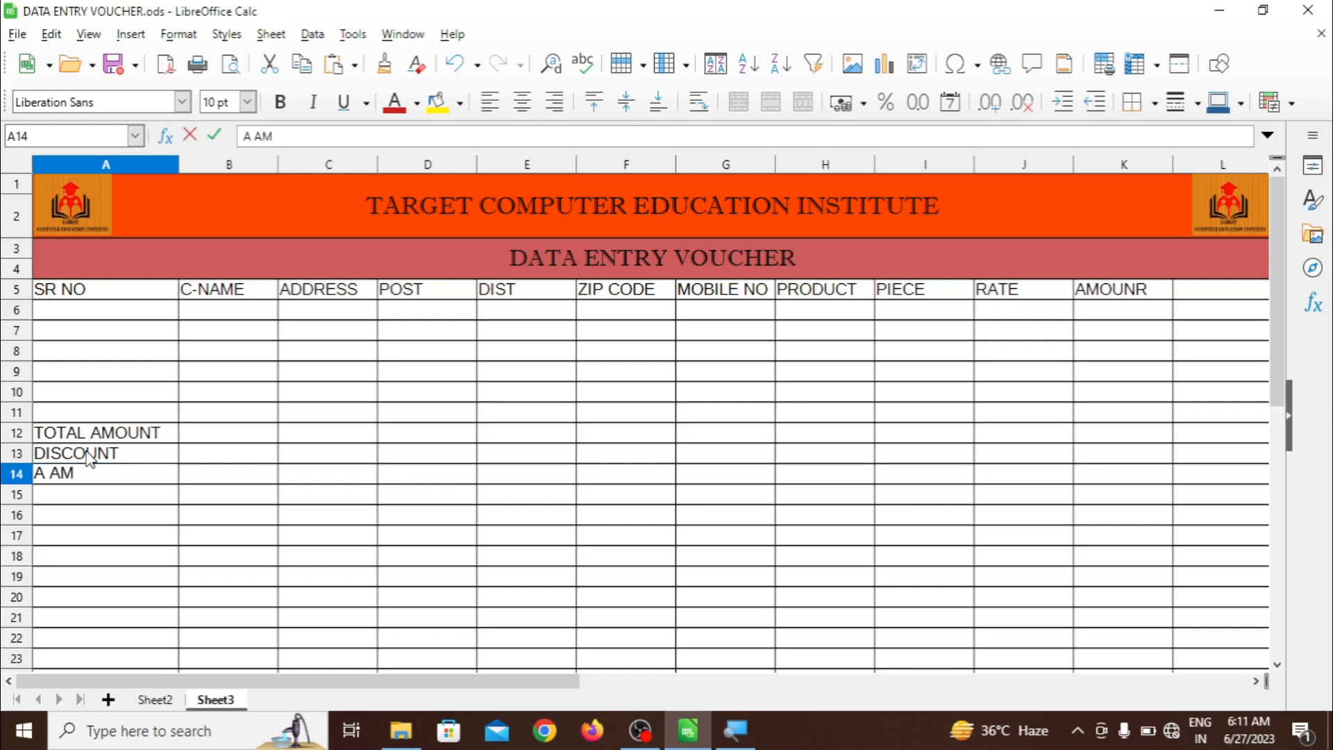
pyautogui.write('OUNT')
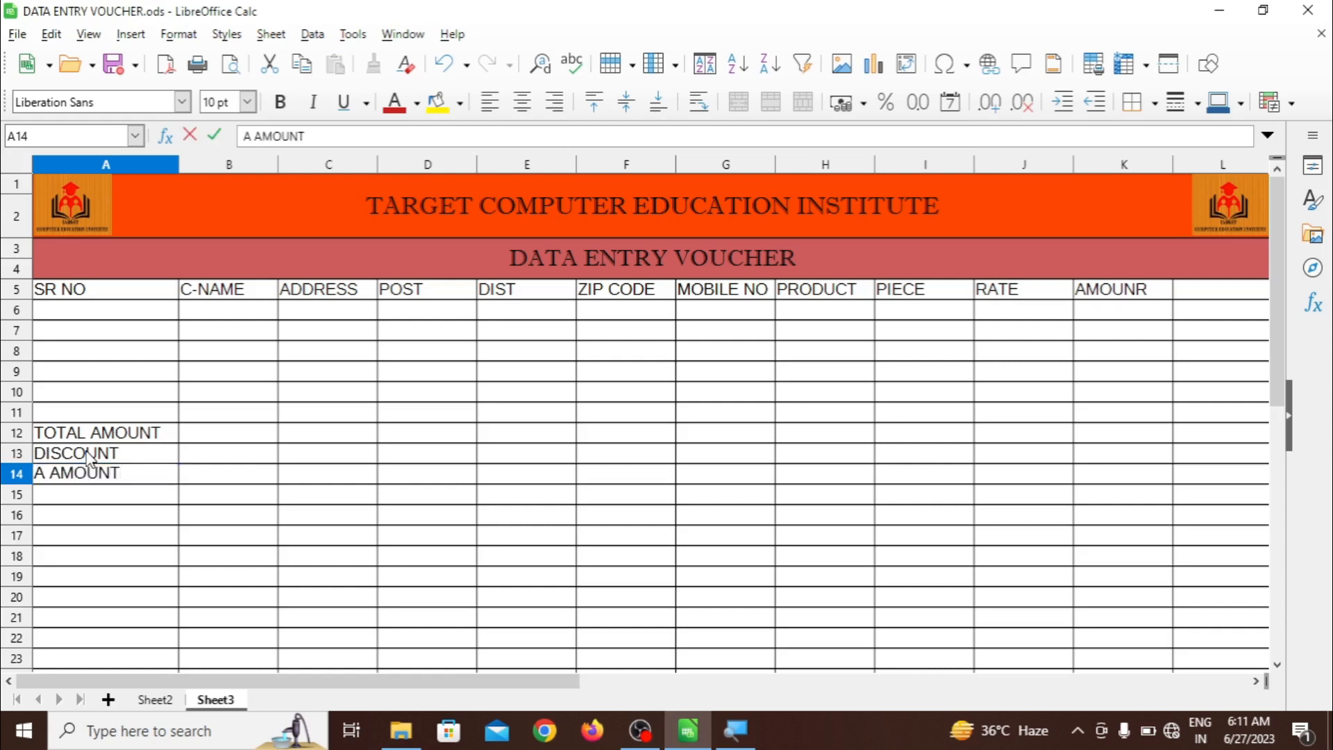
pyautogui.press('Return')
pyautogui.write('GST')
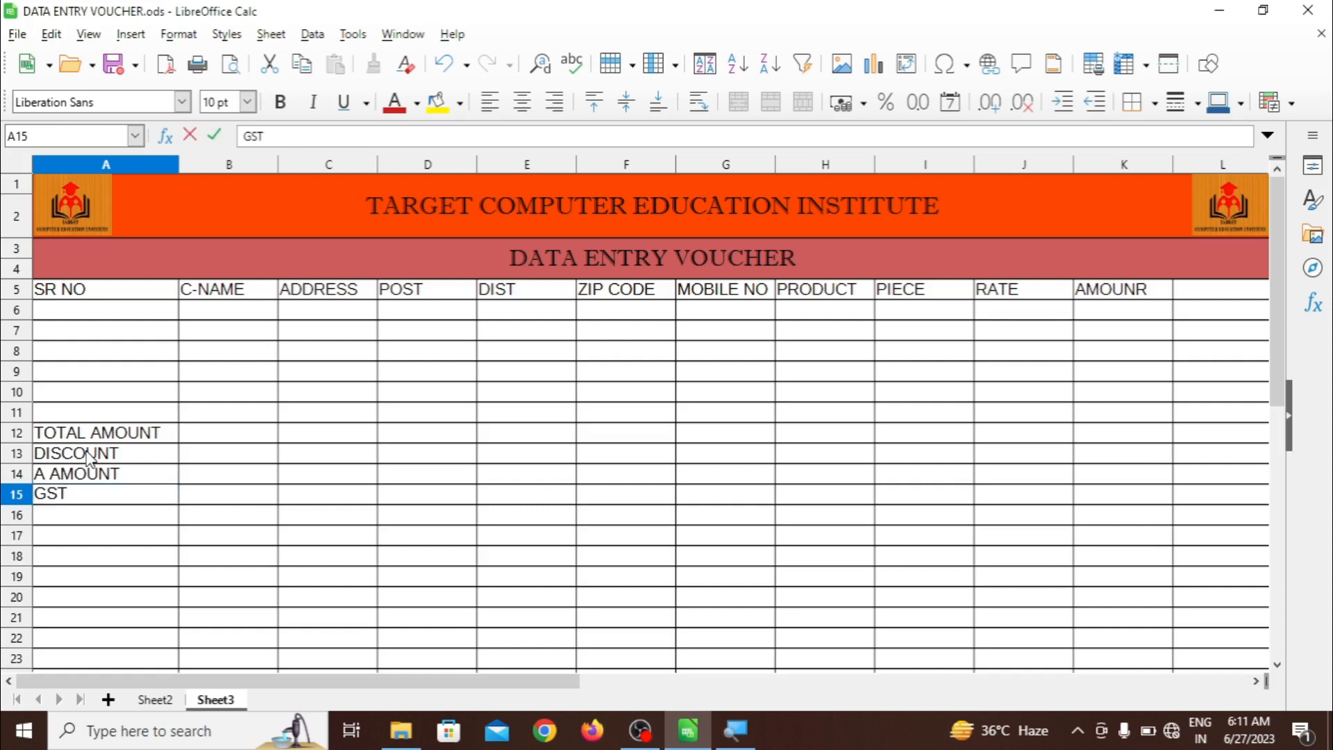
pyautogui.press('Return')
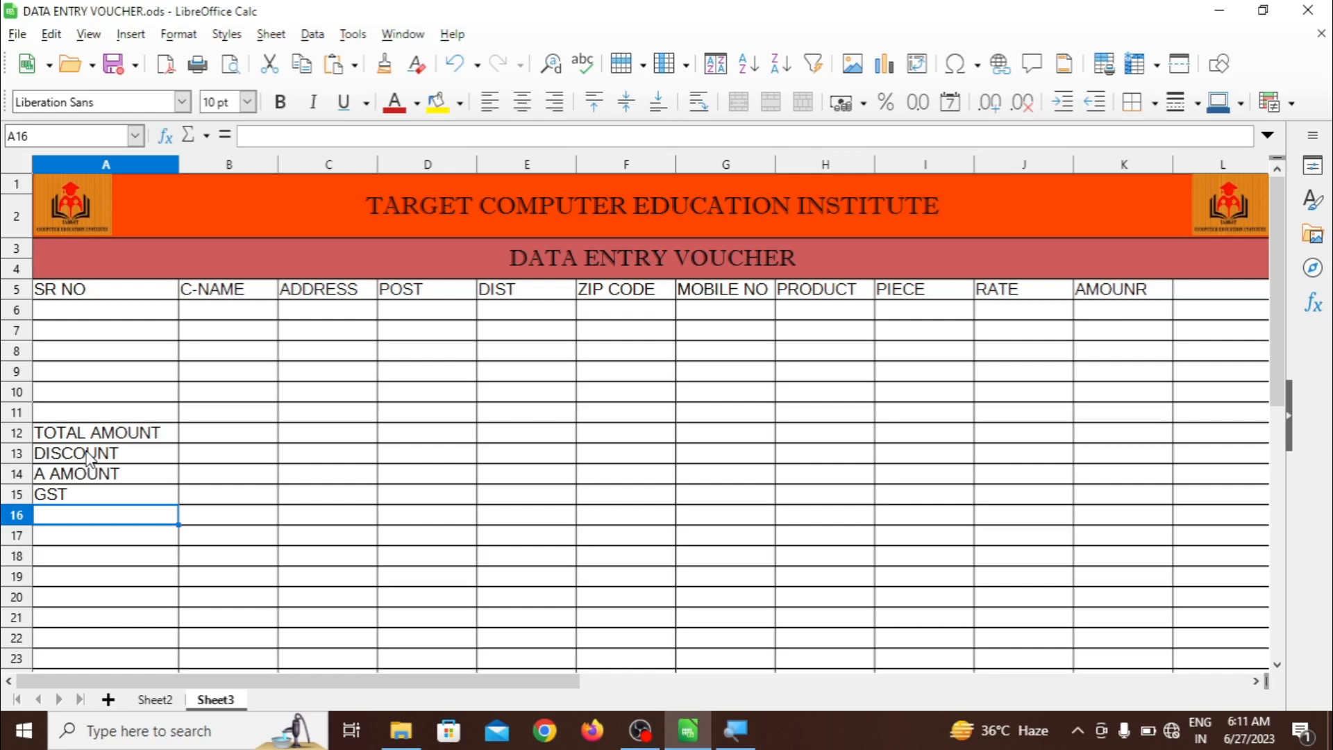
pyautogui.write('GT ')
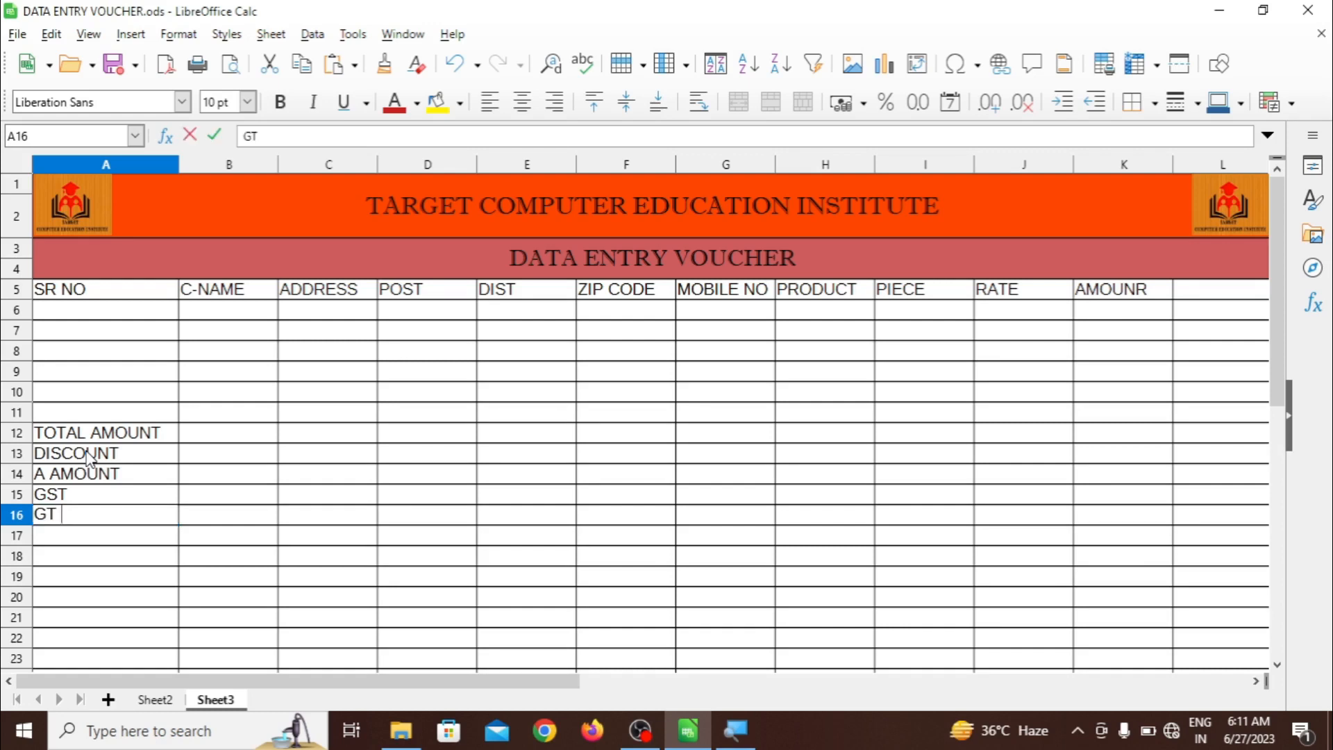
pyautogui.write('AMOUNT')
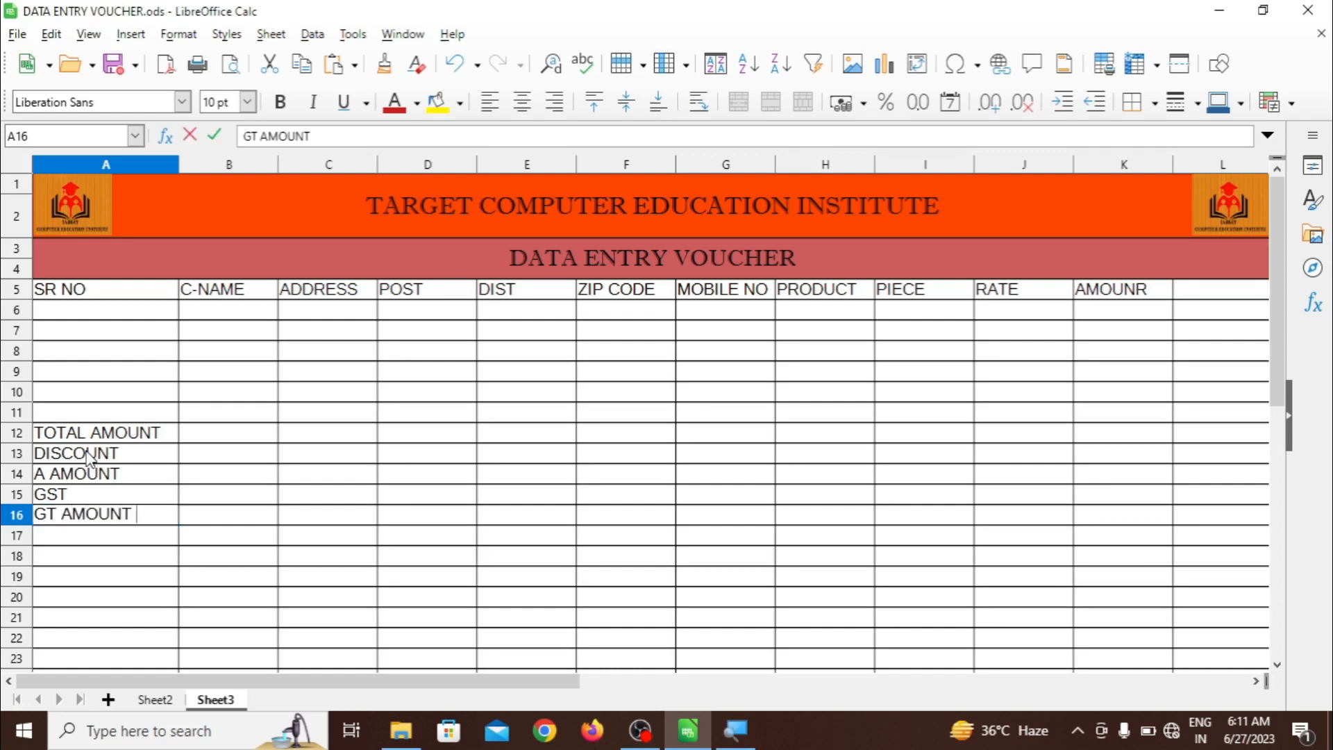
pyautogui.press('Return')
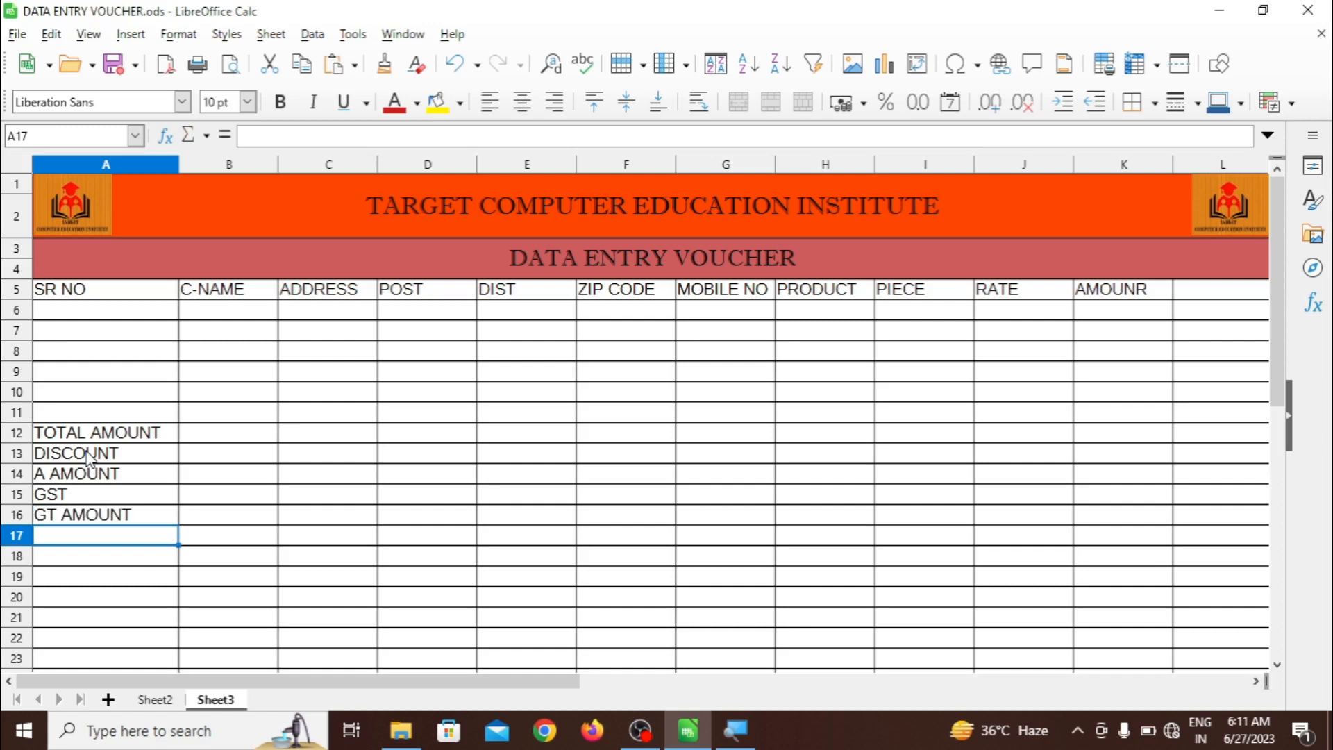
pyautogui.write('NET AMO')
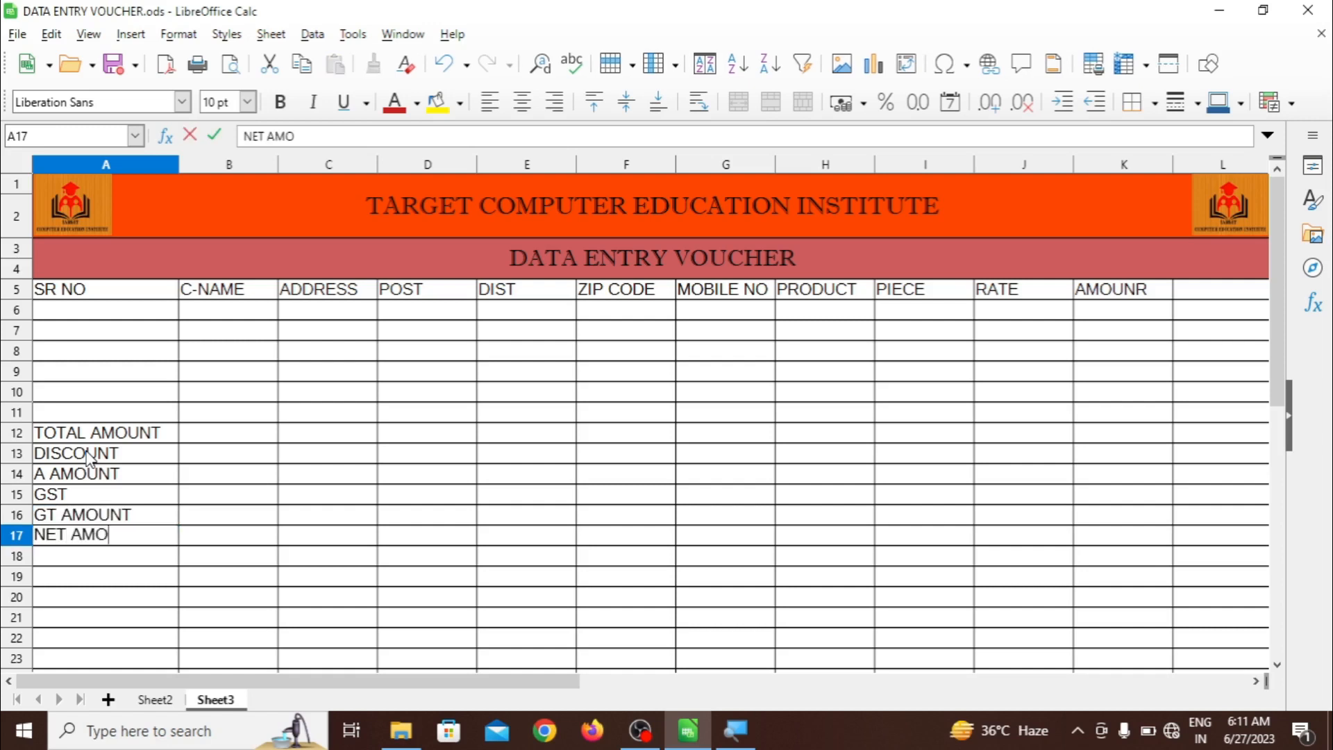
pyautogui.write('UNT')
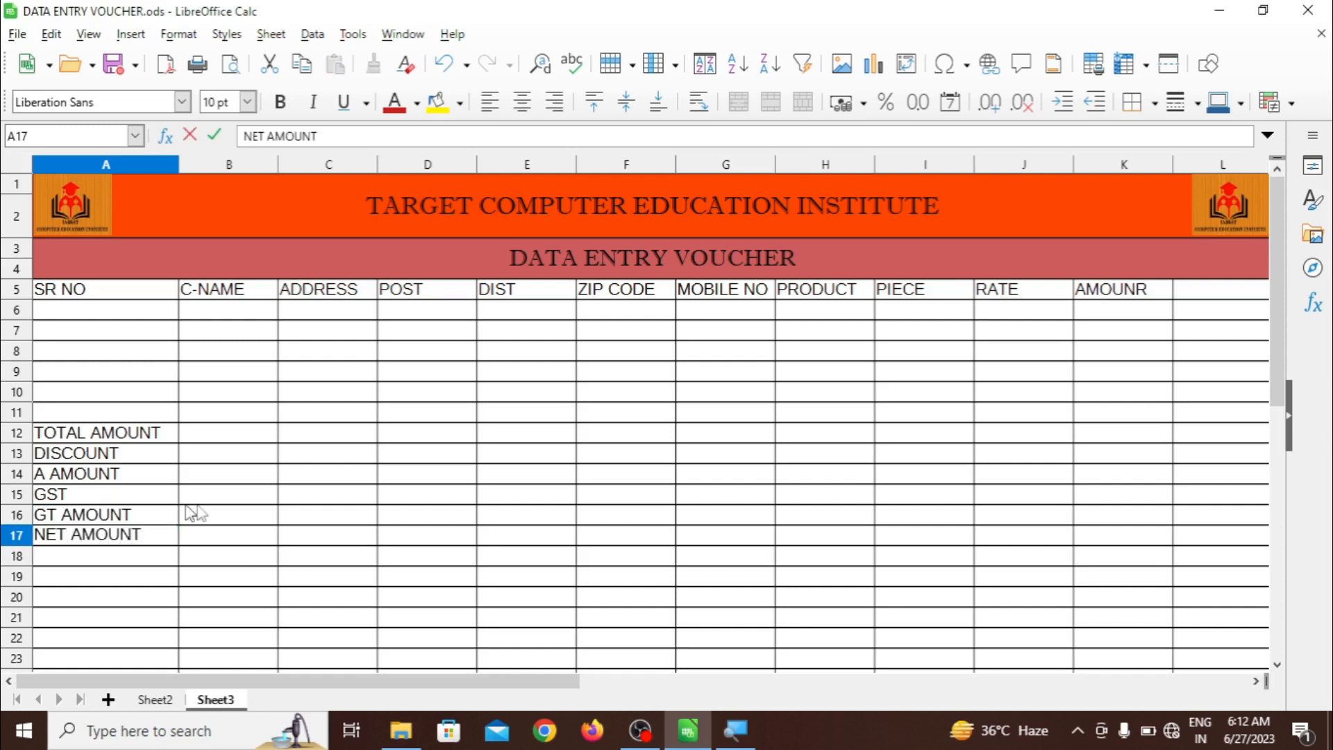
pyautogui.click(275, 515)
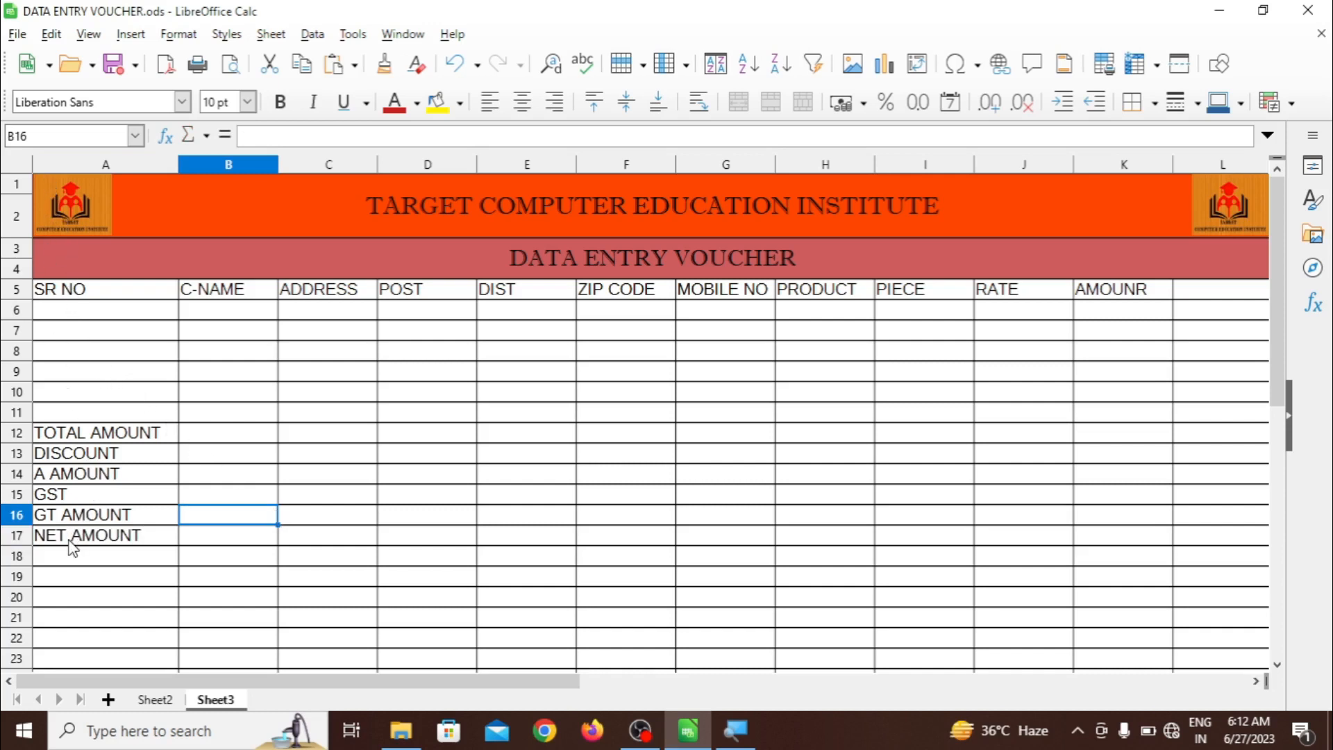
# Set A1:N17 in Imprint MT Shadow and autofit column G to show MOBILE NO
pyautogui.moveTo(70, 538); pyautogui.dragTo(967, 185)
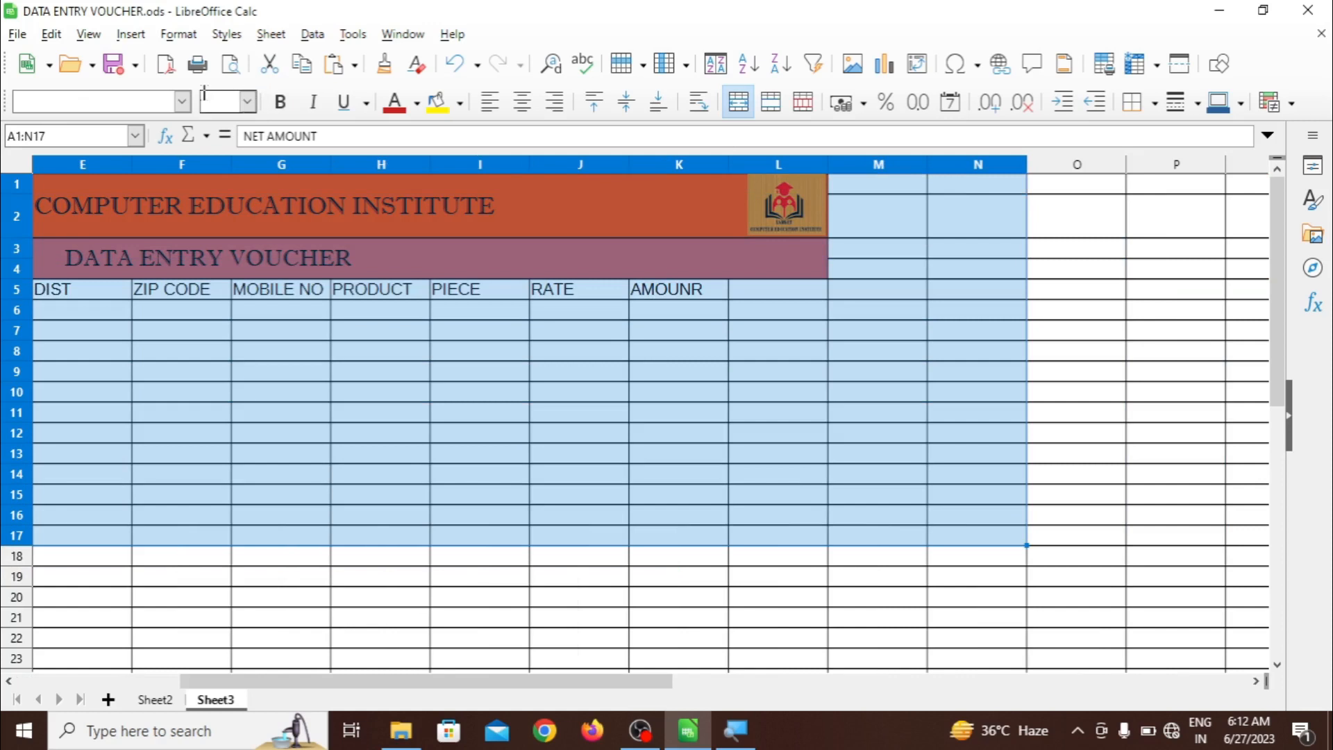
pyautogui.click(183, 102)
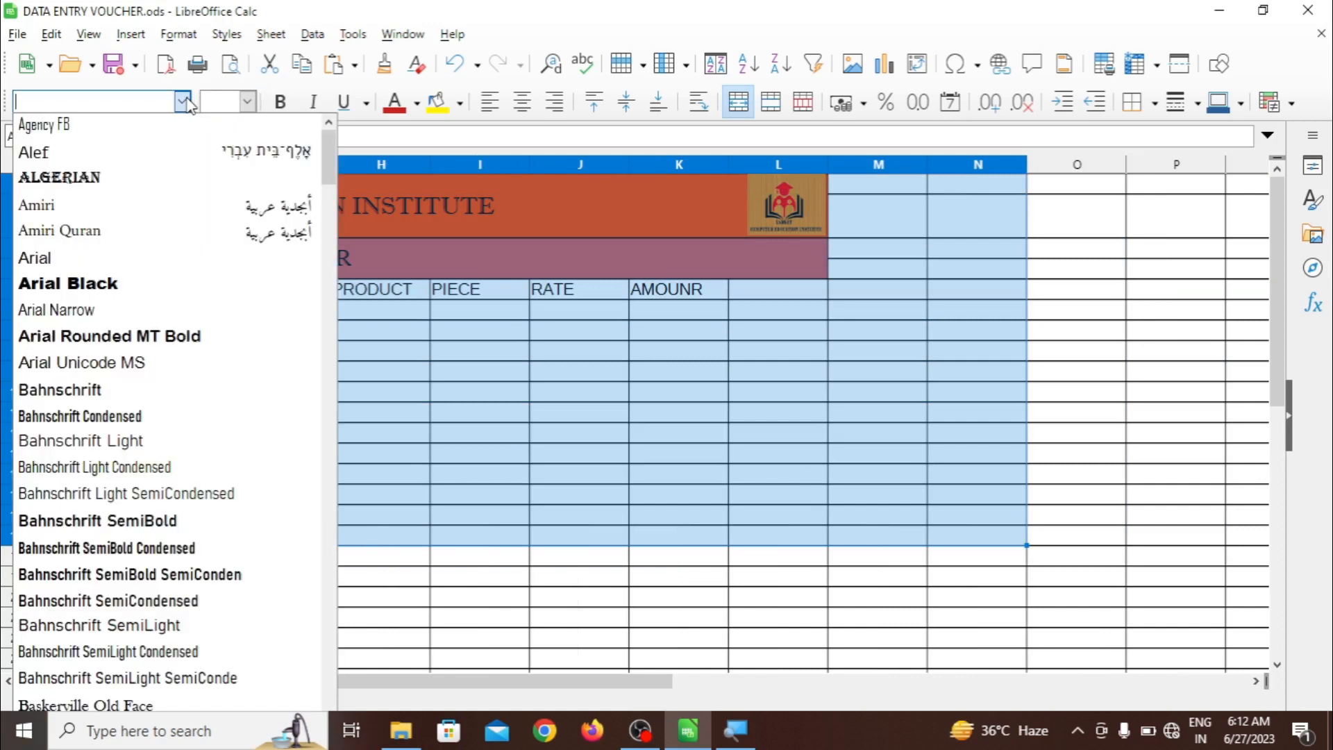
pyautogui.write('Impact')
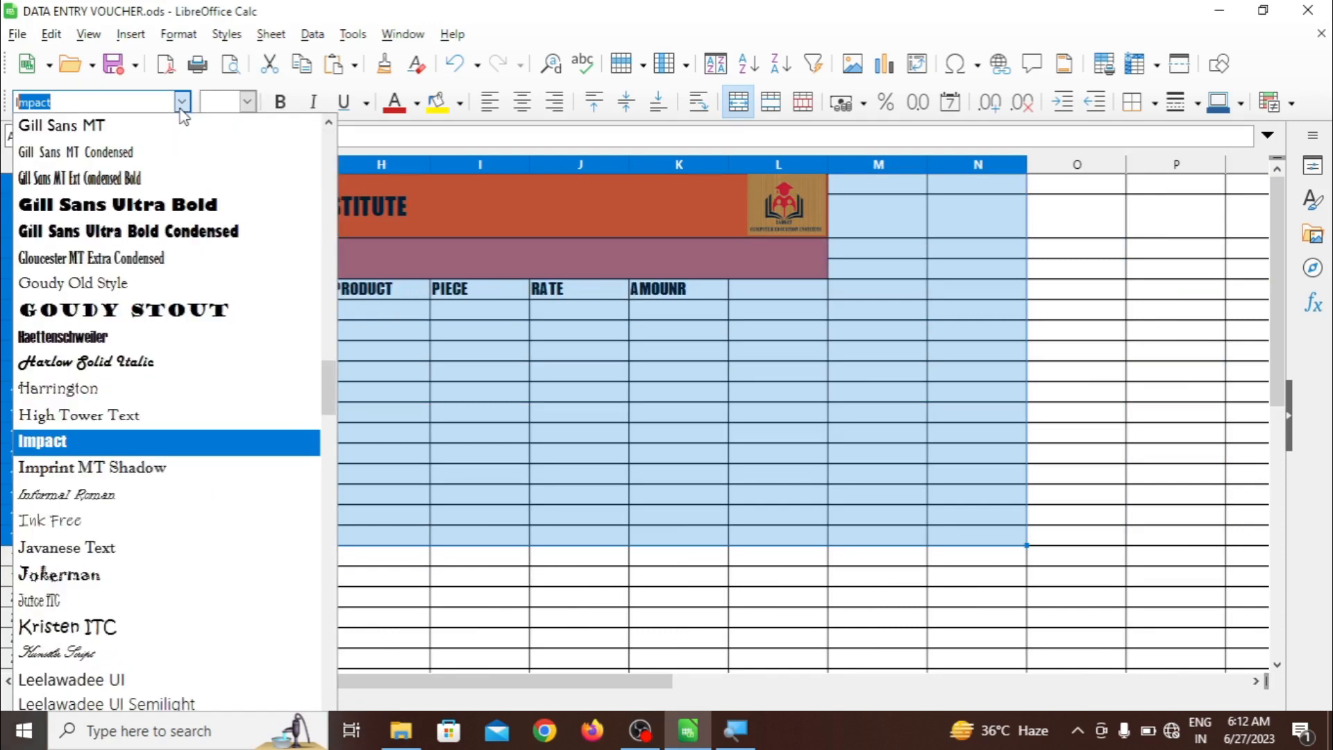
pyautogui.click(167, 468)
pyautogui.click(408, 476)
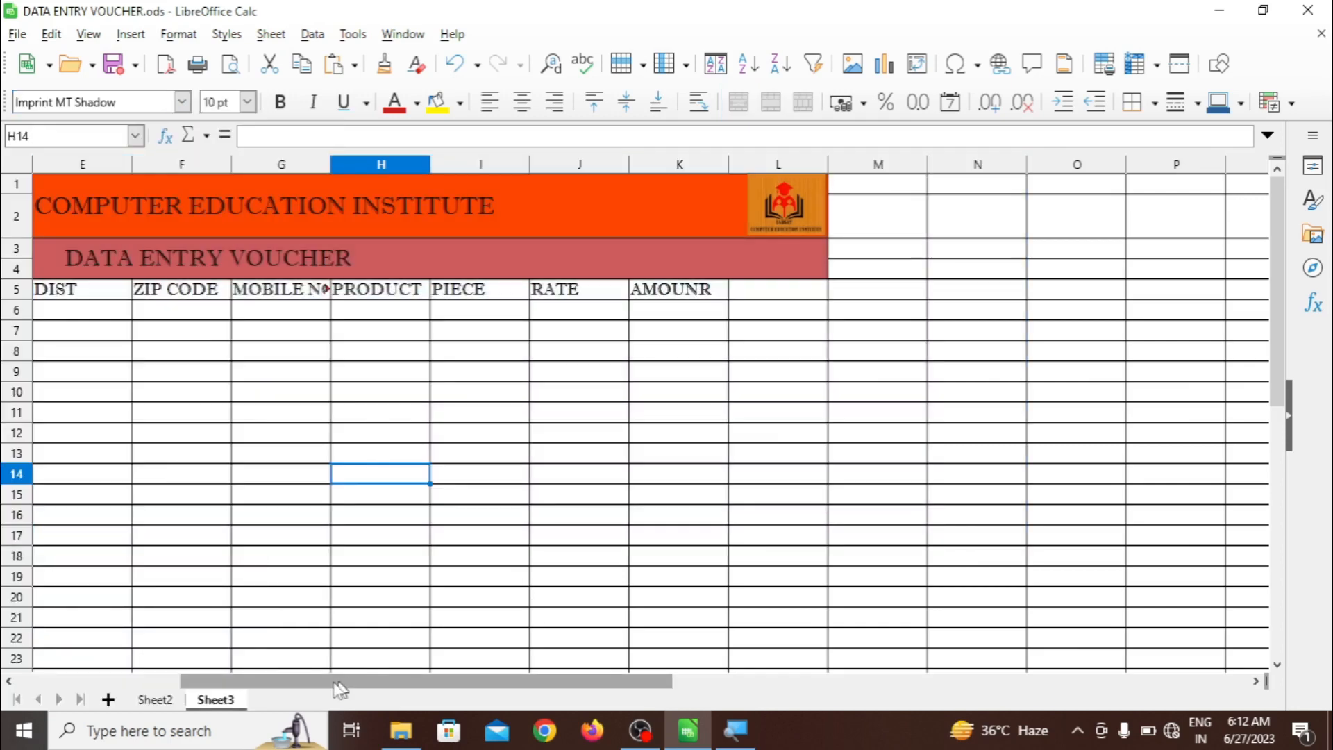
pyautogui.moveTo(291, 684); pyautogui.dragTo(48, 632)
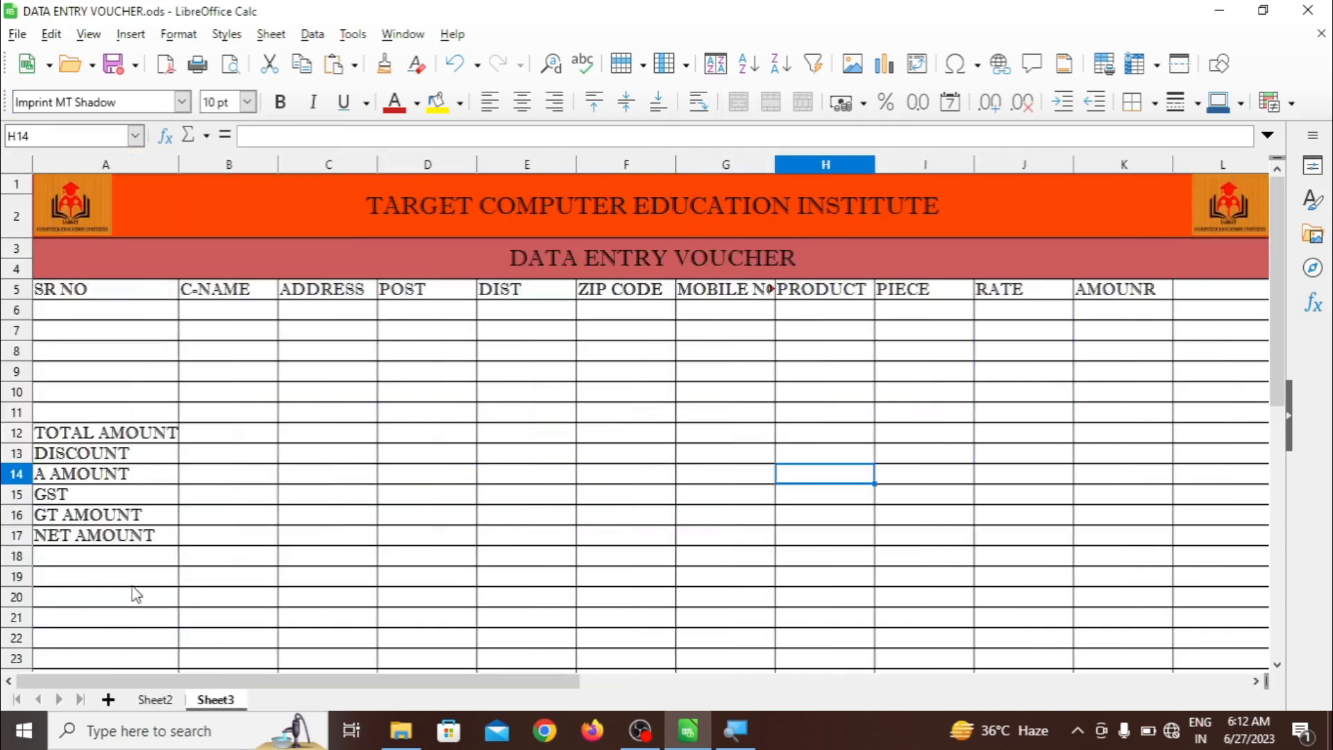
pyautogui.doubleClick(776, 166)
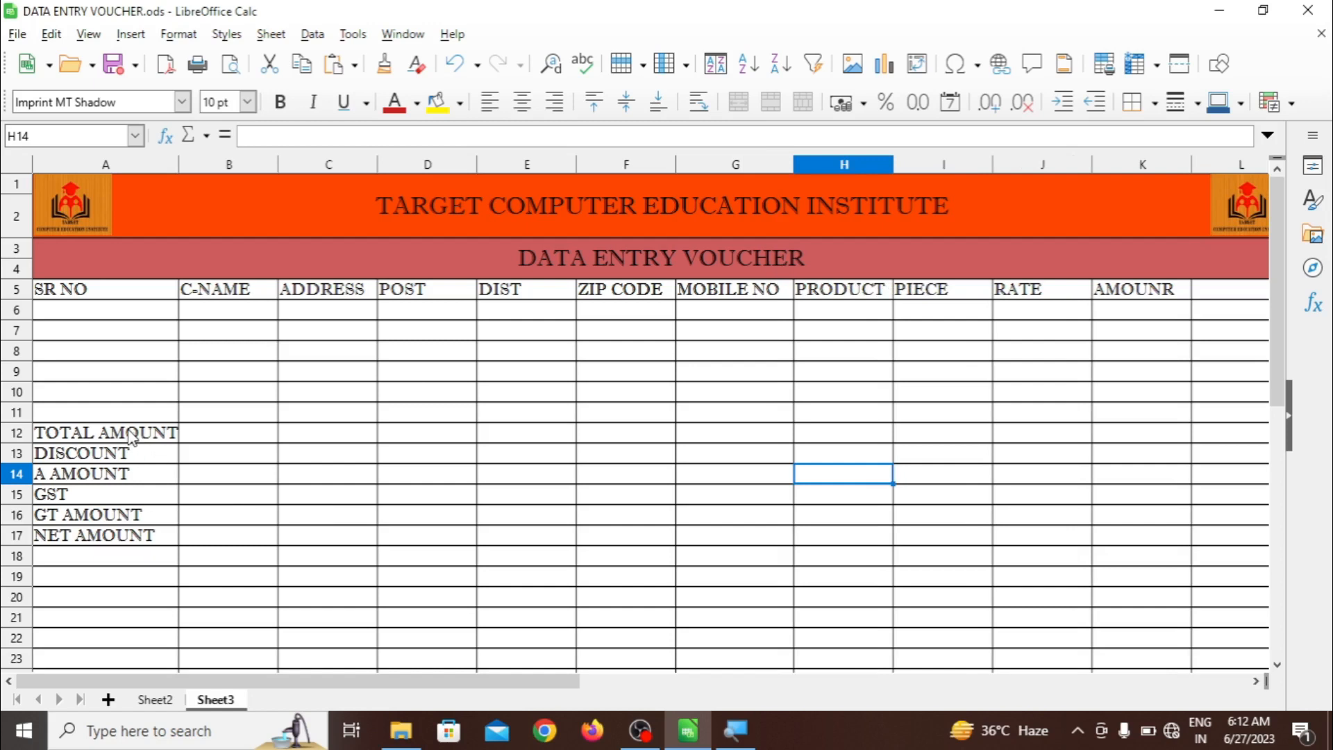
# Fill summary rows A12:L17 with SandyBrown orange, replacing a trial green fill
pyautogui.moveTo(132, 437); pyautogui.dragTo(1180, 546)
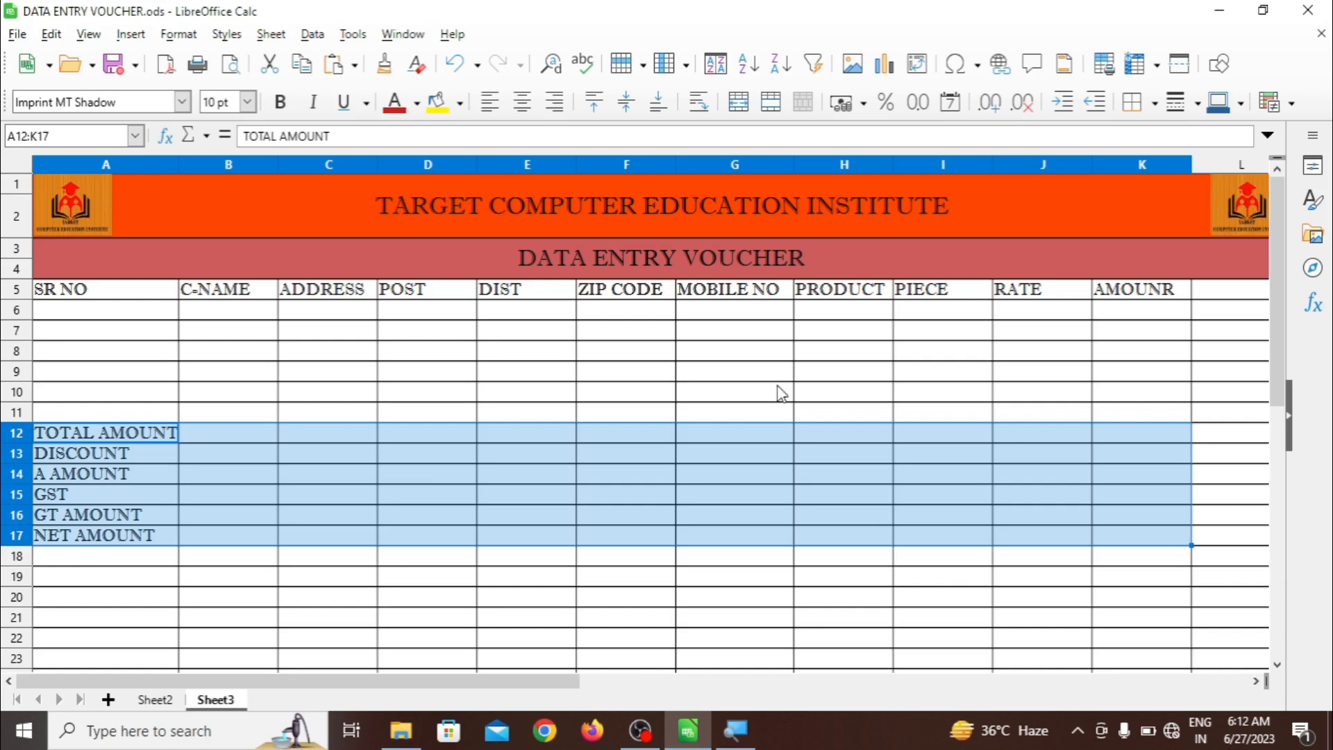
pyautogui.click(462, 102)
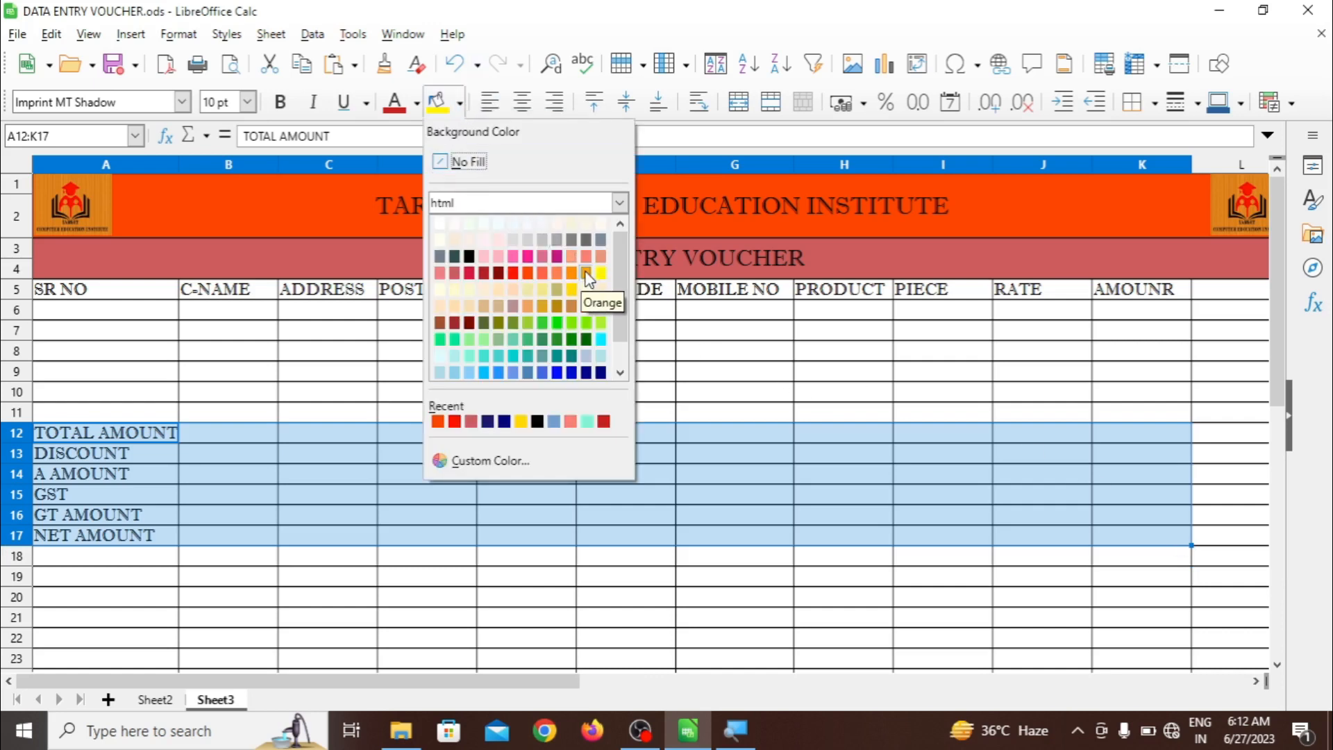
pyautogui.click(587, 323)
pyautogui.click(500, 433)
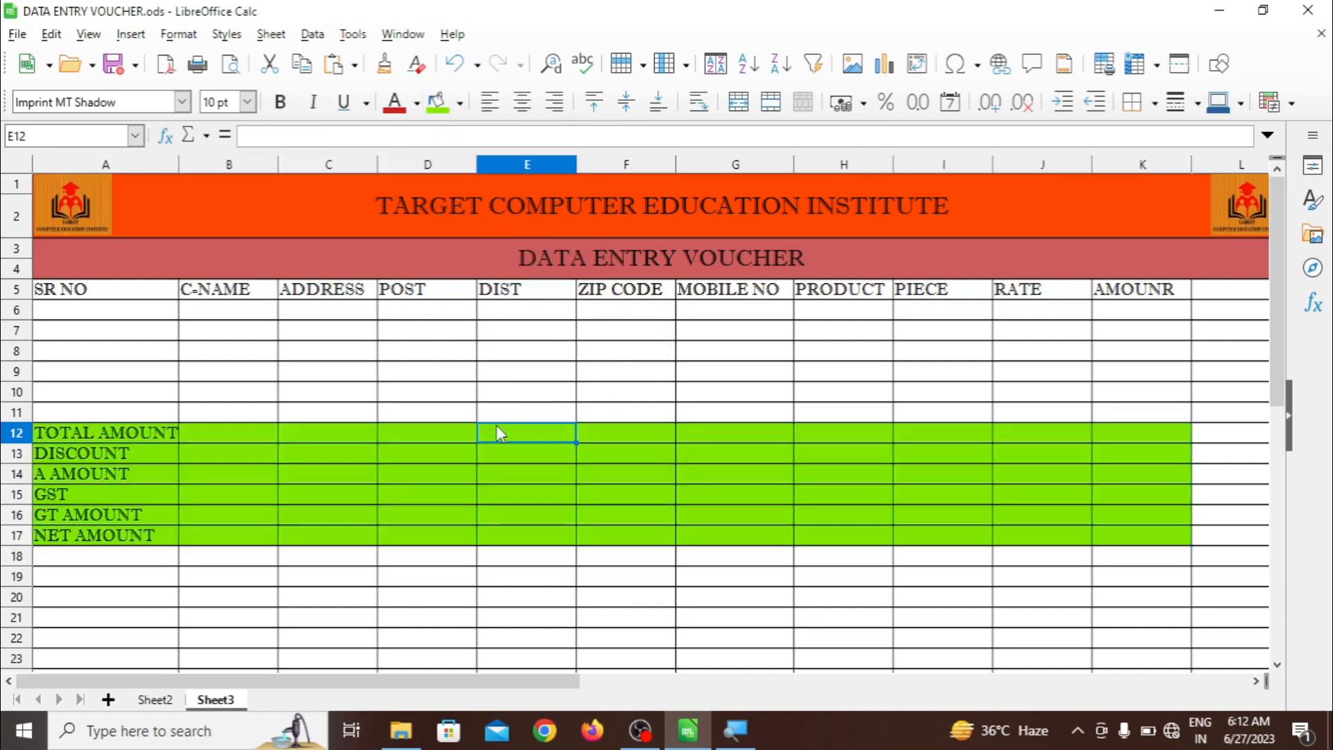
pyautogui.moveTo(172, 428); pyautogui.dragTo(1116, 529)
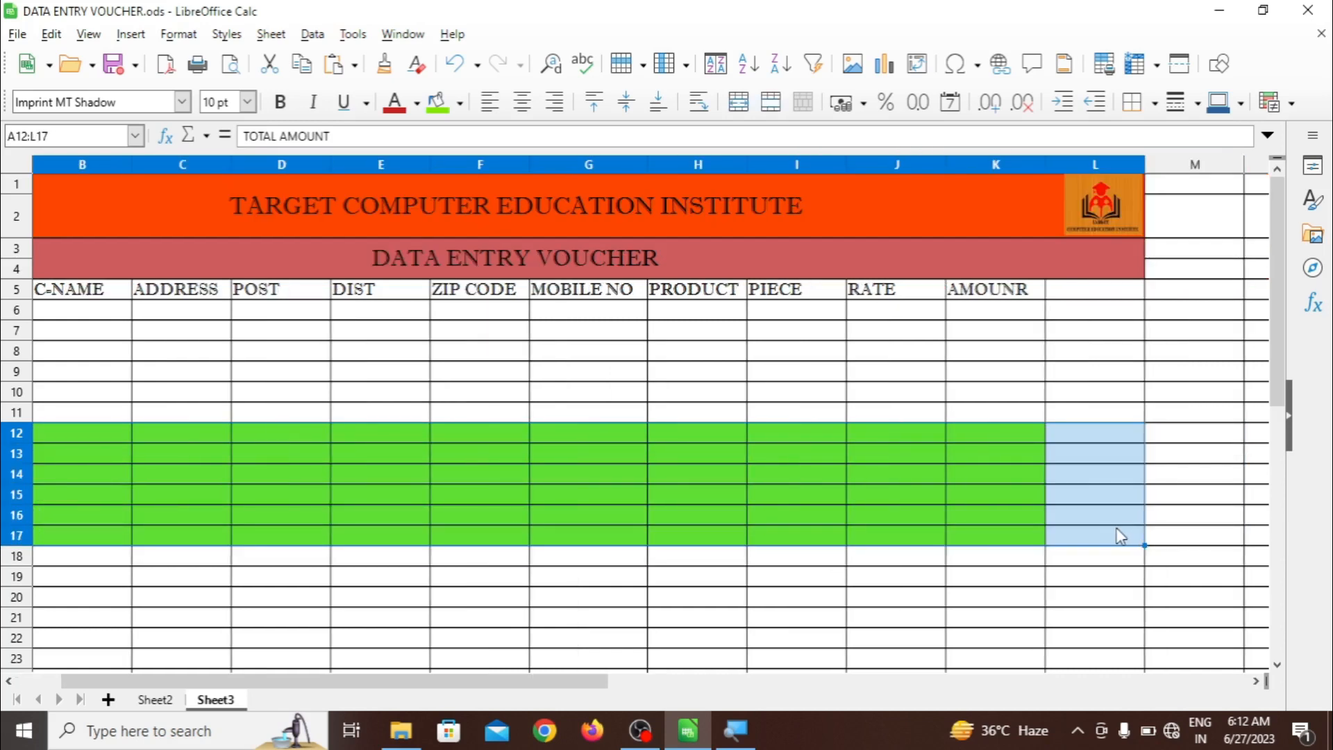
pyautogui.click(461, 105)
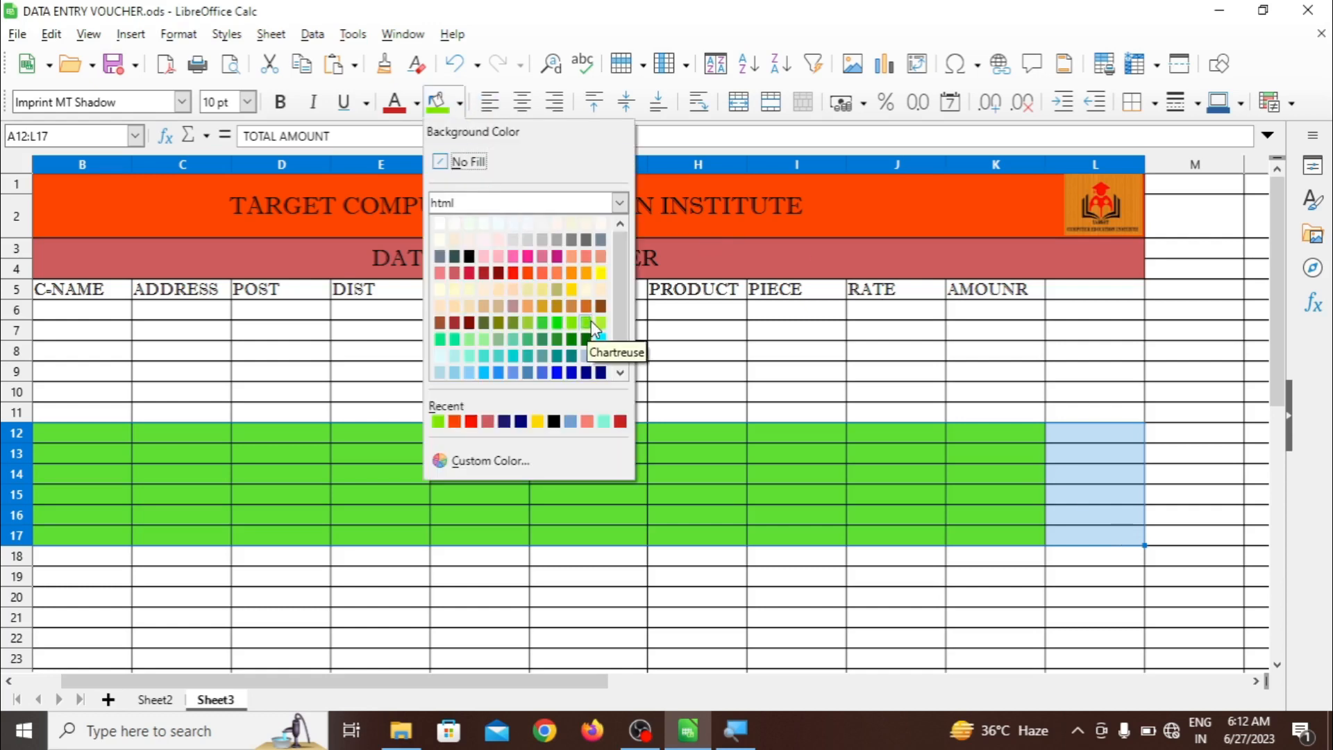
pyautogui.click(527, 303)
pyautogui.click(583, 372)
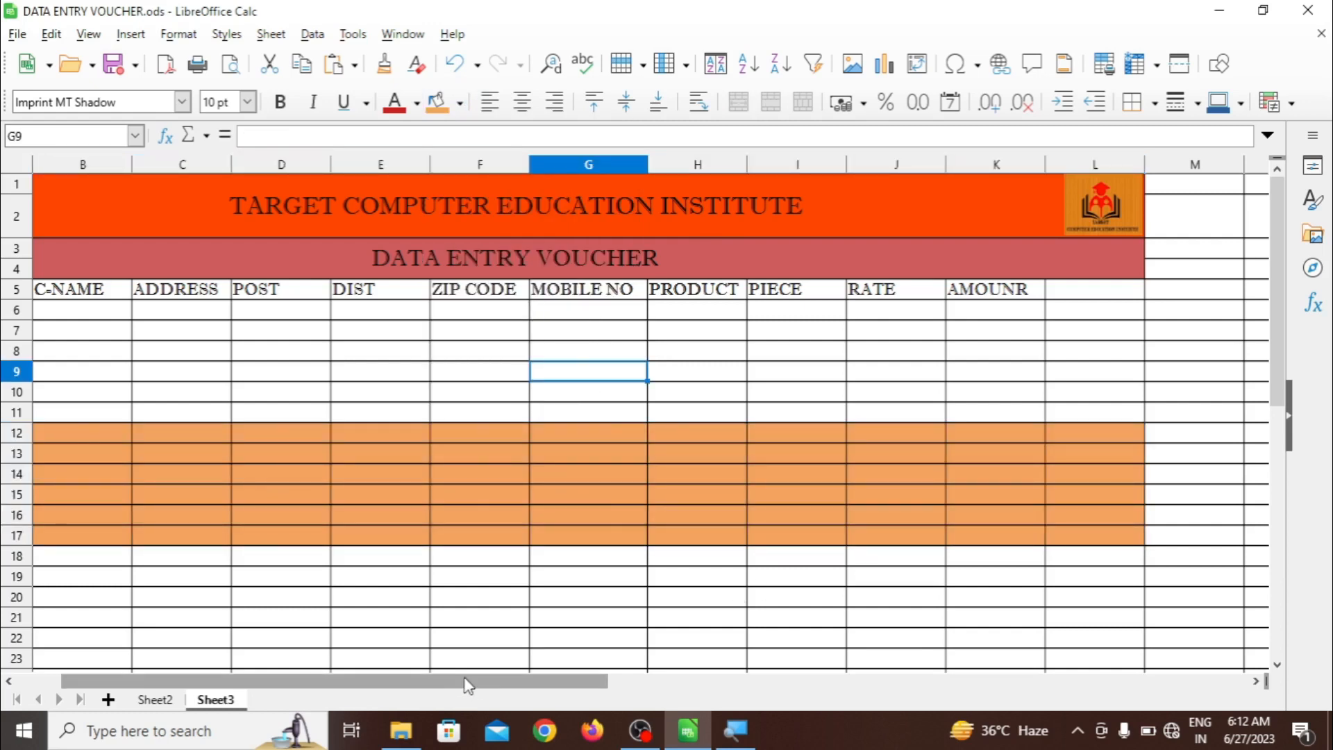
# Fill the header cells A5:L5, SR NO through AMOUNR, with a CornflowerBlue background
pyautogui.moveTo(466, 684); pyautogui.dragTo(420, 684)
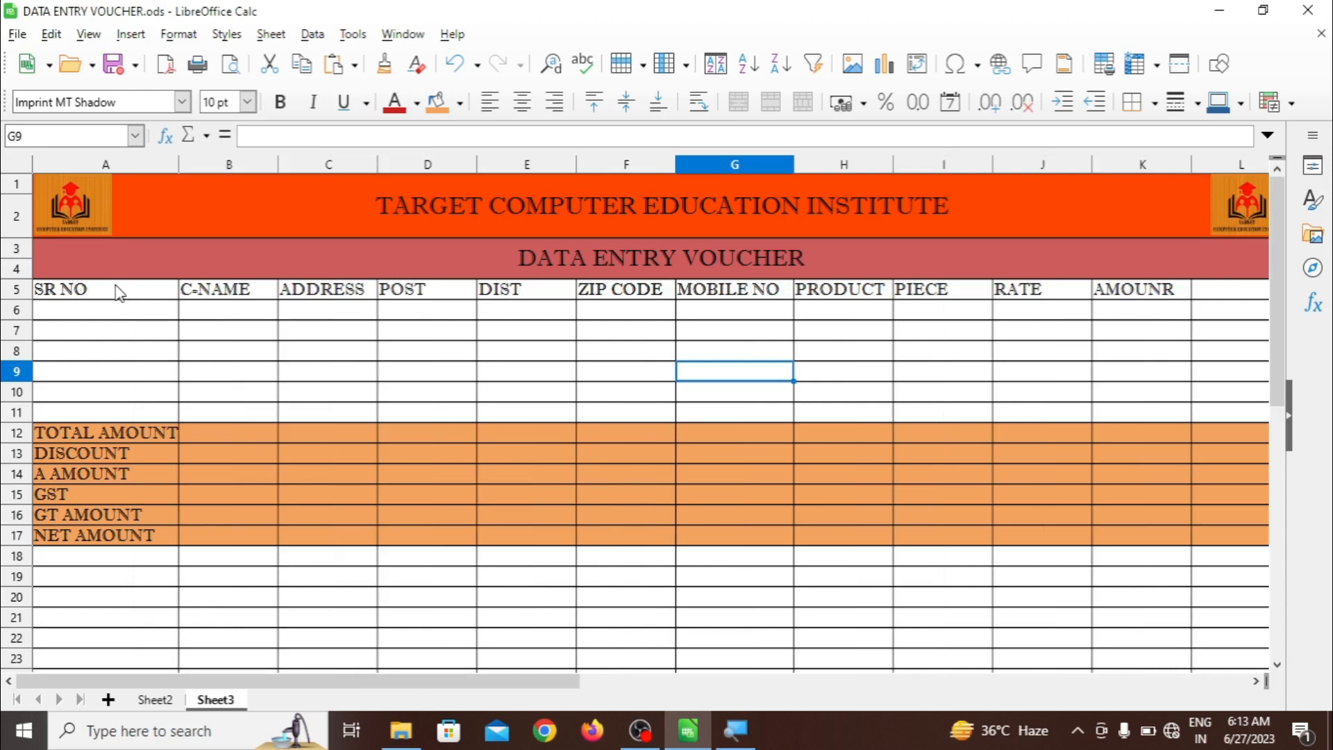
pyautogui.moveTo(118, 291); pyautogui.dragTo(1139, 295)
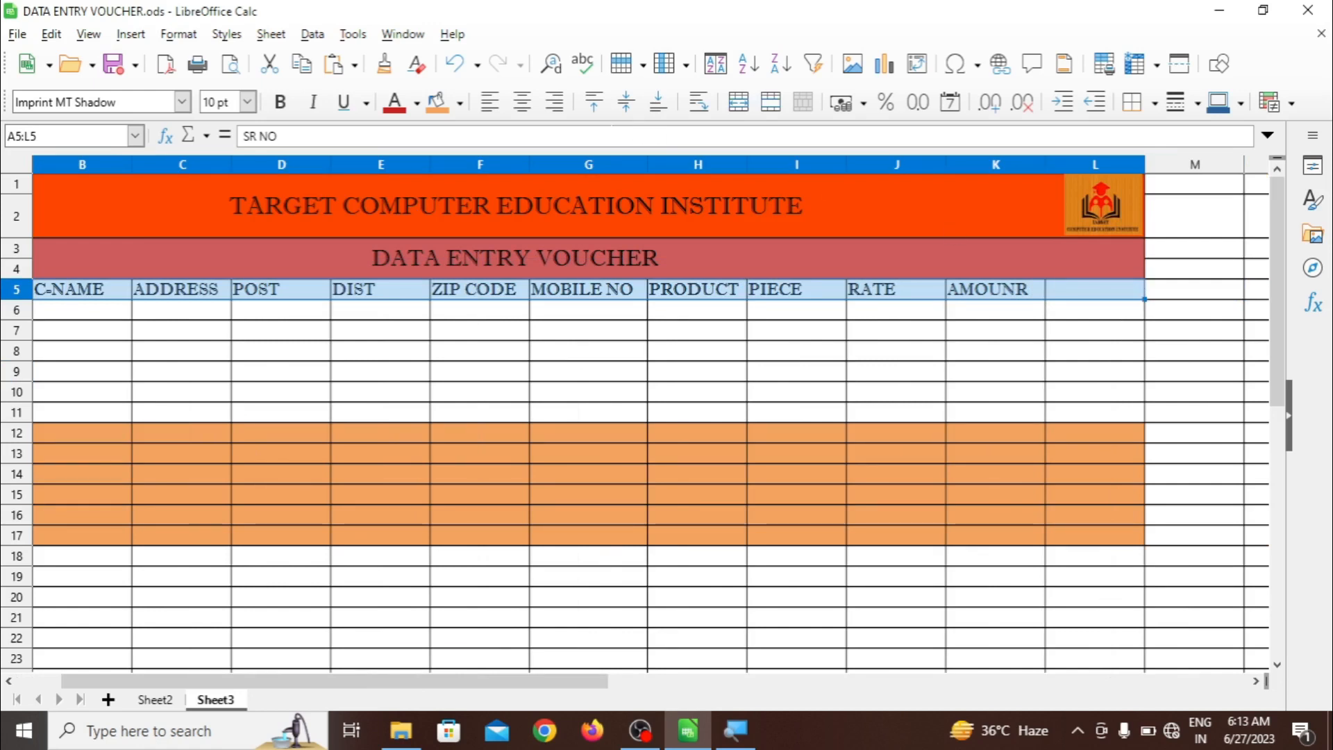
pyautogui.click(461, 103)
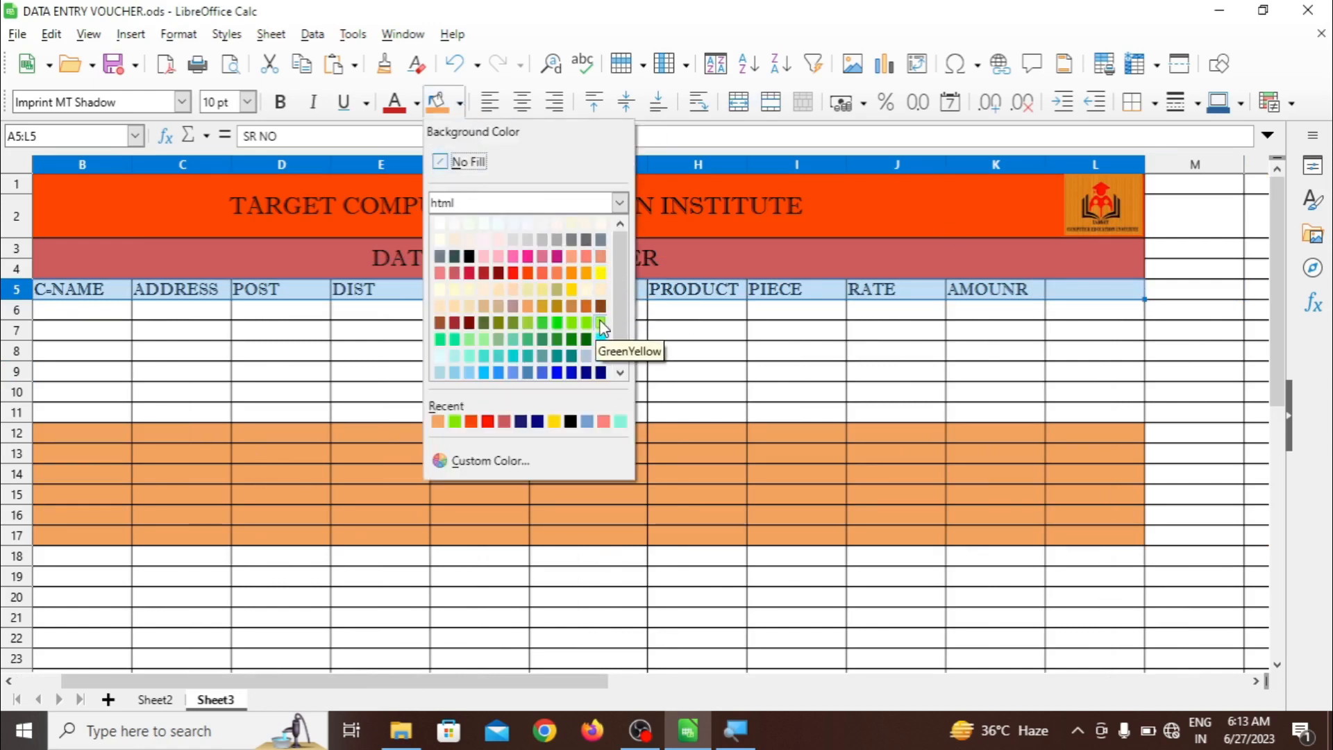
pyautogui.click(529, 373)
pyautogui.click(589, 378)
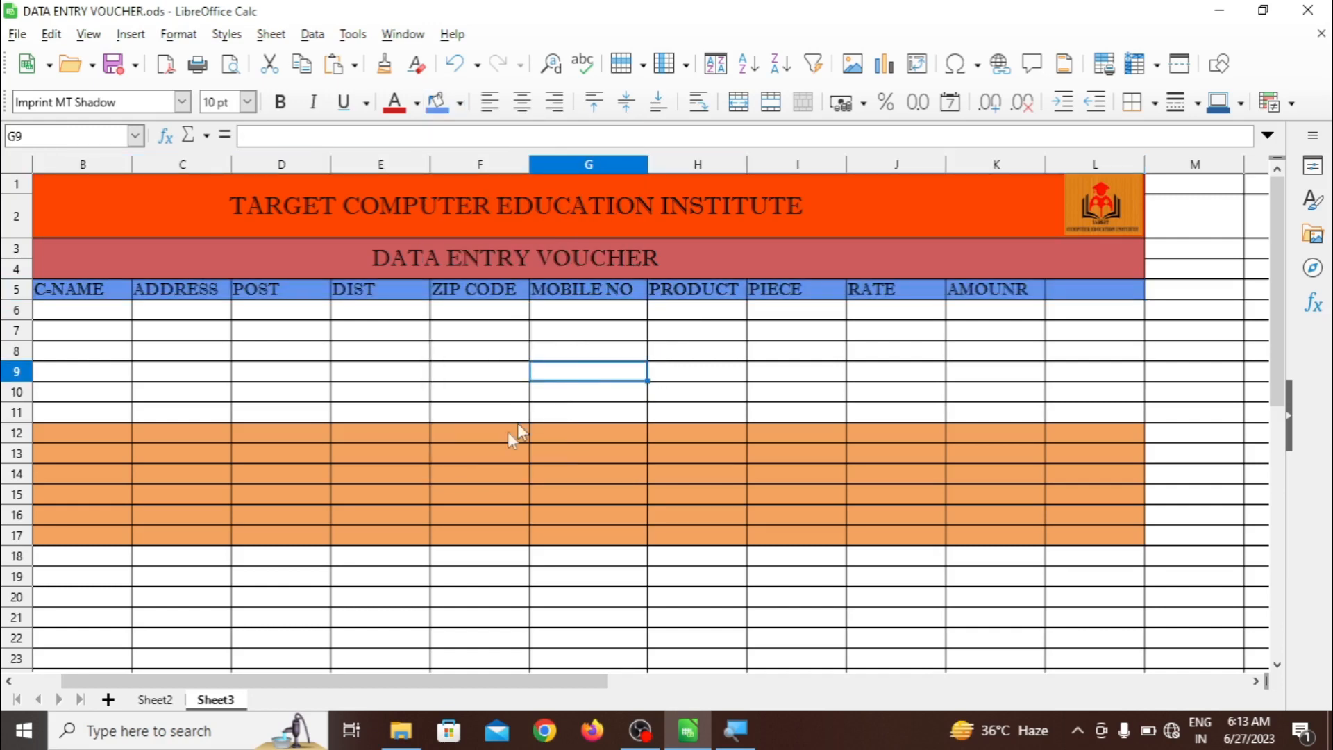
pyautogui.moveTo(322, 683); pyautogui.dragTo(277, 684)
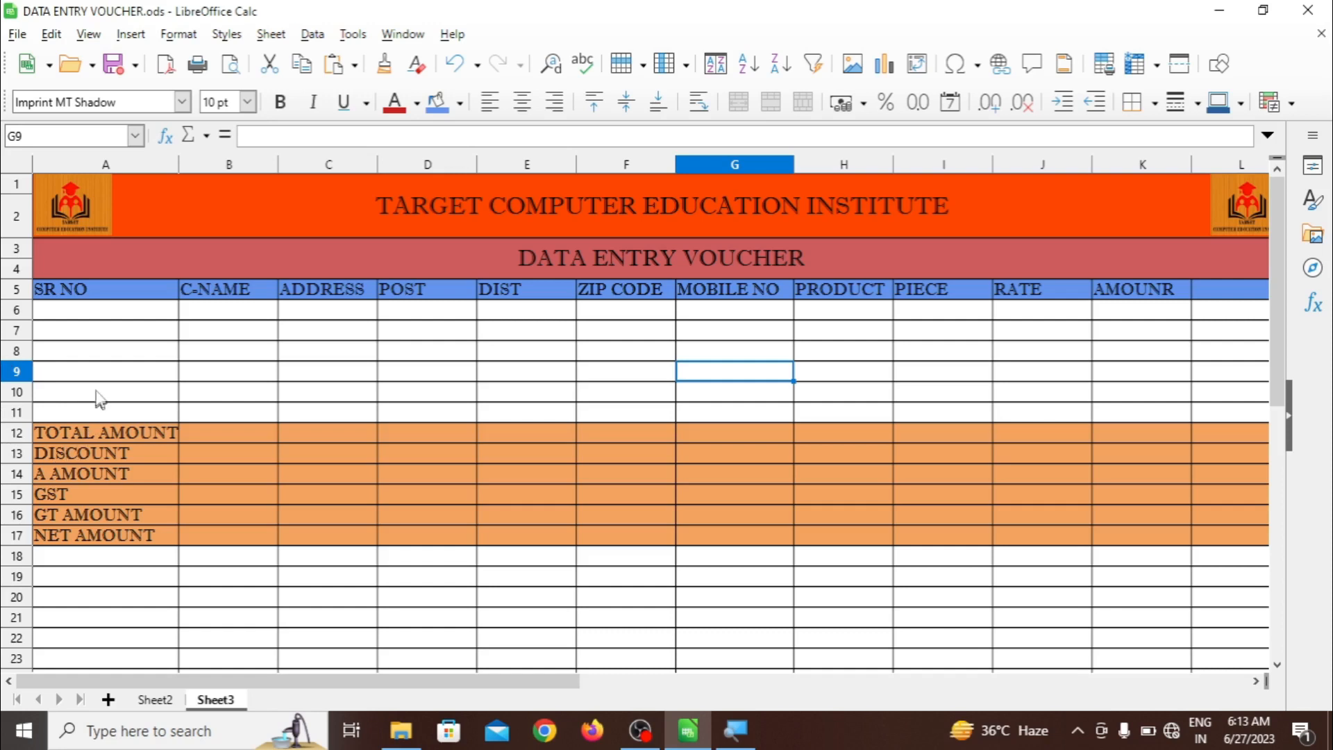
pyautogui.click(87, 315)
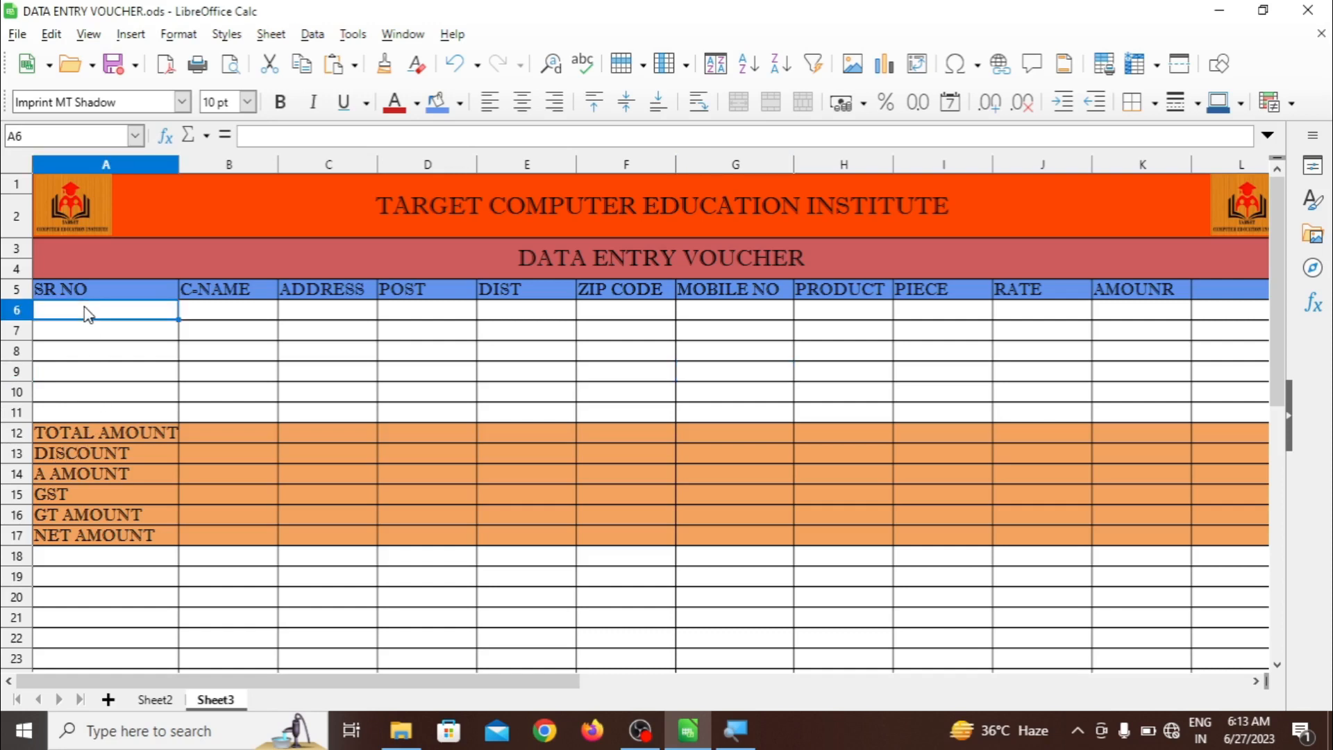
pyautogui.write('1')
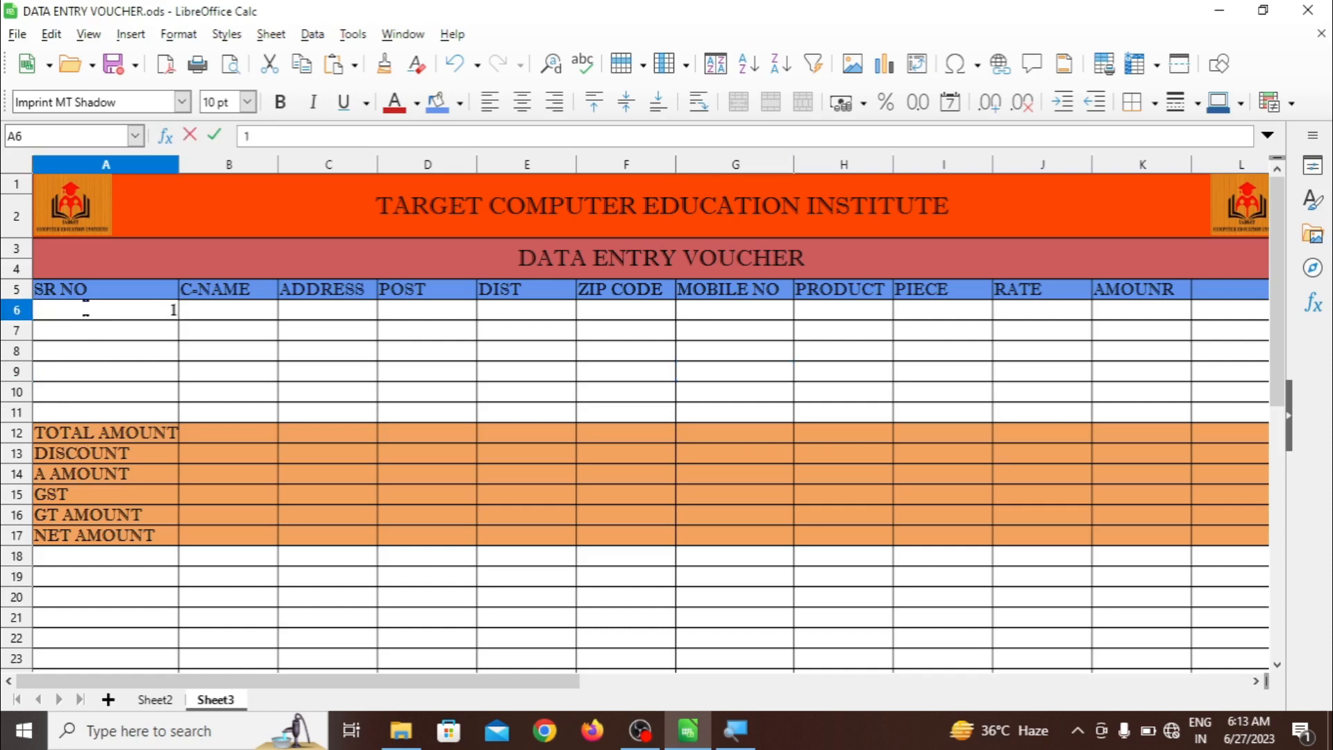
pyautogui.press('Return')
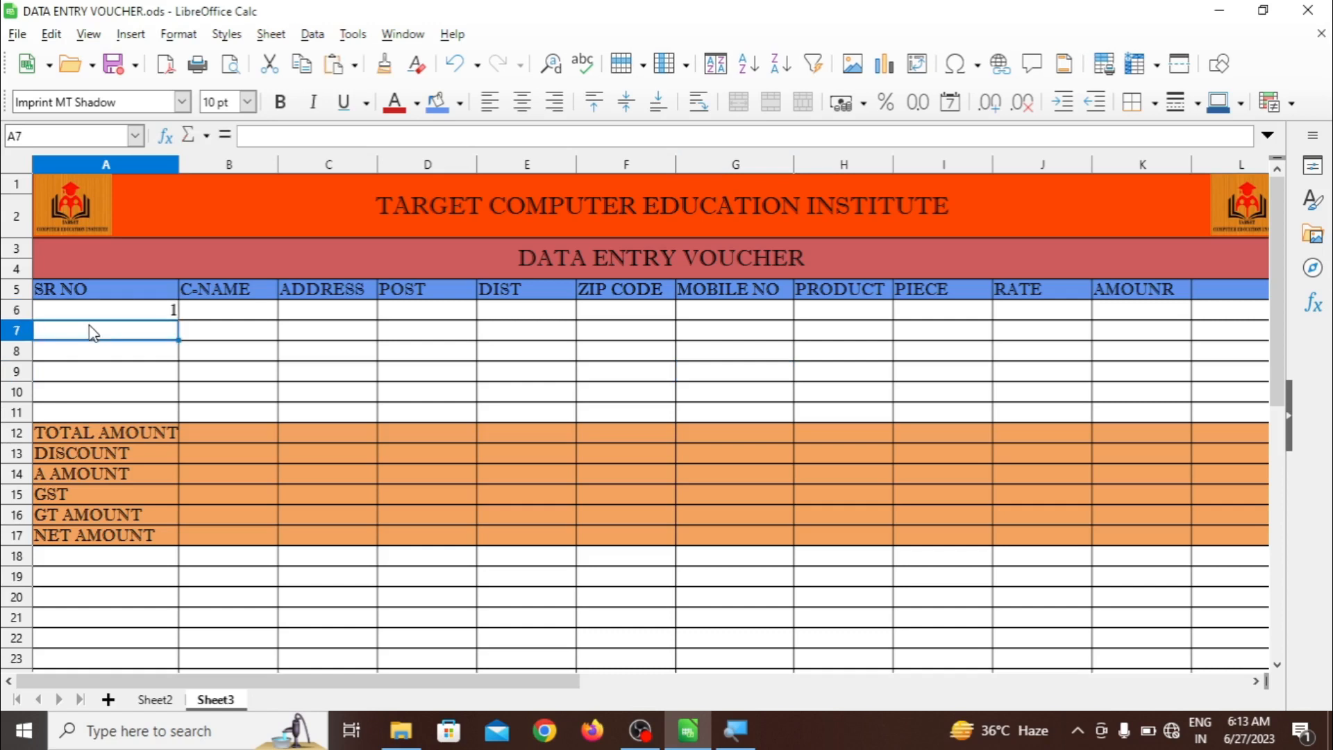
pyautogui.write('2')
pyautogui.press('Return')
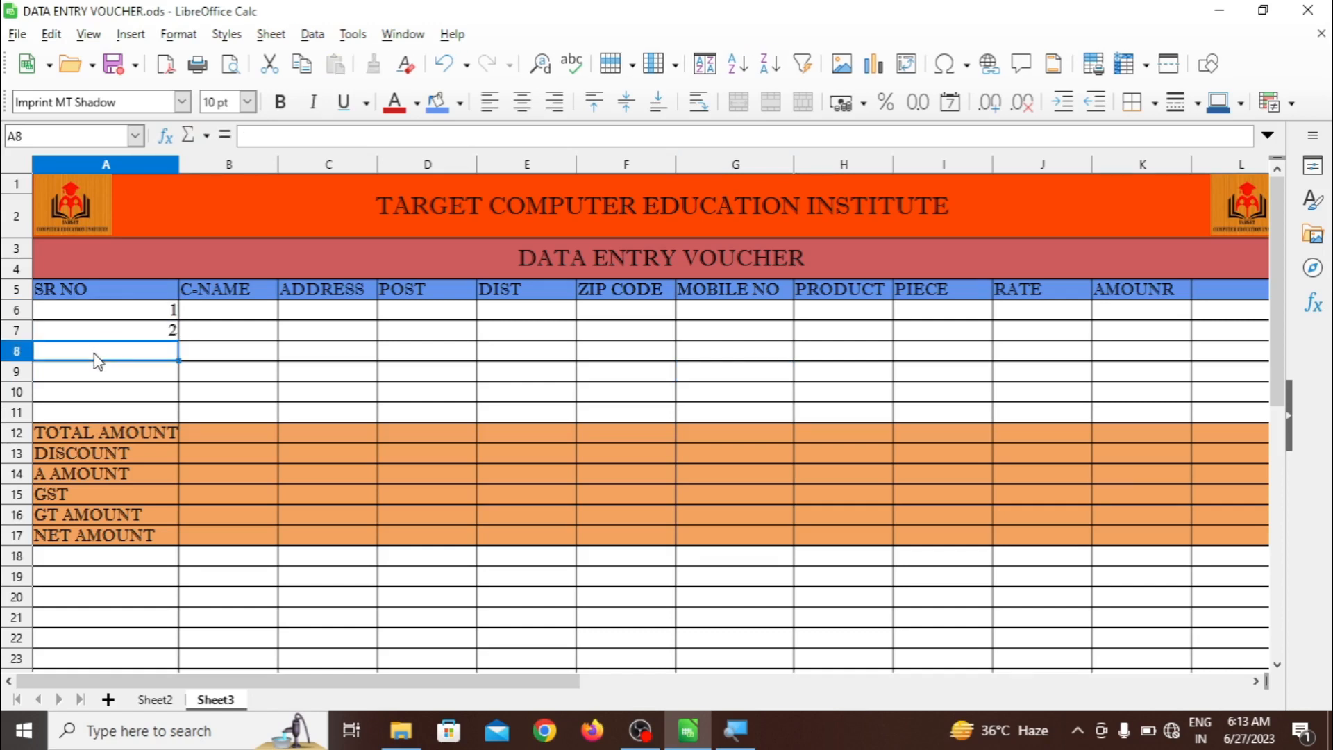
pyautogui.write('3')
pyautogui.press('Return')
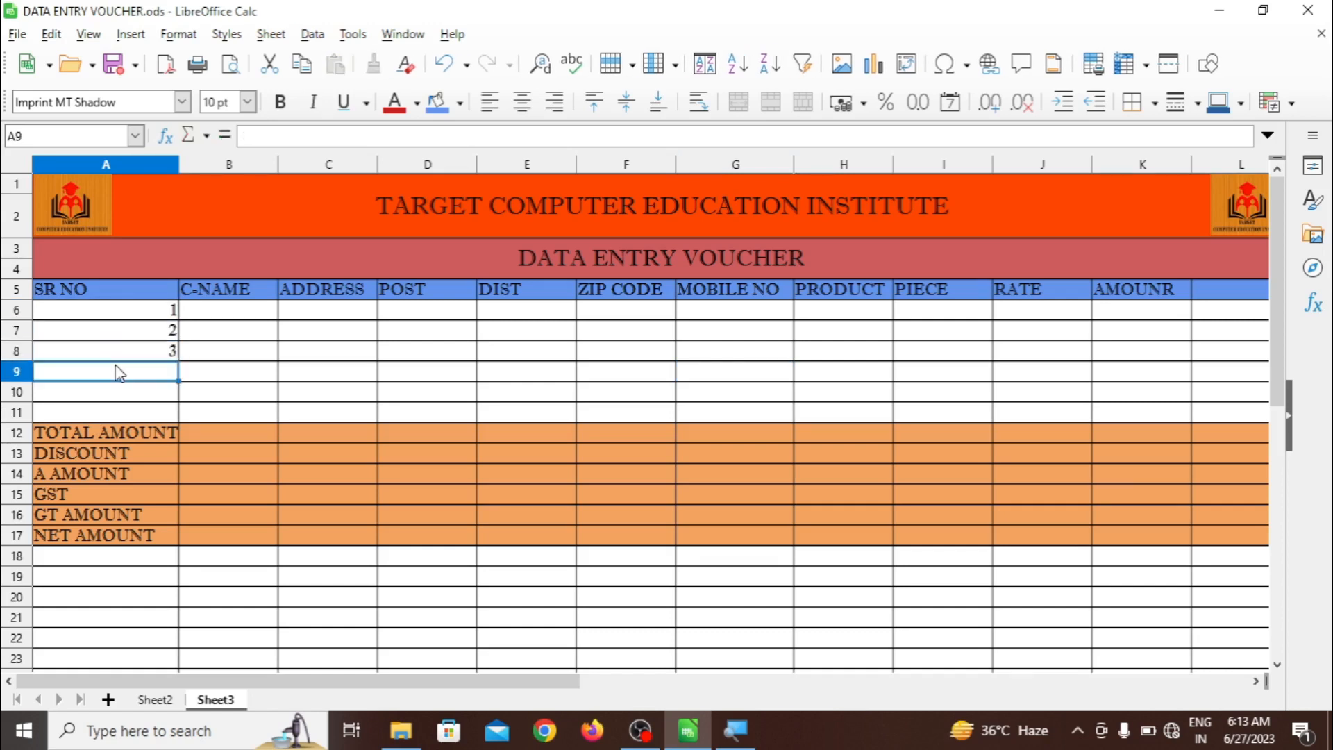
pyautogui.click(171, 316)
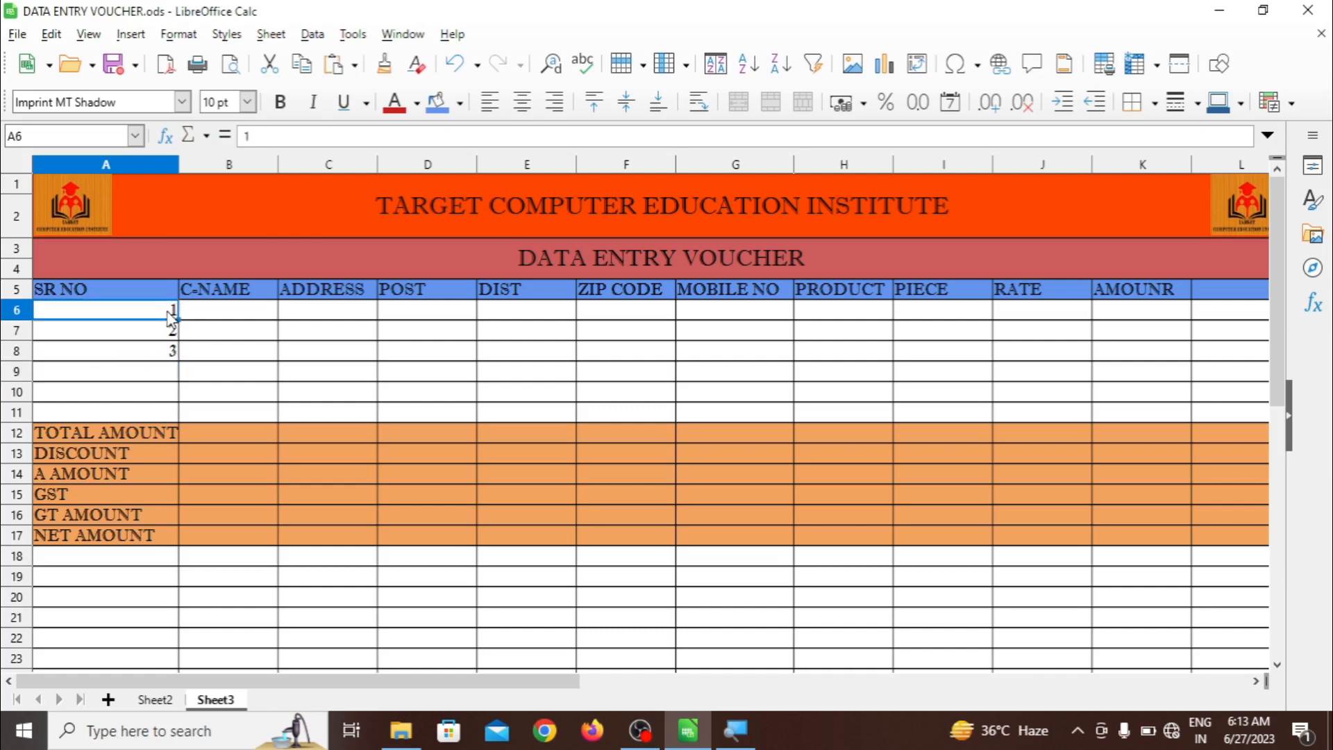
pyautogui.moveTo(170, 316); pyautogui.dragTo(176, 370)
pyautogui.press('Delete')
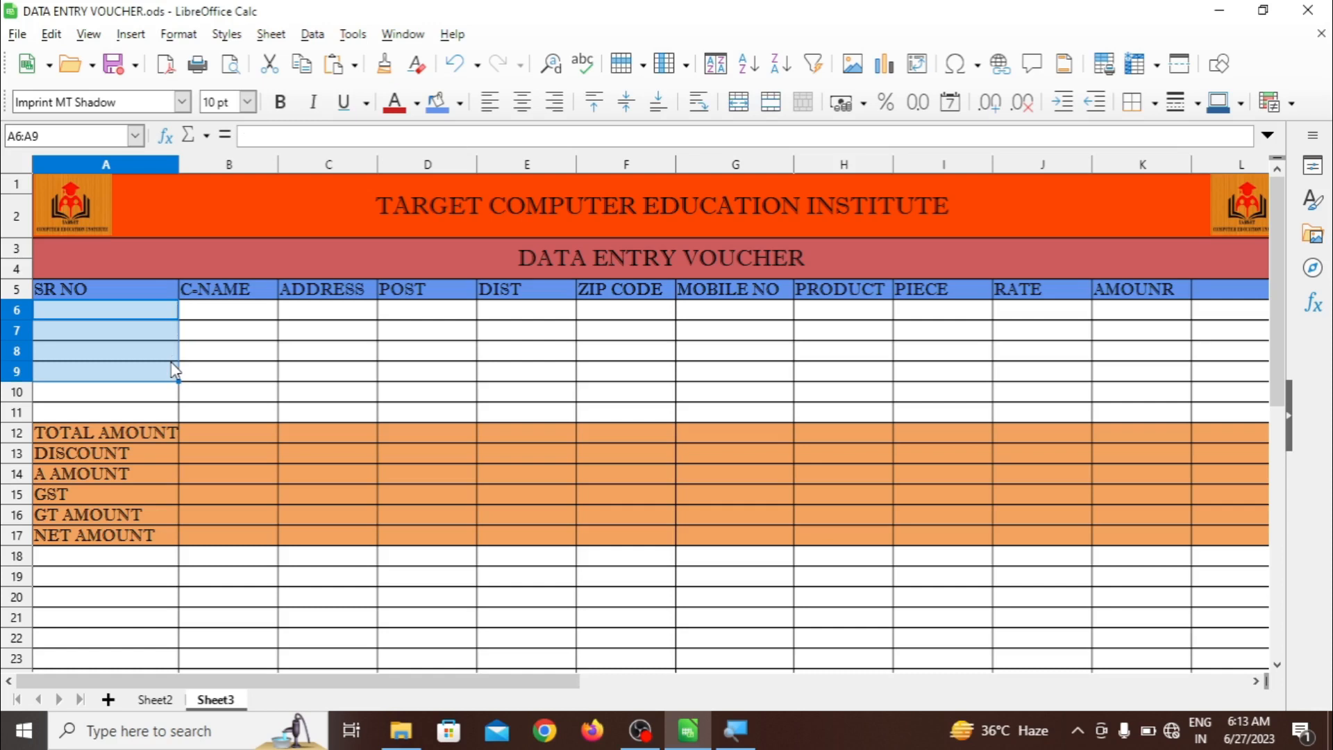
pyautogui.click(154, 700)
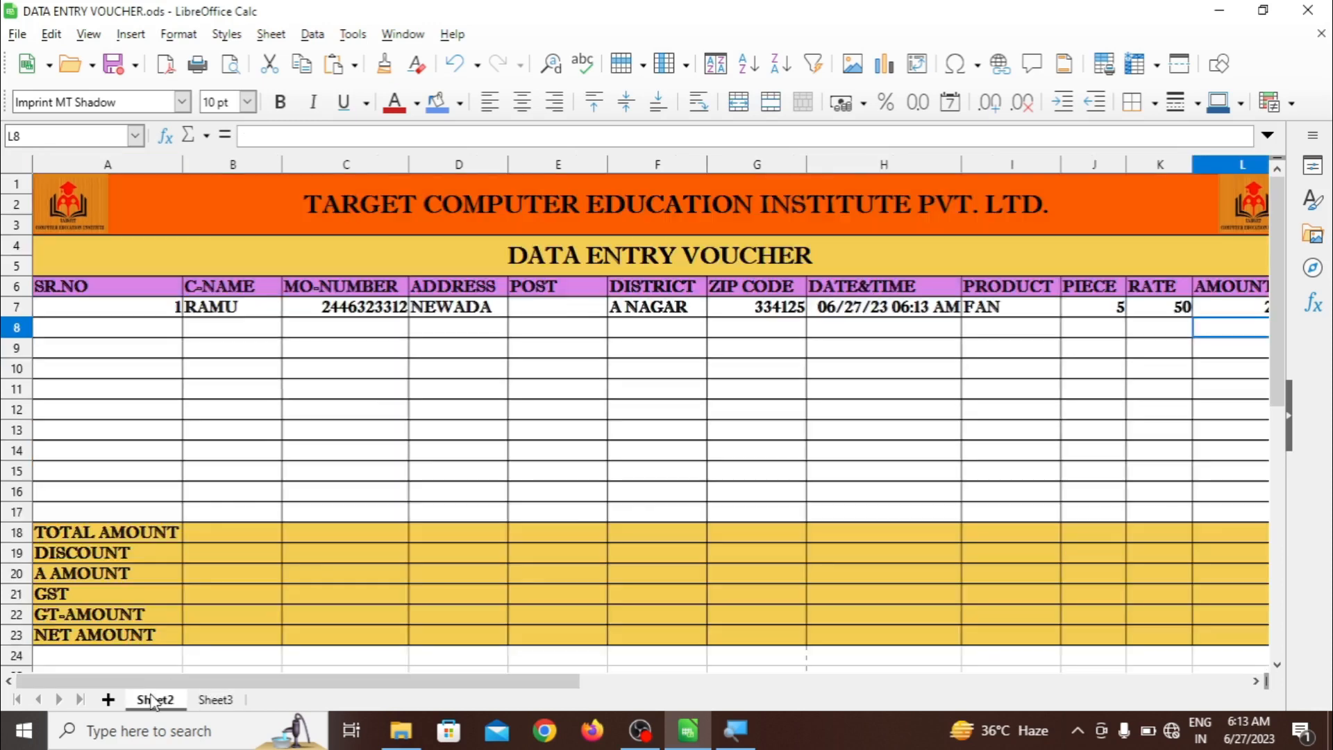
pyautogui.click(129, 369)
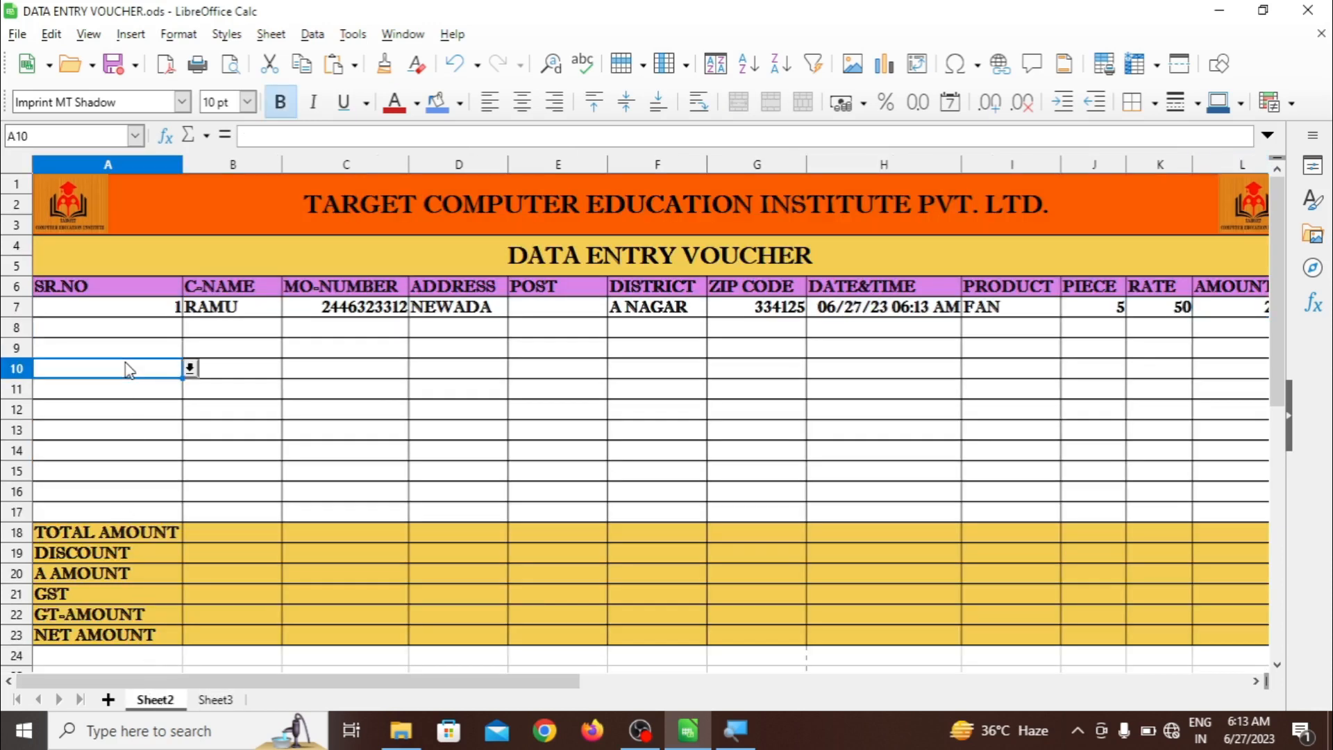
pyautogui.click(190, 368)
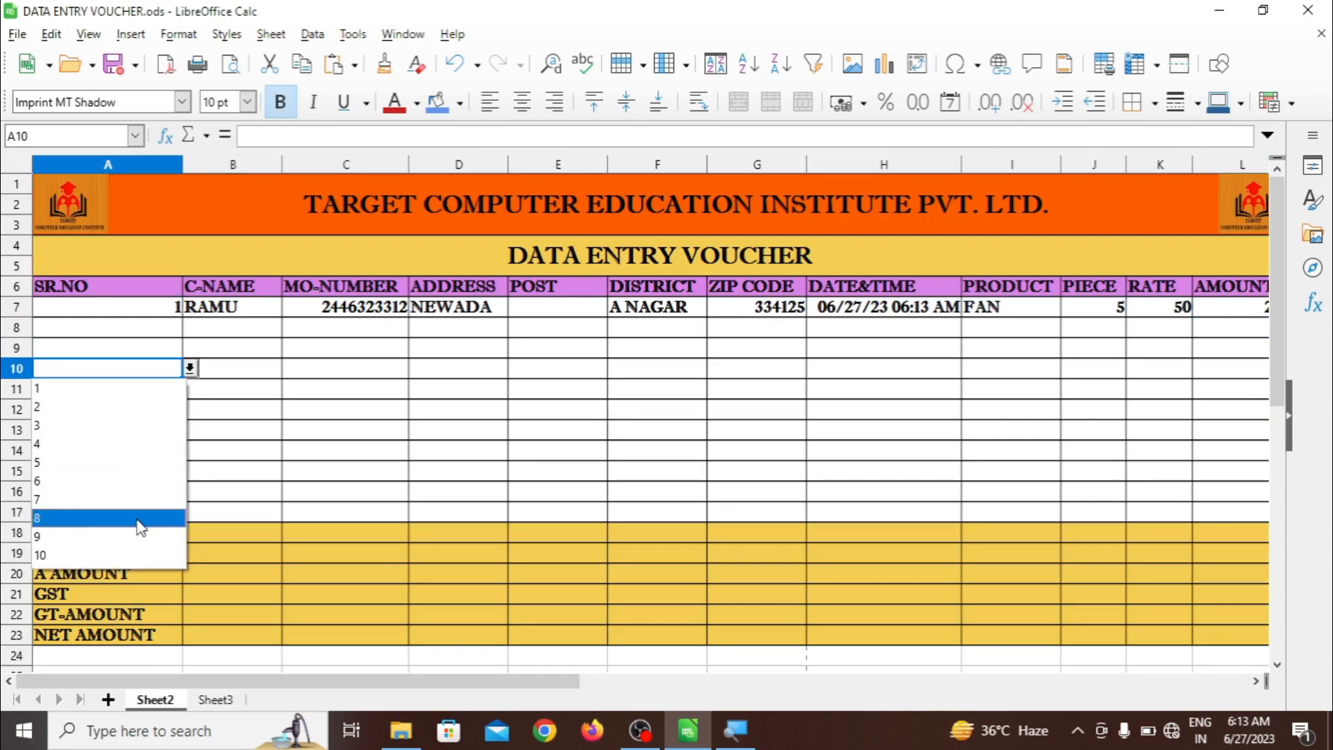
pyautogui.click(264, 462)
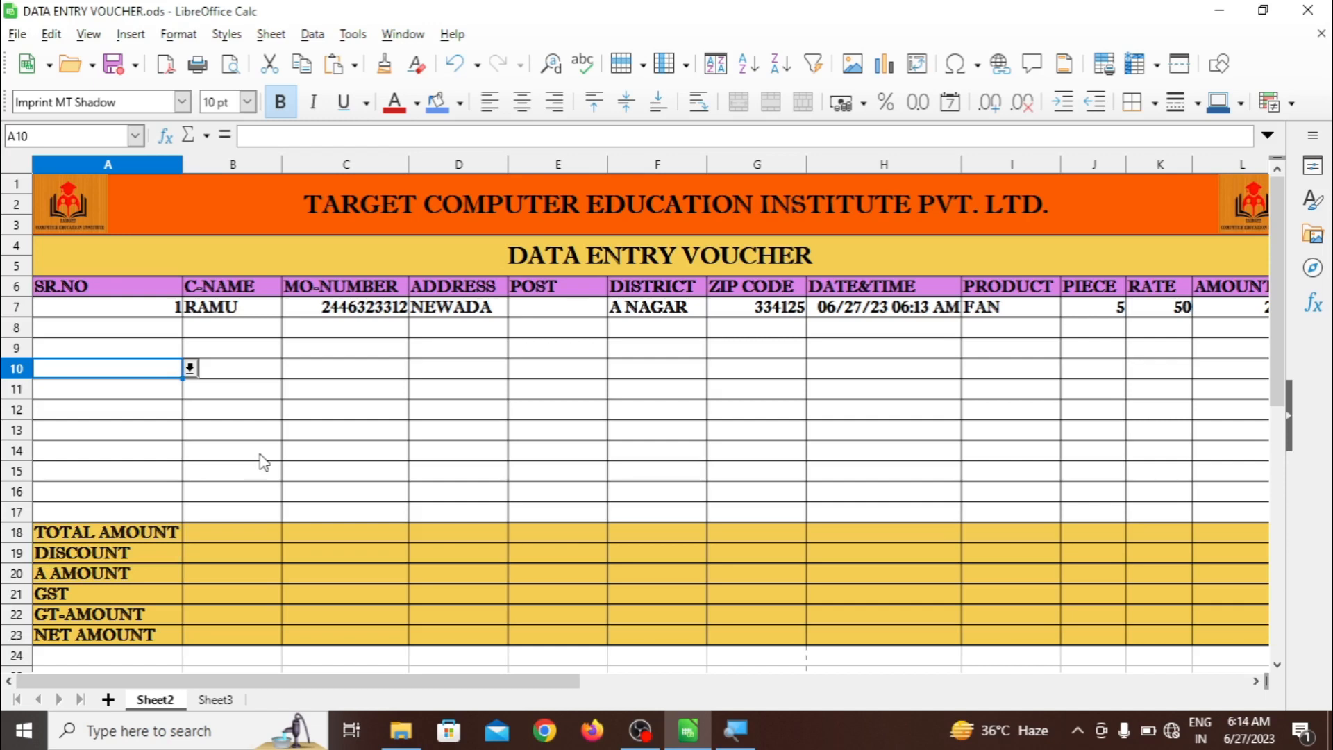
pyautogui.click(217, 699)
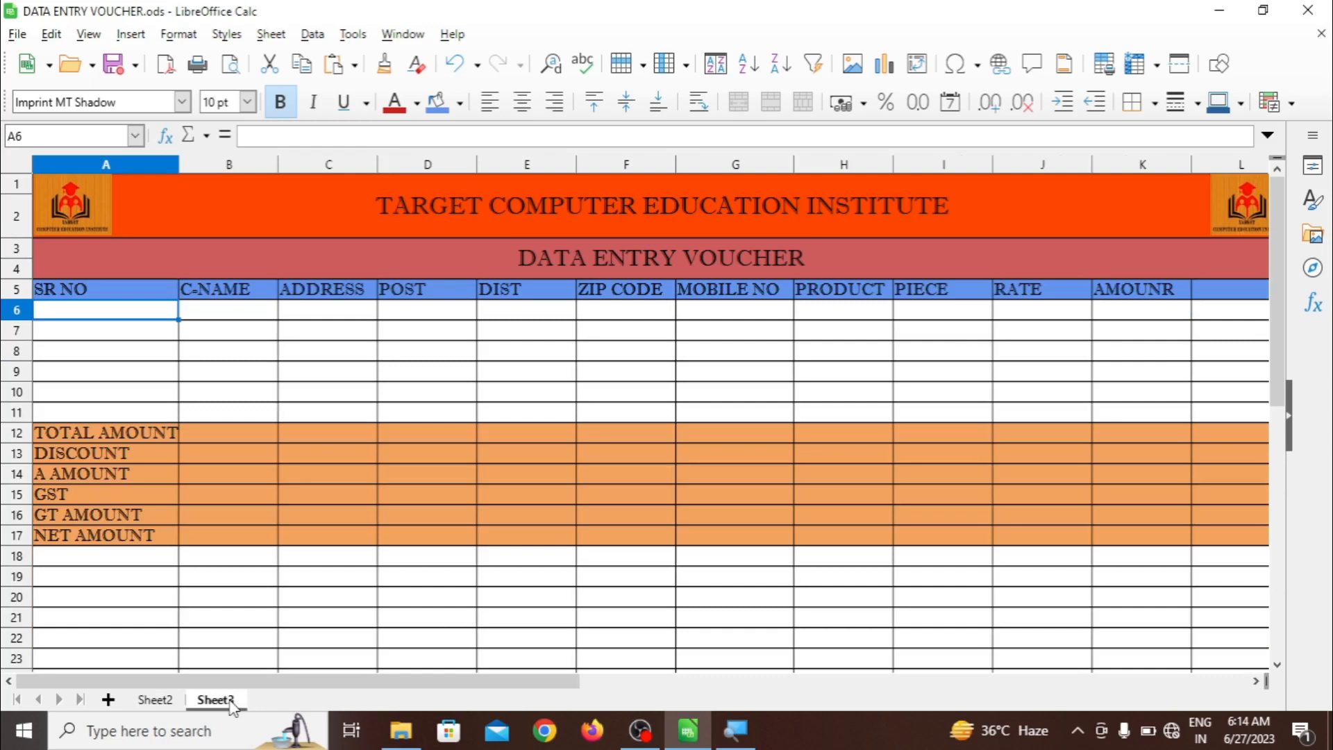
# Select SR NO cells A6:A11 and open the Data > Validity dialog
pyautogui.click(175, 375)
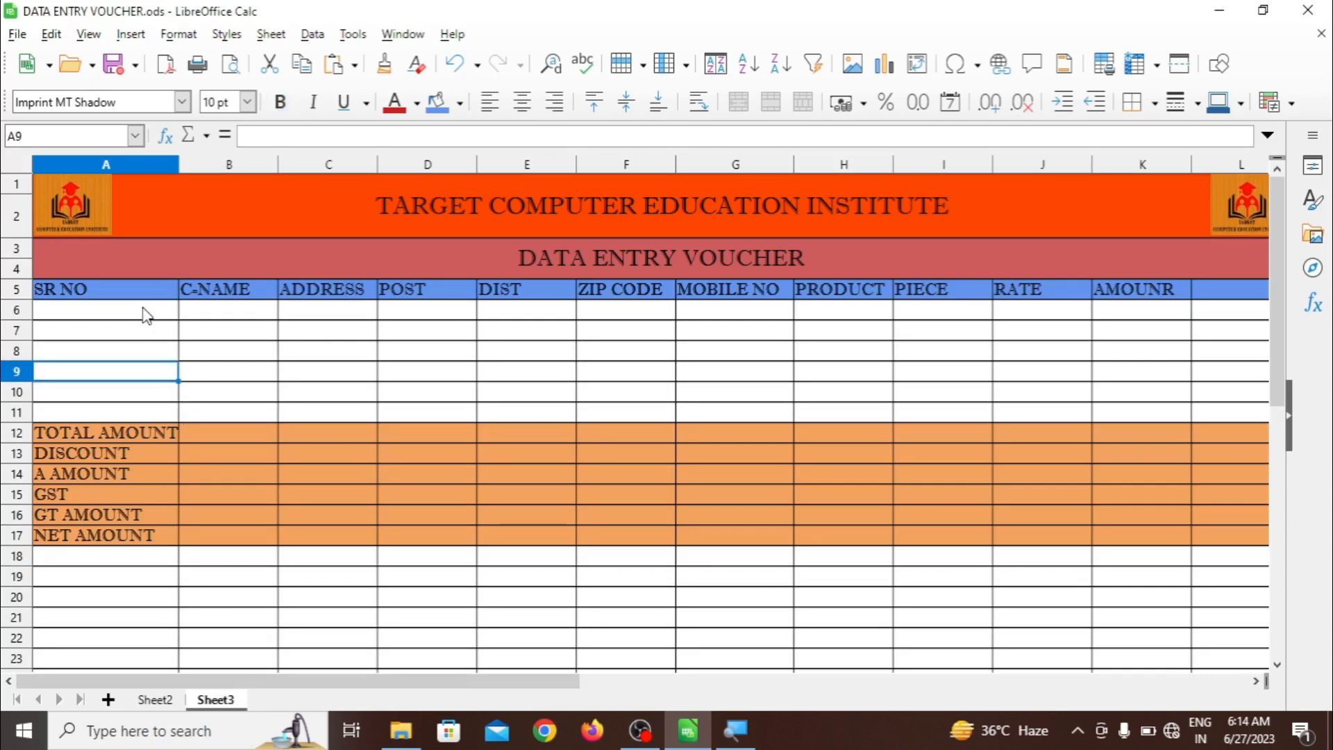
pyautogui.moveTo(146, 314); pyautogui.dragTo(153, 412)
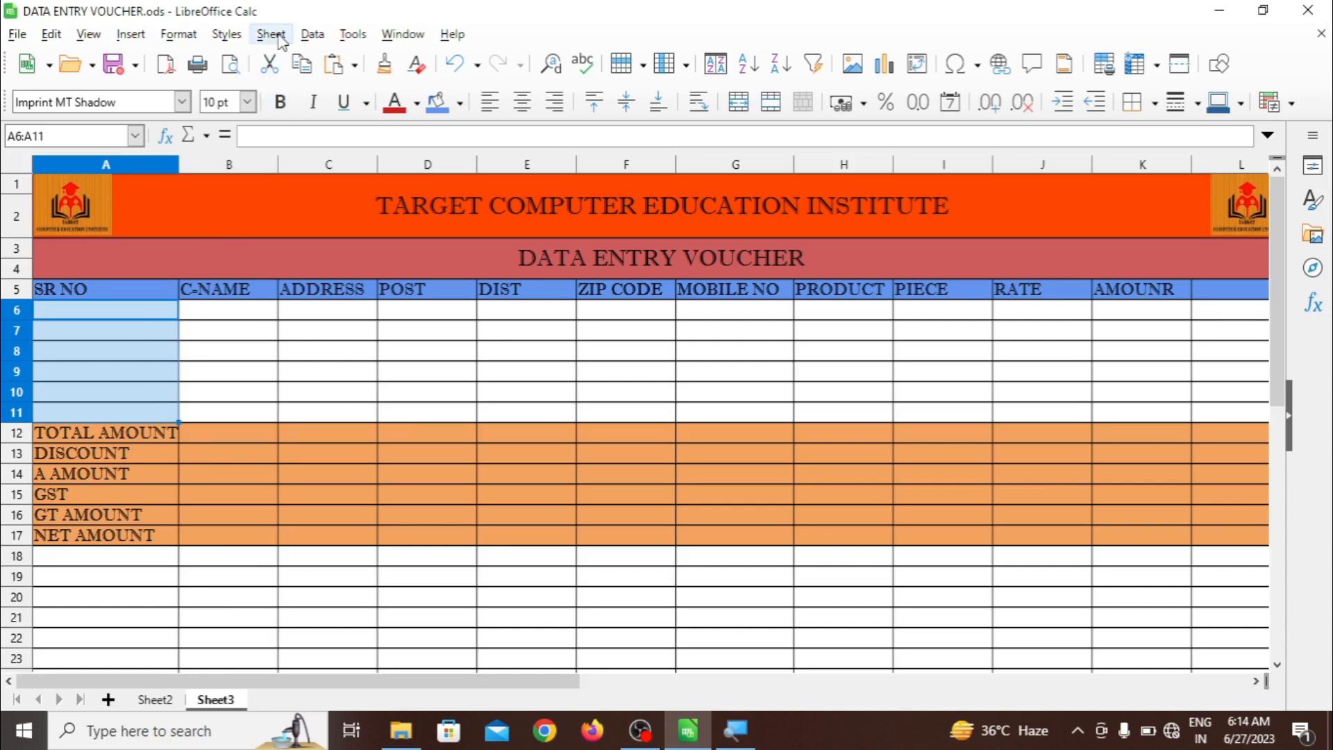
pyautogui.click(312, 35)
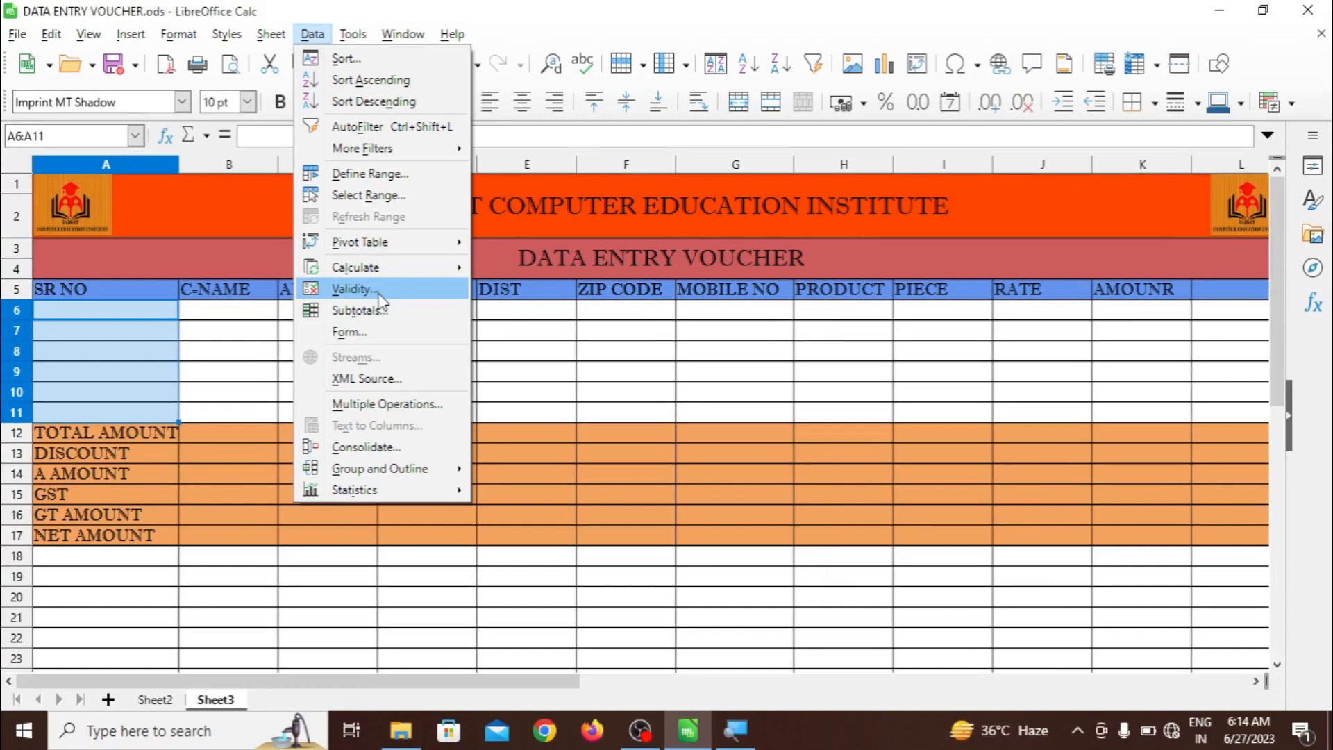
pyautogui.click(380, 296)
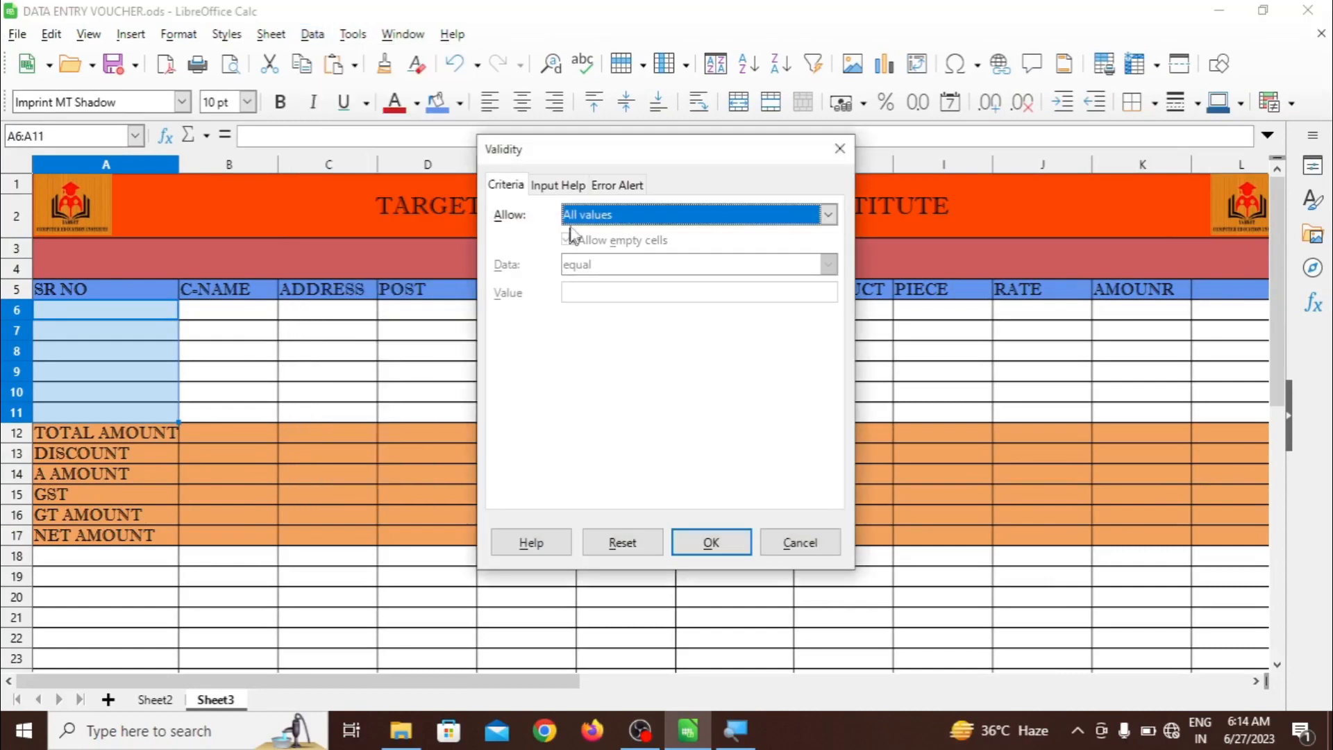
pyautogui.click(569, 187)
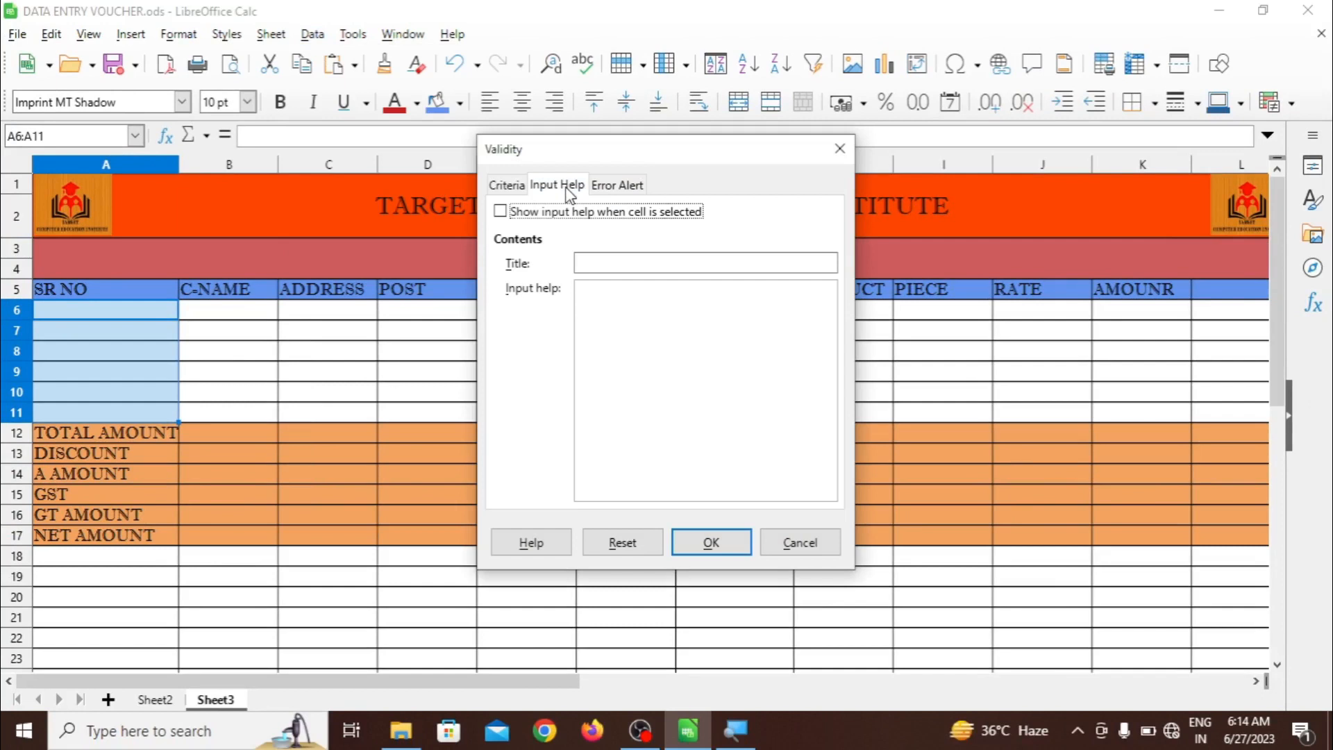
pyautogui.click(604, 263)
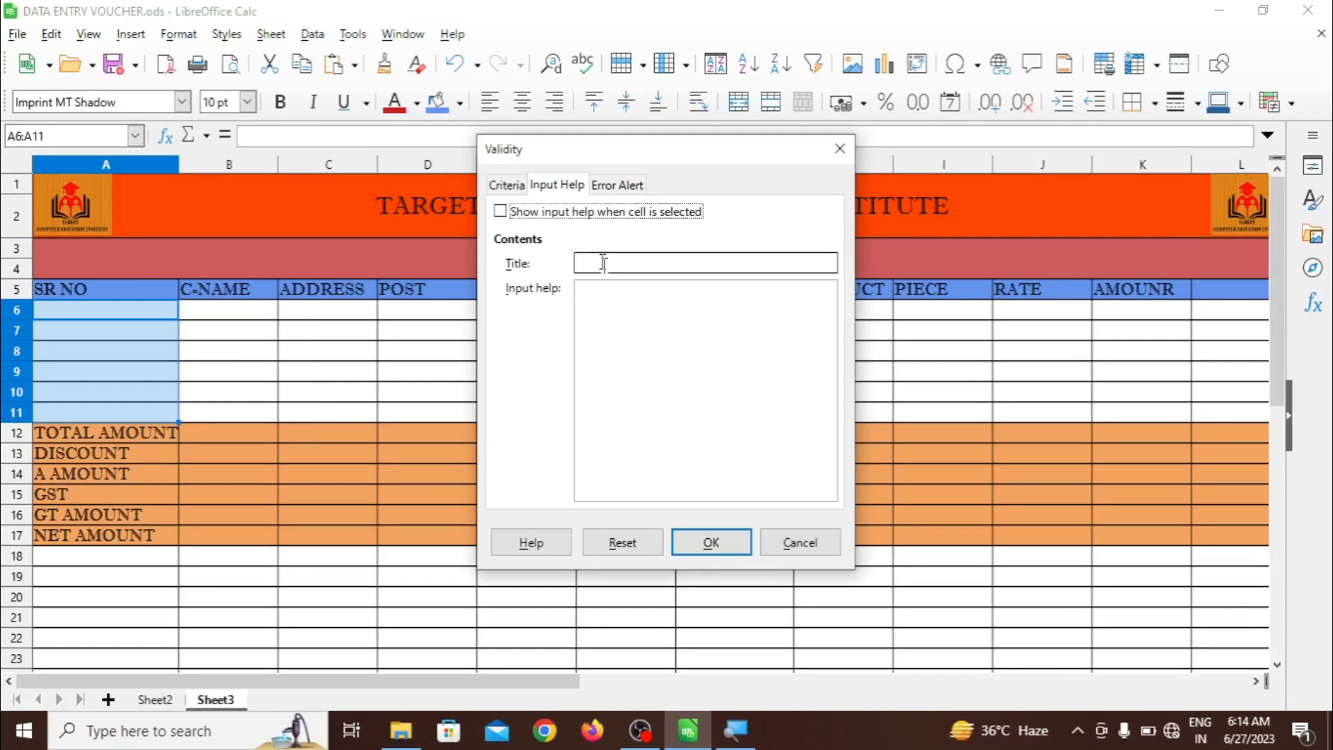
pyautogui.click(515, 186)
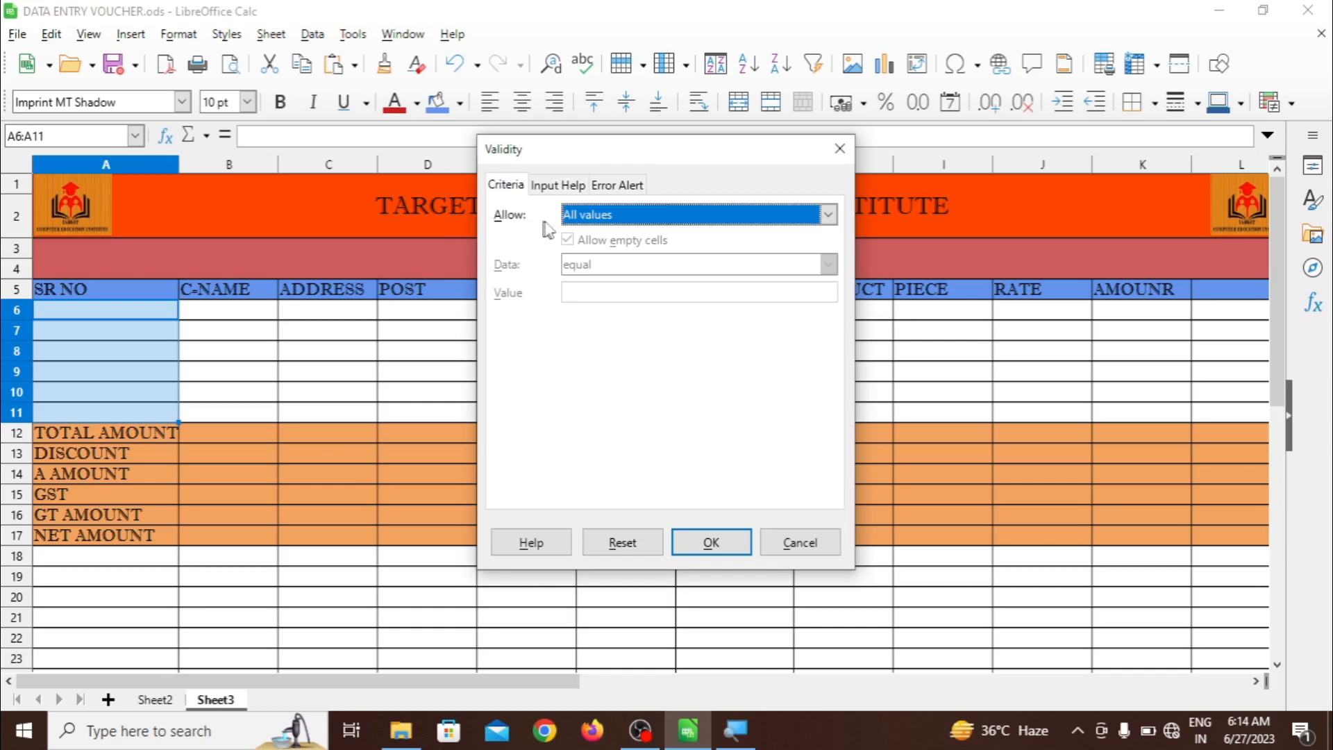
# Set Allow to List and enter entries 1 through 9, one per line
pyautogui.click(608, 219)
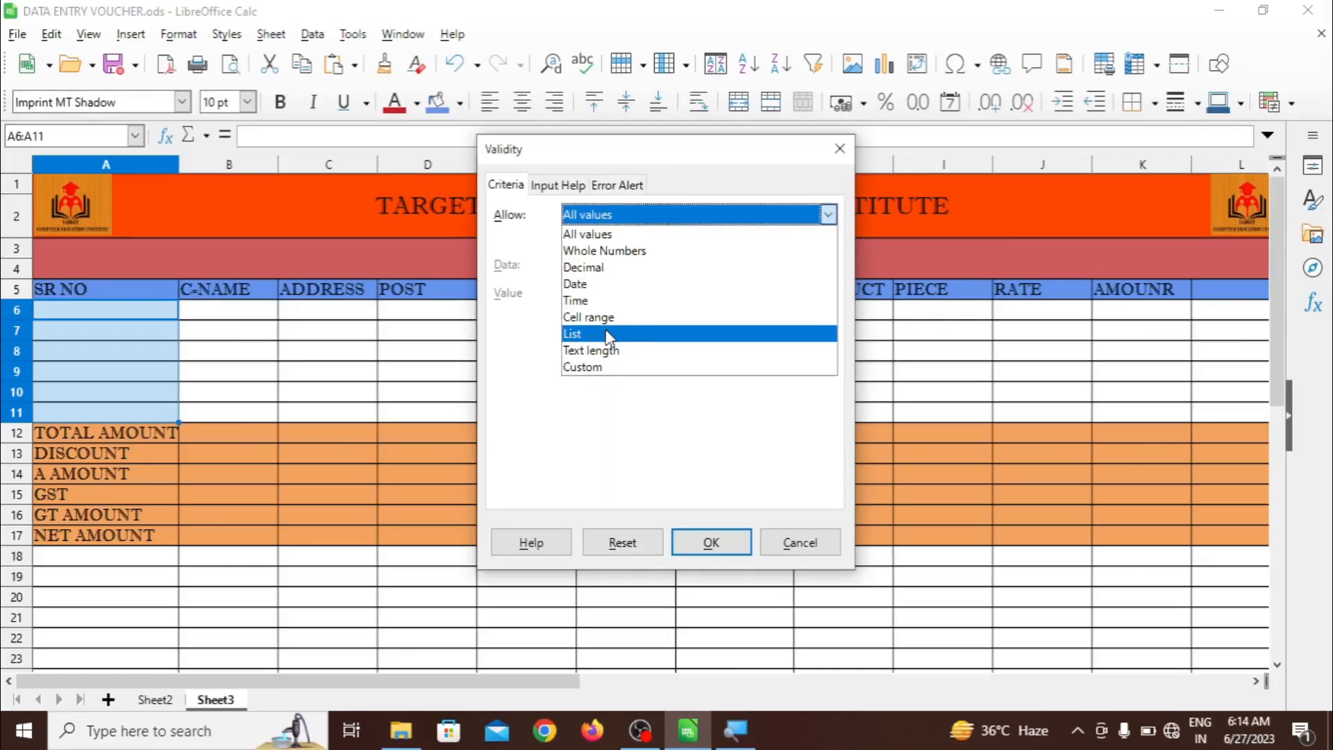
pyautogui.click(606, 333)
pyautogui.click(590, 318)
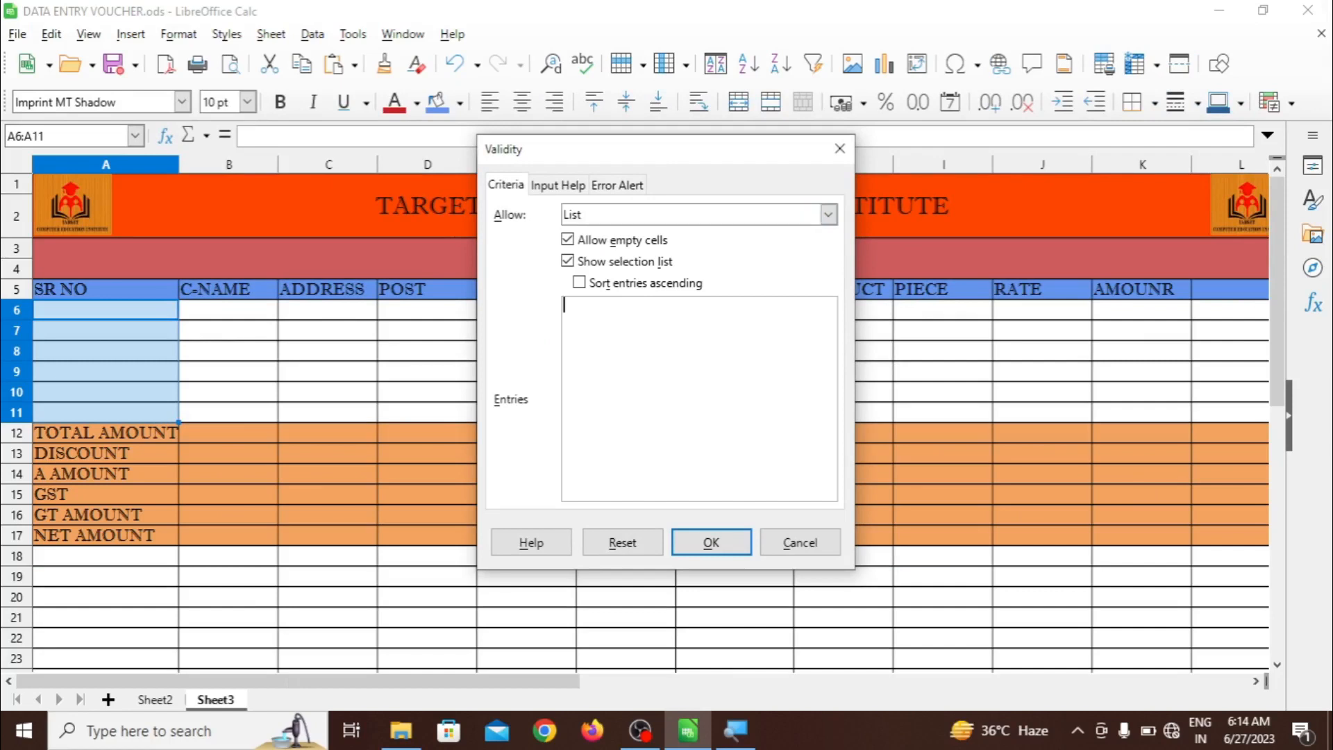
pyautogui.write('1')
pyautogui.press('Return')
pyautogui.write('2')
pyautogui.press('Return')
pyautogui.write('3')
pyautogui.press('Return')
pyautogui.write('4')
pyautogui.press('Return')
pyautogui.write('5')
pyautogui.press('Return')
pyautogui.write('6')
pyautogui.press('Return')
pyautogui.write('7')
pyautogui.press('Return')
pyautogui.write('8')
pyautogui.press('Return')
pyautogui.write('9')
# Apply the list rule, then test it by picking 2 in A6 and 3 in A7
pyautogui.click(702, 545)
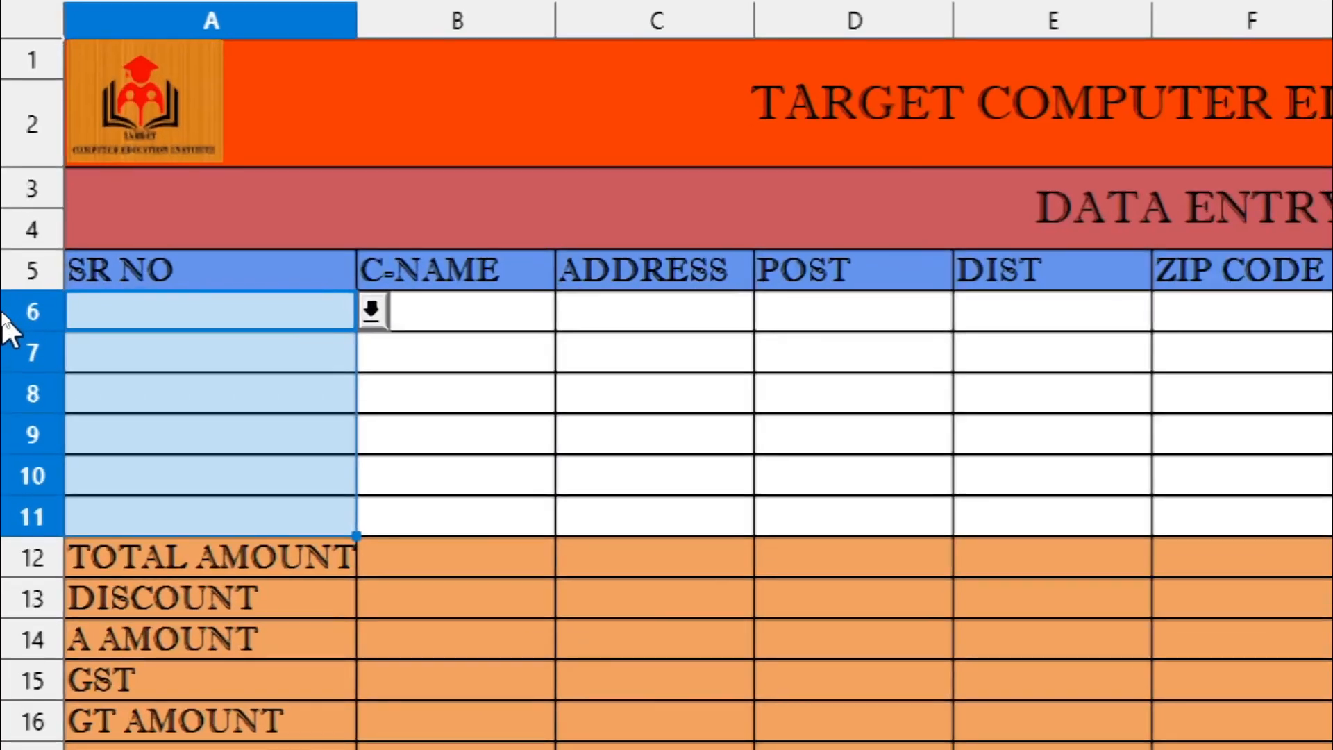
pyautogui.click(375, 316)
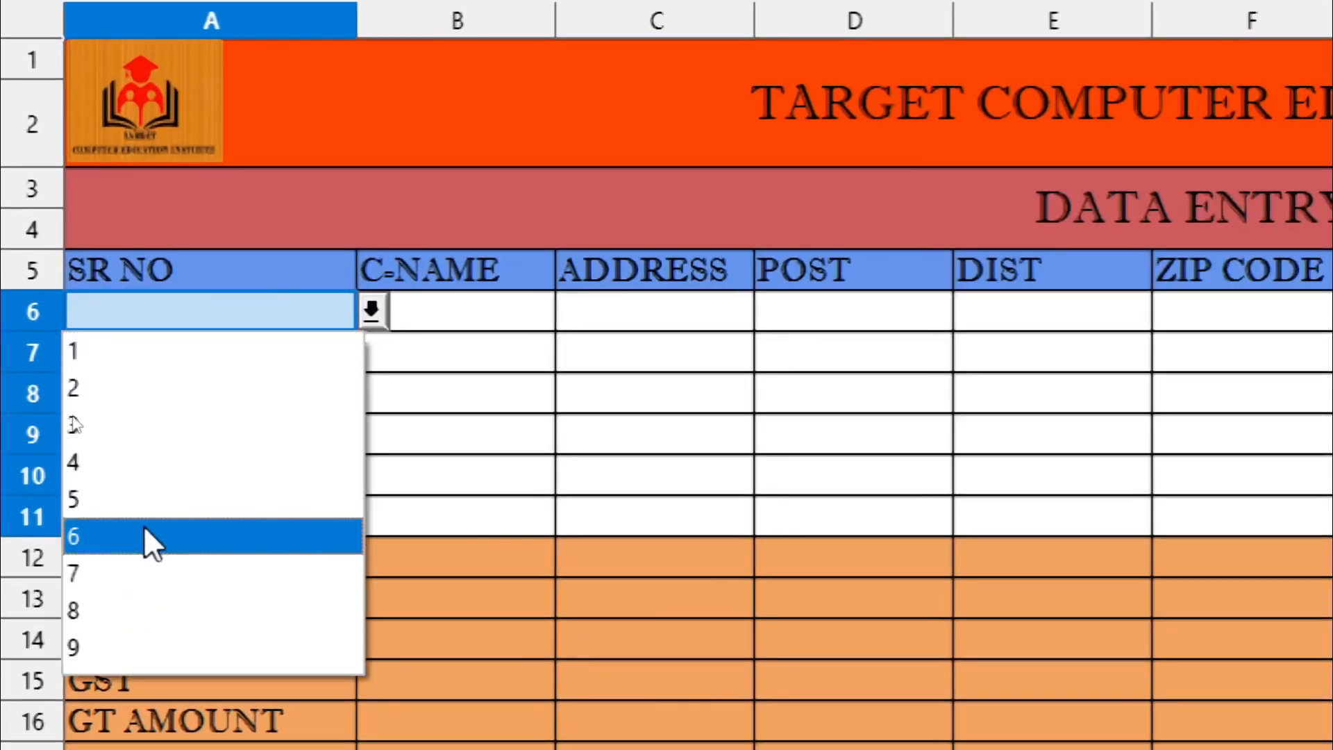
pyautogui.click(106, 389)
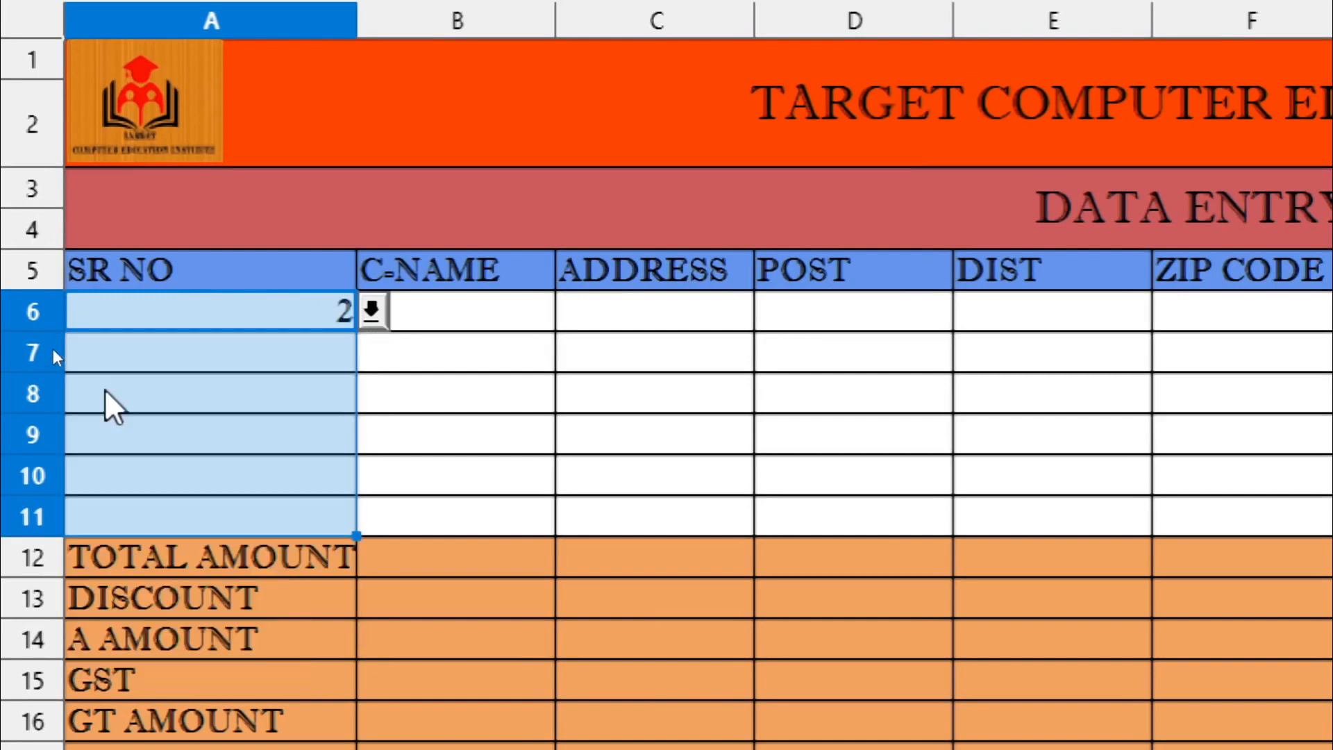
pyautogui.click(208, 354)
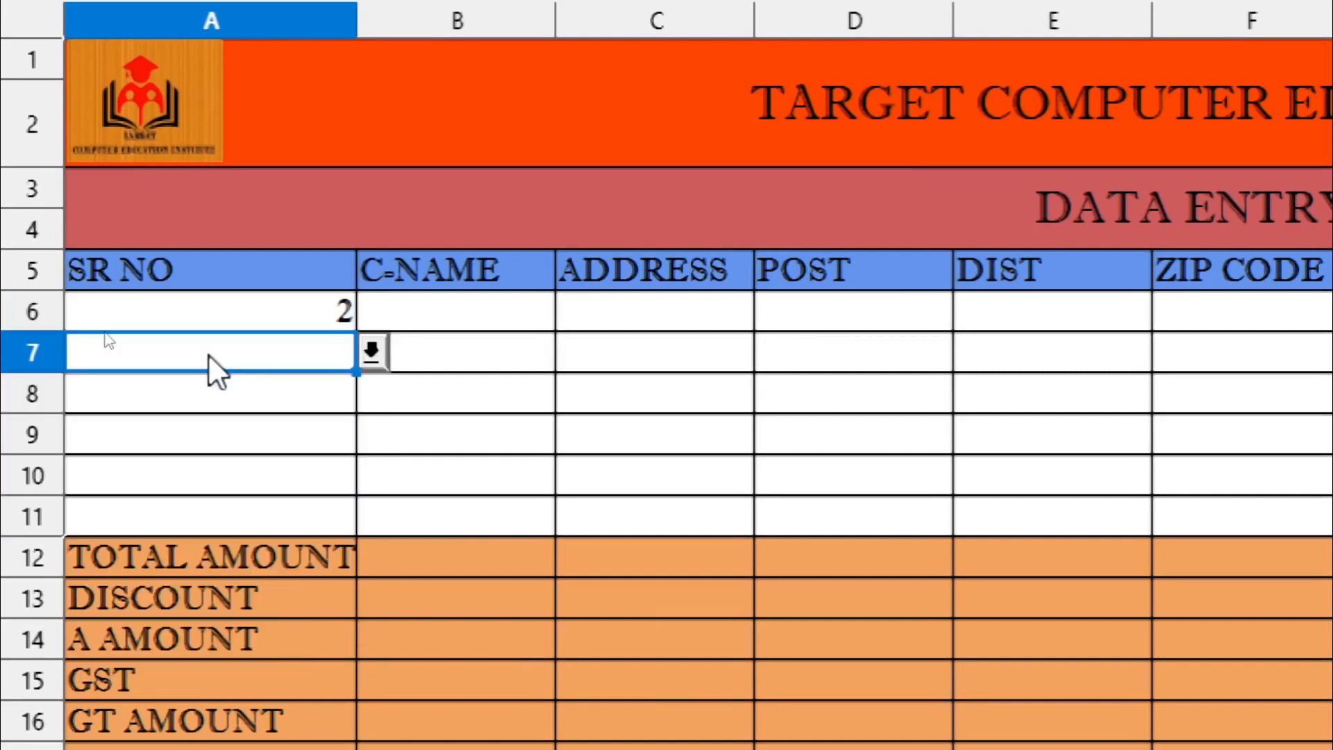
pyautogui.click(375, 351)
pyautogui.click(275, 459)
pyautogui.click(292, 320)
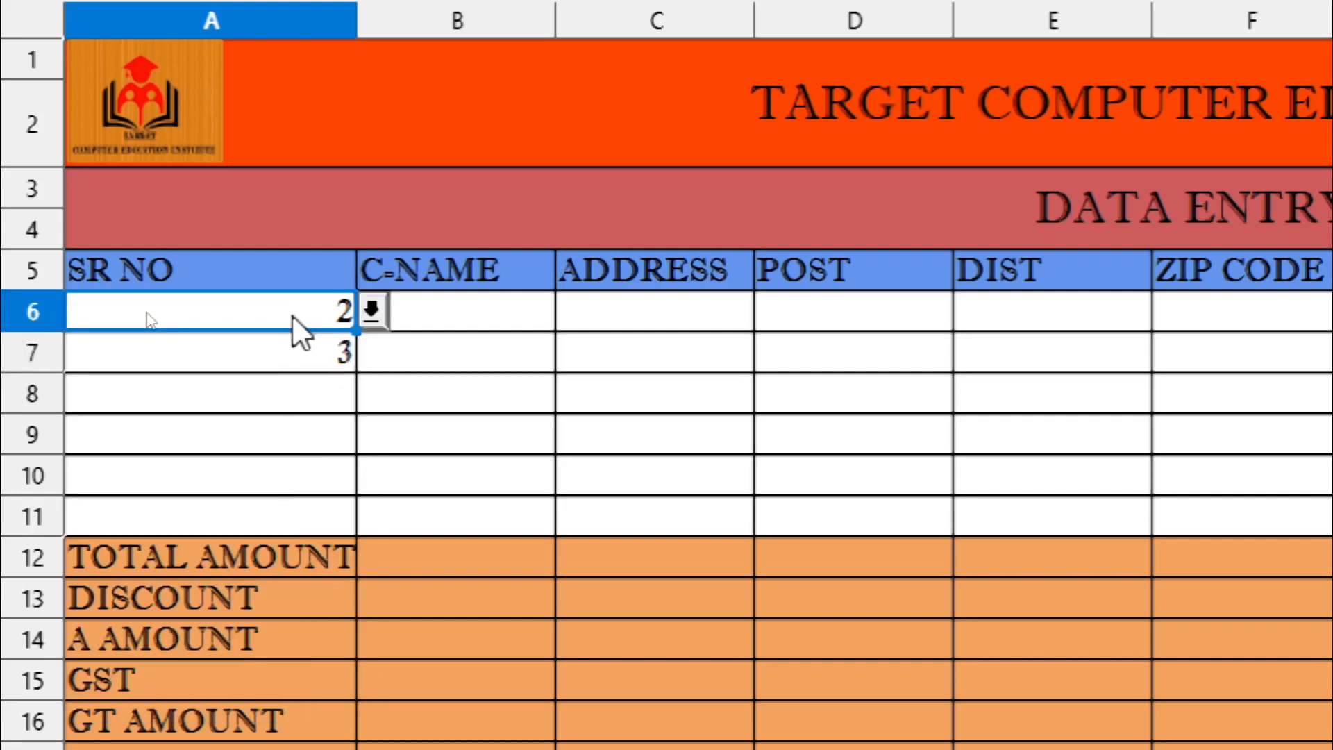
# Undo the test entries and step across row 6 cells B6 through E6
pyautogui.hotkey('ctrl', 'z')
pyautogui.hotkey('ctrl', 'z')
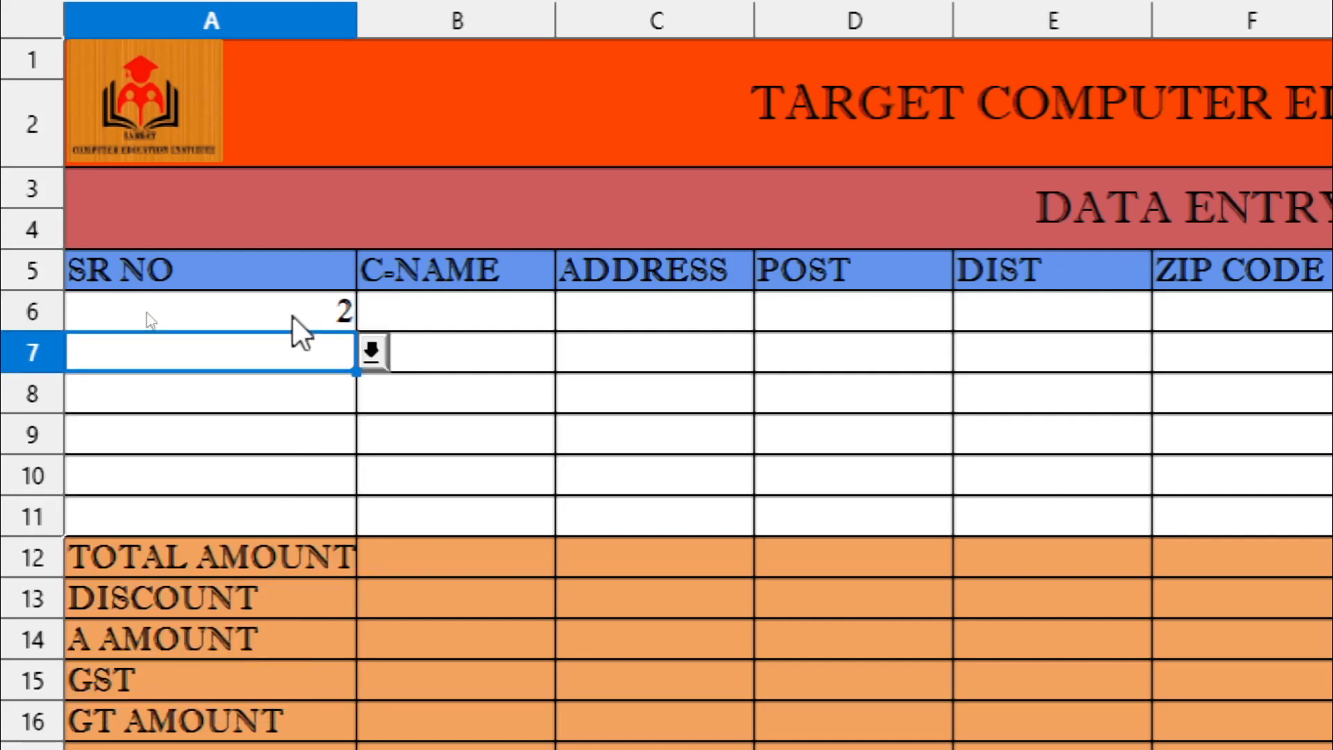
pyautogui.click(461, 409)
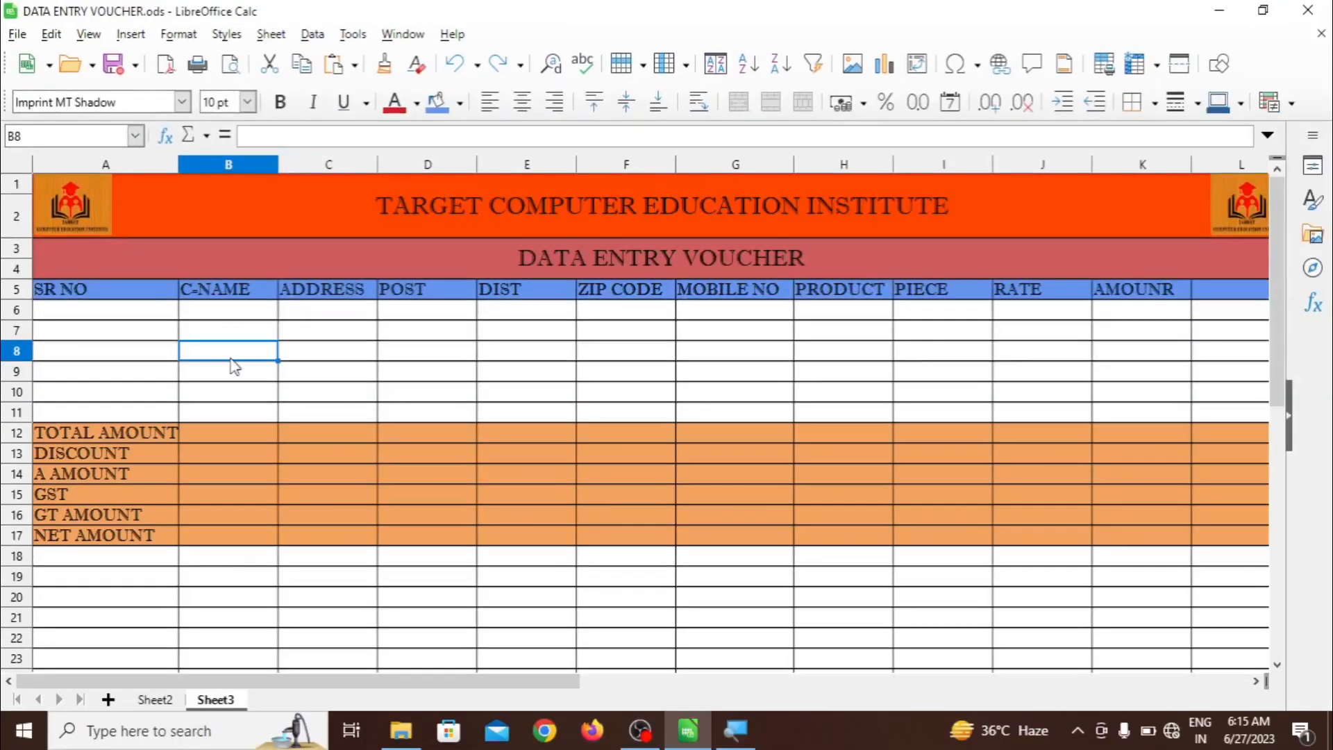
pyautogui.click(235, 318)
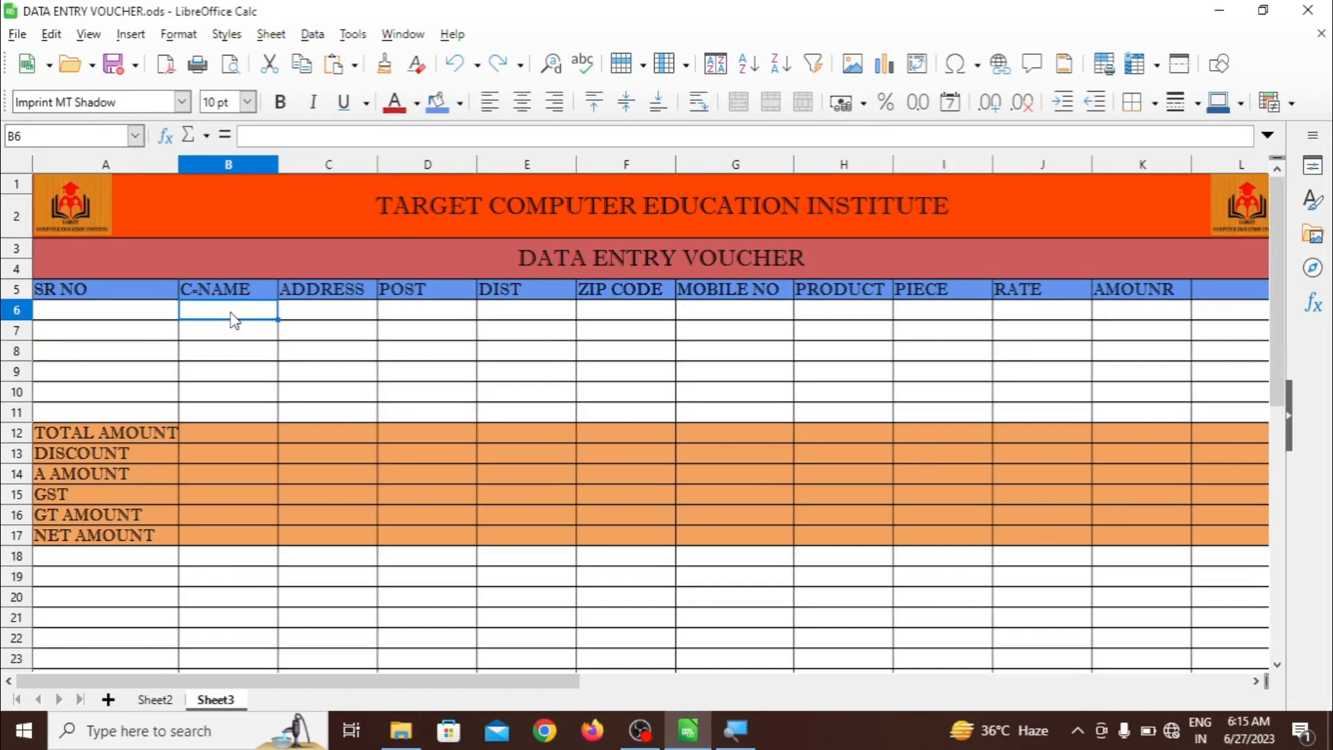
pyautogui.click(289, 317)
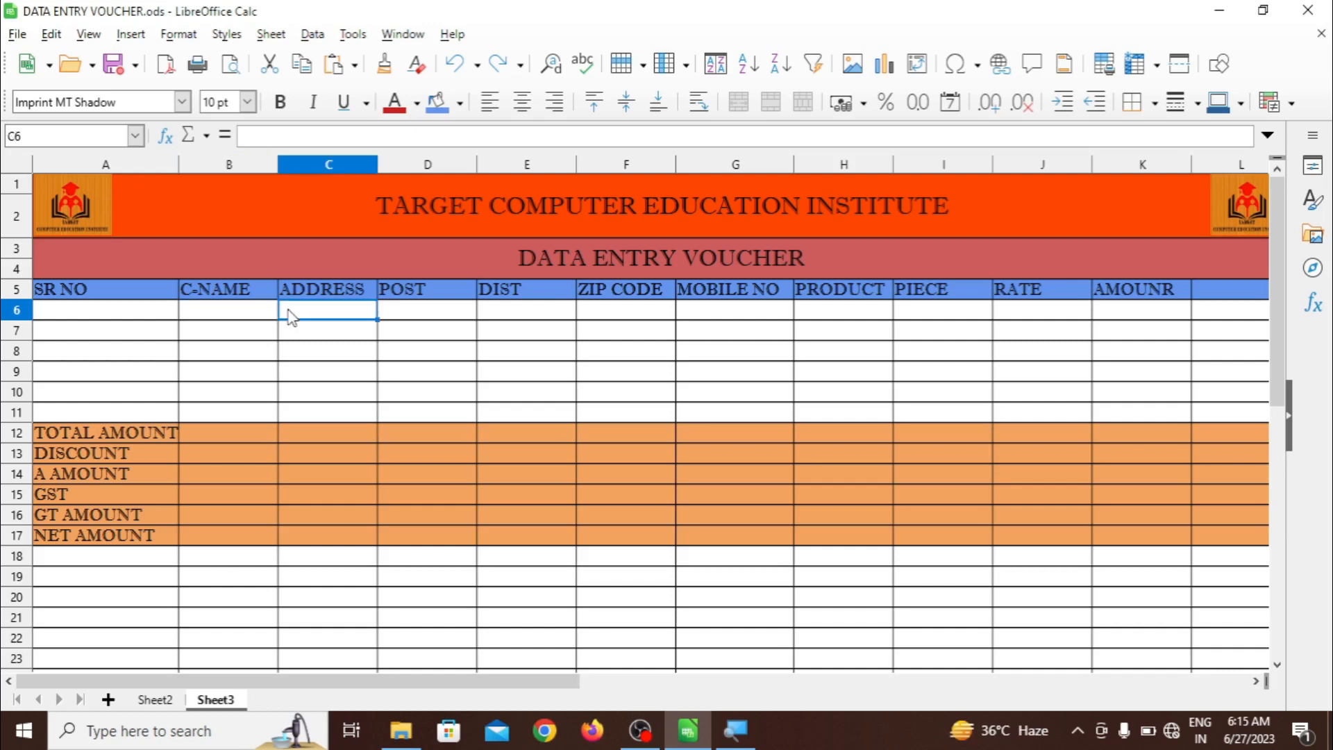
pyautogui.click(397, 311)
pyautogui.click(502, 316)
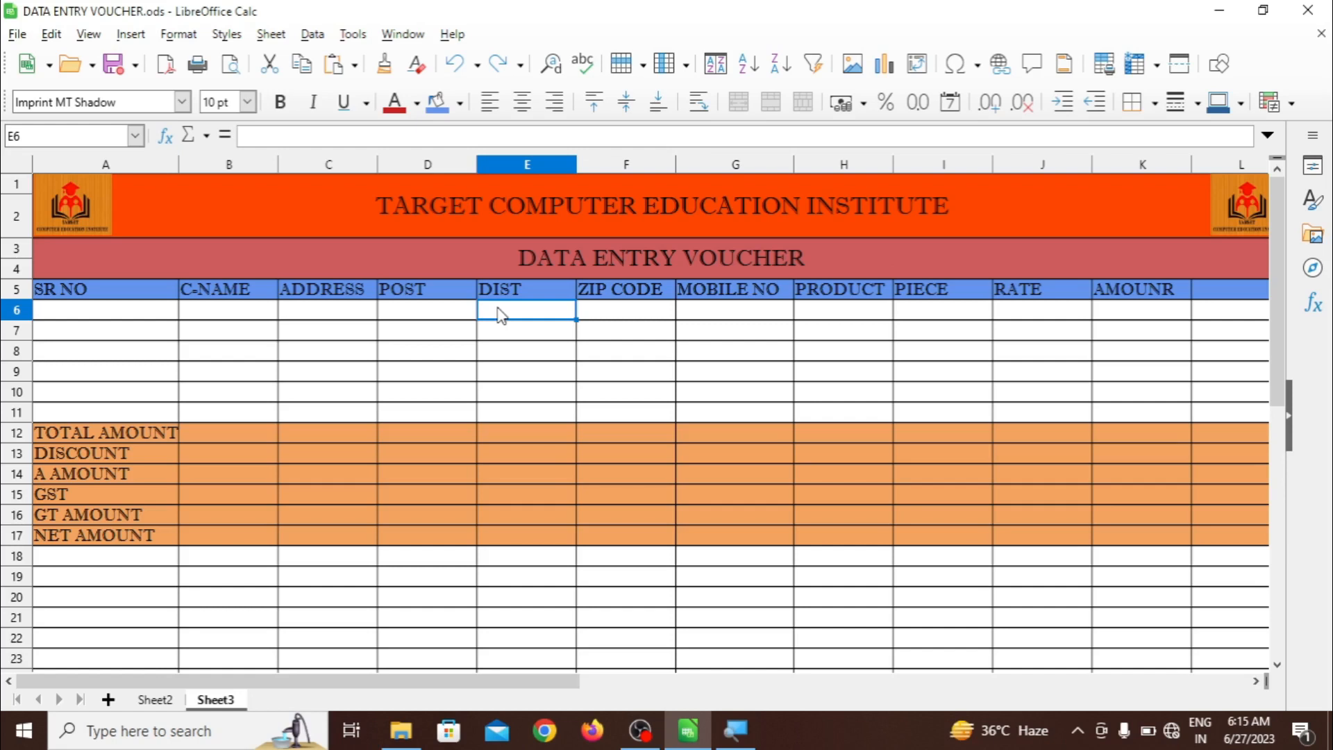
# Add a list validity rule to E6:E11 with entries A NAGAR, AZAMGHAR, SULTAN P and RAM PUR
pyautogui.click(512, 352)
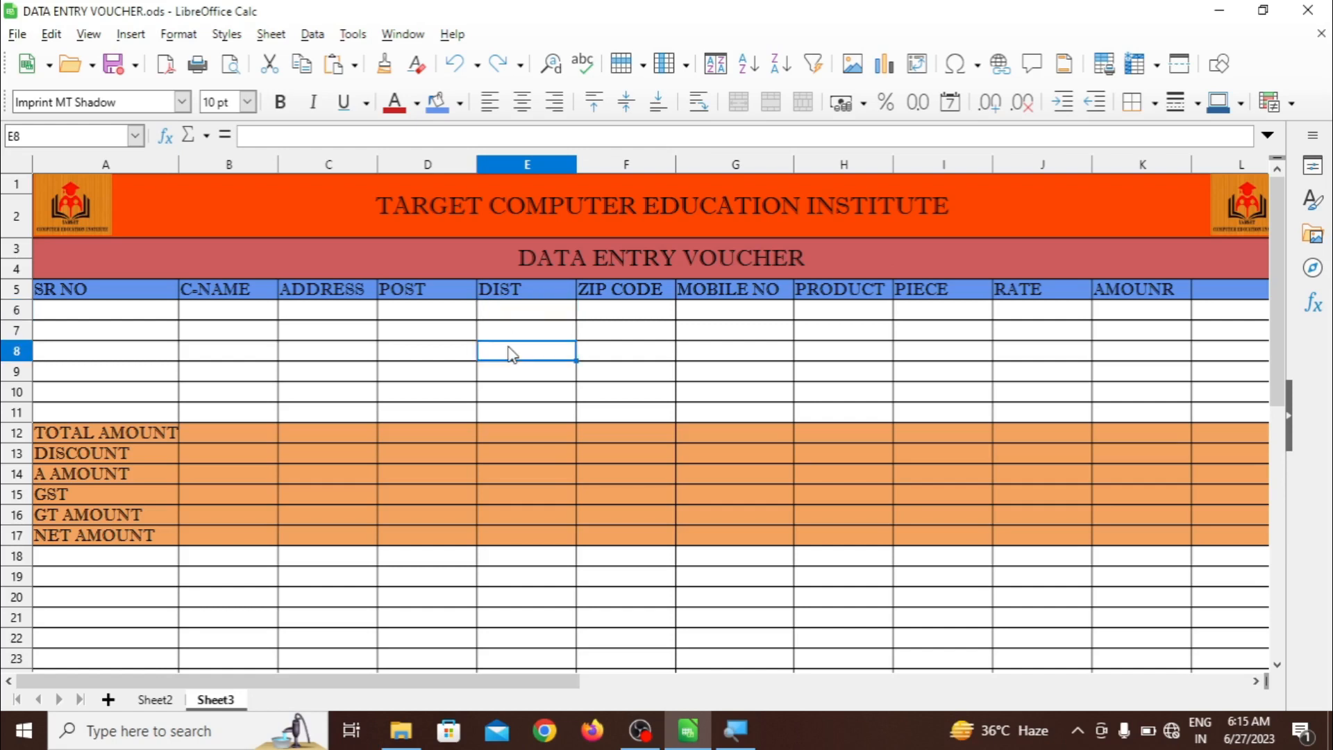
pyautogui.moveTo(509, 314); pyautogui.dragTo(526, 416)
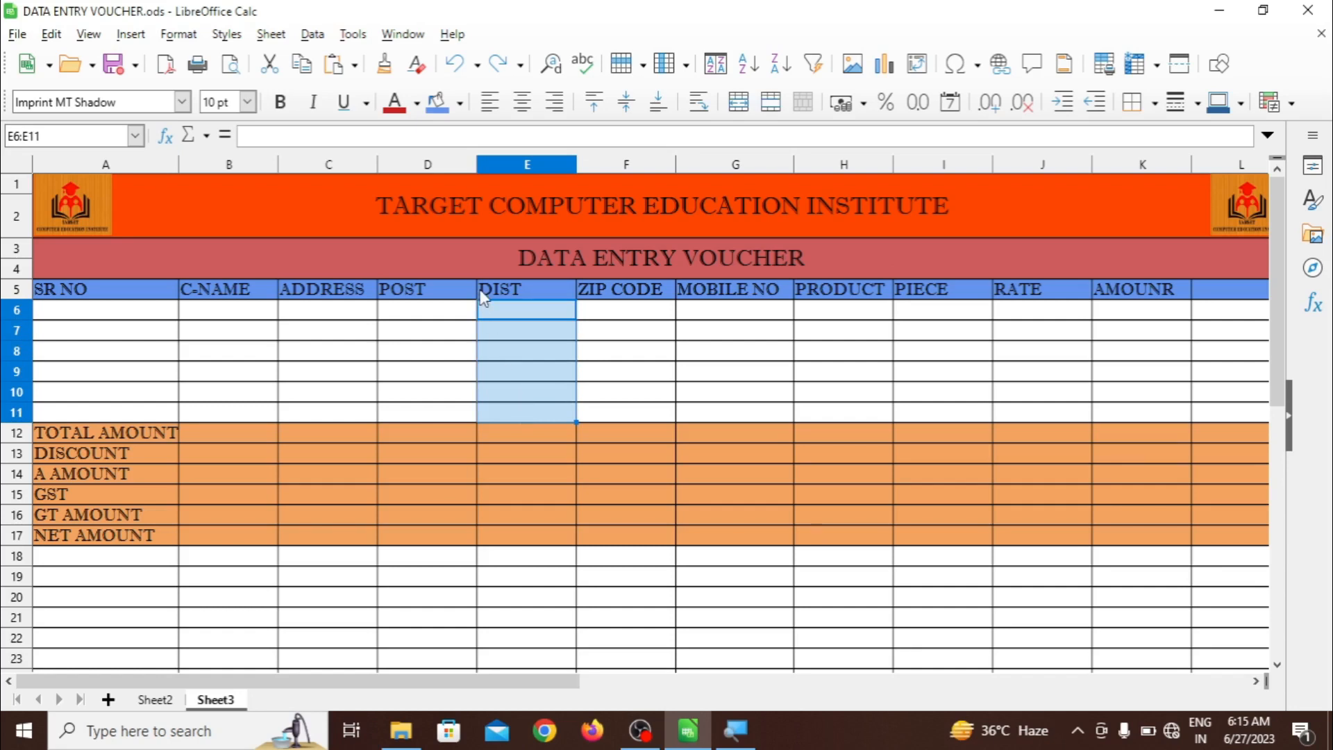
pyautogui.click(313, 34)
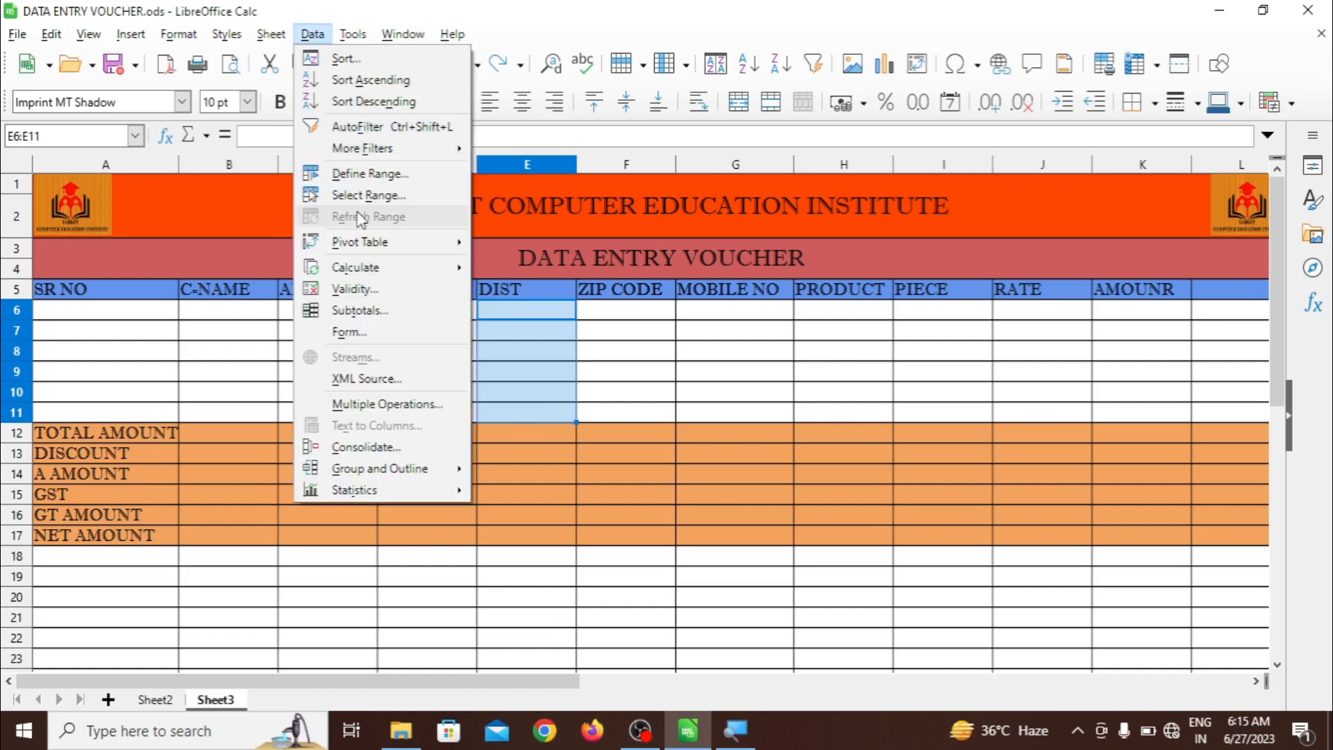
pyautogui.click(357, 289)
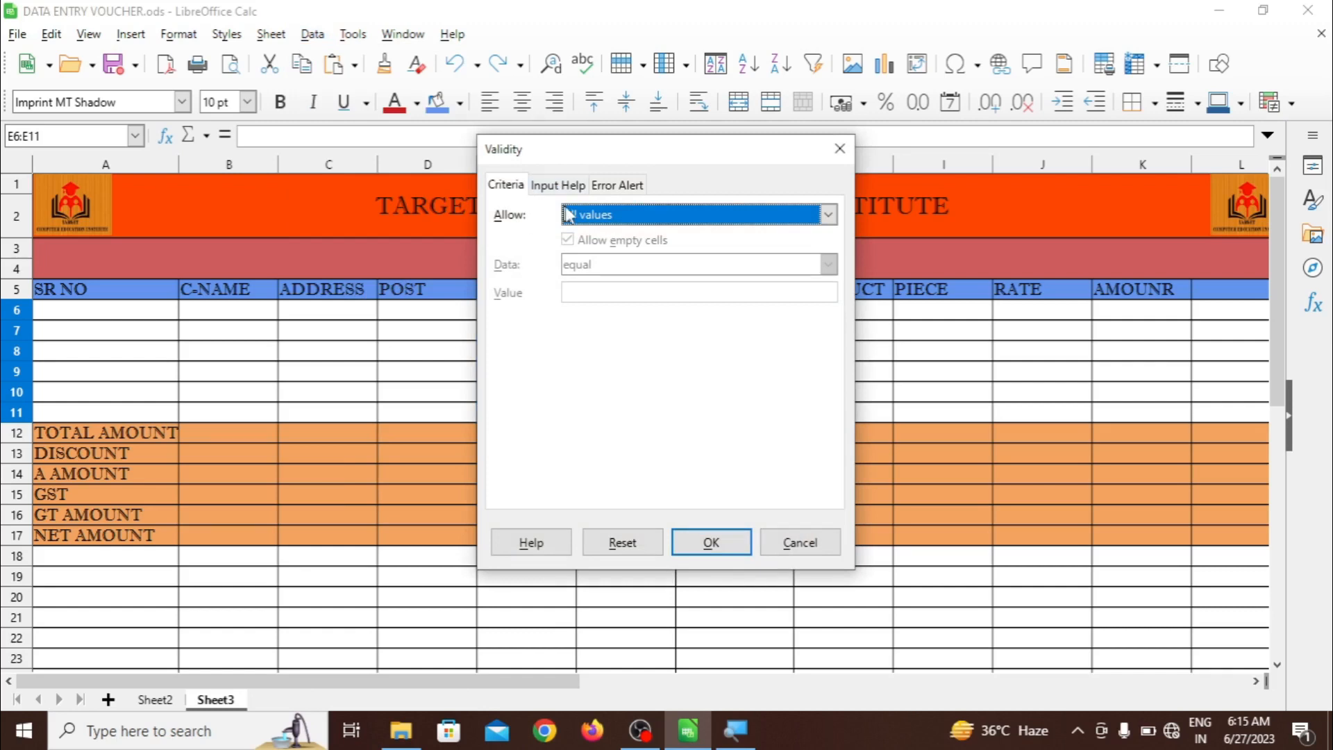
pyautogui.click(593, 216)
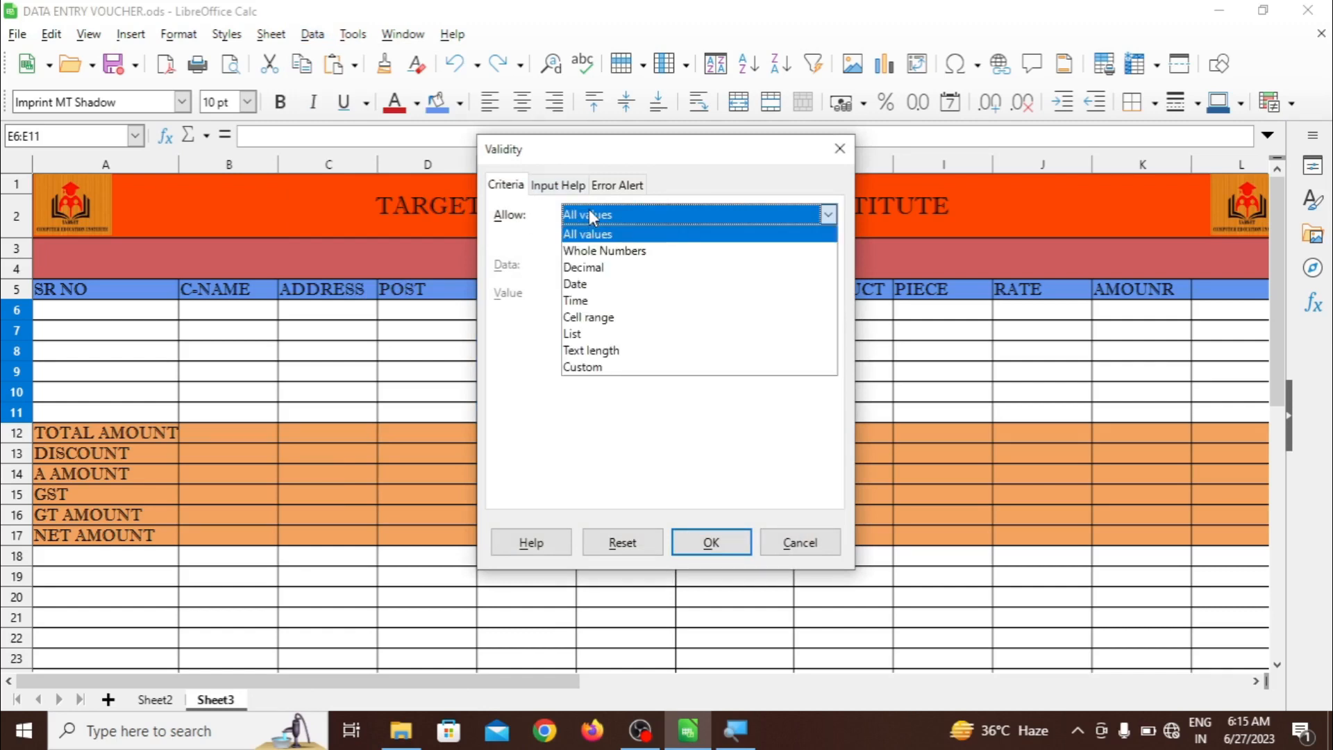
pyautogui.click(592, 336)
pyautogui.click(592, 335)
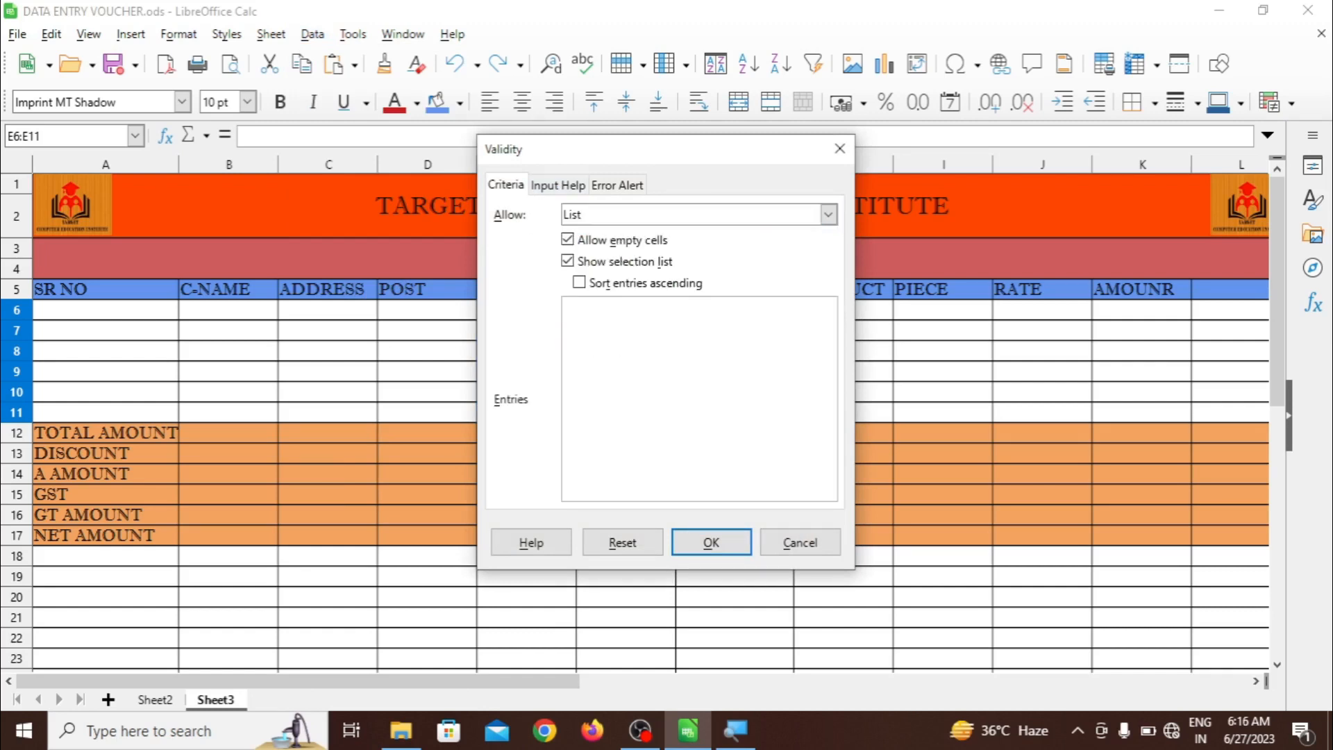
pyautogui.write('A NA')
pyautogui.write('GA')
pyautogui.write('AZAMGH')
pyautogui.write('AR ')
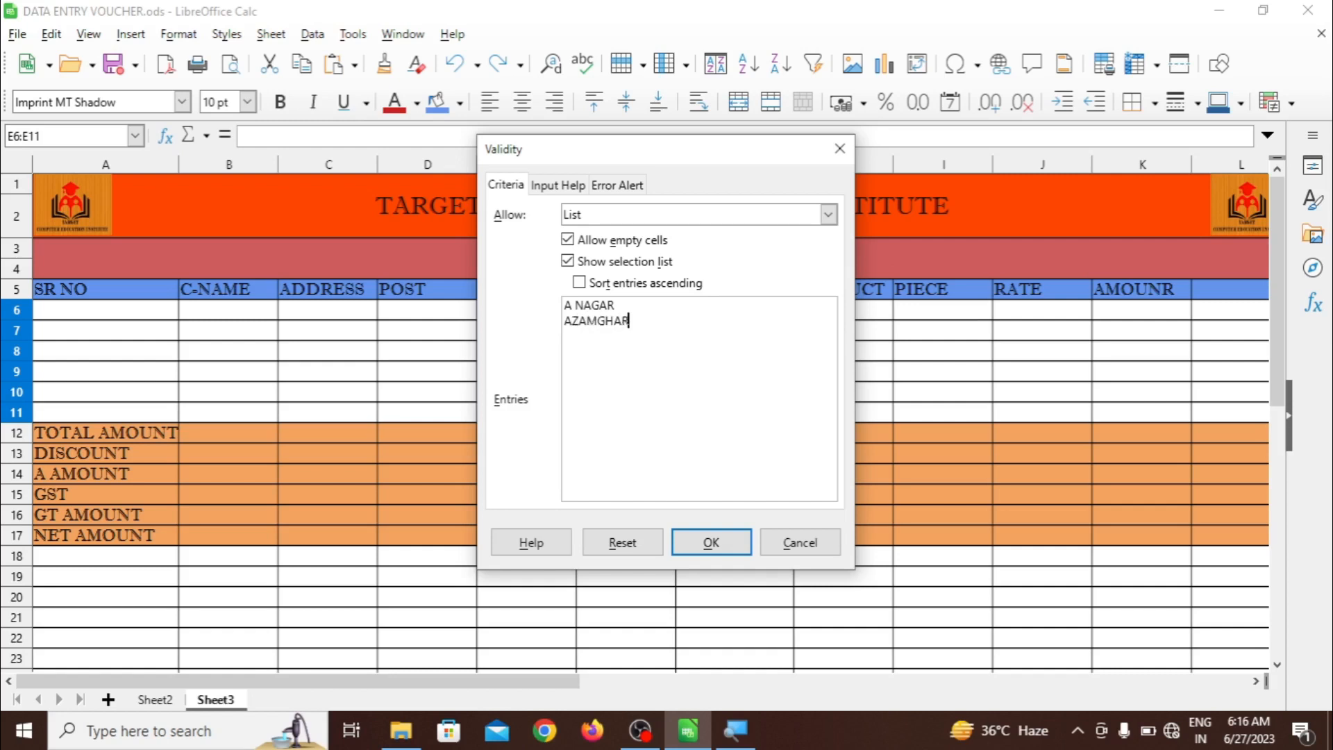
pyautogui.write('SULTA')
pyautogui.write('N')
pyautogui.write(' P ')
pyautogui.write('RAM')
pyautogui.write(' PUR')
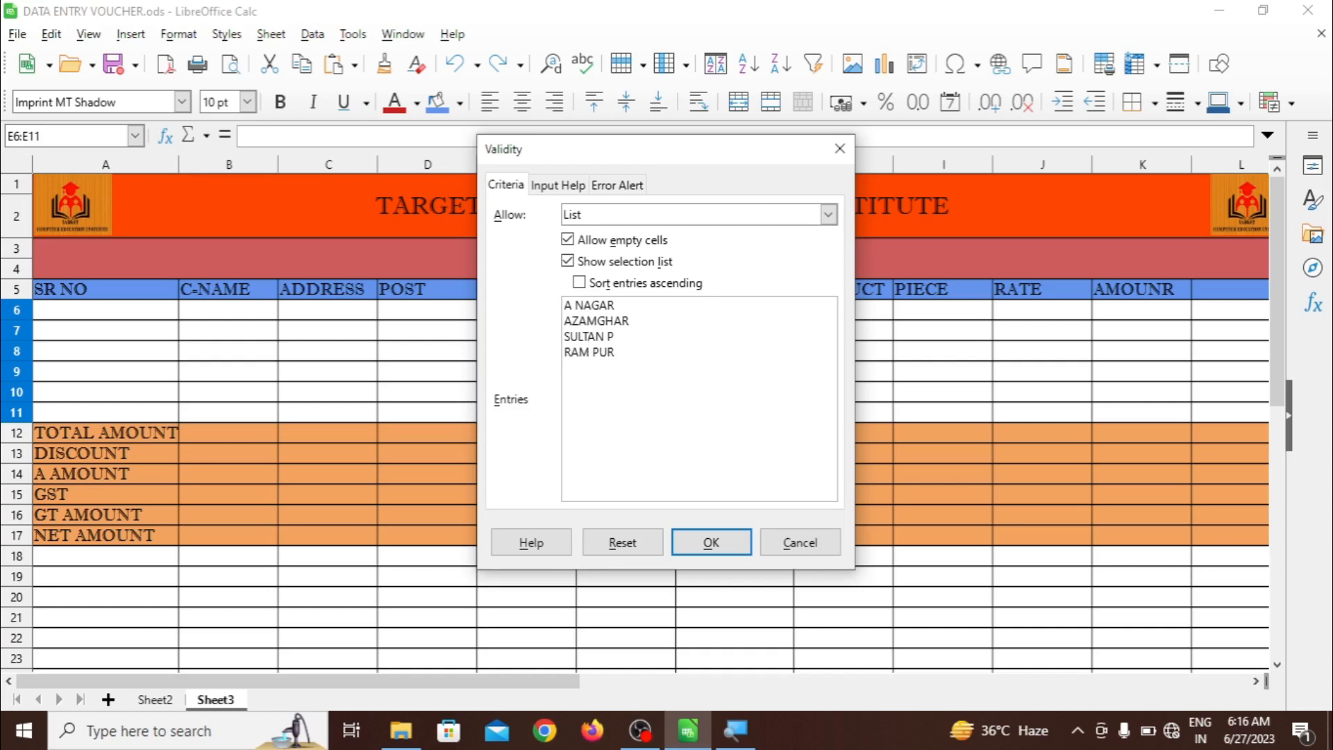
pyautogui.click(703, 543)
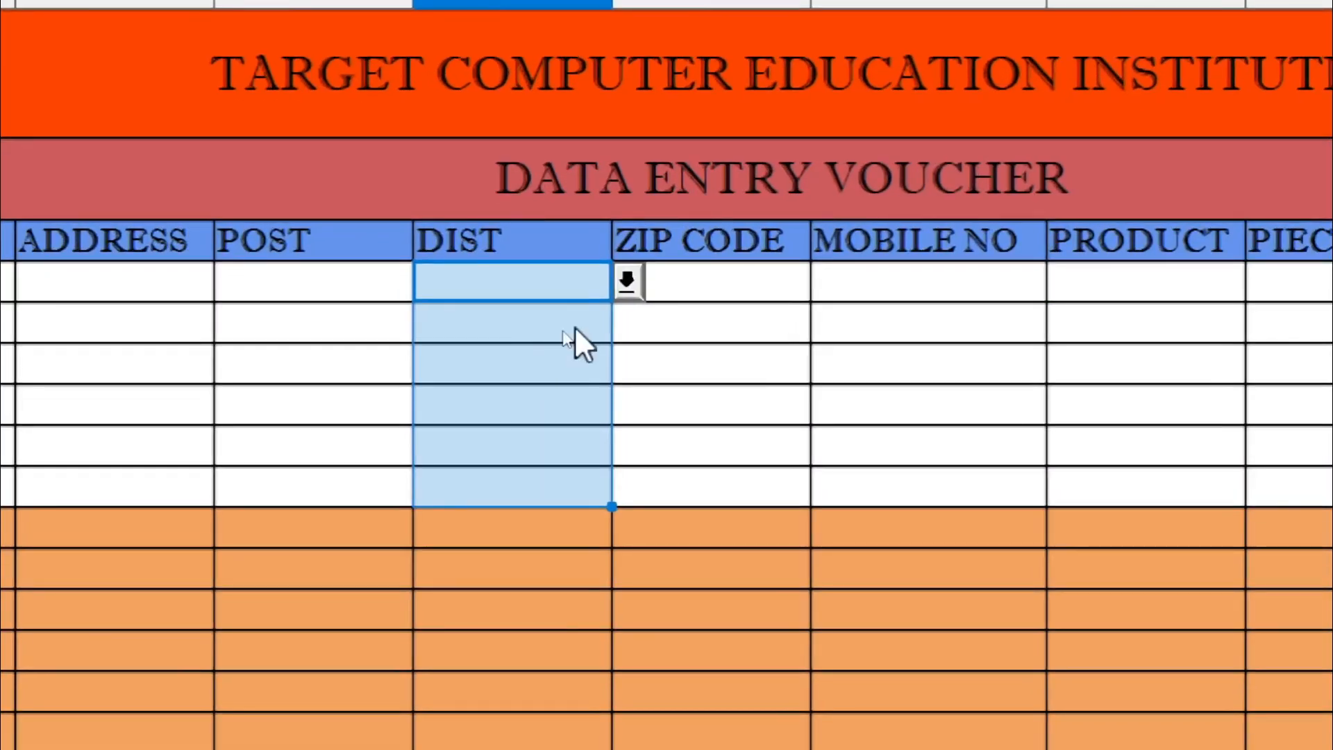
pyautogui.click(627, 281)
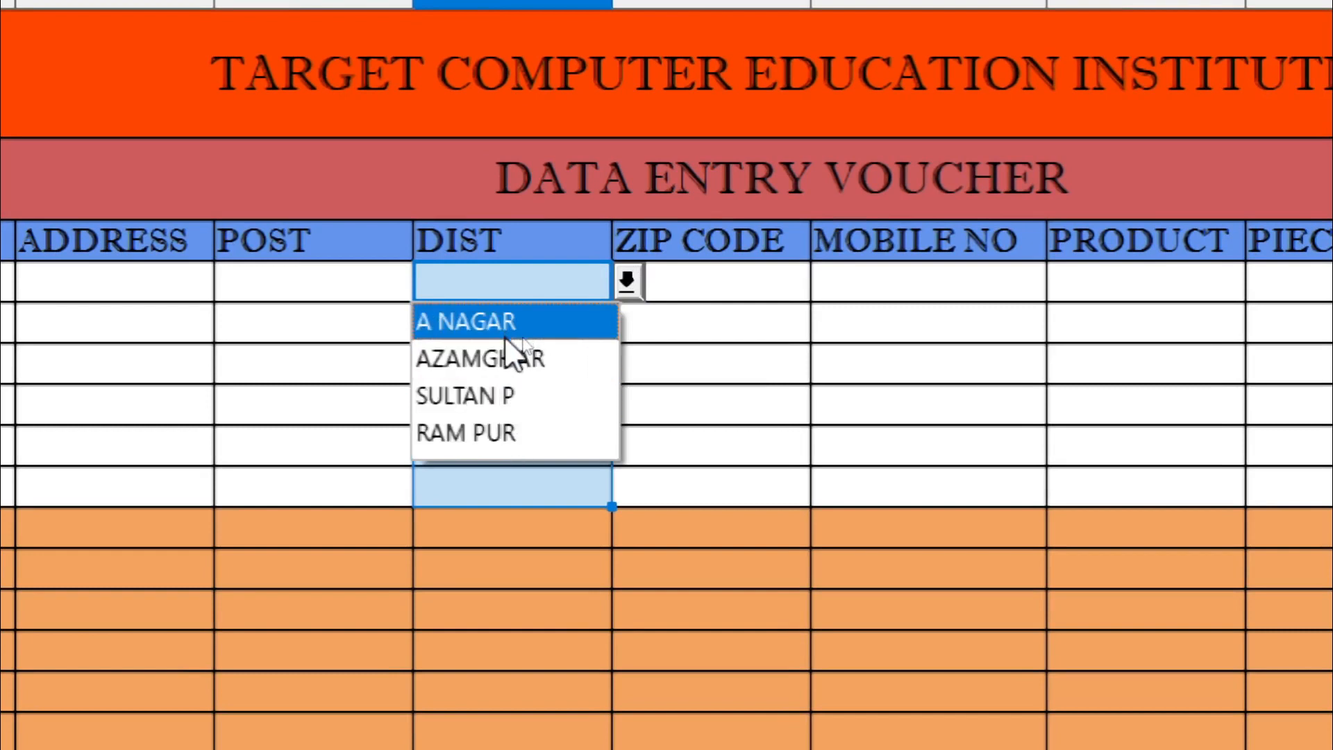
pyautogui.click(522, 355)
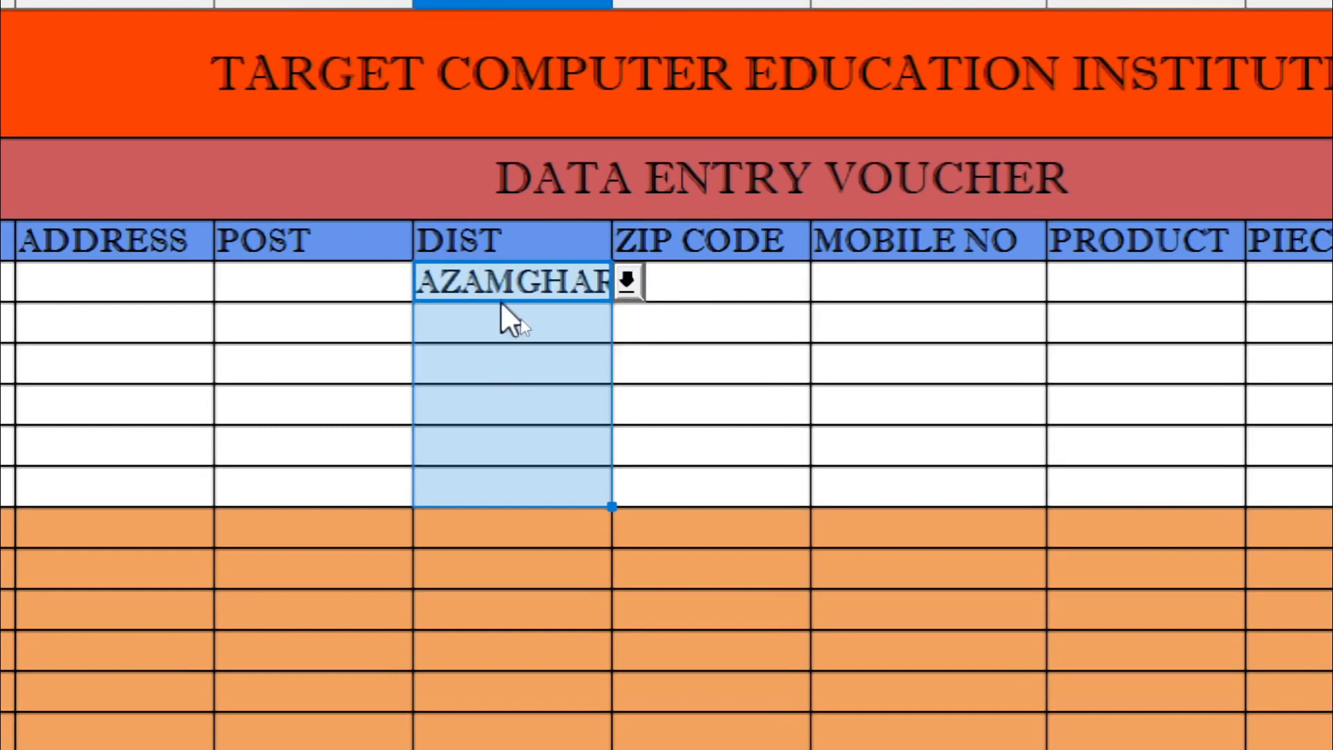
pyautogui.hotkey('ctrl', 'z')
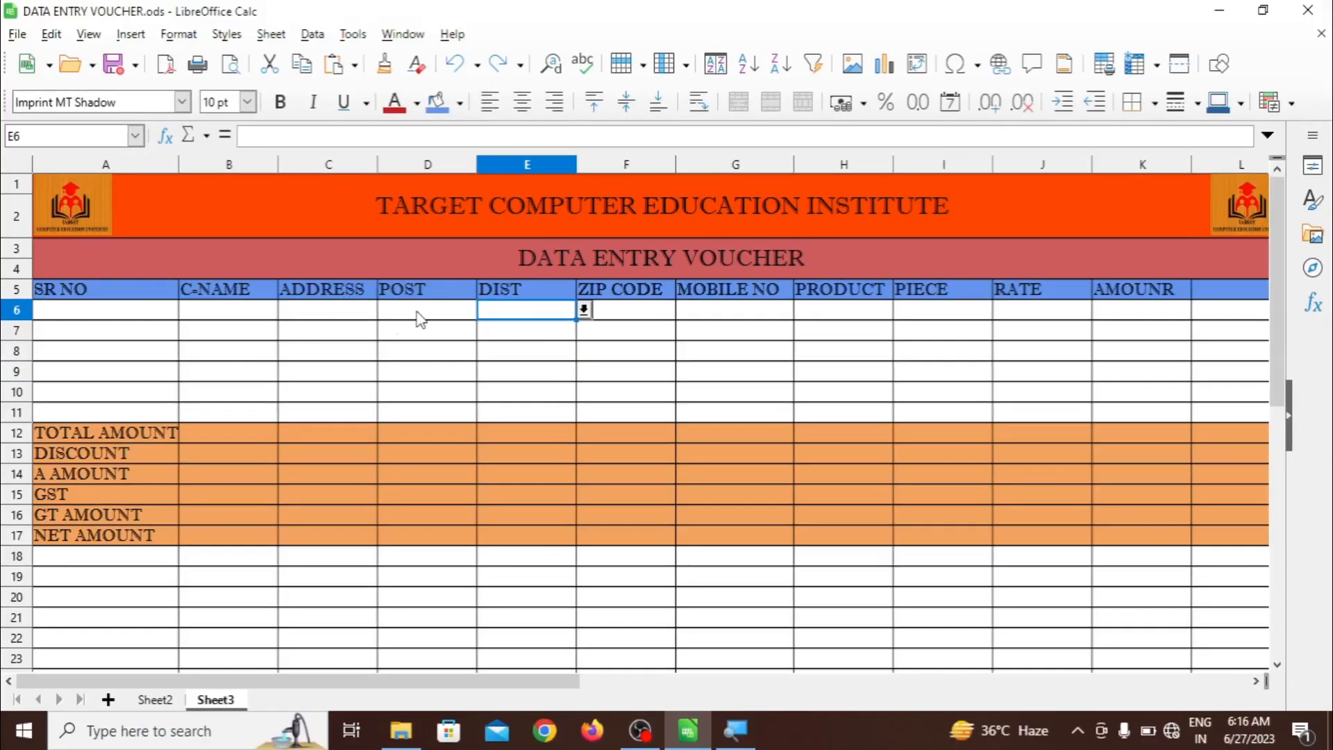
pyautogui.click(618, 322)
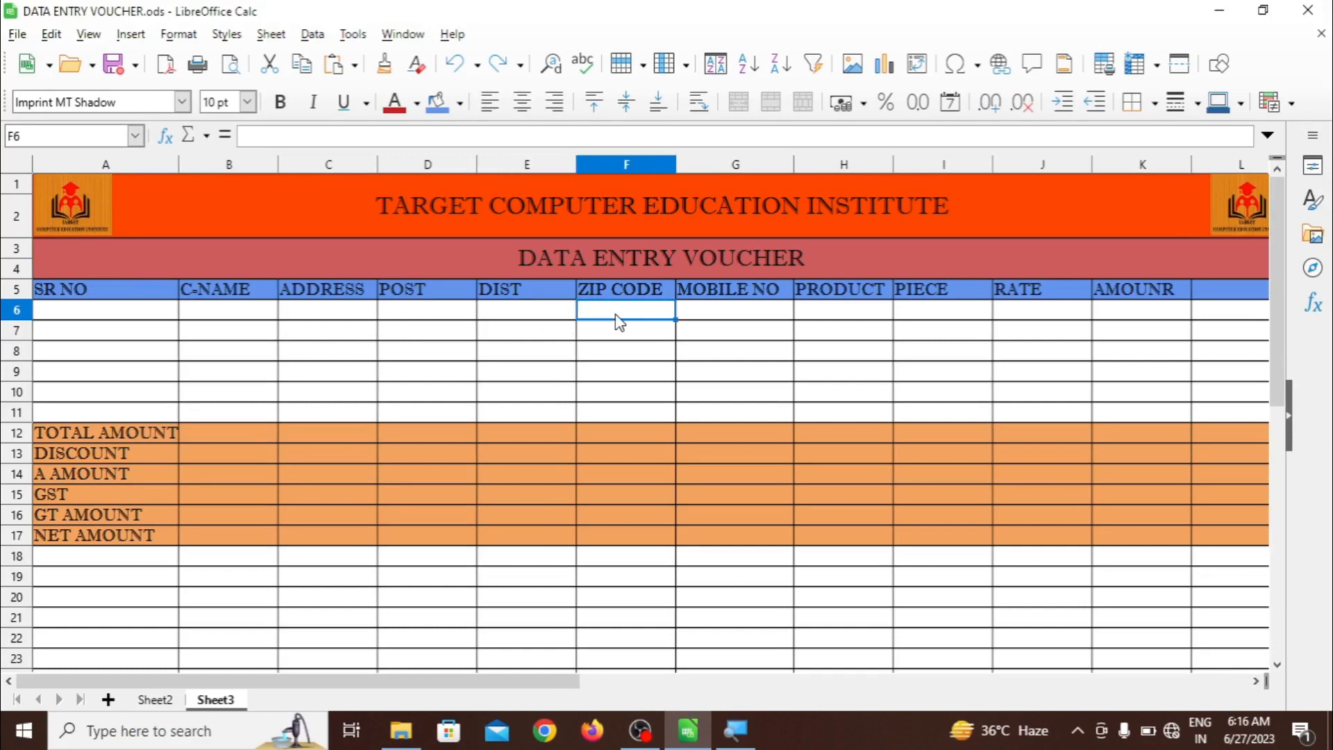
# Select F6:F11 and set its validity to allow values from a list
pyautogui.moveTo(620, 323); pyautogui.dragTo(635, 419)
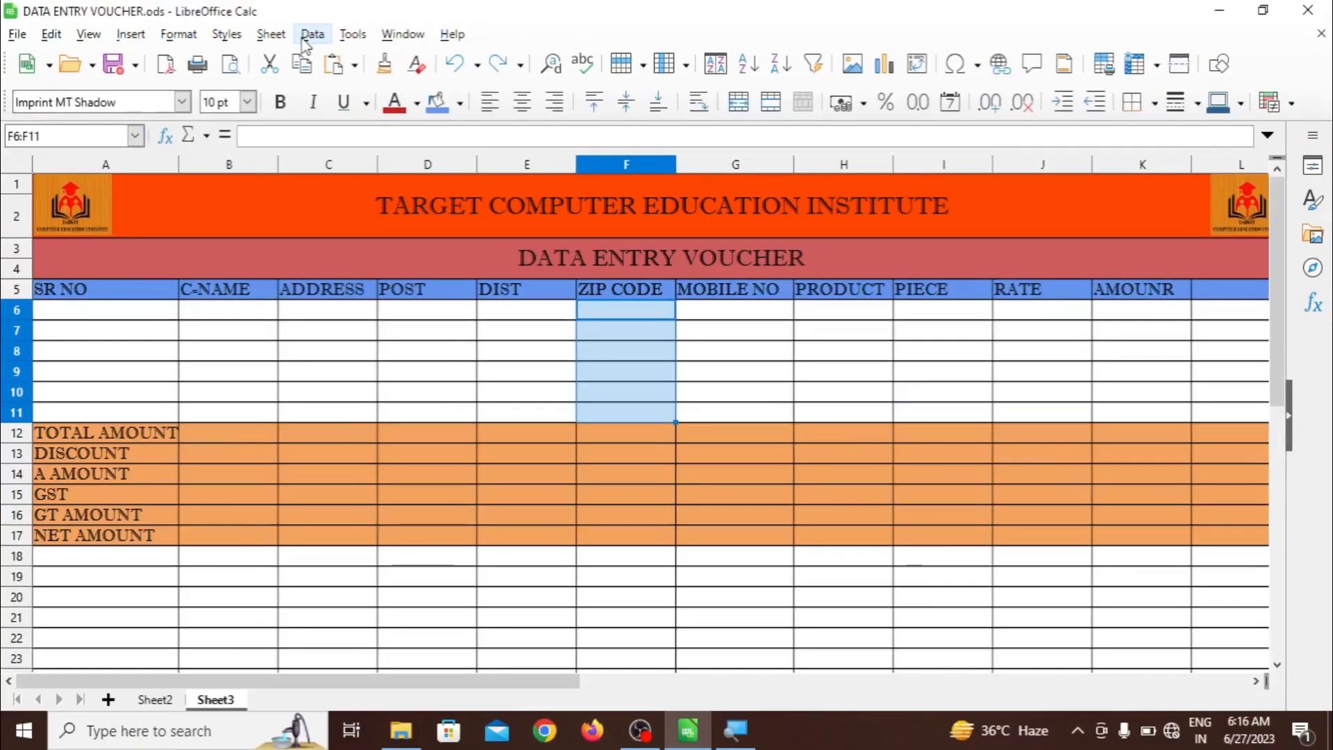
pyautogui.click(305, 36)
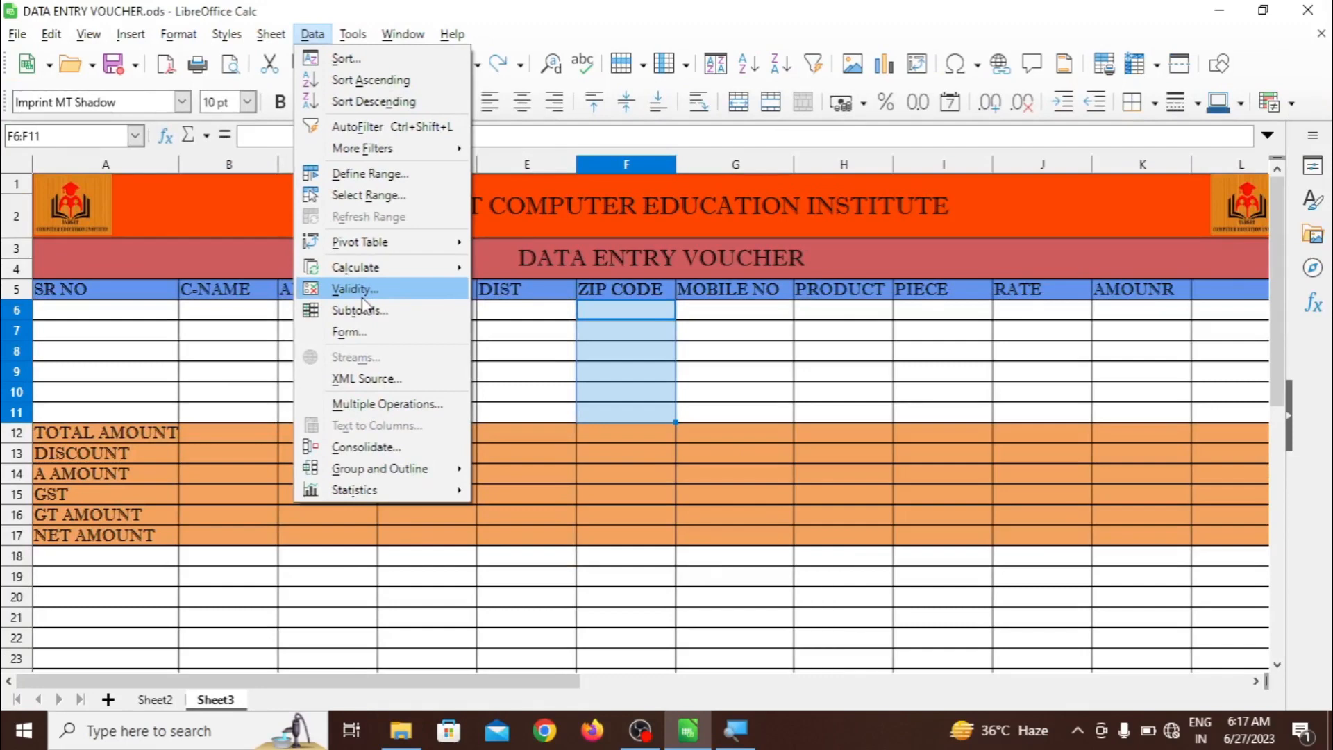
pyautogui.click(362, 297)
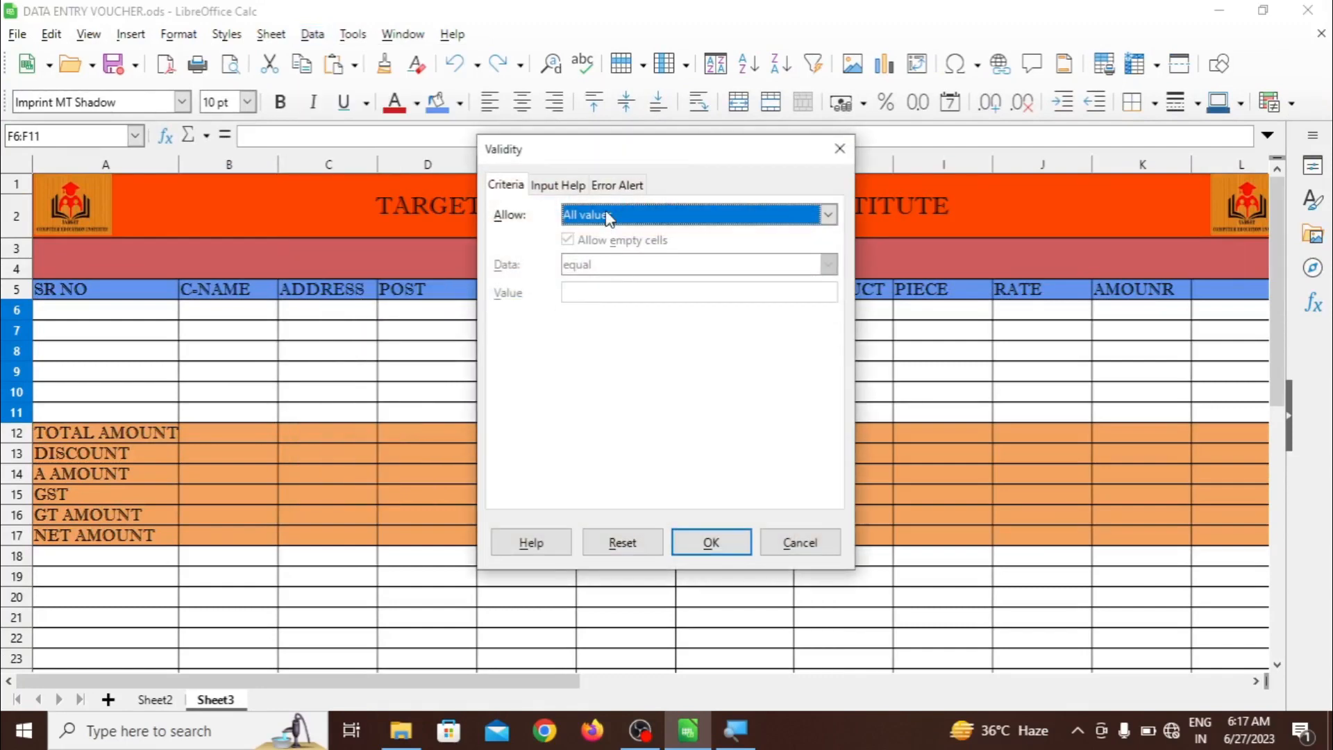
pyautogui.click(607, 215)
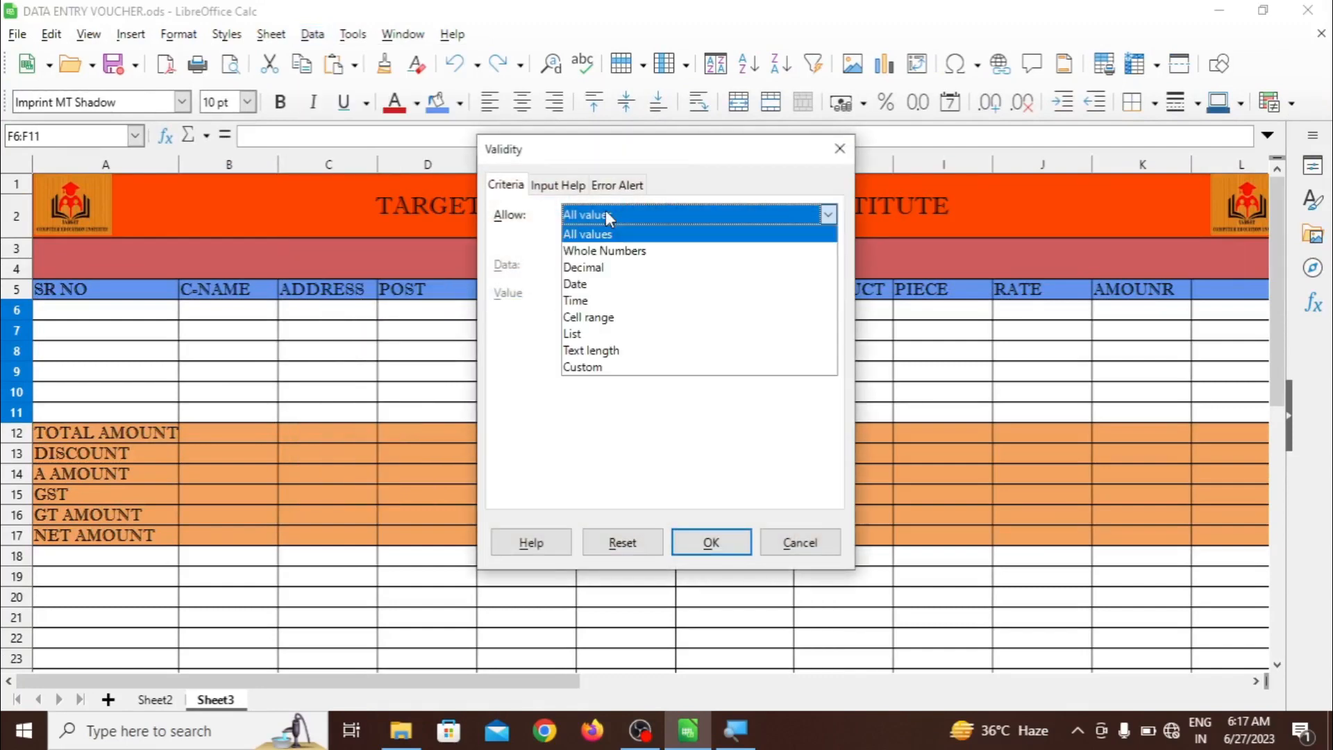
pyautogui.click(604, 335)
# Enter zip codes 224149, 224125, 6453, 4235 and 7652 as list entries and apply
pyautogui.click(576, 306)
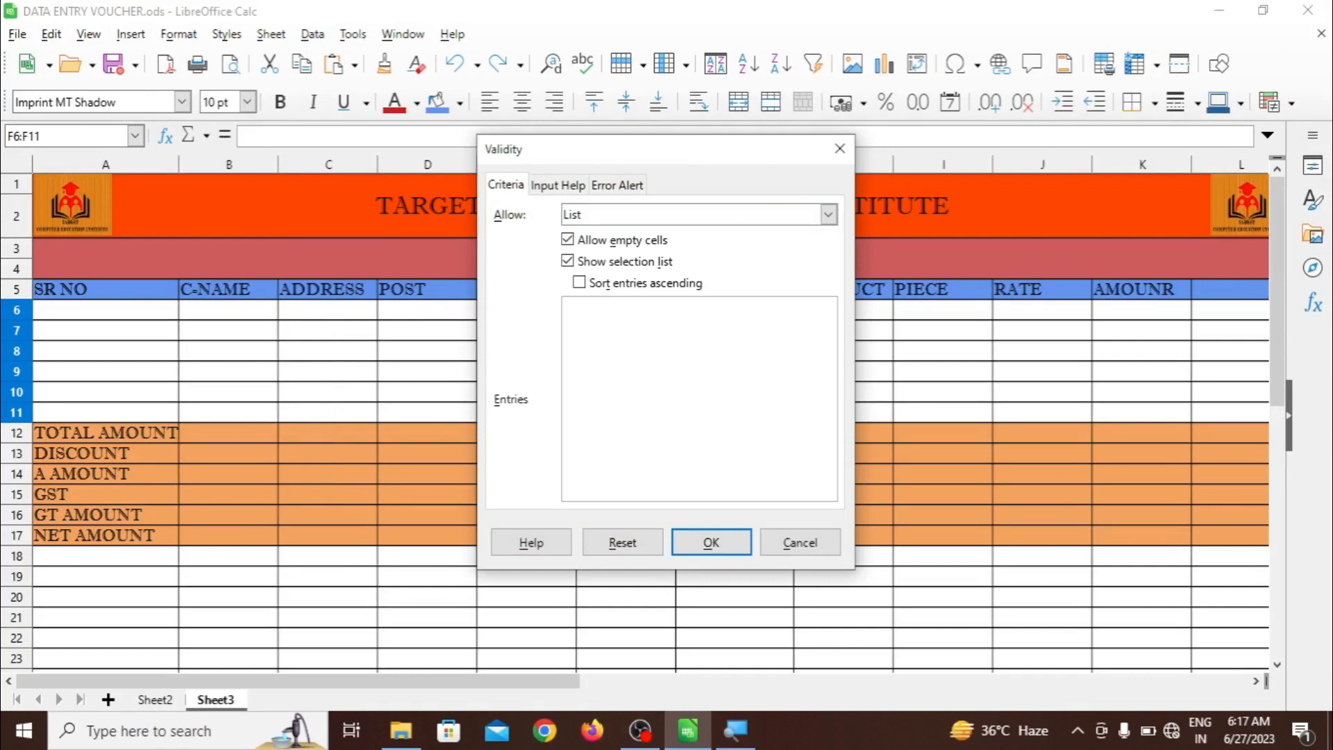
pyautogui.write('22414')
pyautogui.write('9 ')
pyautogui.write('2241')
pyautogui.write('25')
pyautogui.write('6453')
pyautogui.press('Return')
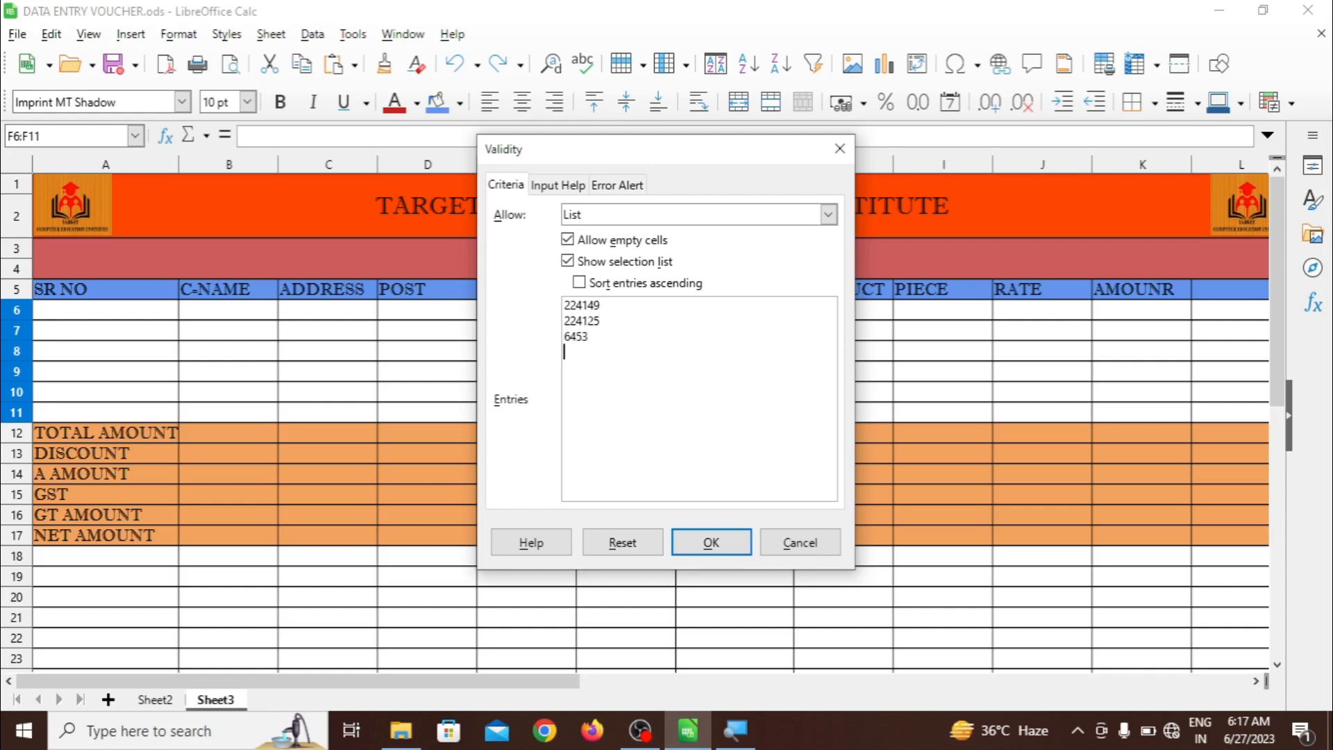
pyautogui.write('4235')
pyautogui.press('Return')
pyautogui.write('7652')
pyautogui.click(714, 543)
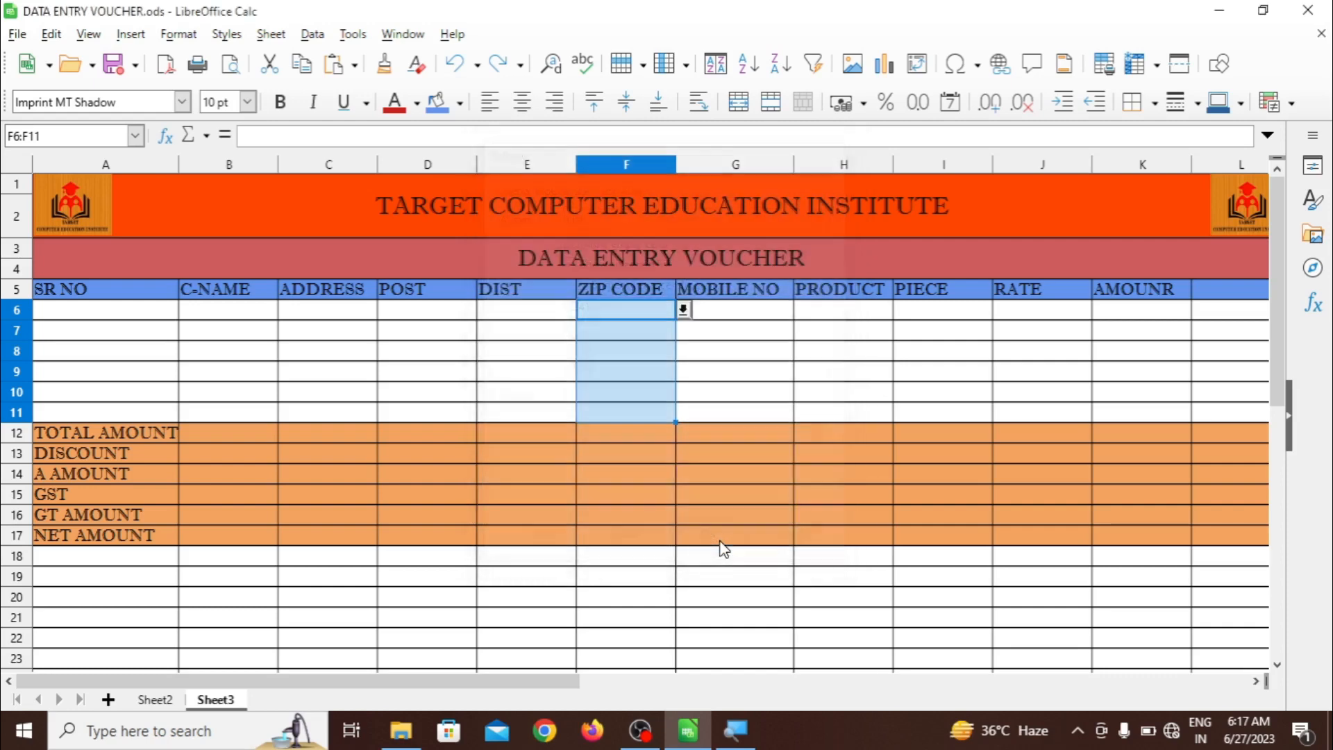
pyautogui.click(649, 375)
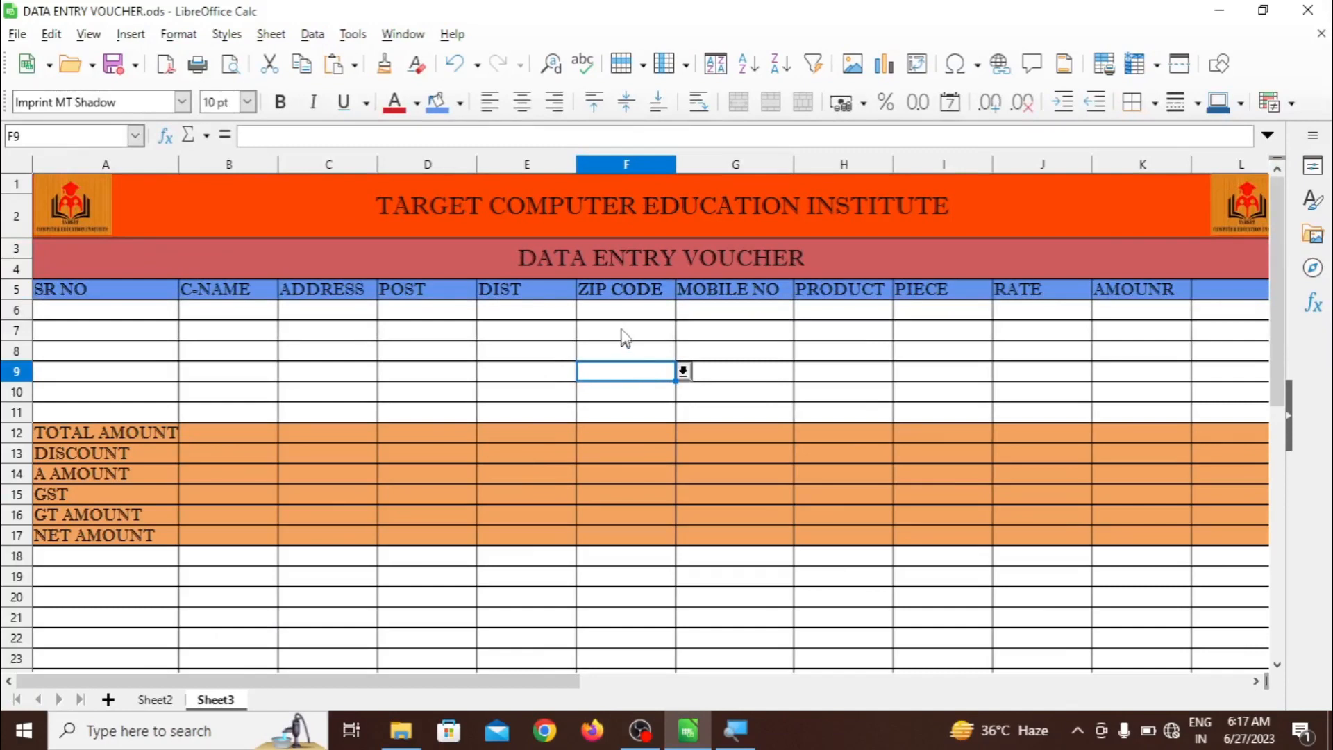
pyautogui.click(623, 309)
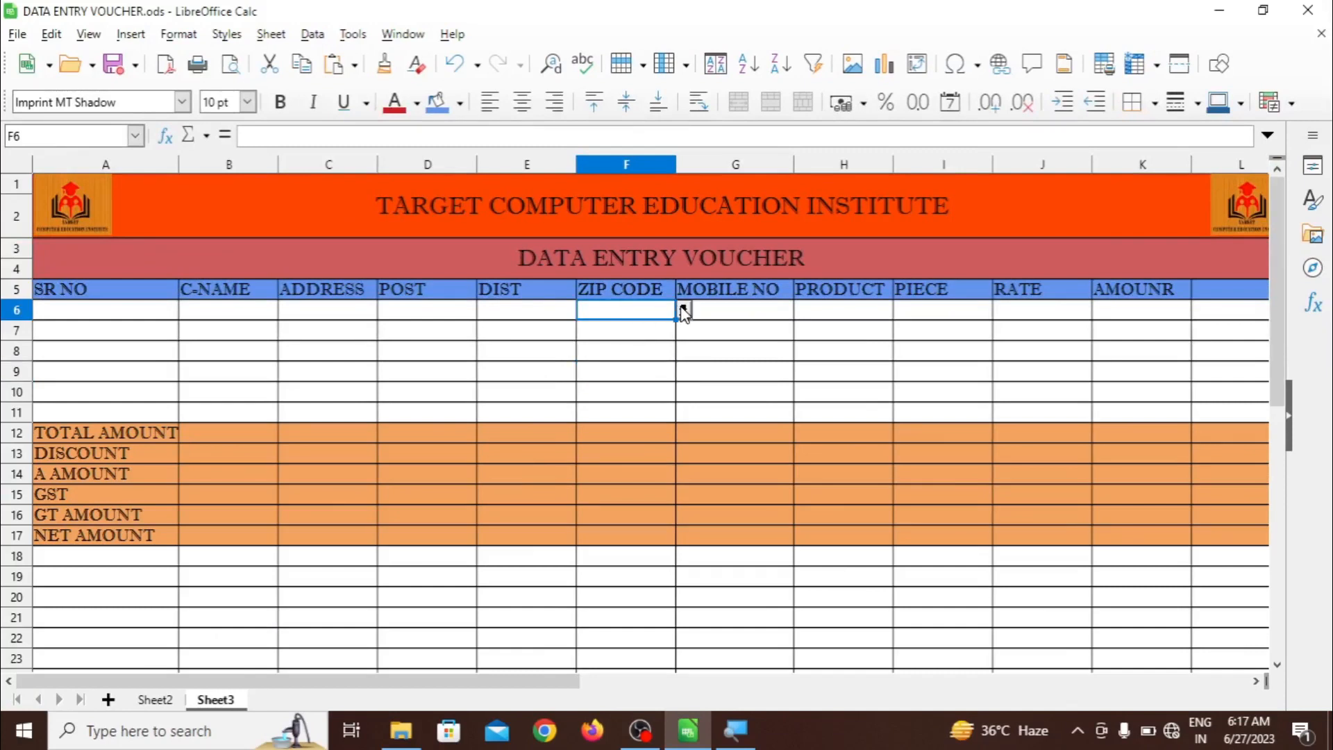
pyautogui.click(684, 311)
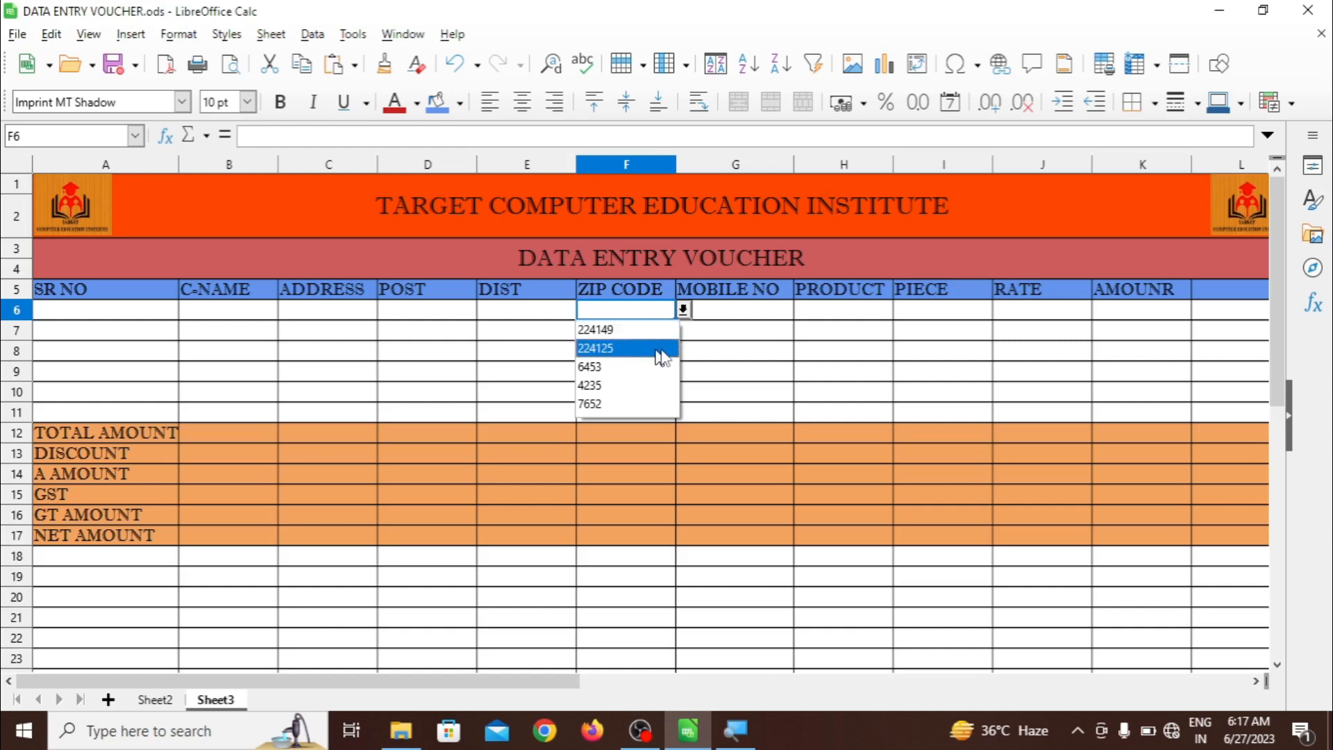
pyautogui.click(694, 358)
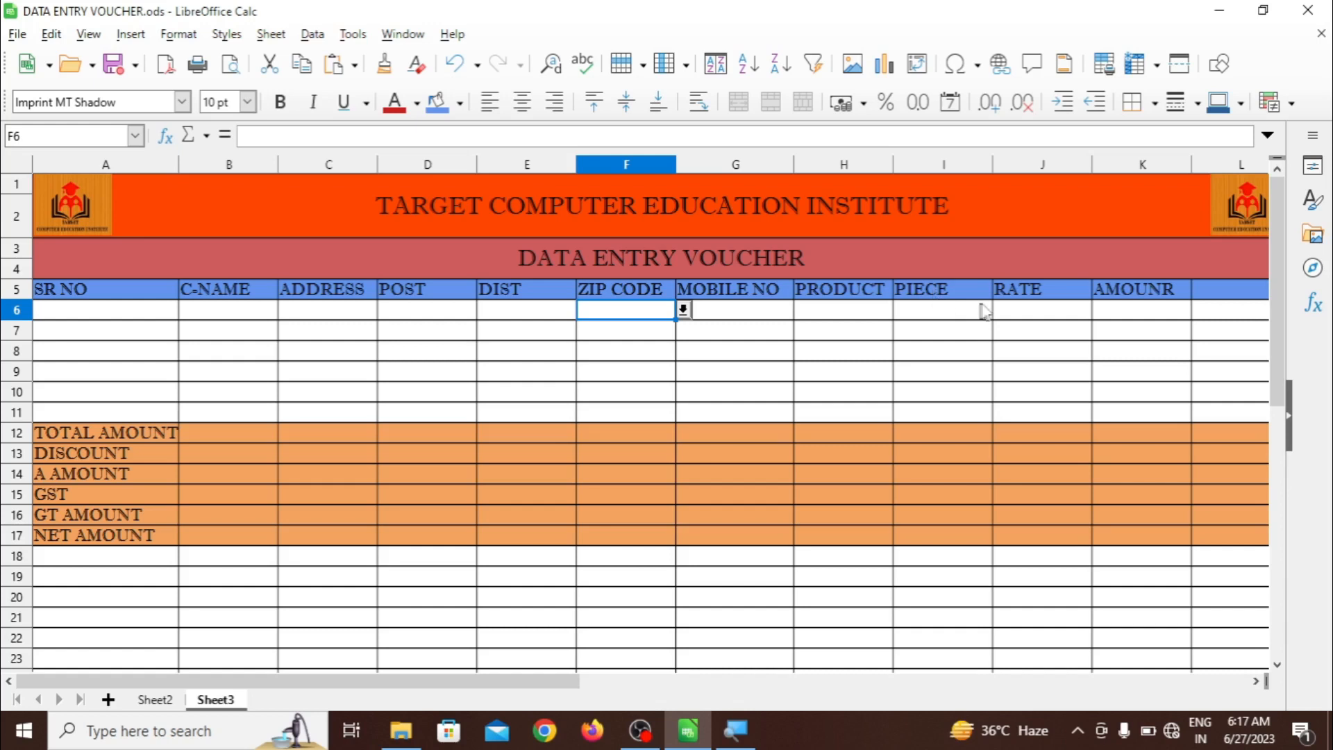
pyautogui.click(1118, 313)
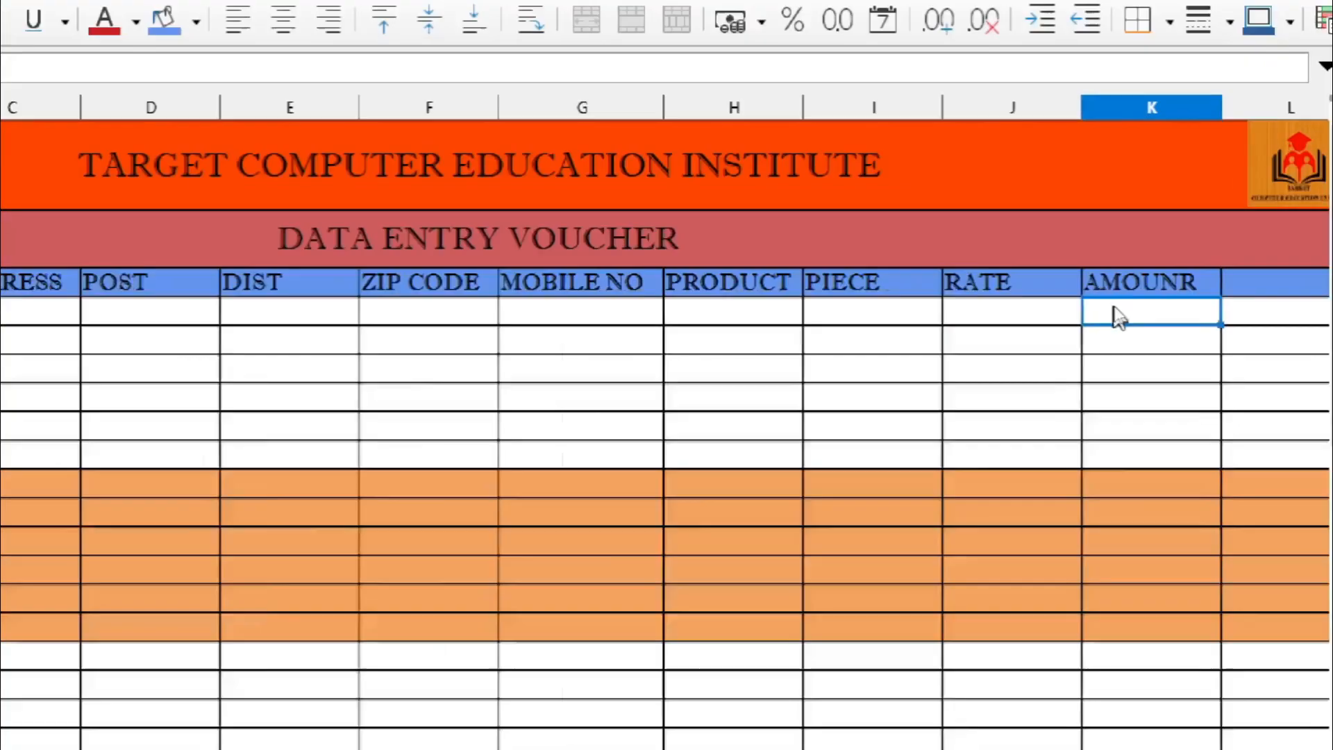
# Enter =SUM(I6*J6) in K6 so the first amount multiplies PIECE by RATE
pyautogui.write('=SUM')
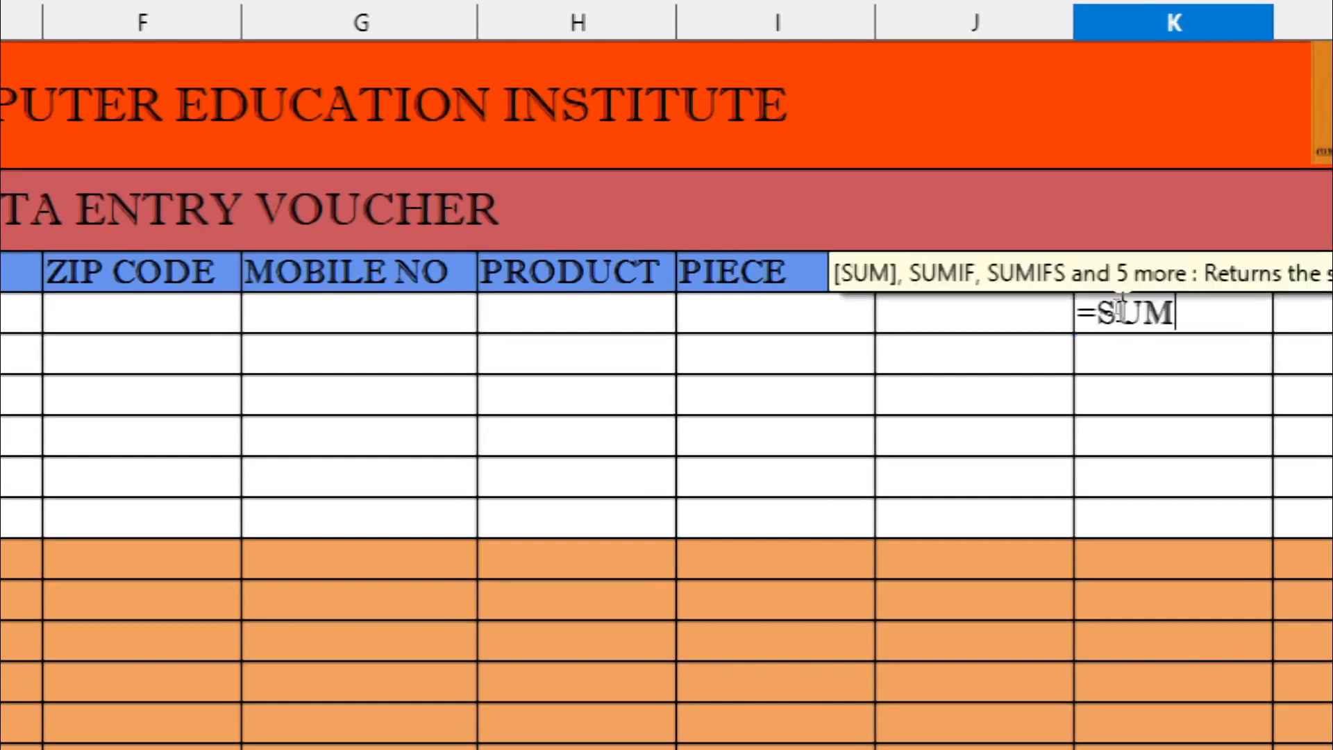
pyautogui.write('(')
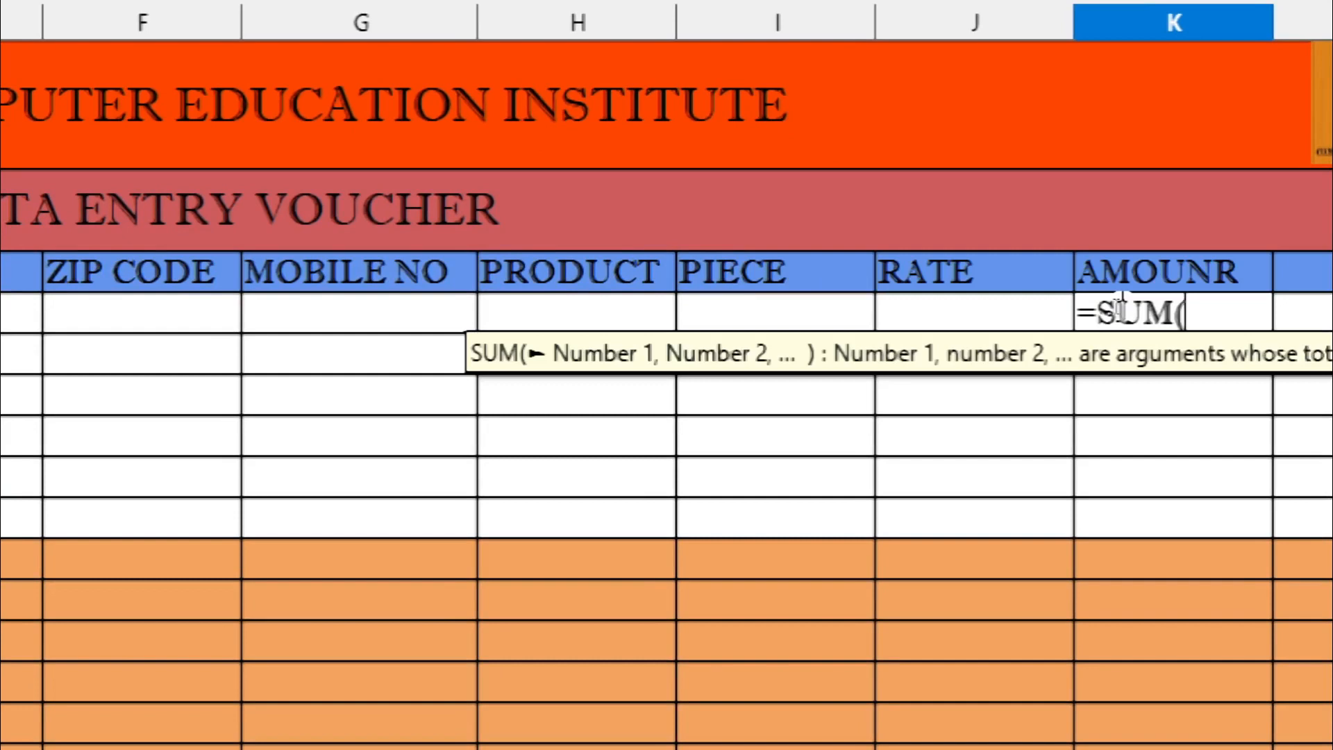
pyautogui.click(764, 308)
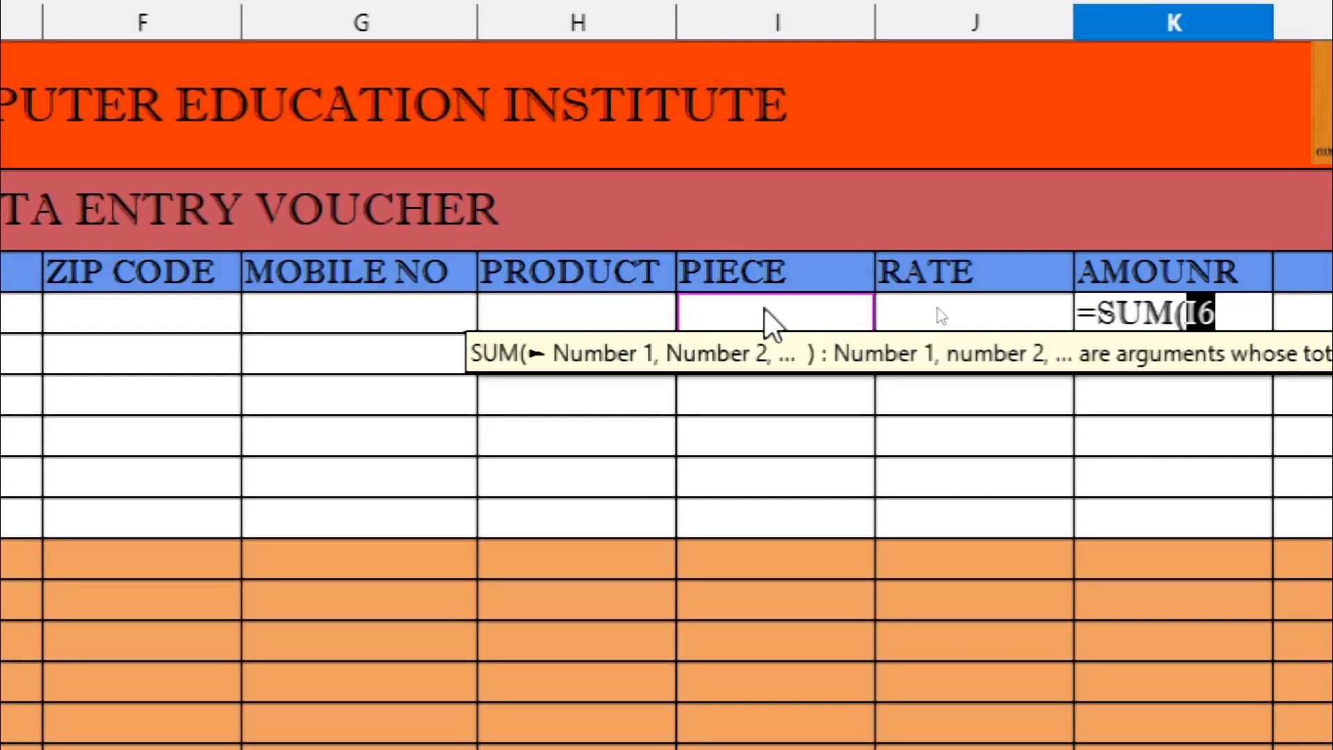
pyautogui.write('*')
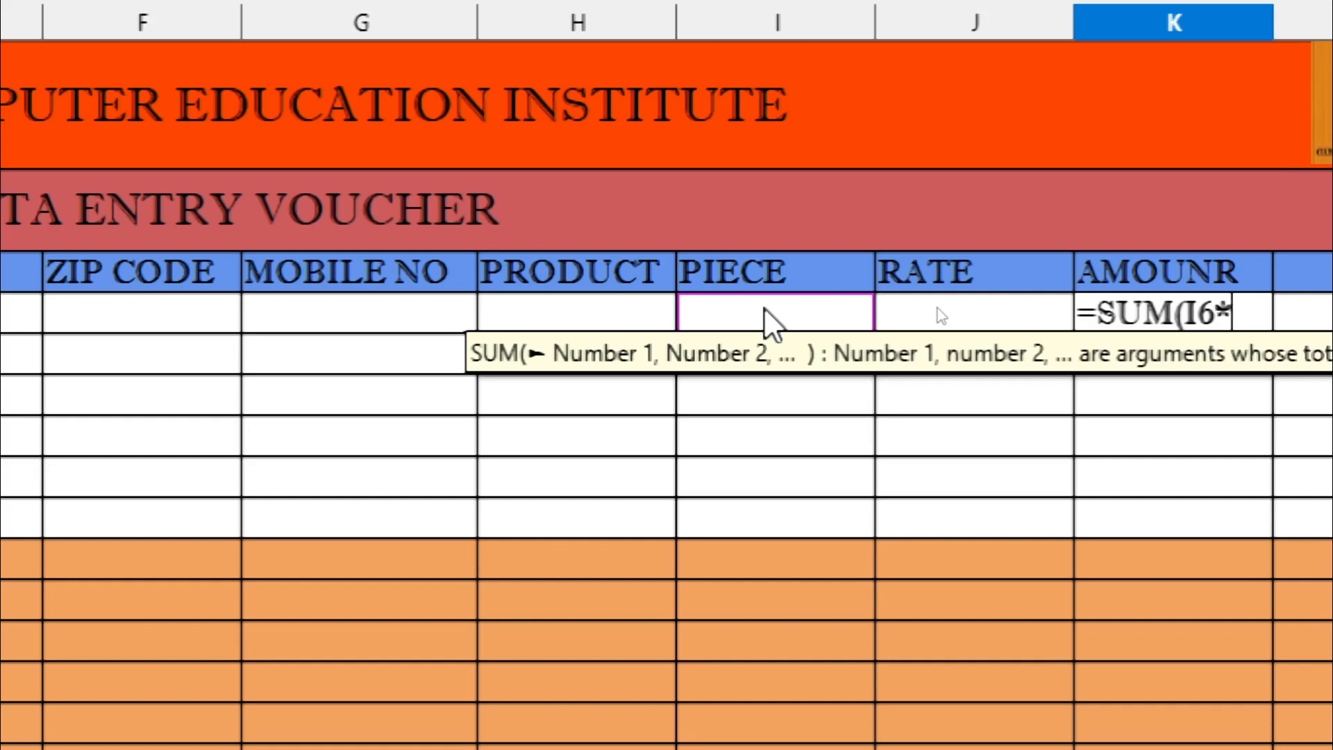
pyautogui.click(909, 306)
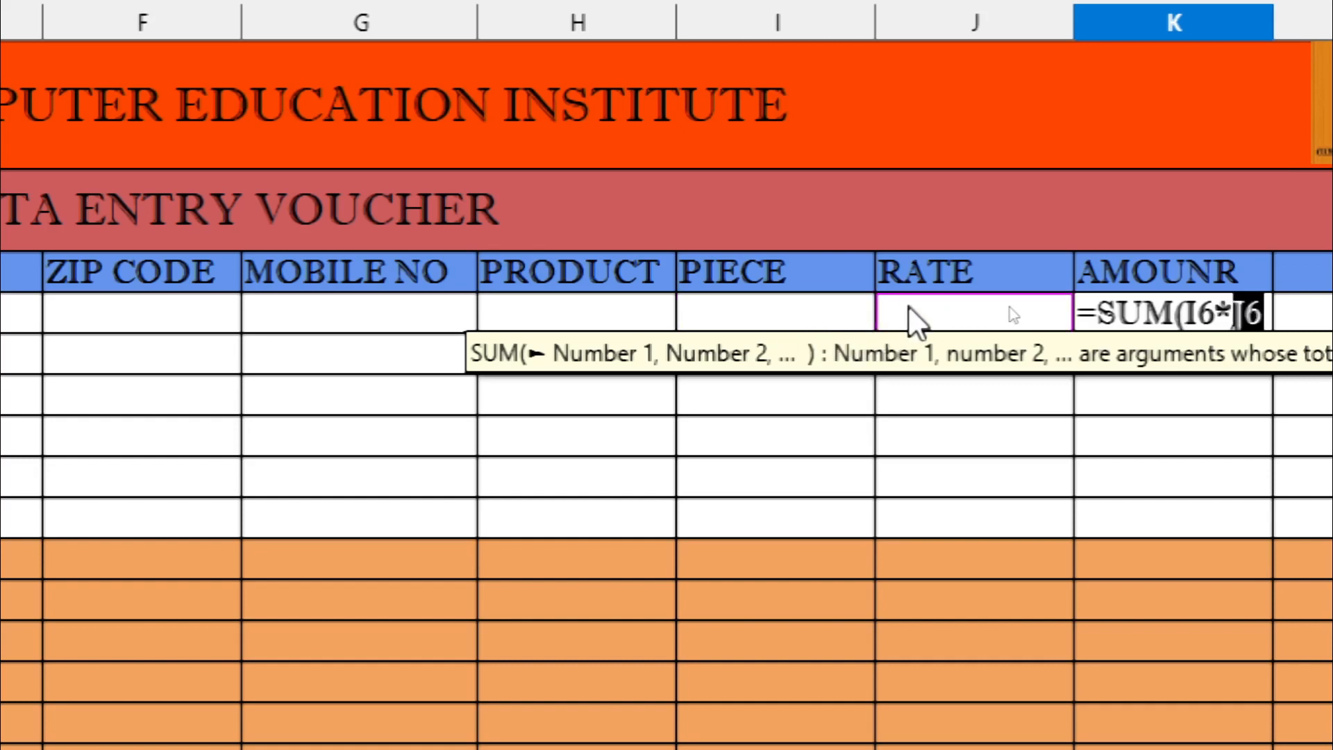
pyautogui.write(')')
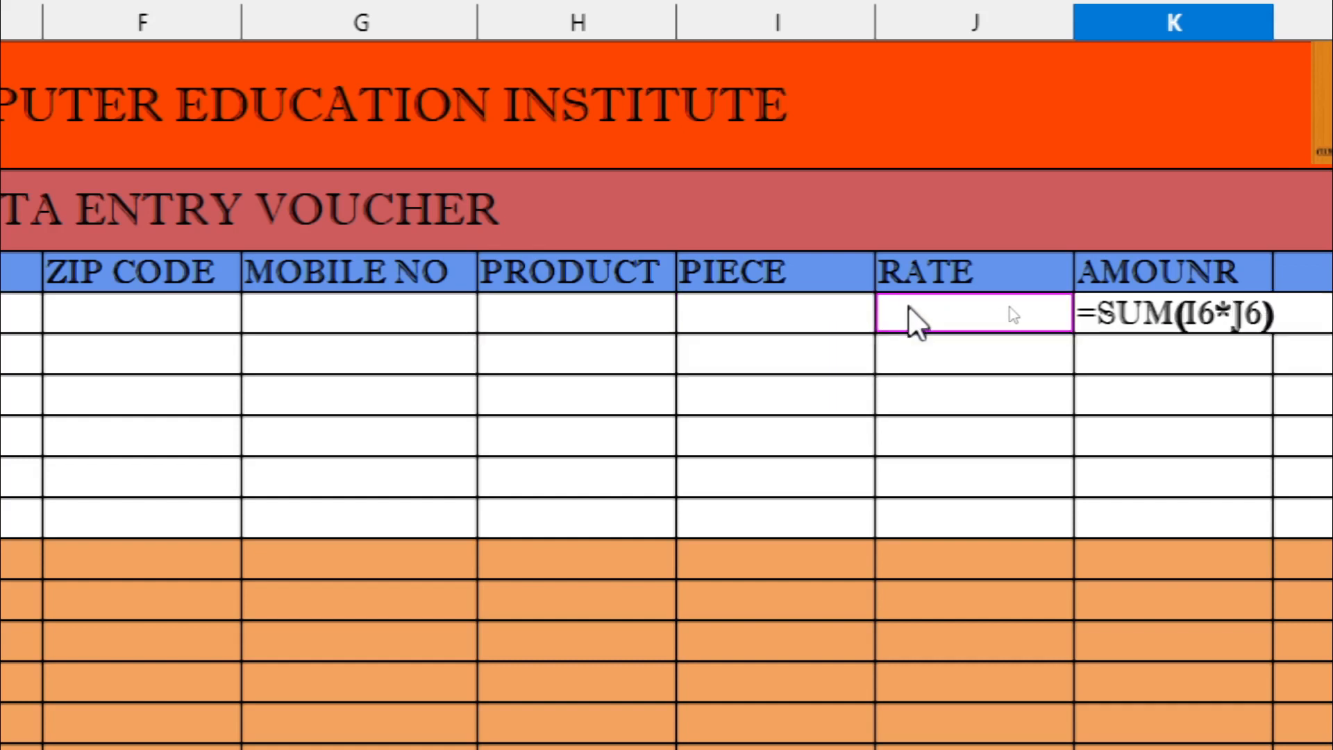
pyautogui.press('Return')
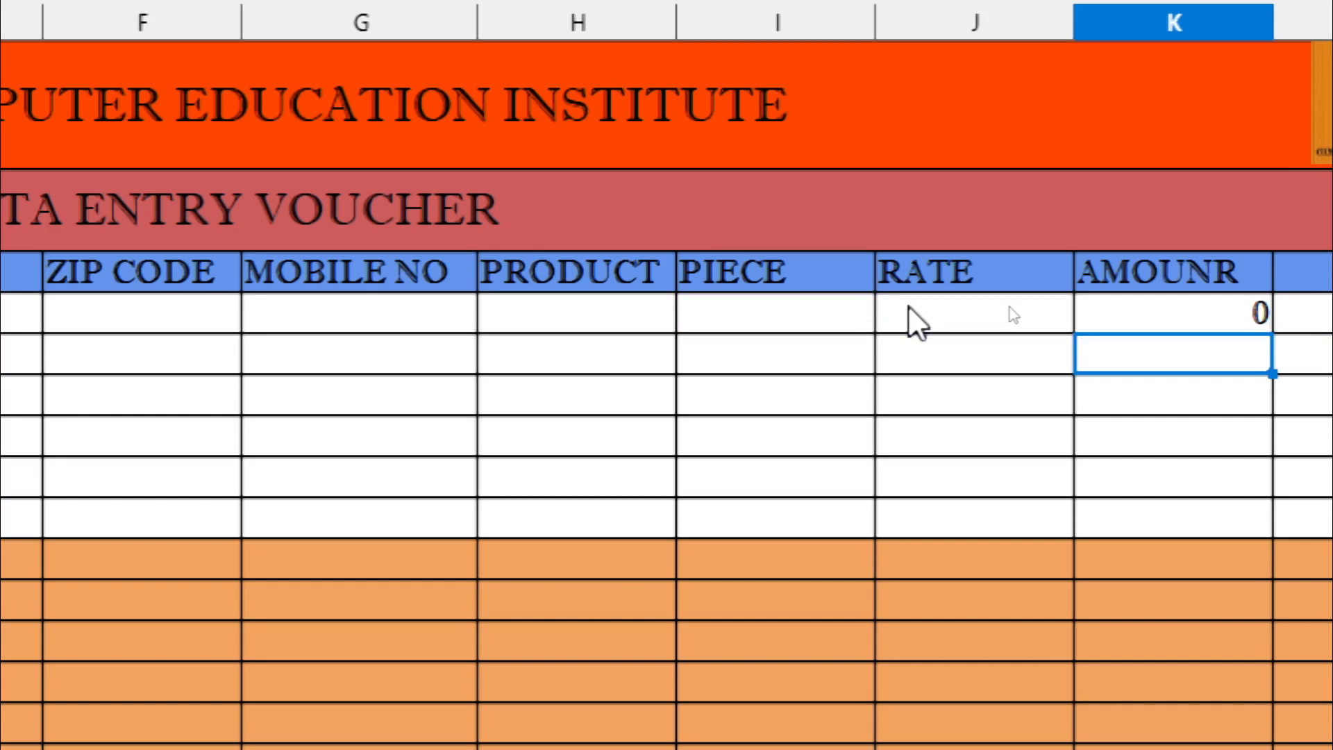
pyautogui.click(1118, 309)
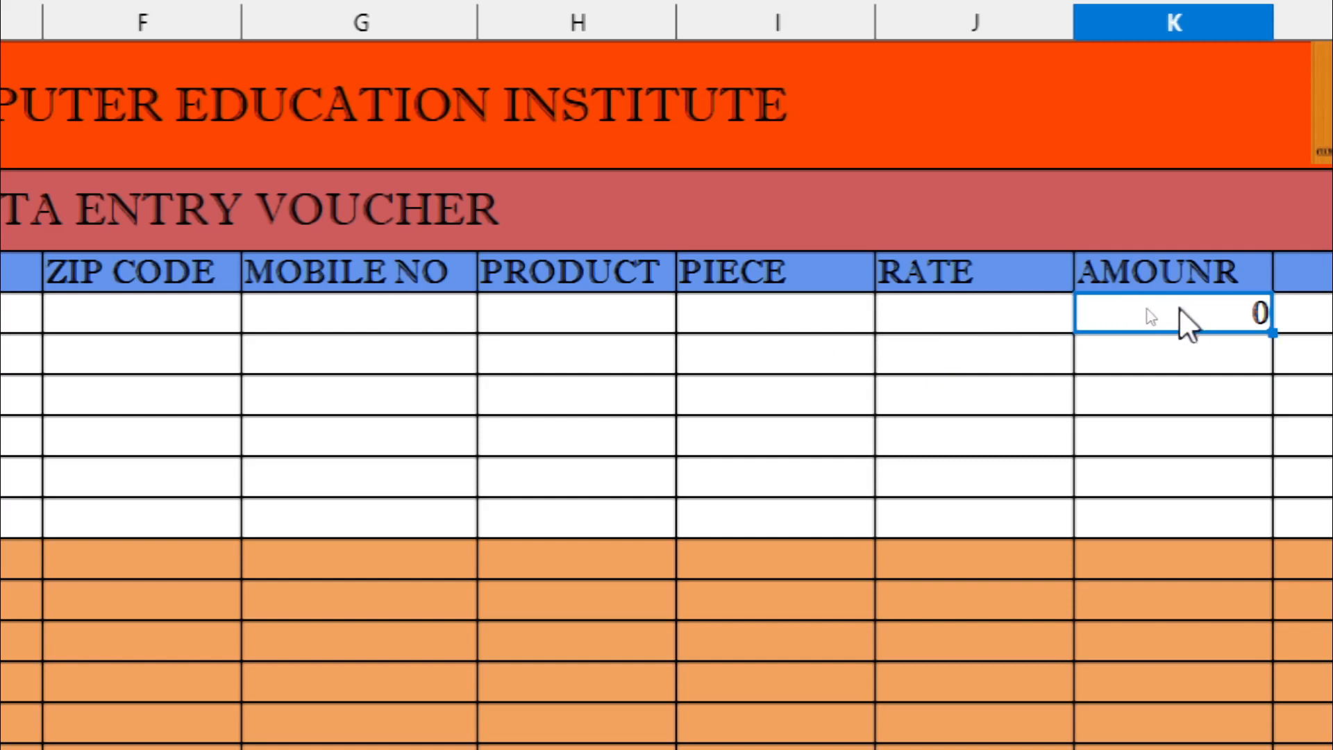
pyautogui.click(1187, 272)
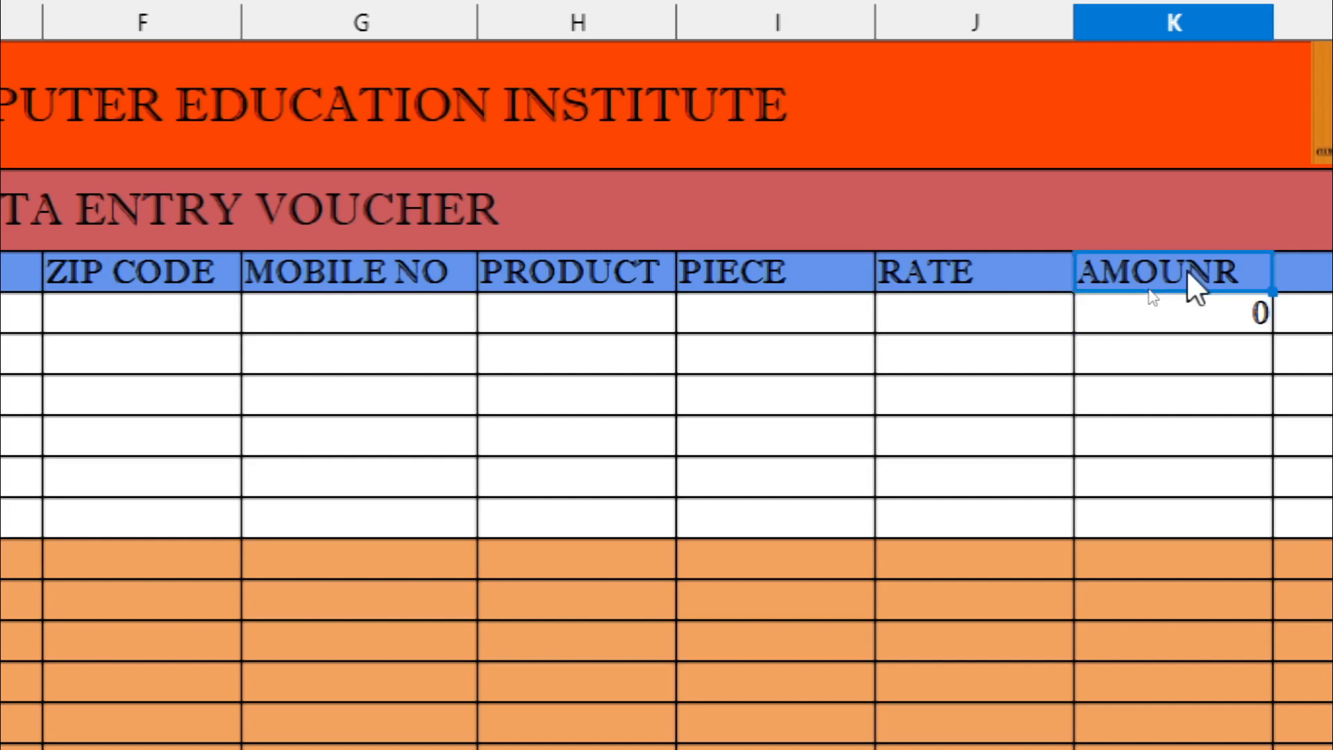
# Rename the K5 header to AMOUNT and fill the K6 formula down to K11
pyautogui.write('AMOUNT')
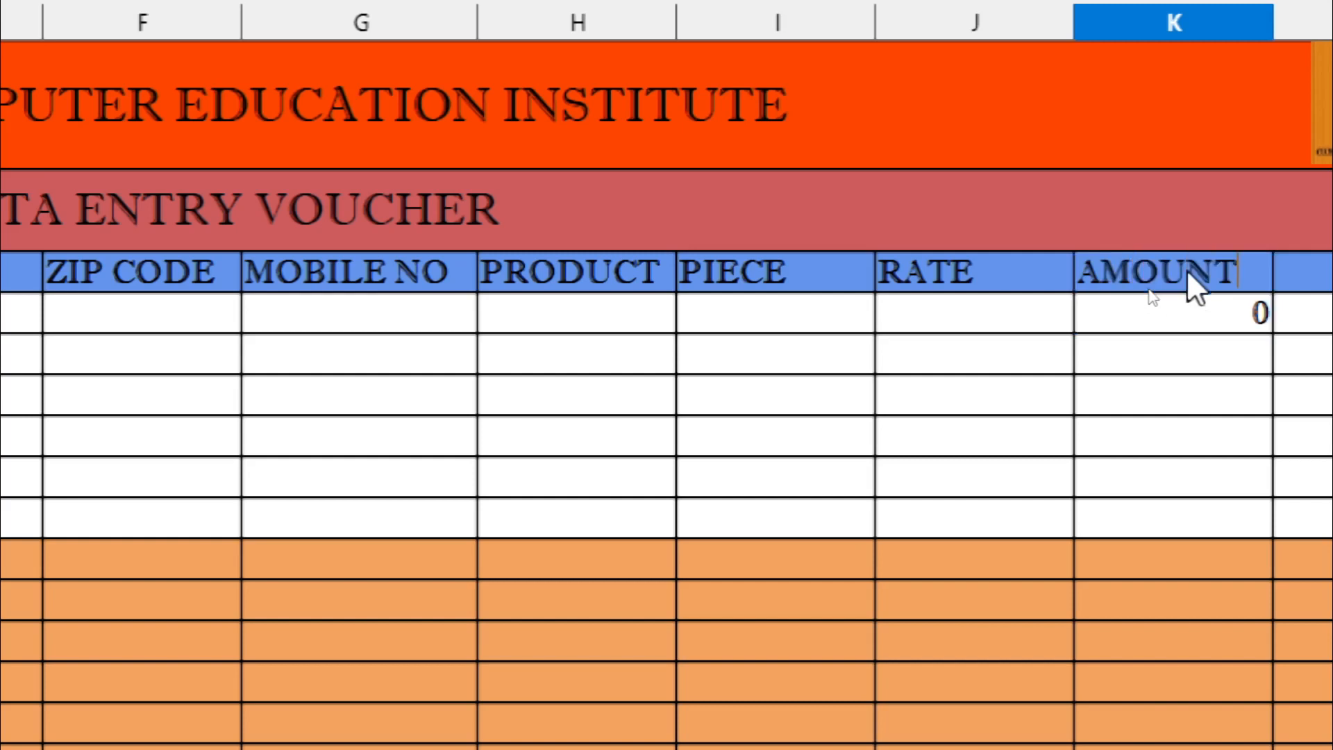
pyautogui.click(1200, 408)
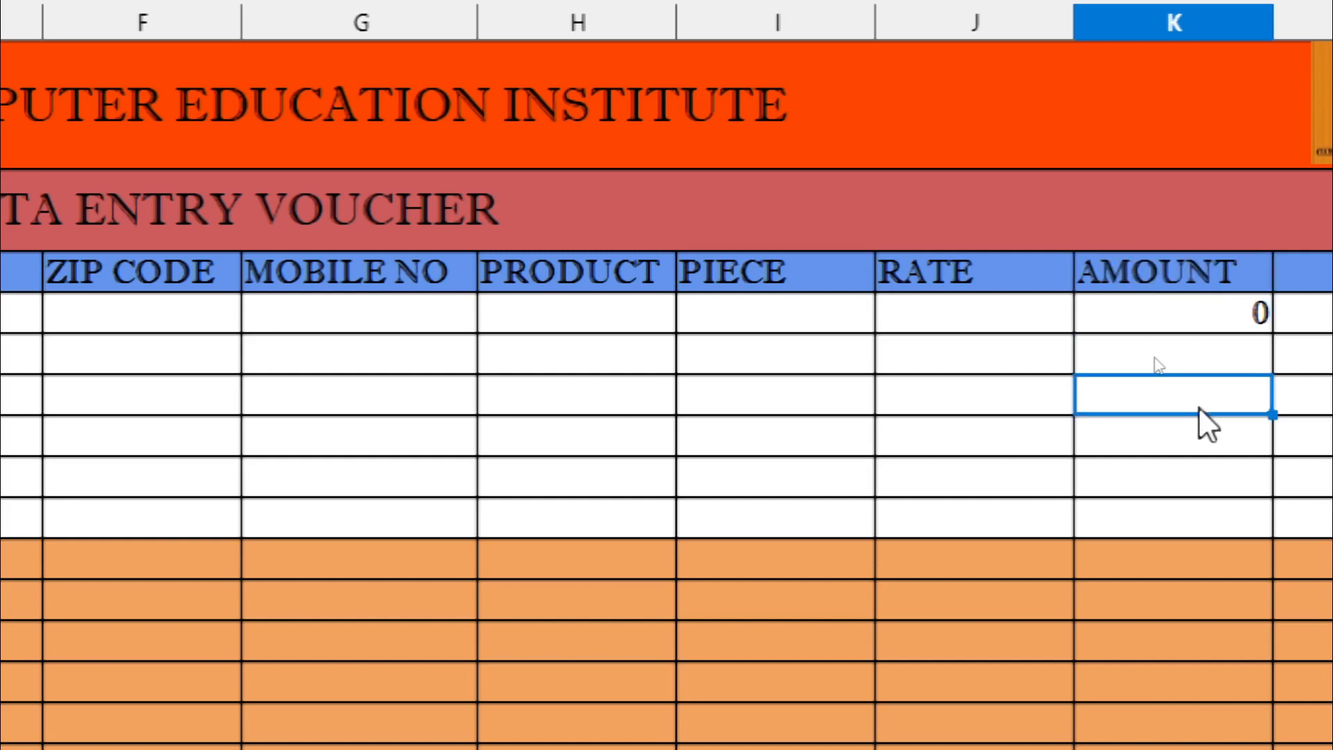
pyautogui.click(1204, 311)
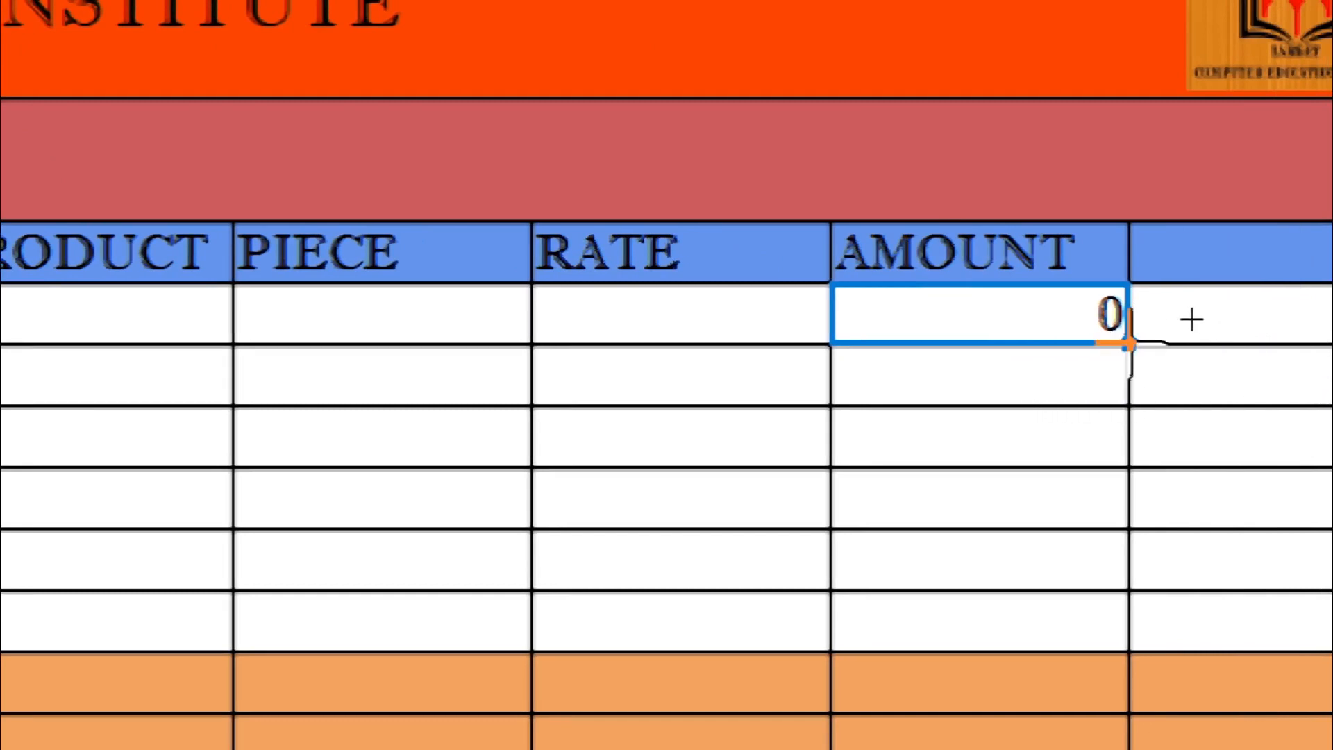
pyautogui.moveTo(1129, 343); pyautogui.dragTo(1155, 642)
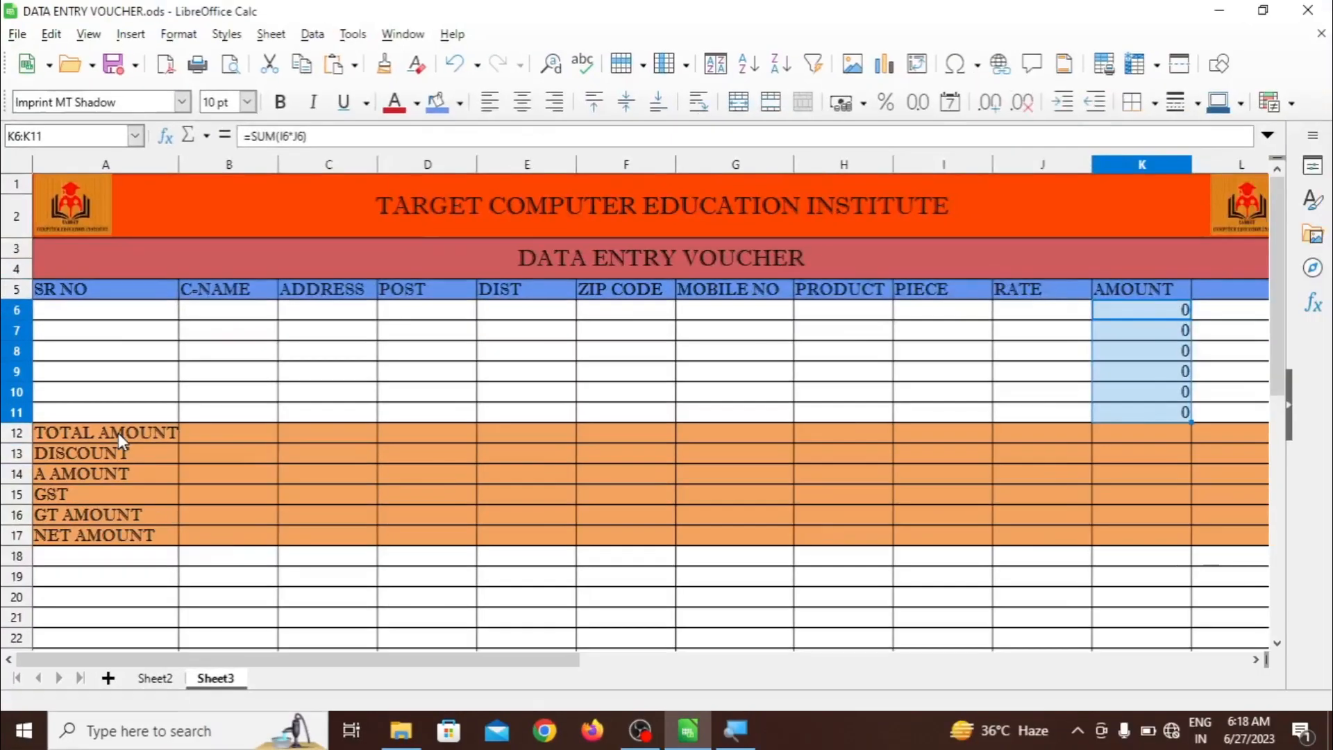
pyautogui.click(200, 434)
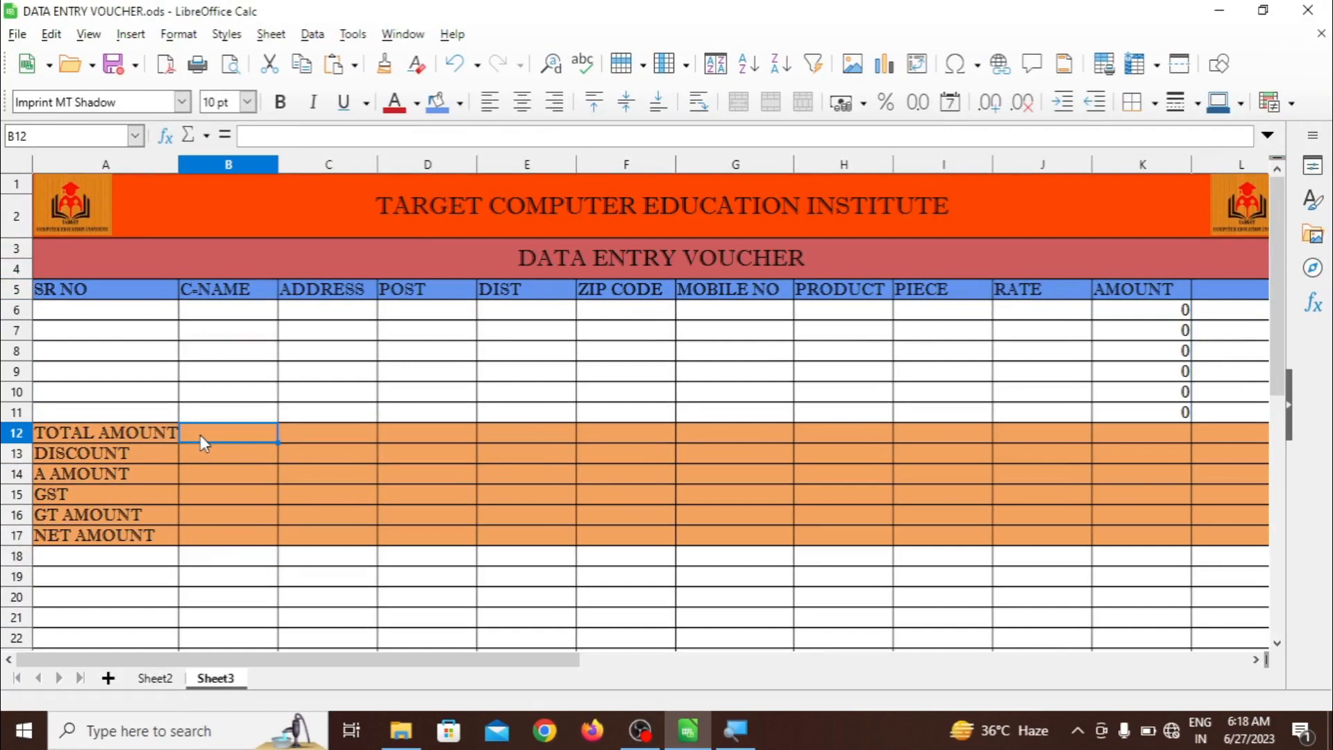
# Enter =SUM(K6:K11) in B12 to total the amount column
pyautogui.write('=SUM')
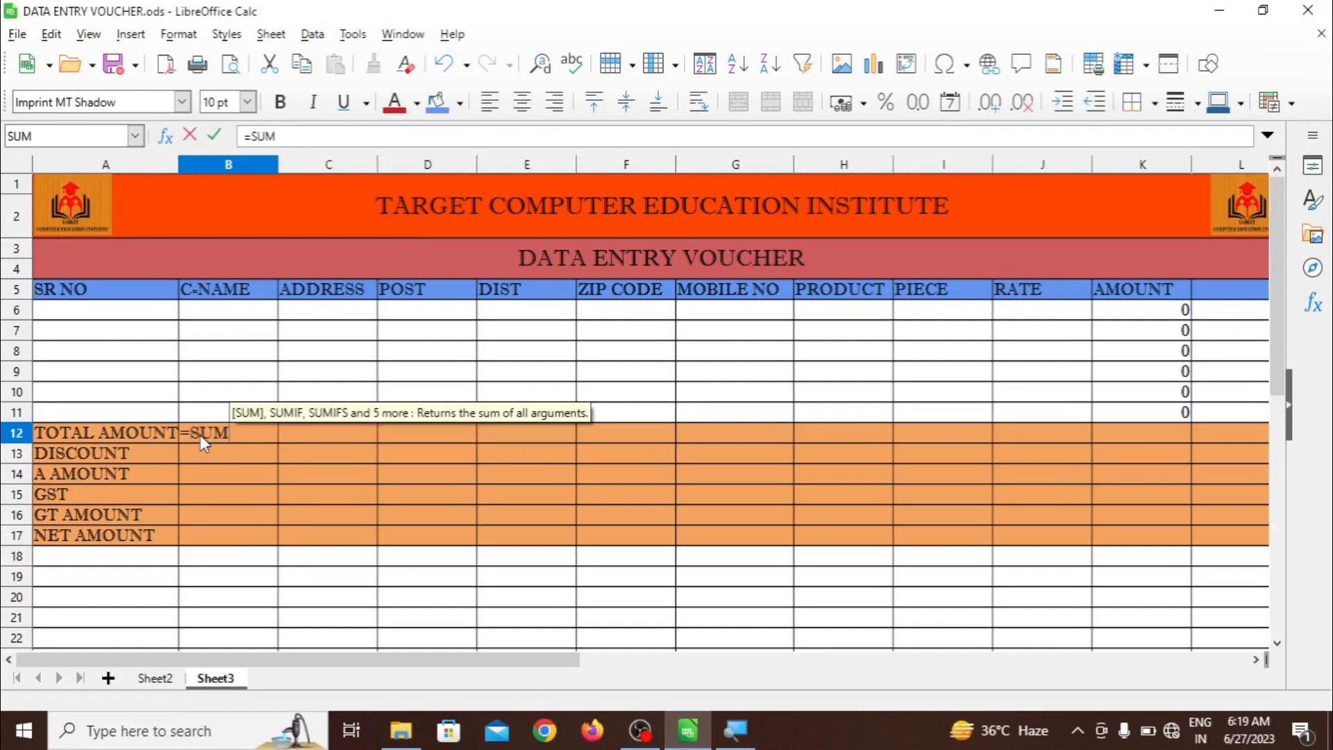
pyautogui.write('(')
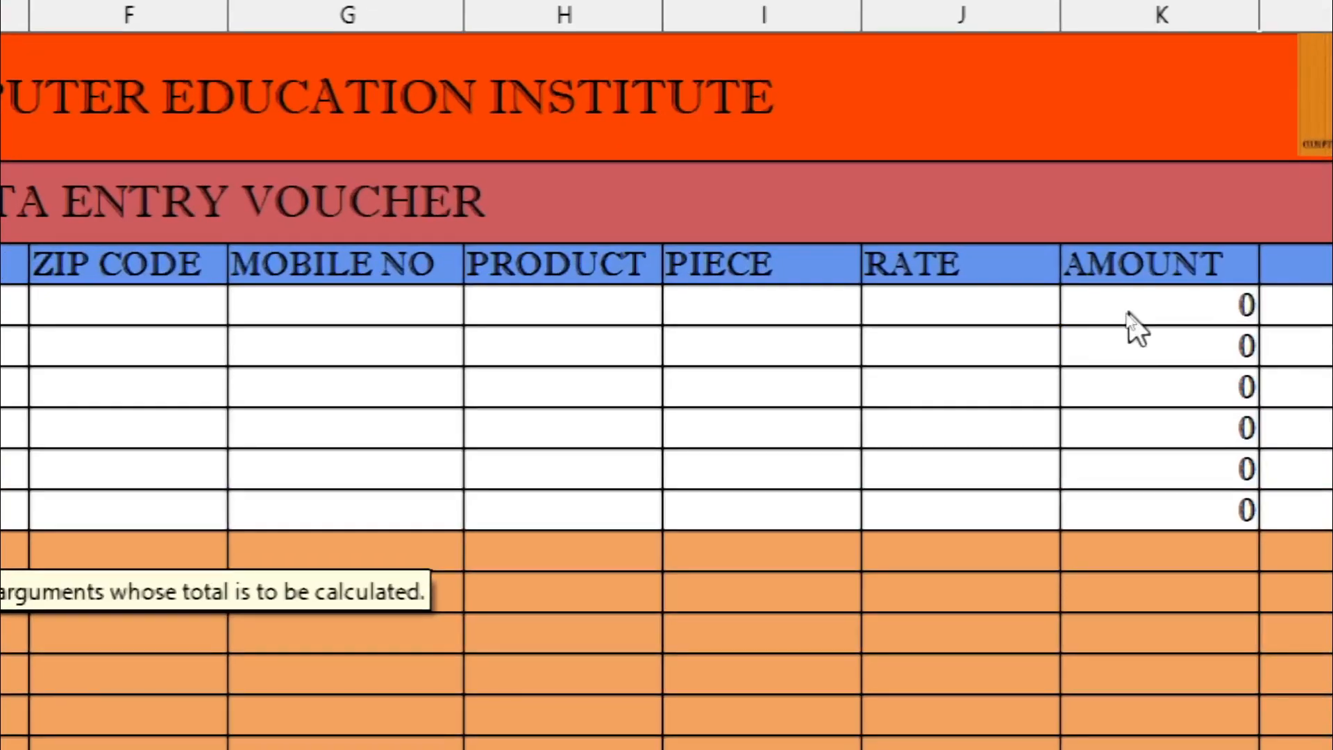
pyautogui.click(1129, 313)
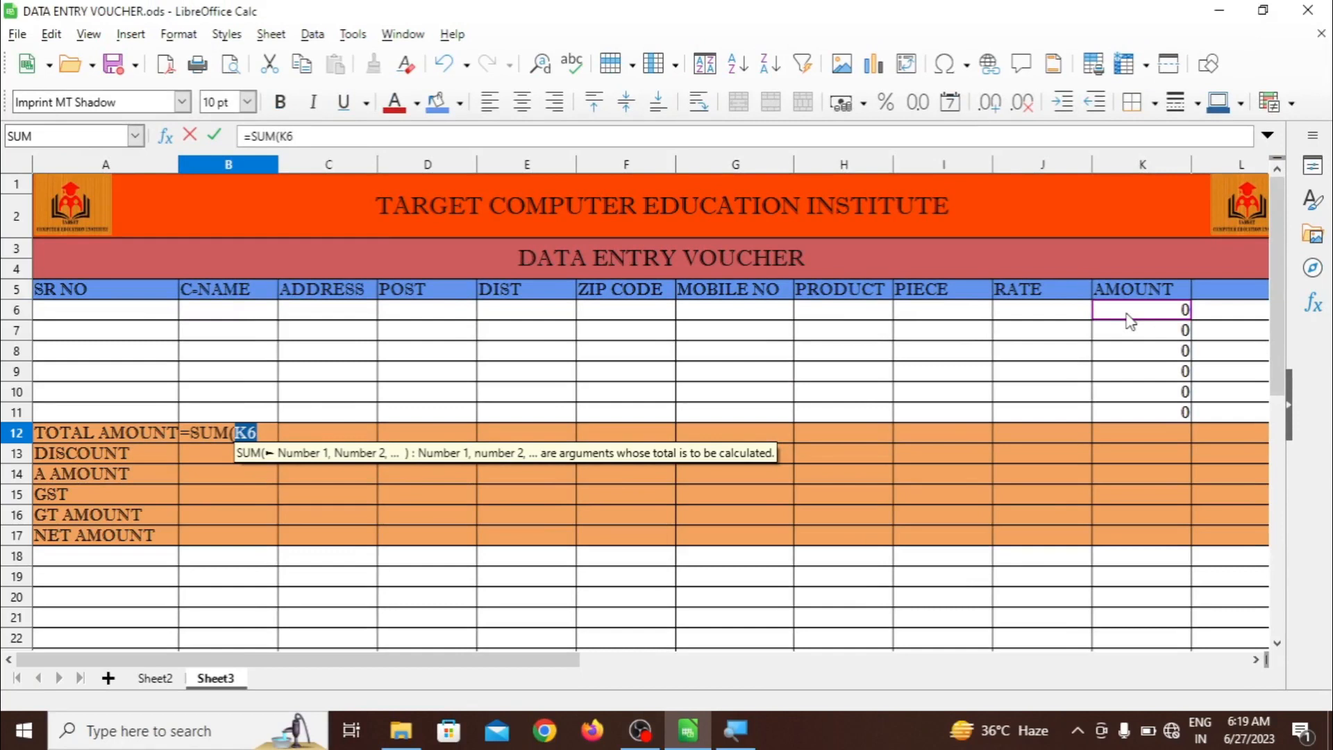
pyautogui.write(':')
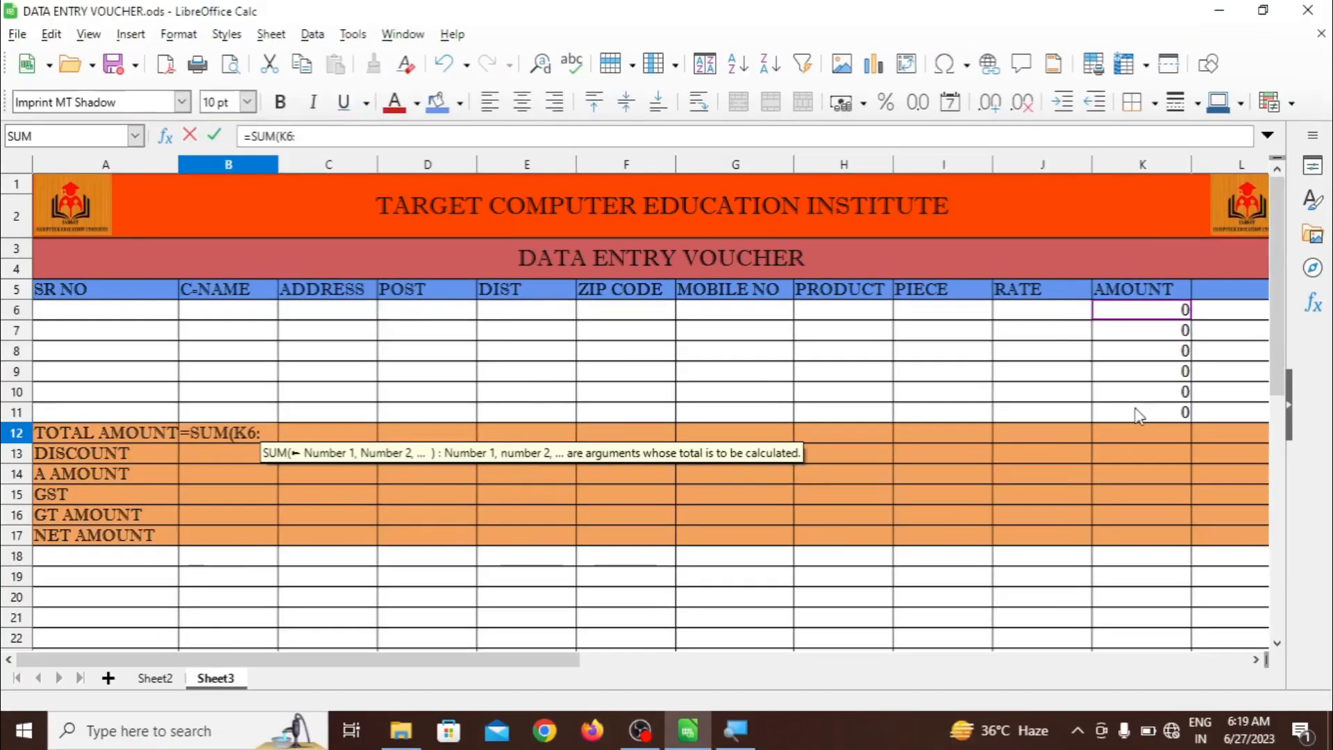
pyautogui.click(1139, 416)
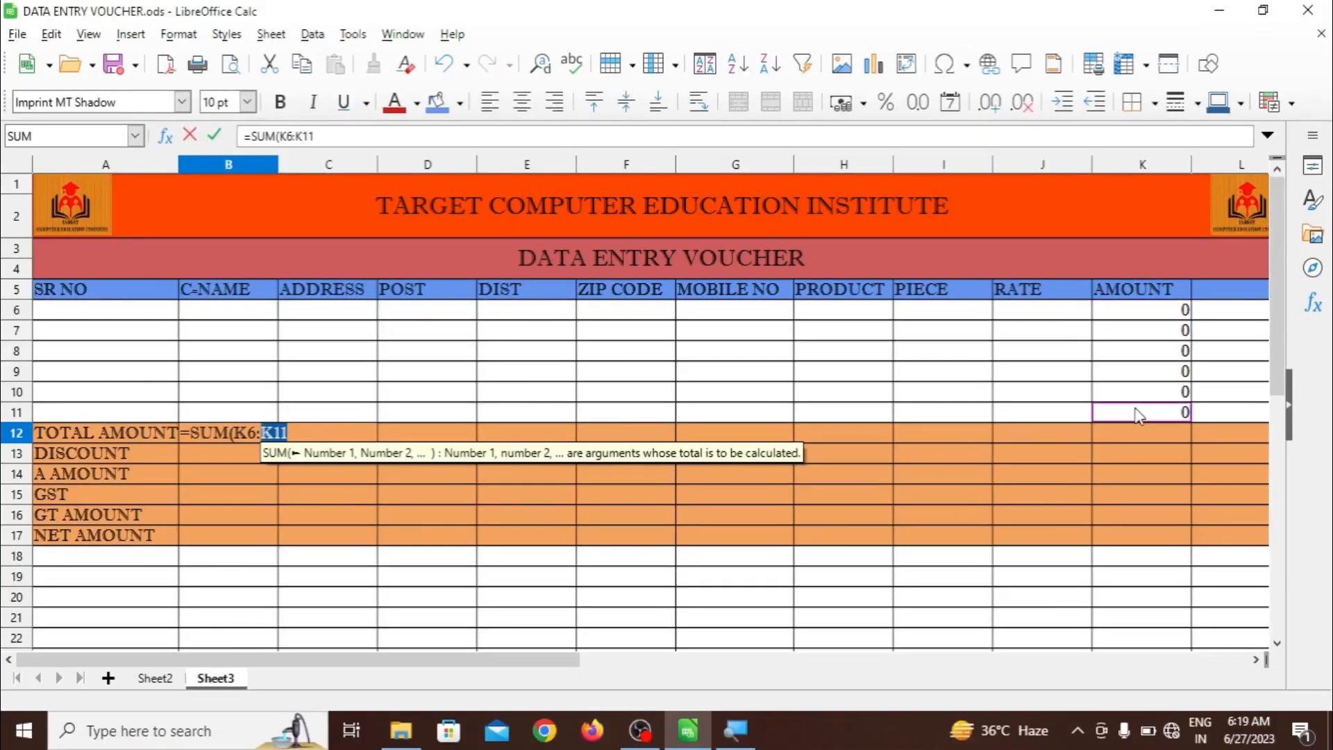
pyautogui.write(')')
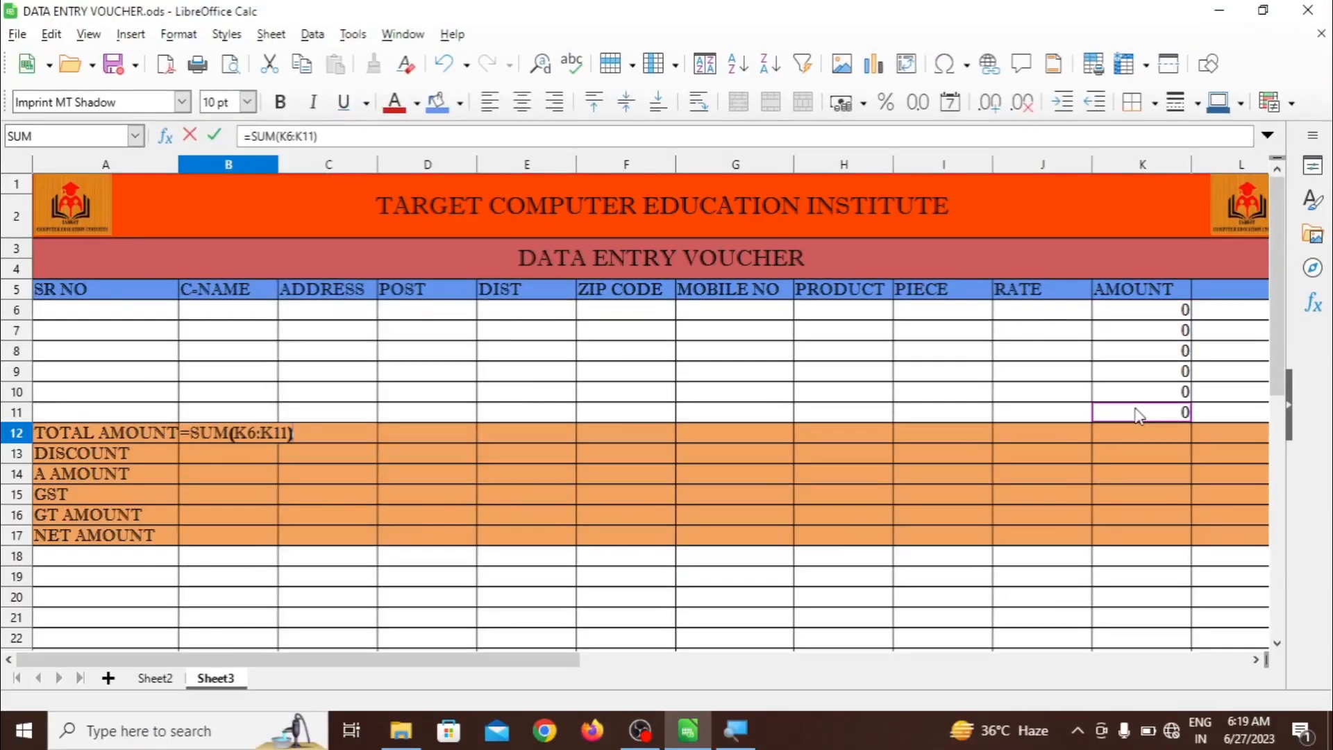
pyautogui.press('Return')
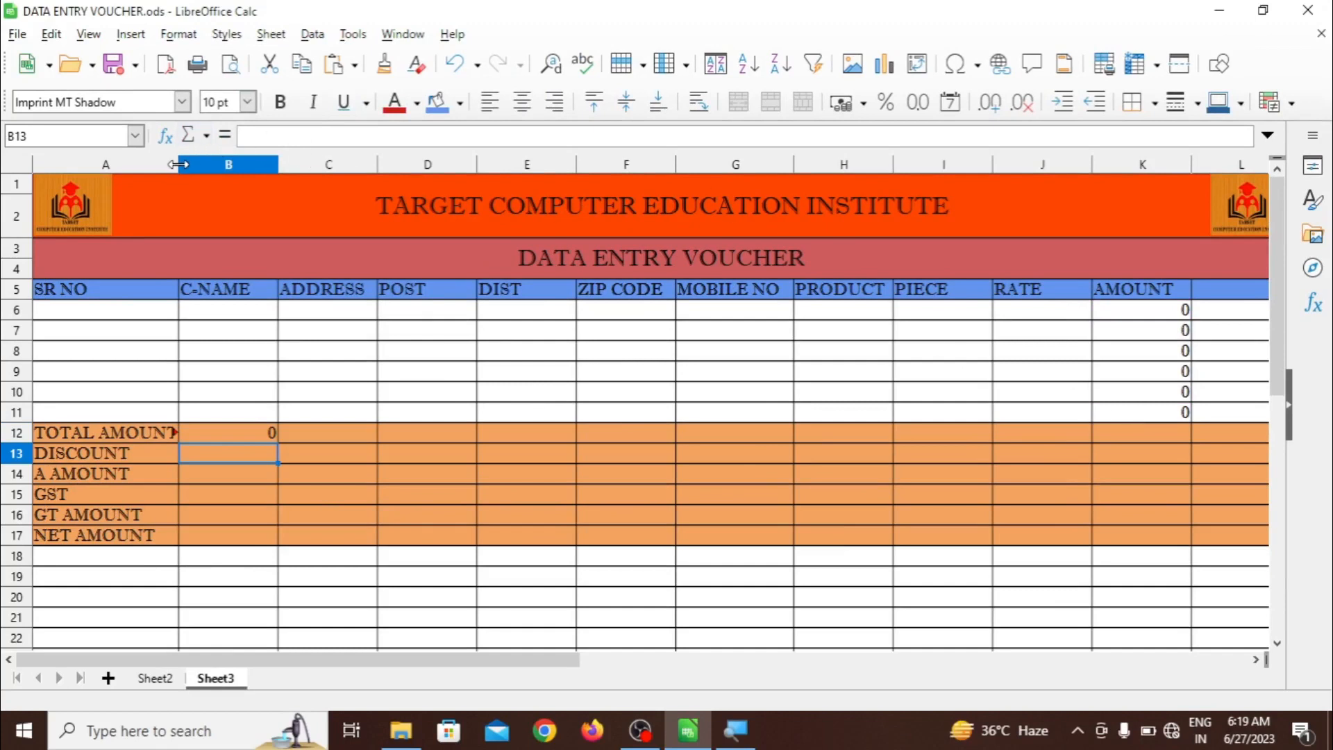
# Widen column A to fit its labels and enter a 4% discount in B13
pyautogui.moveTo(178, 167); pyautogui.dragTo(194, 167)
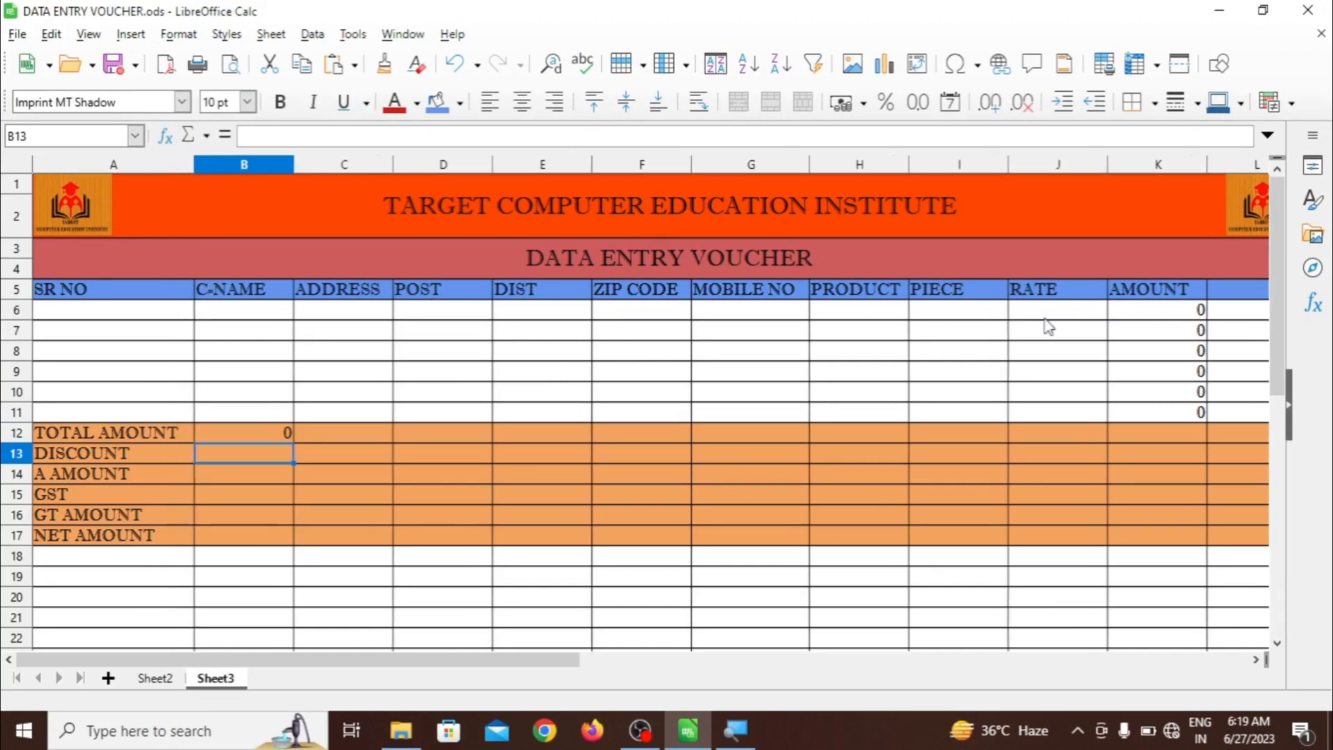
pyautogui.click(258, 473)
pyautogui.click(262, 449)
pyautogui.write('4')
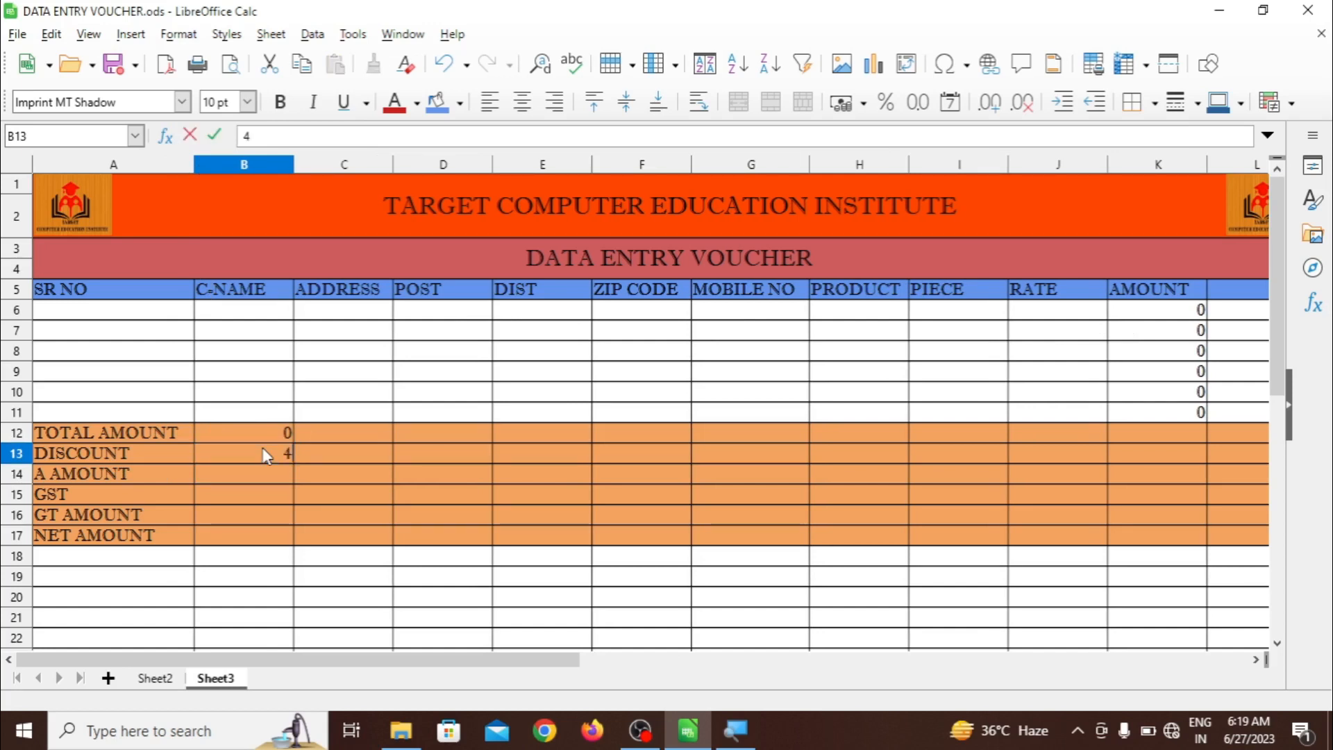
pyautogui.write('%')
pyautogui.click(219, 478)
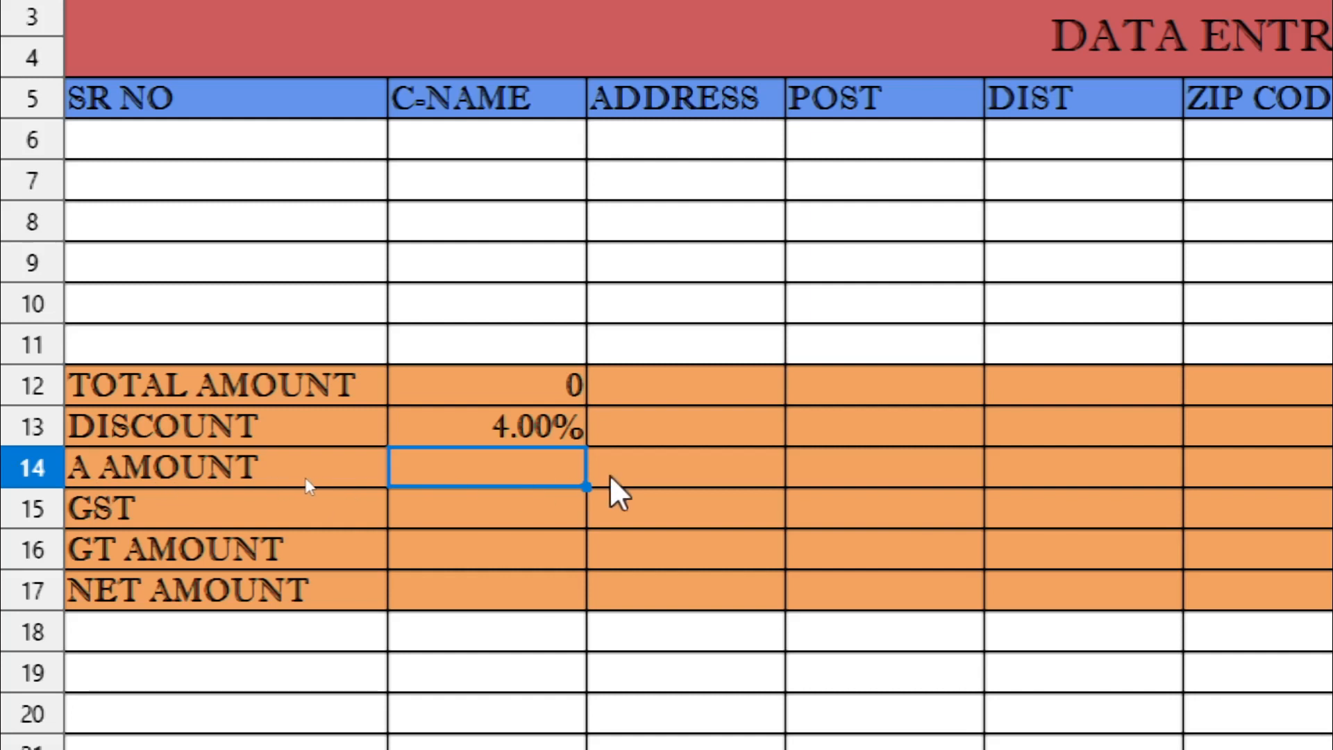
# Enter =B12-(B12*B13) in B14 to get the amount after discount
pyautogui.write('=')
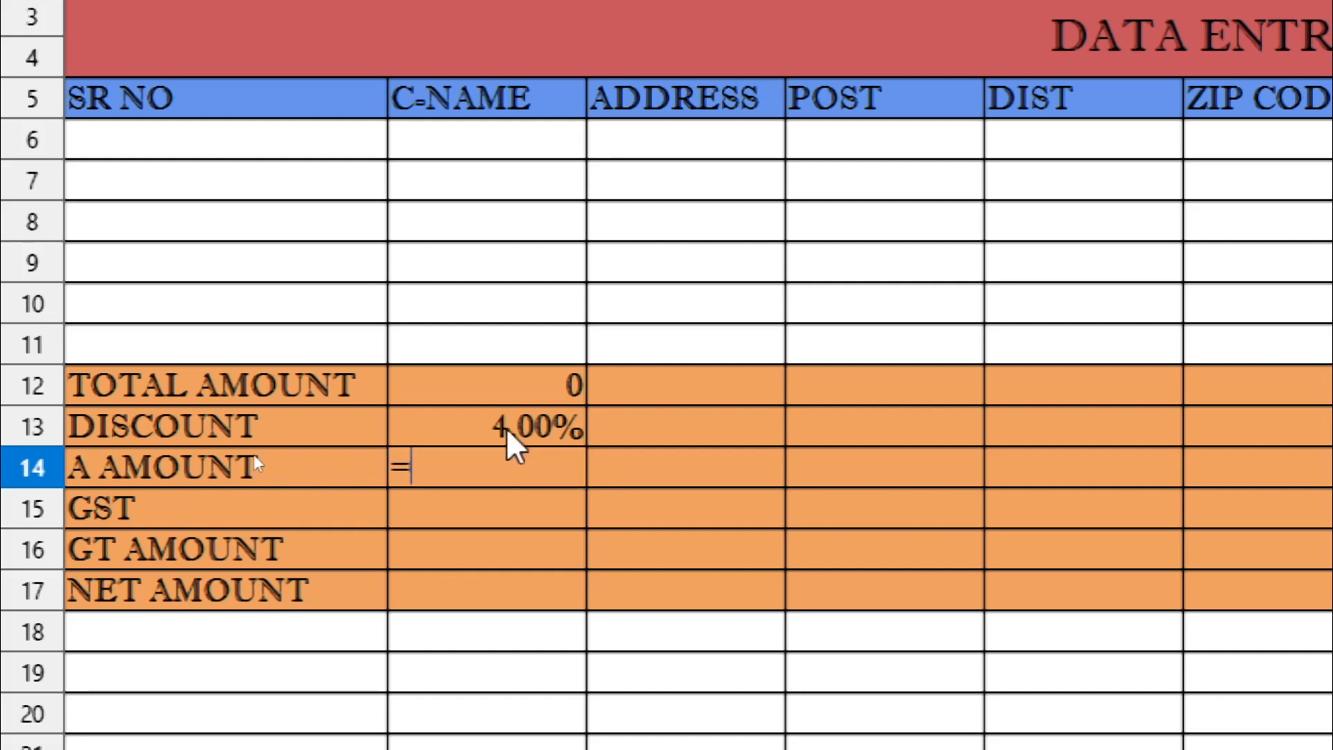
pyautogui.click(502, 397)
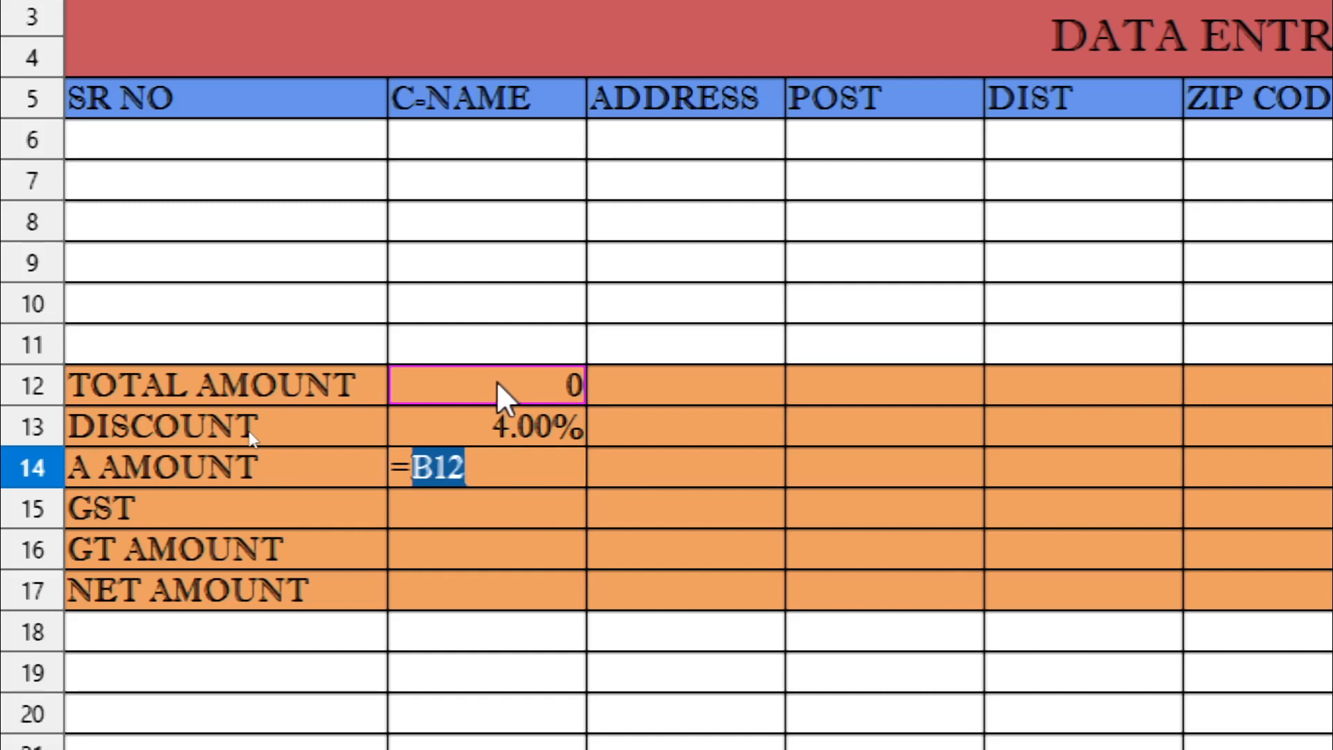
pyautogui.write('-')
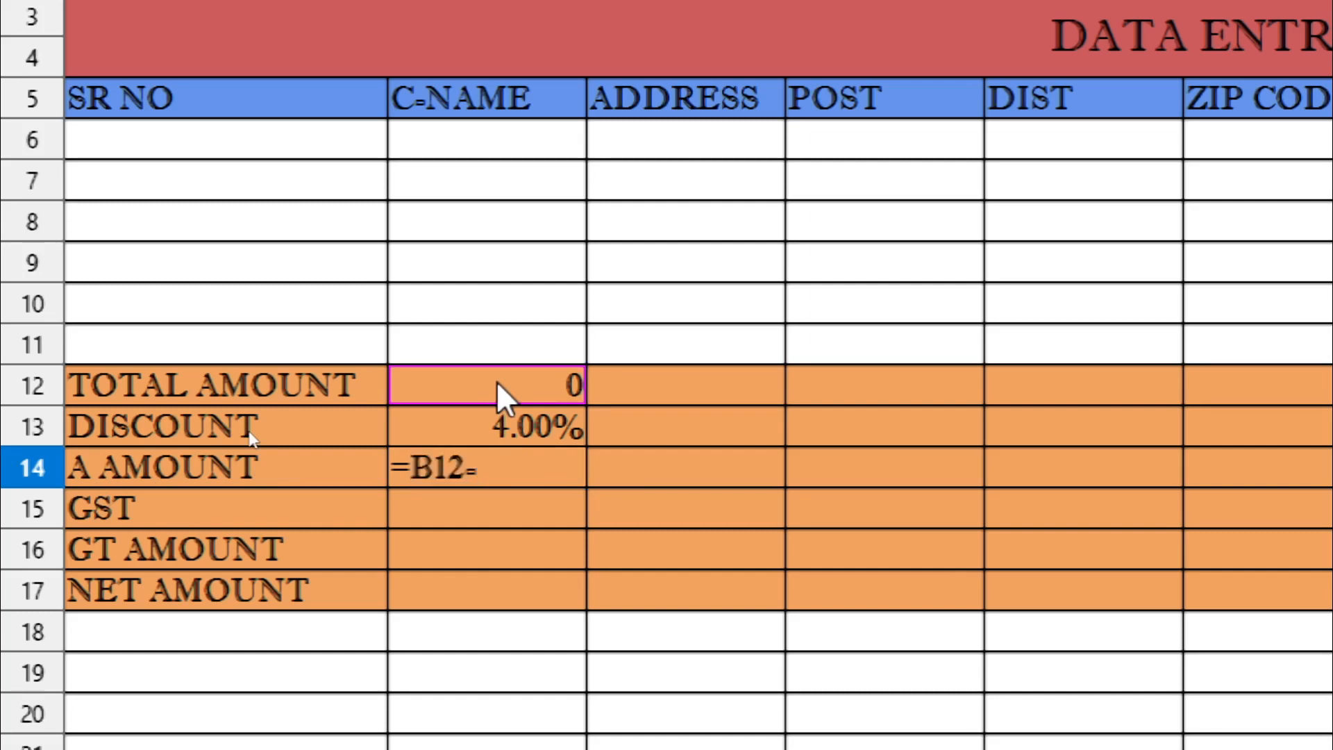
pyautogui.write('(')
pyautogui.click(502, 397)
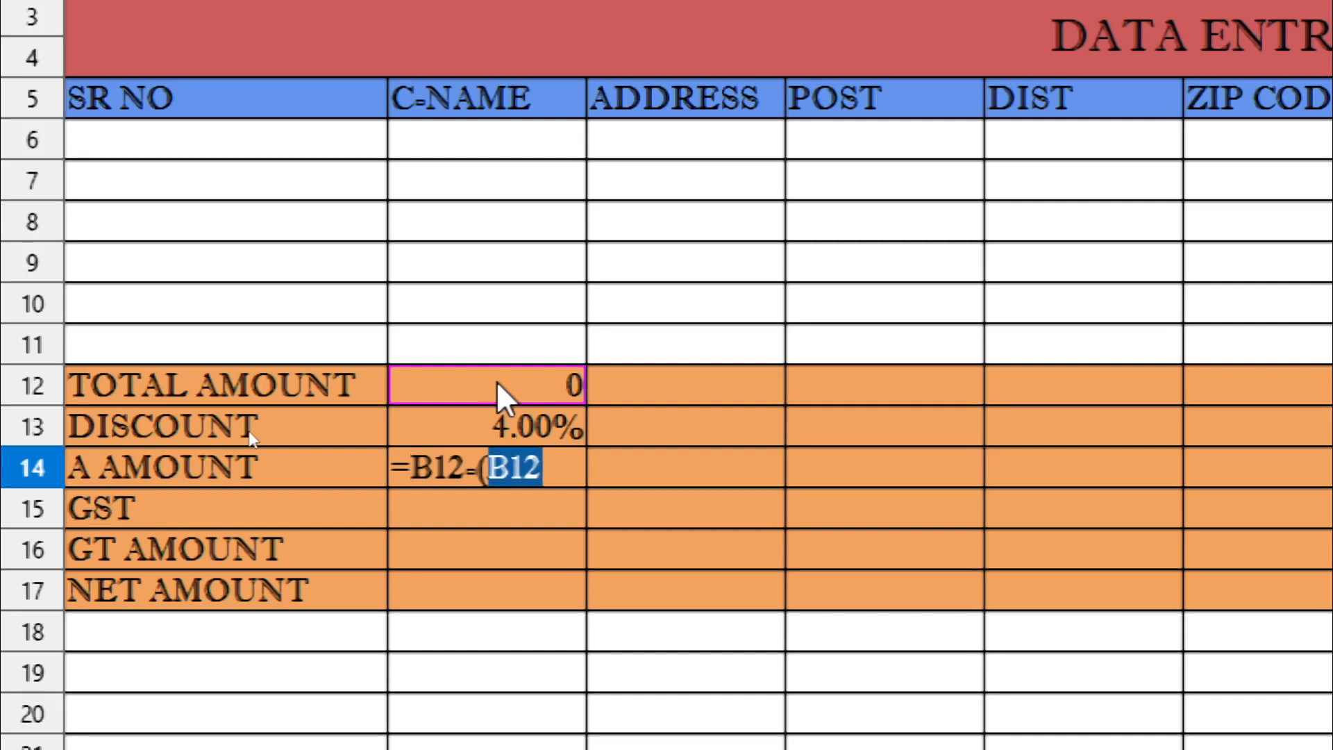
pyautogui.write('*')
pyautogui.click(500, 418)
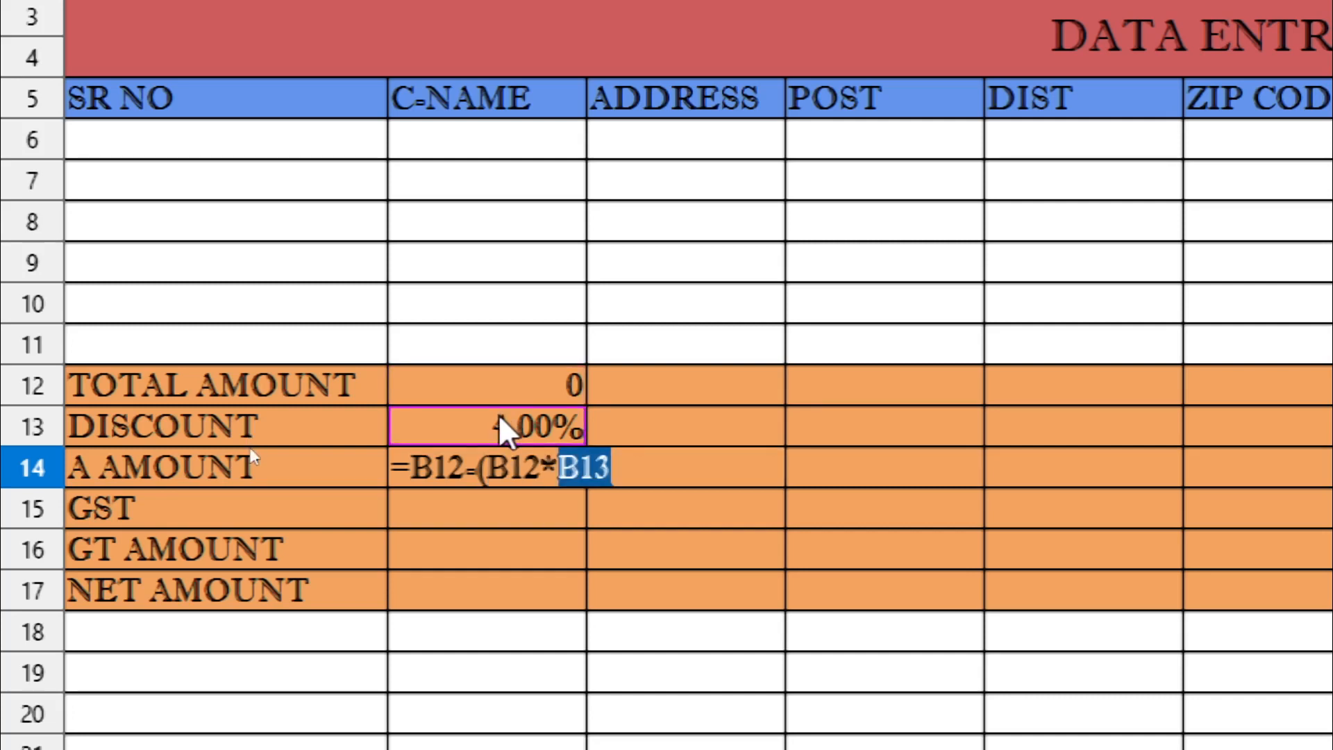
pyautogui.write(')')
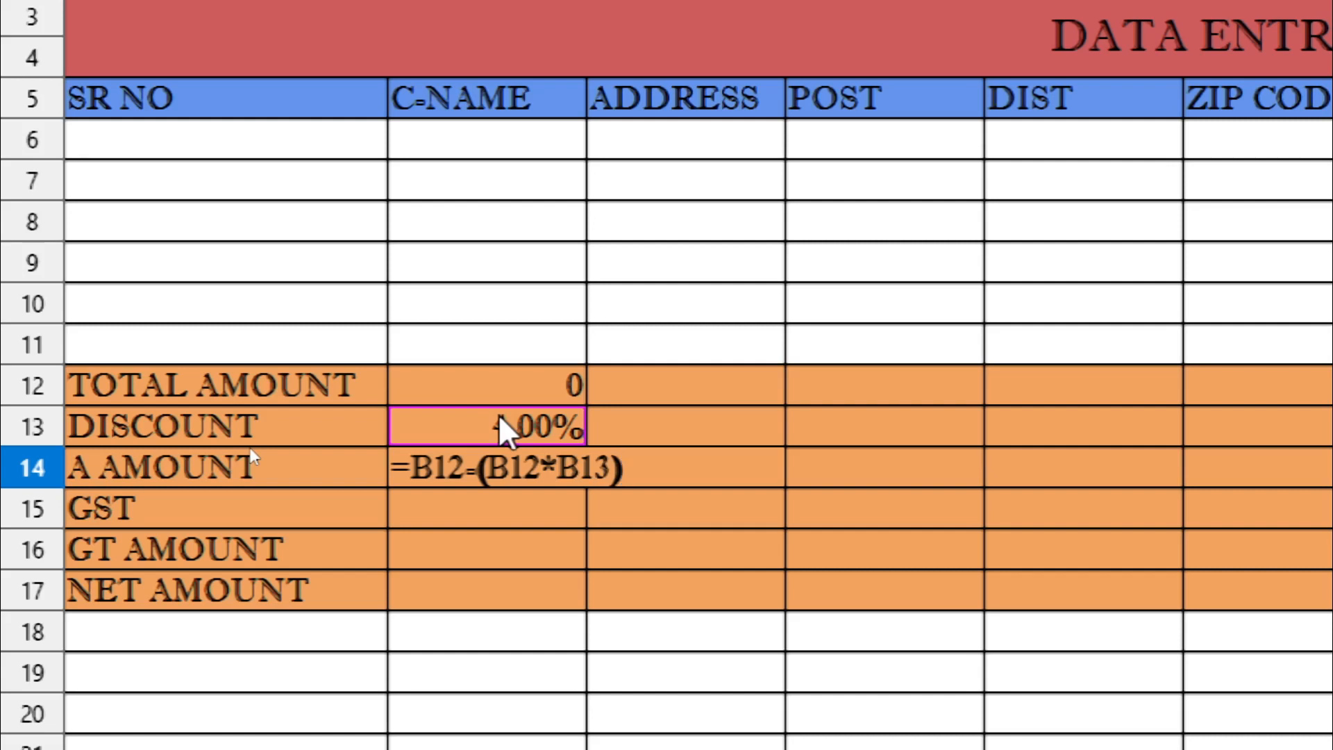
pyautogui.press('Return')
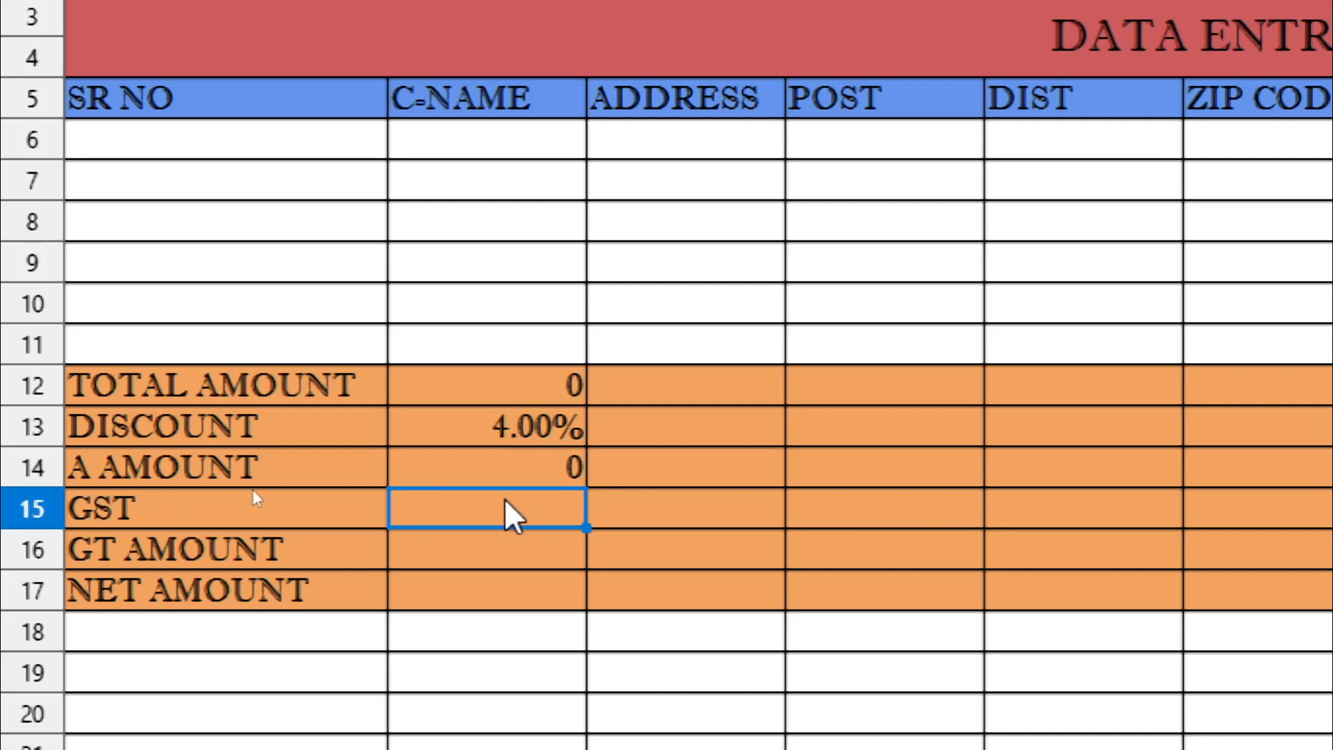
# Enter 5% GST in B15 and =B14+(B14*B15) in B16 for the GT AMOUNT
pyautogui.write('5%')
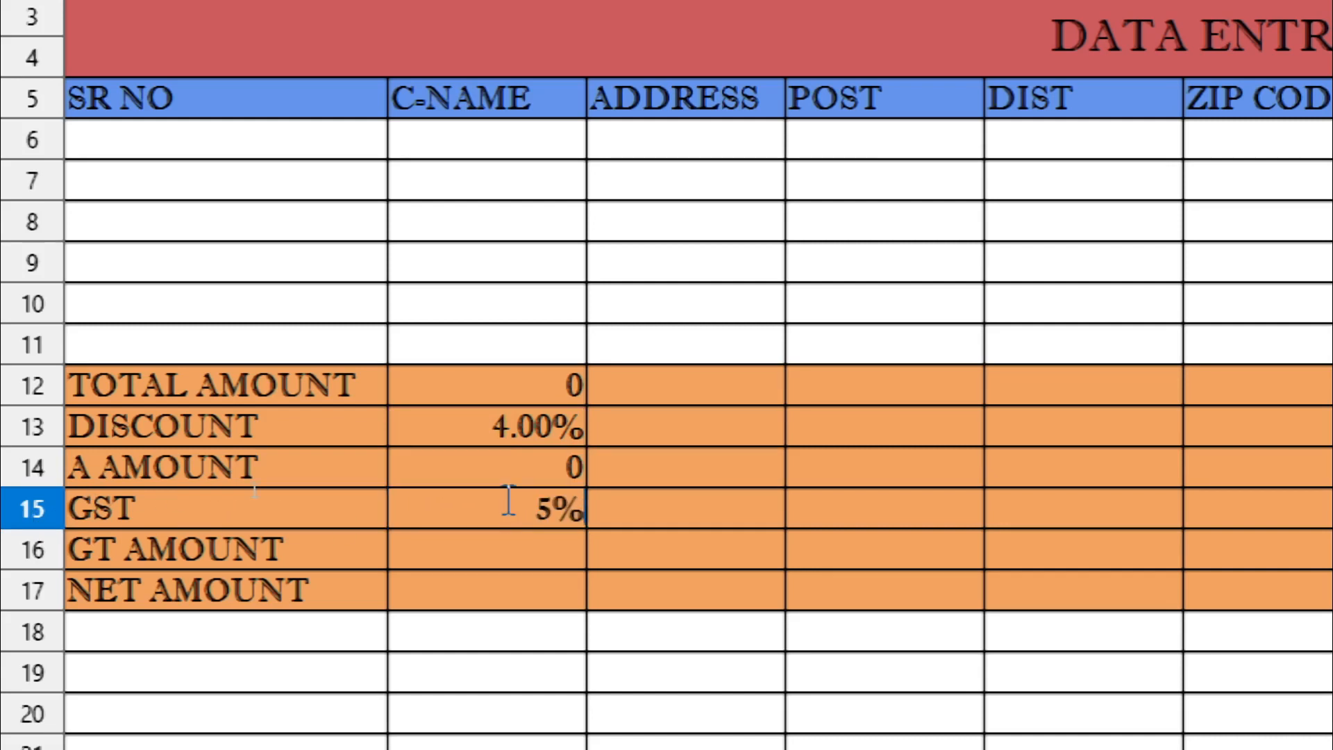
pyautogui.click(522, 551)
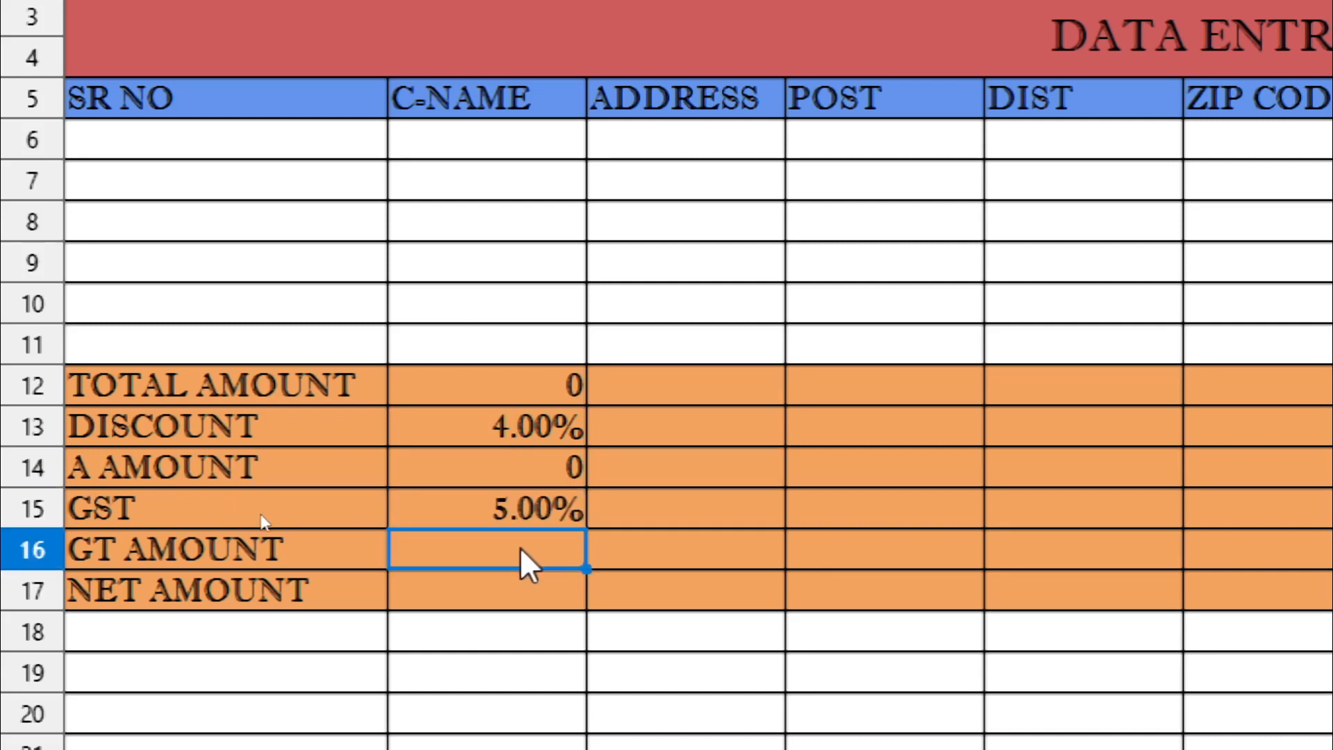
pyautogui.write('=')
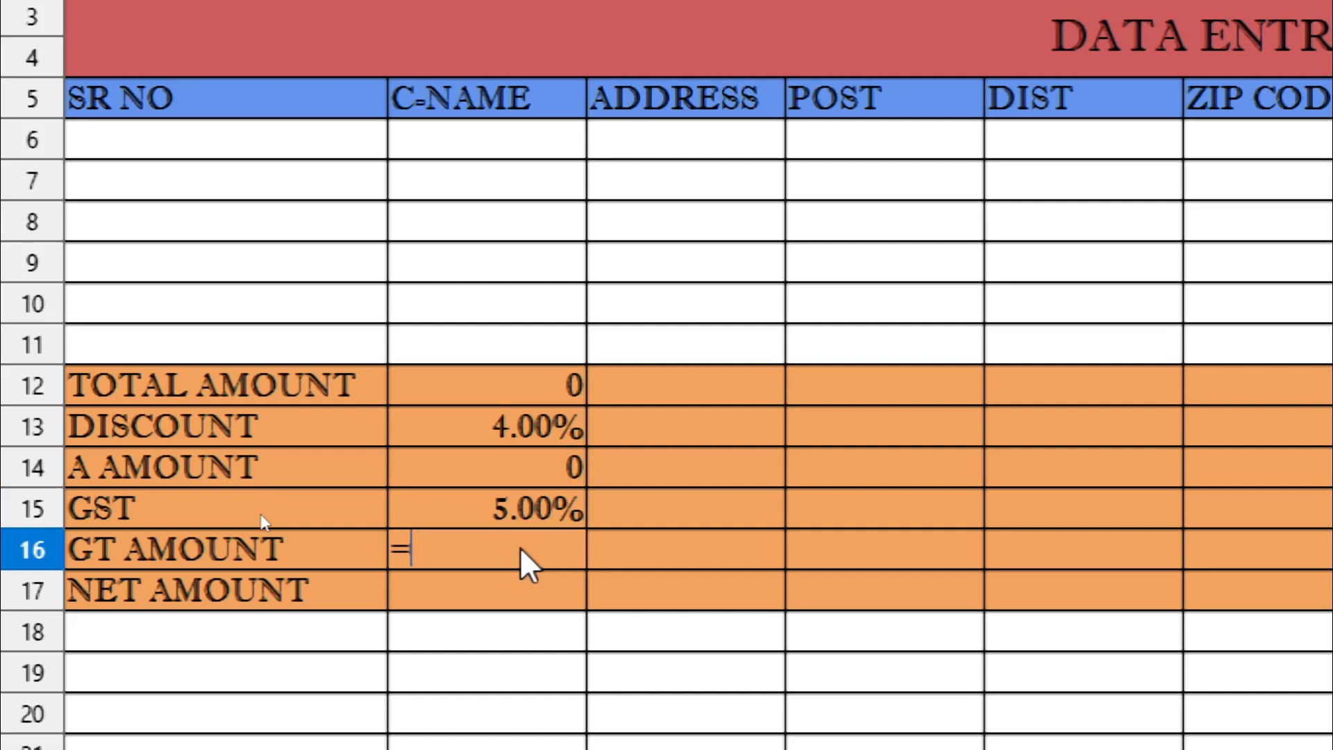
pyautogui.click(509, 464)
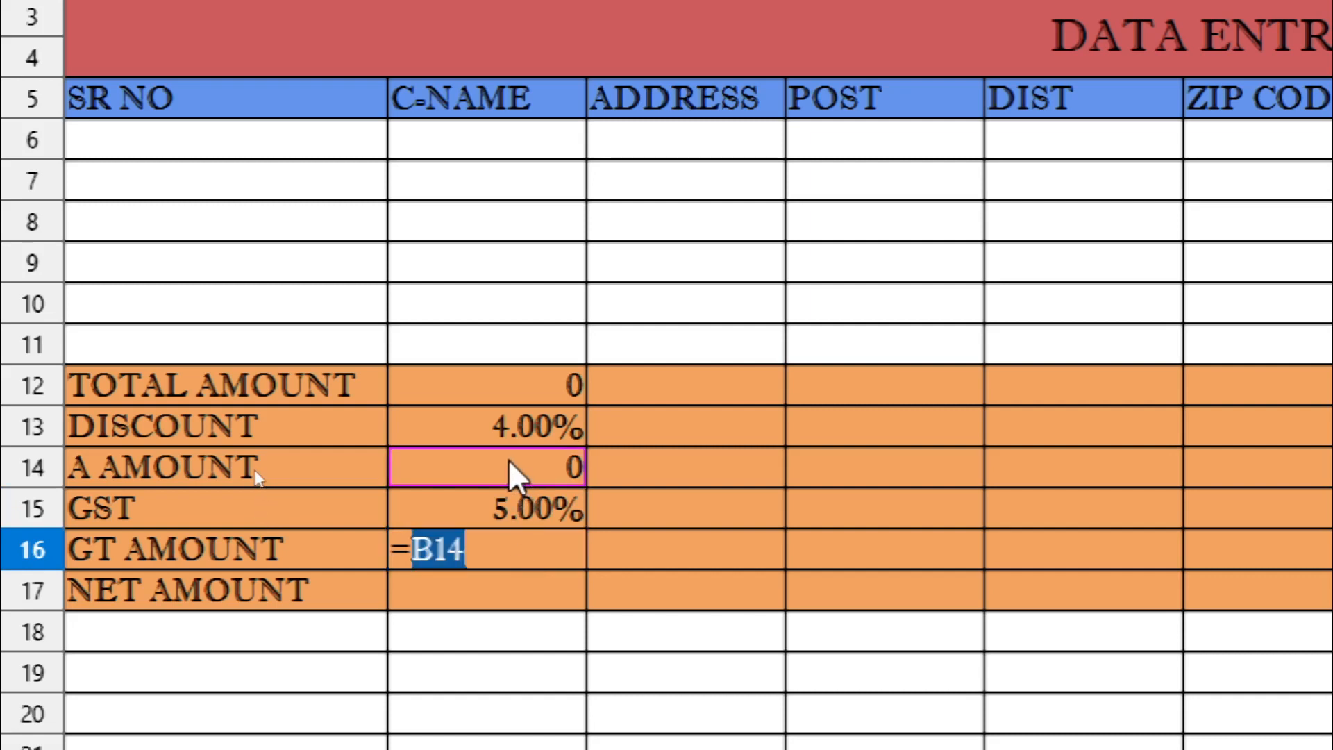
pyautogui.write('+')
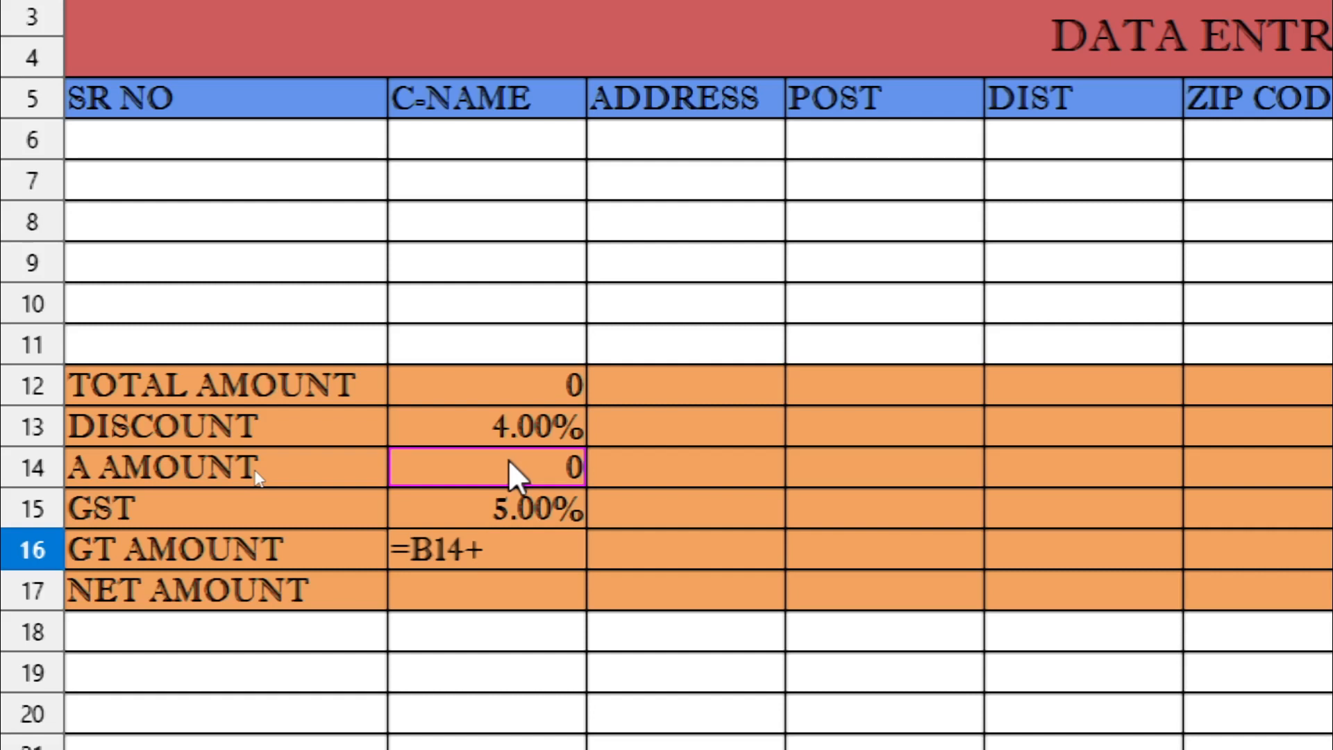
pyautogui.write('(')
pyautogui.click(509, 463)
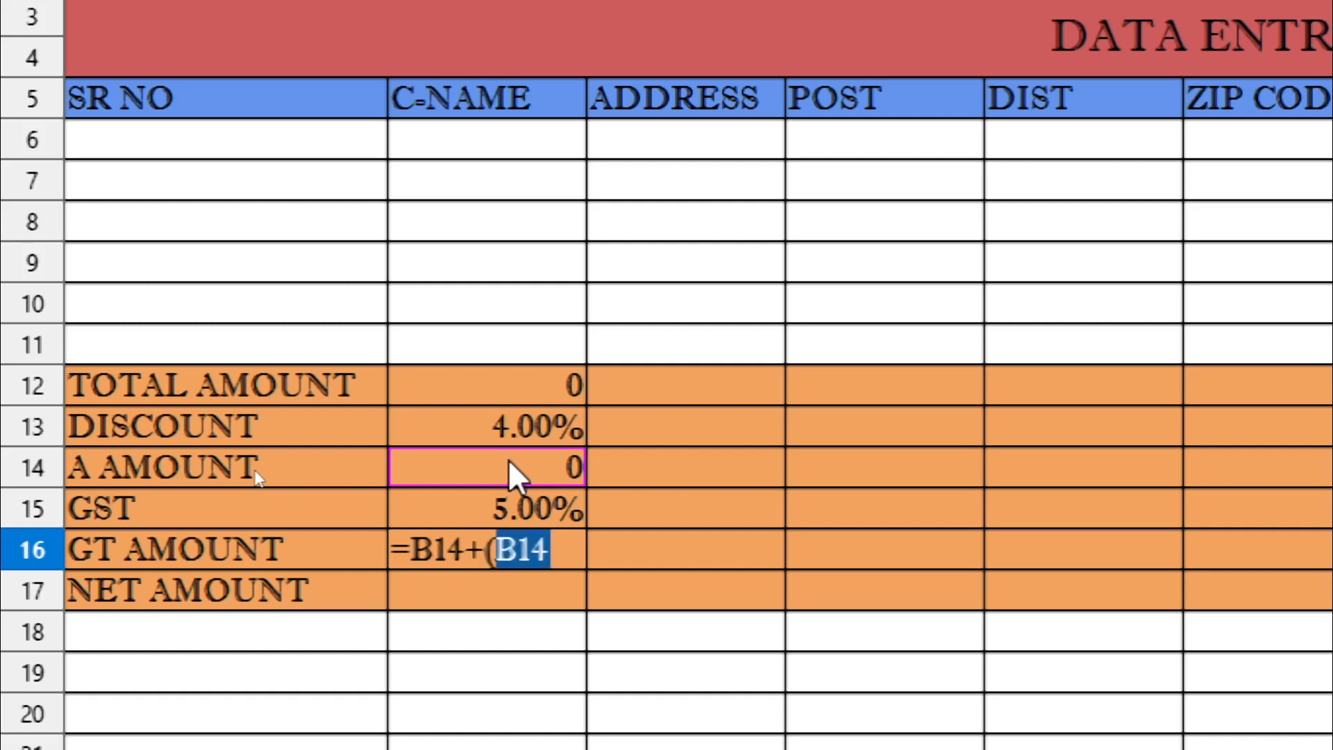
pyautogui.write('*')
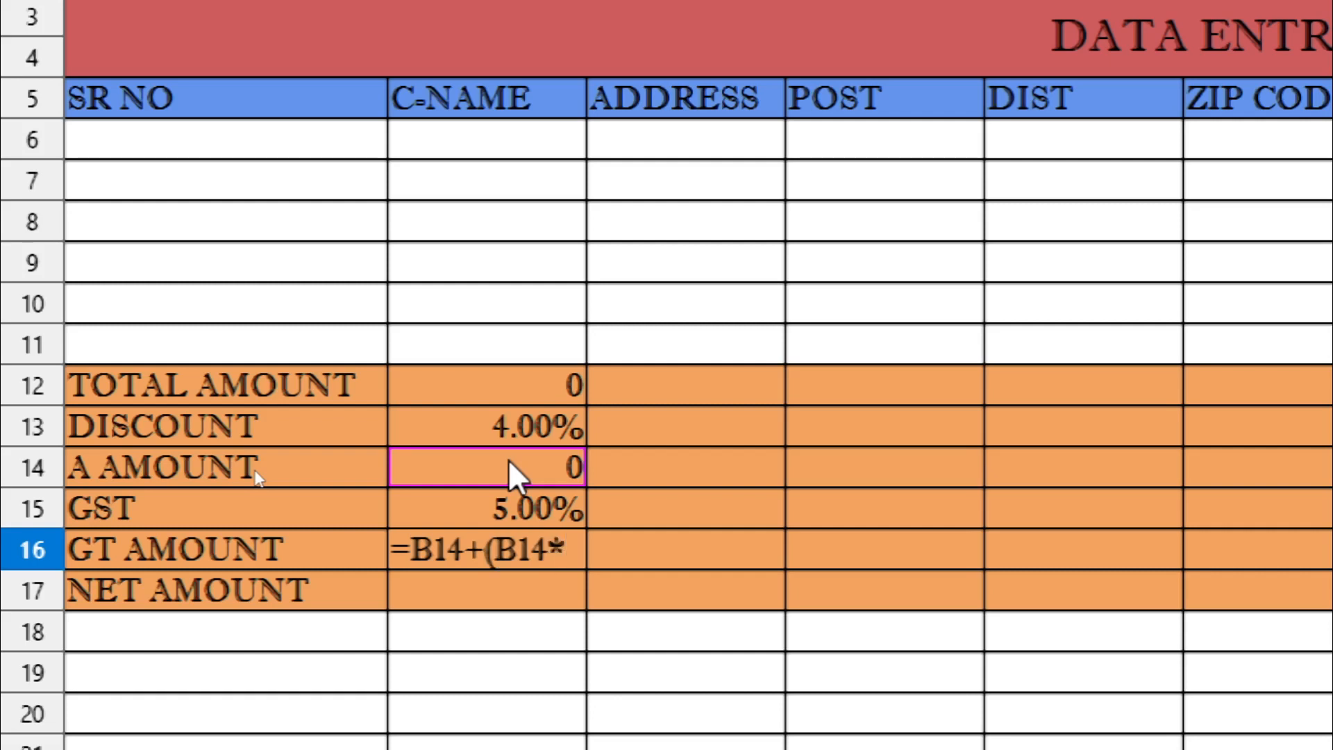
pyautogui.click(508, 496)
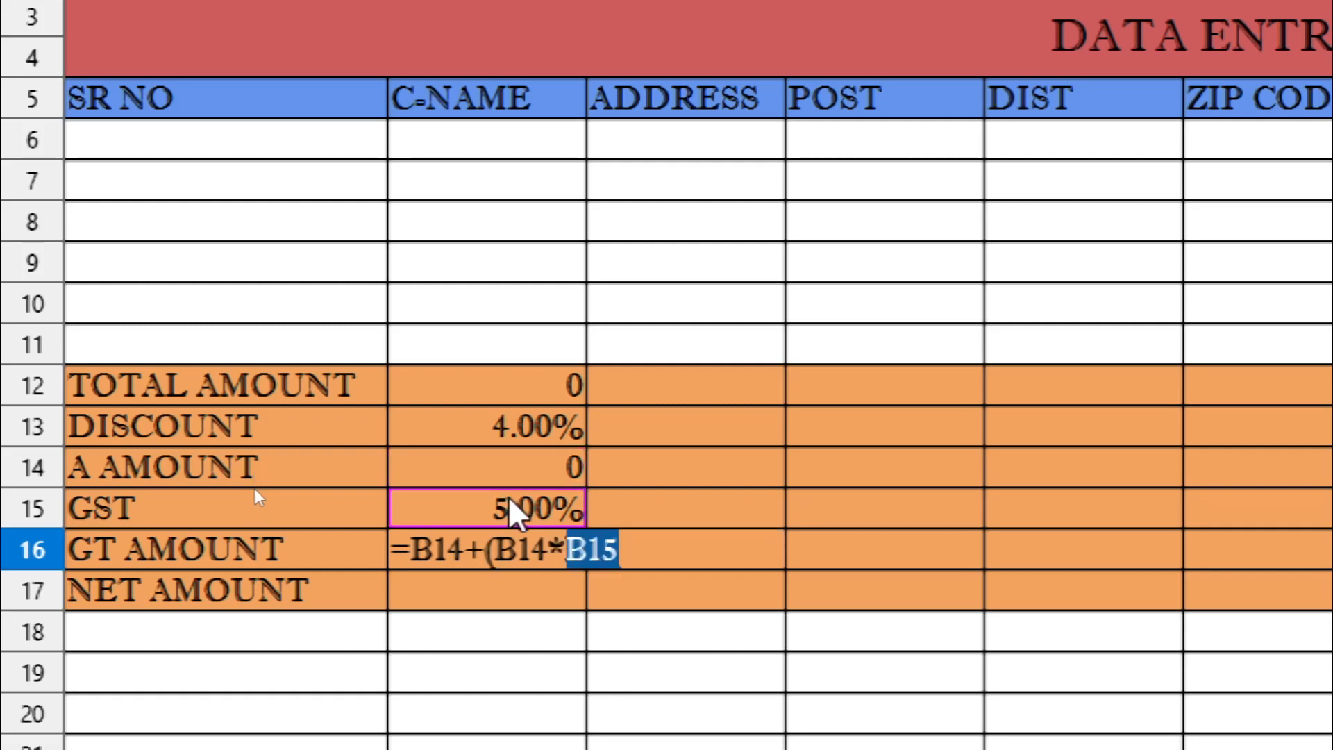
pyautogui.write(')')
pyautogui.press('Return')
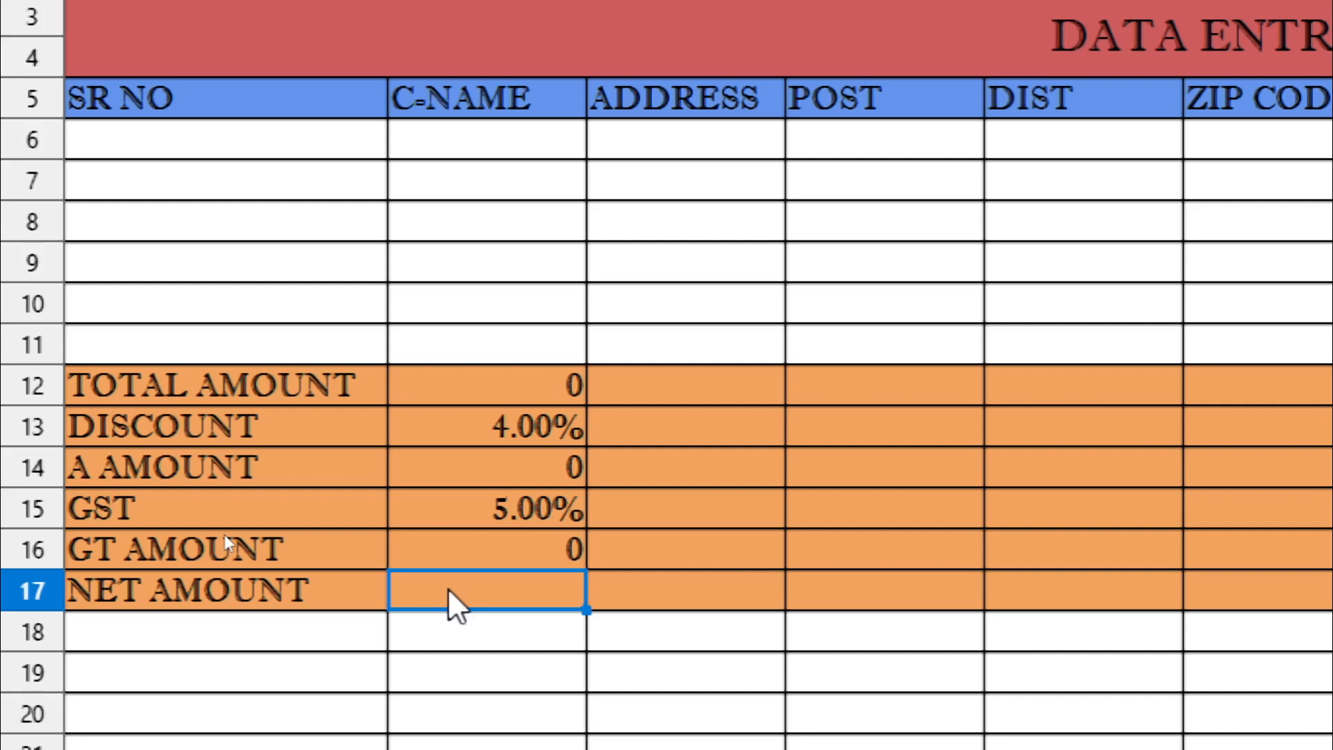
# Enter a ROUND formula on B16 in B17 for the NET AMOUNT
pyautogui.write('=ROUND')
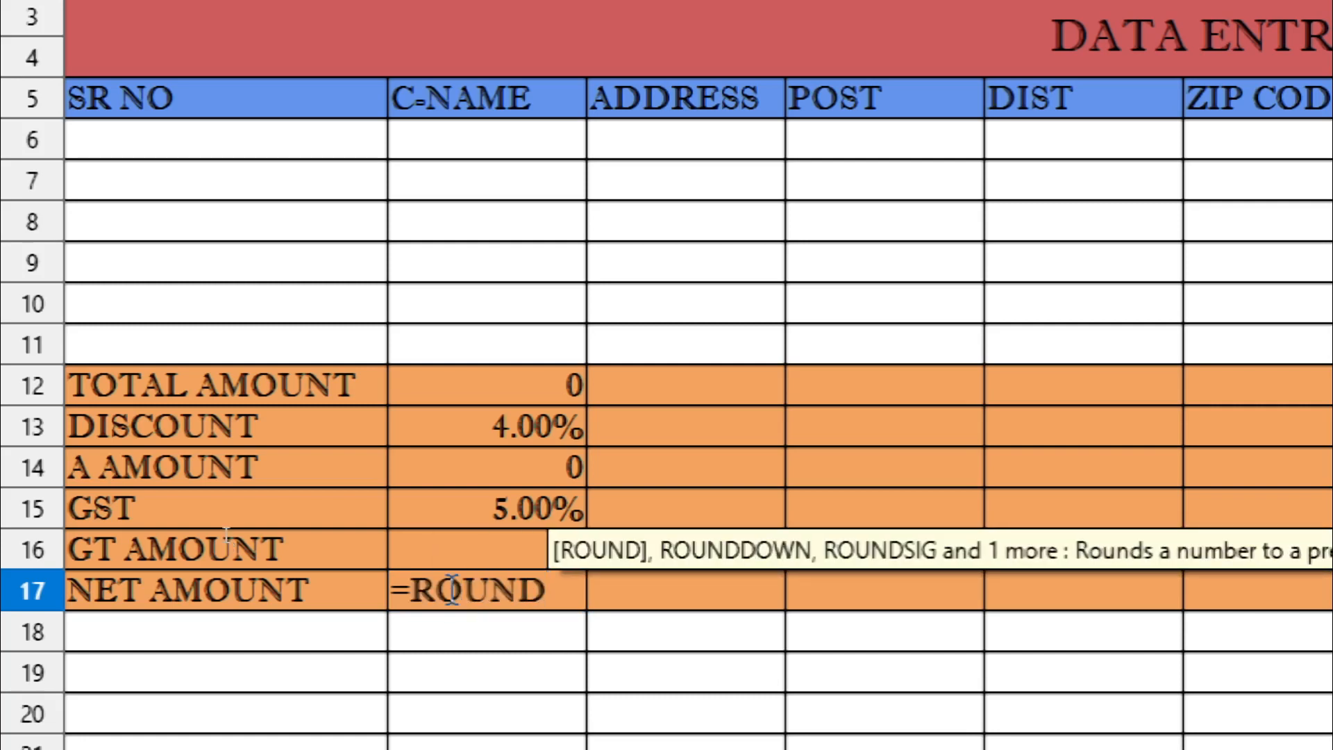
pyautogui.write('(')
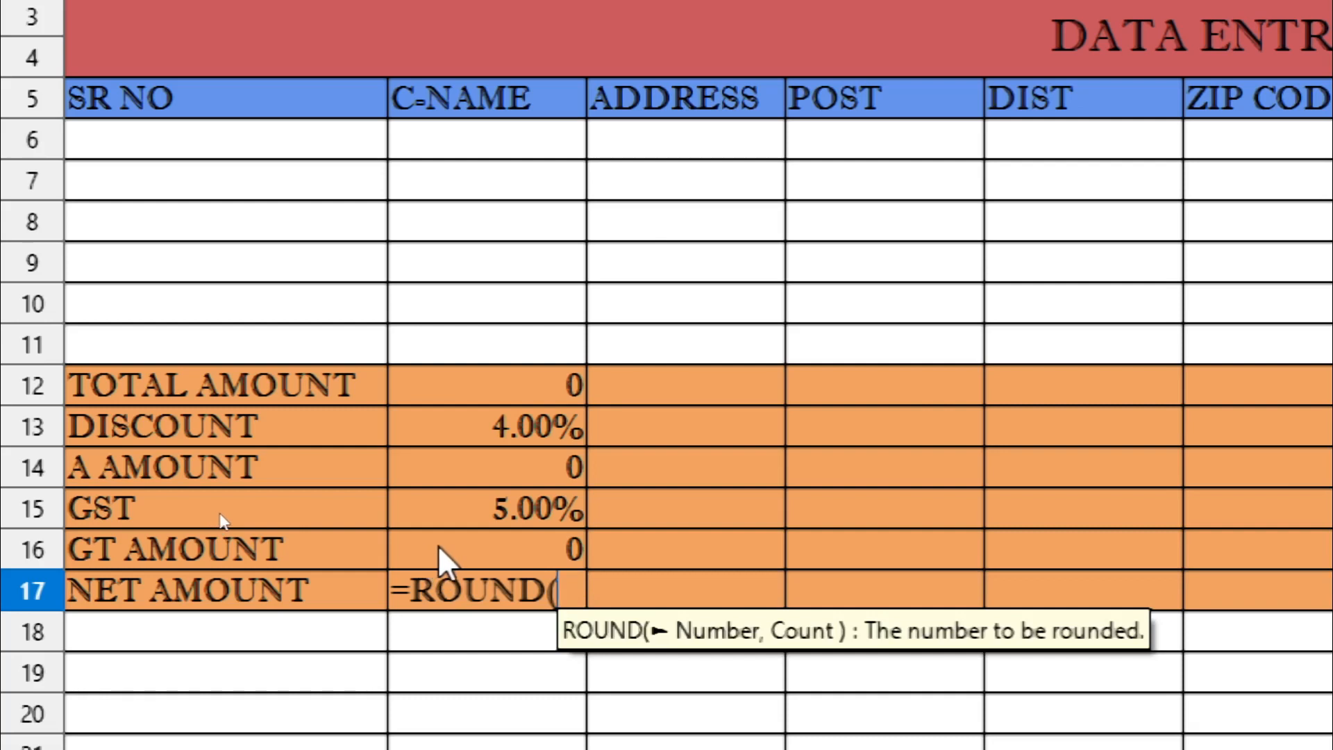
pyautogui.click(441, 559)
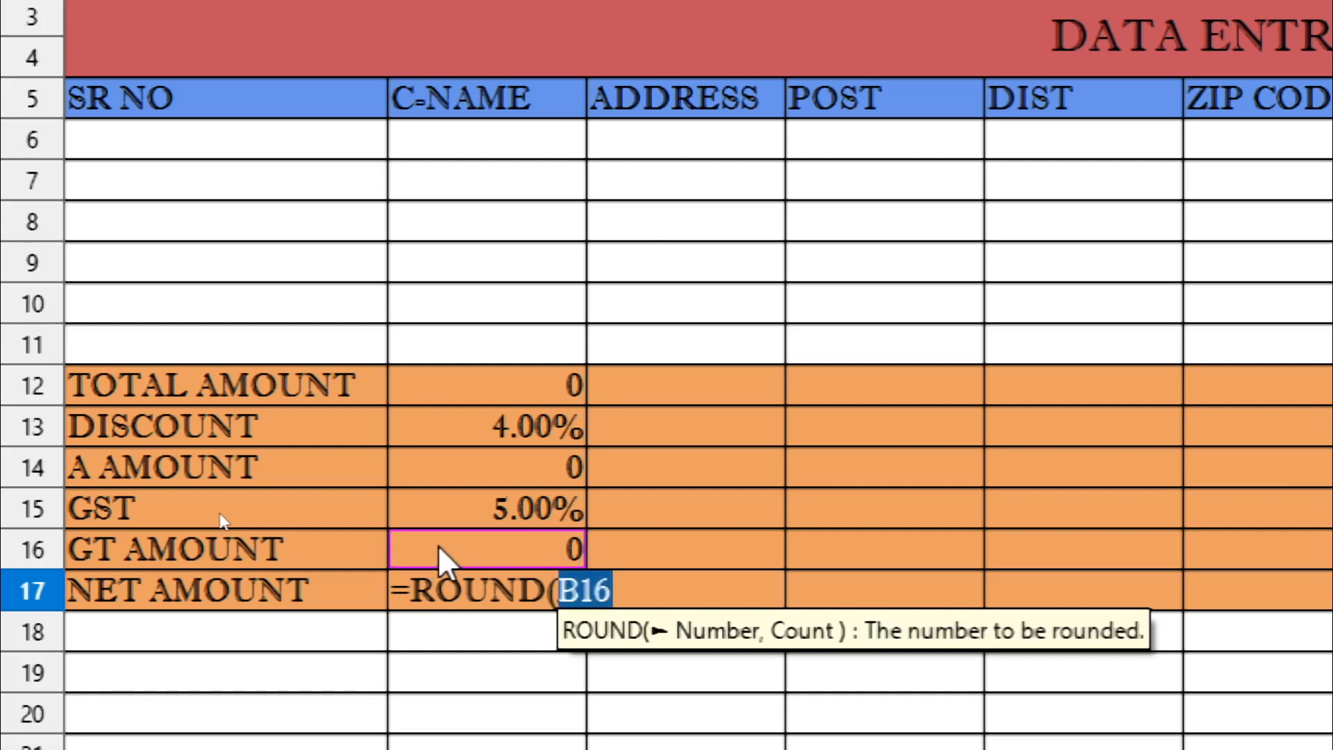
pyautogui.write(',')
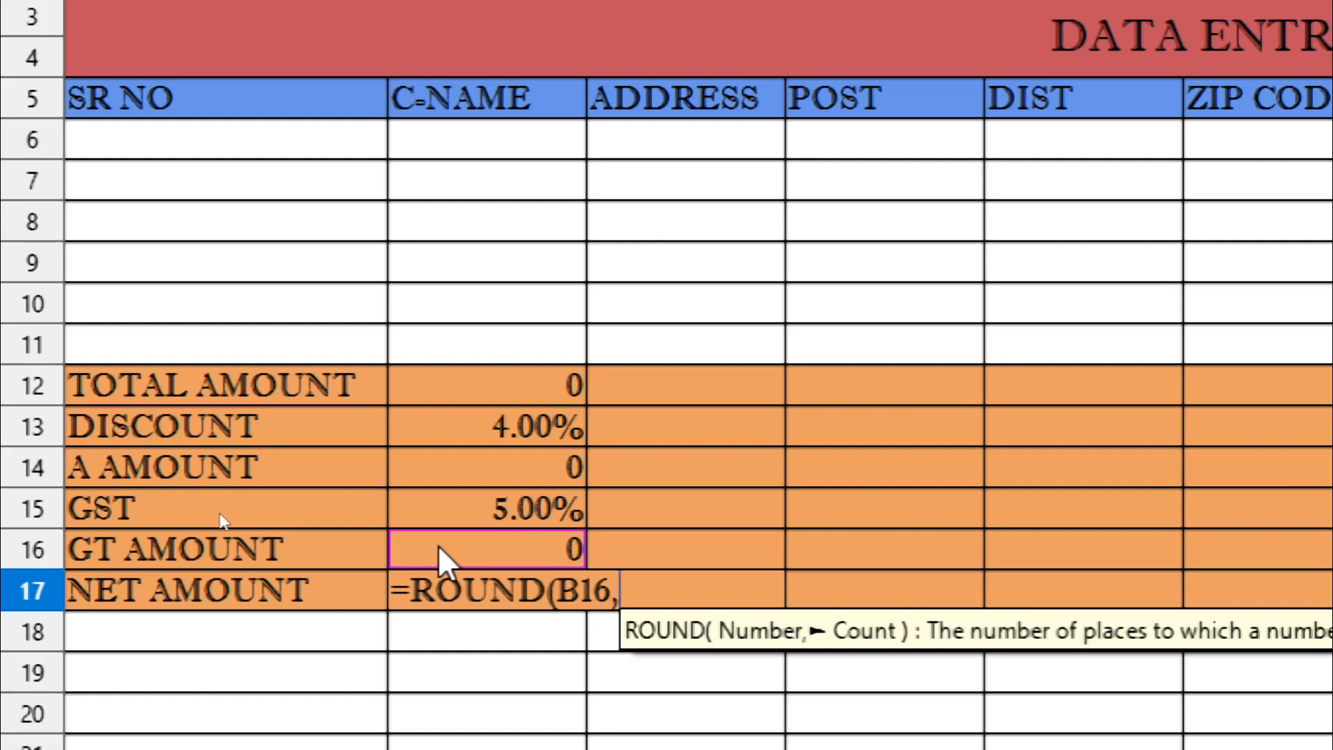
pyautogui.write(')')
pyautogui.press('Return')
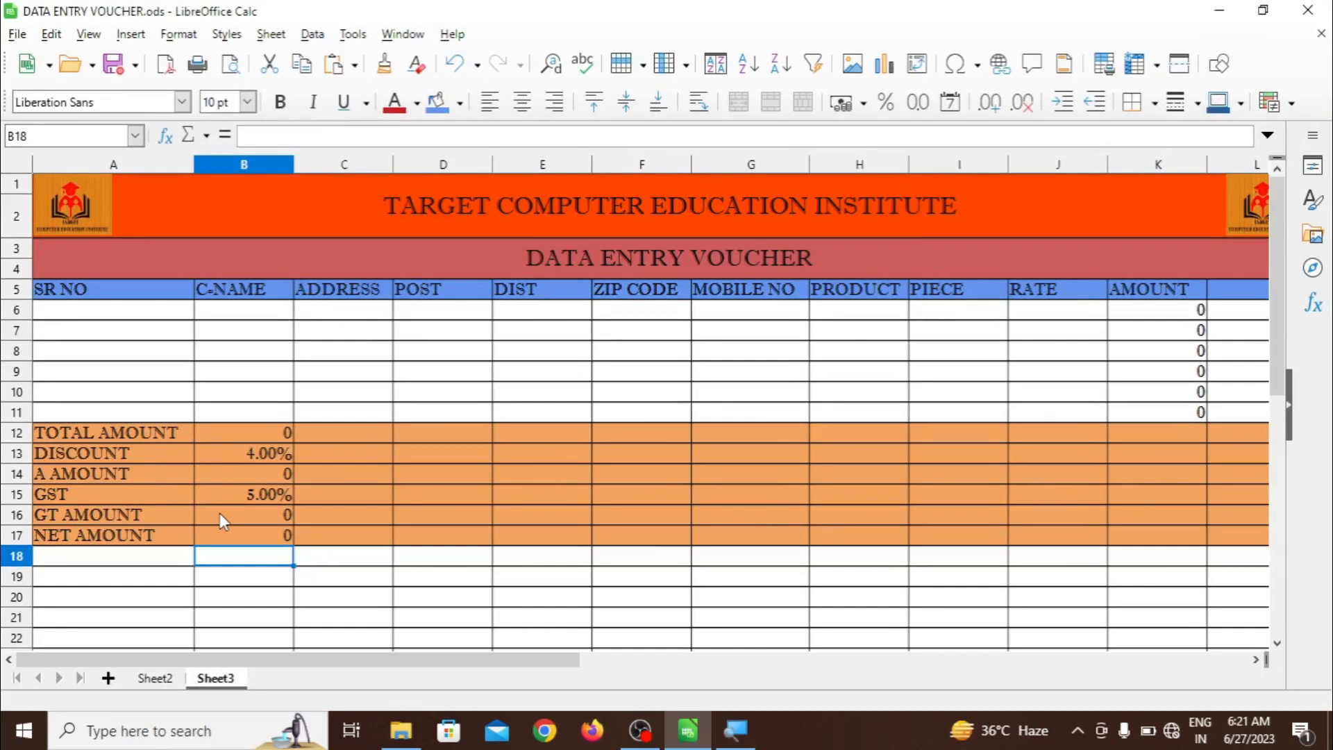
# Choose serial 1 in A6, enter the customer's name, address and post, and autofit column D
pyautogui.click(122, 310)
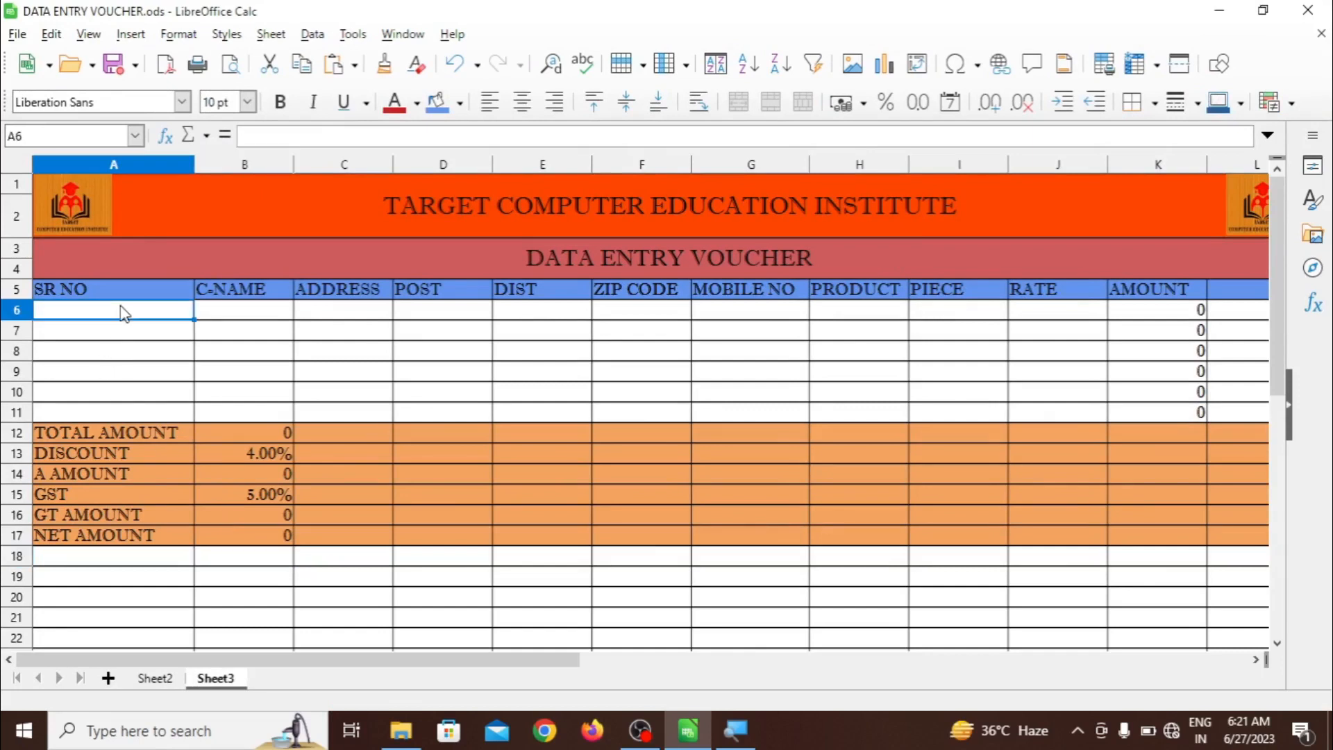
pyautogui.click(202, 310)
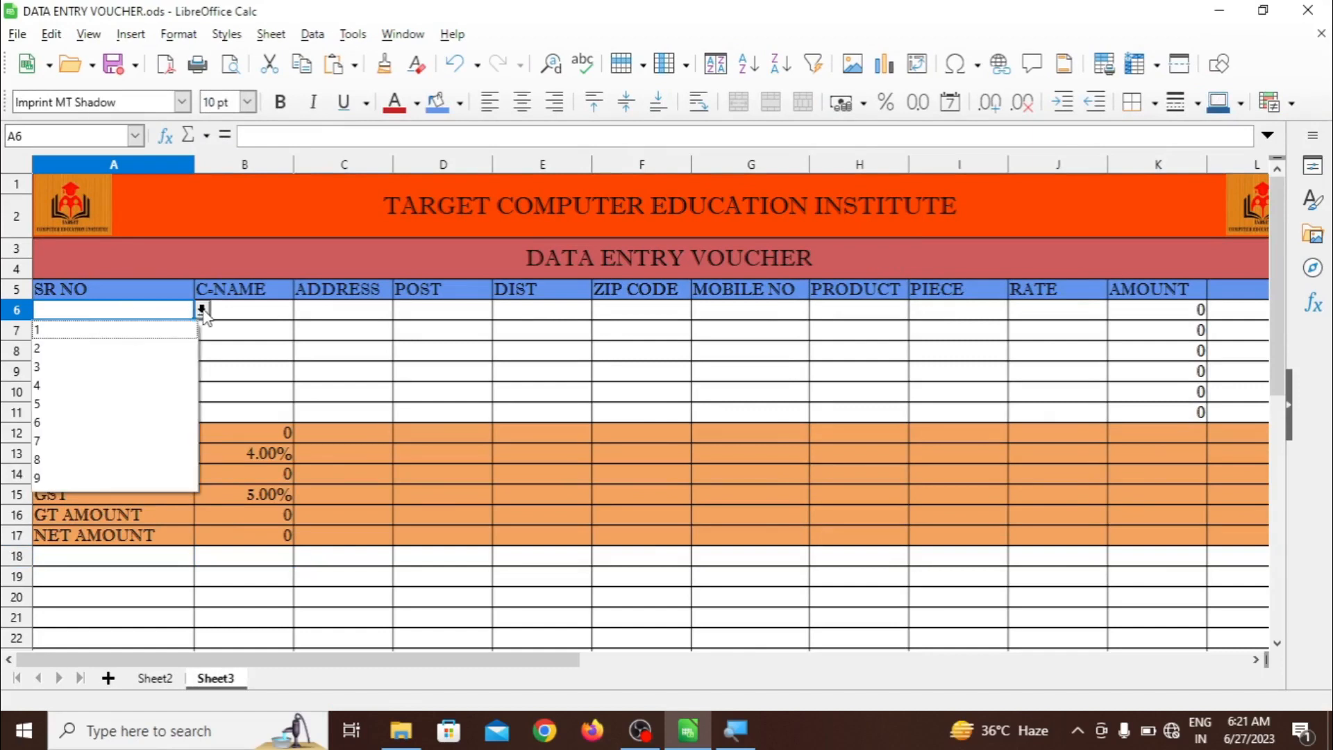
pyautogui.click(169, 331)
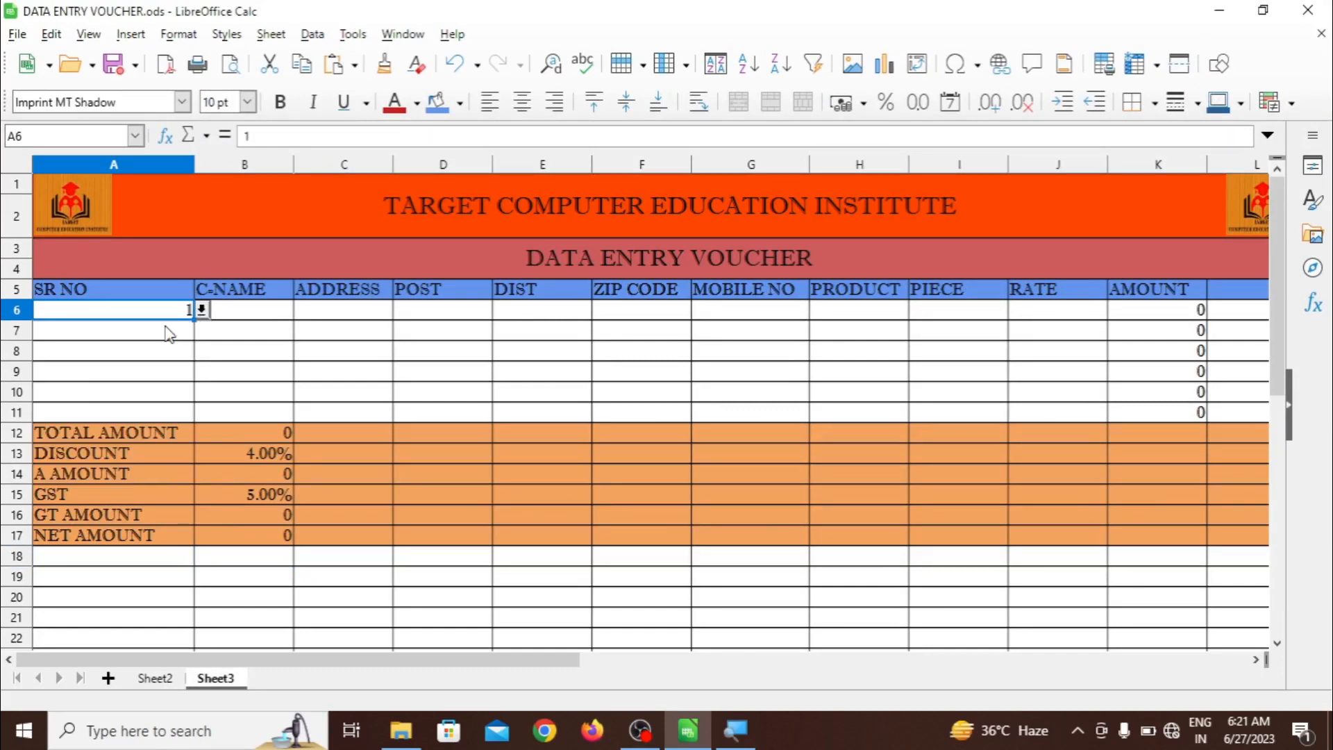
pyautogui.click(248, 313)
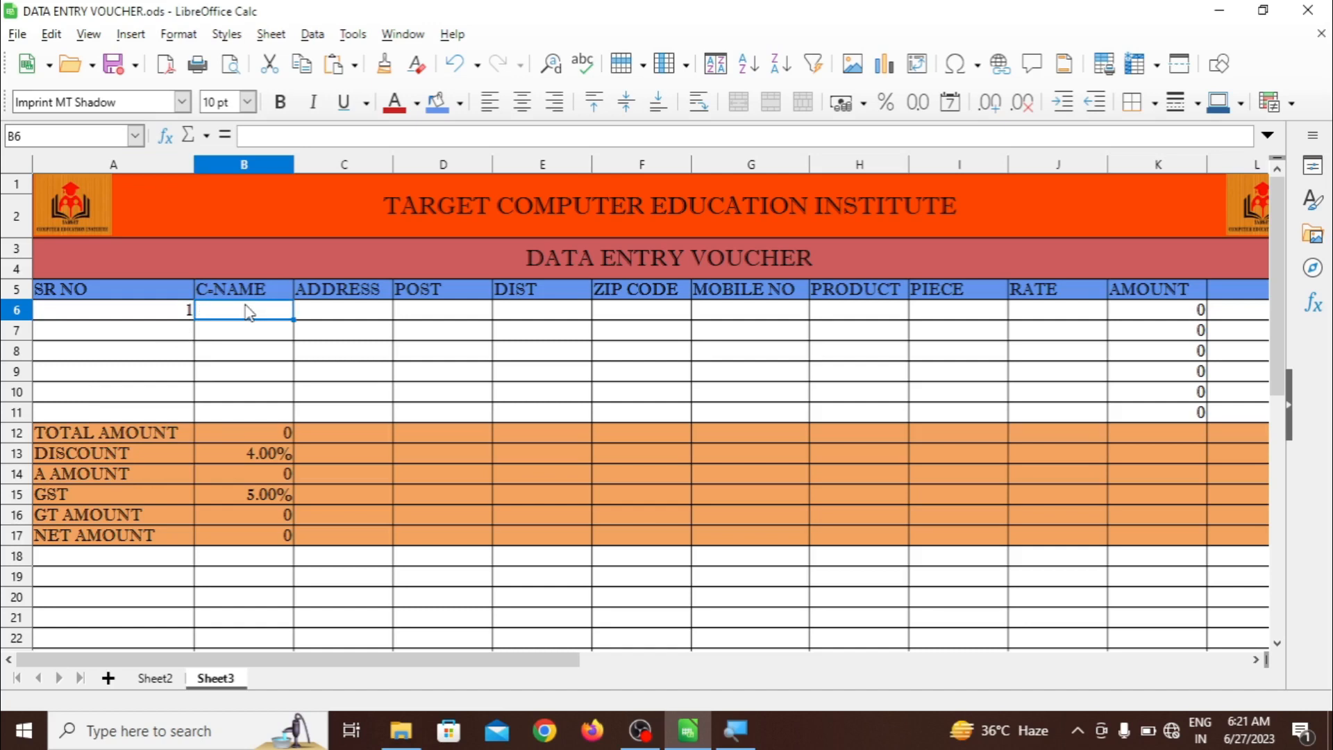
pyautogui.write('MR')
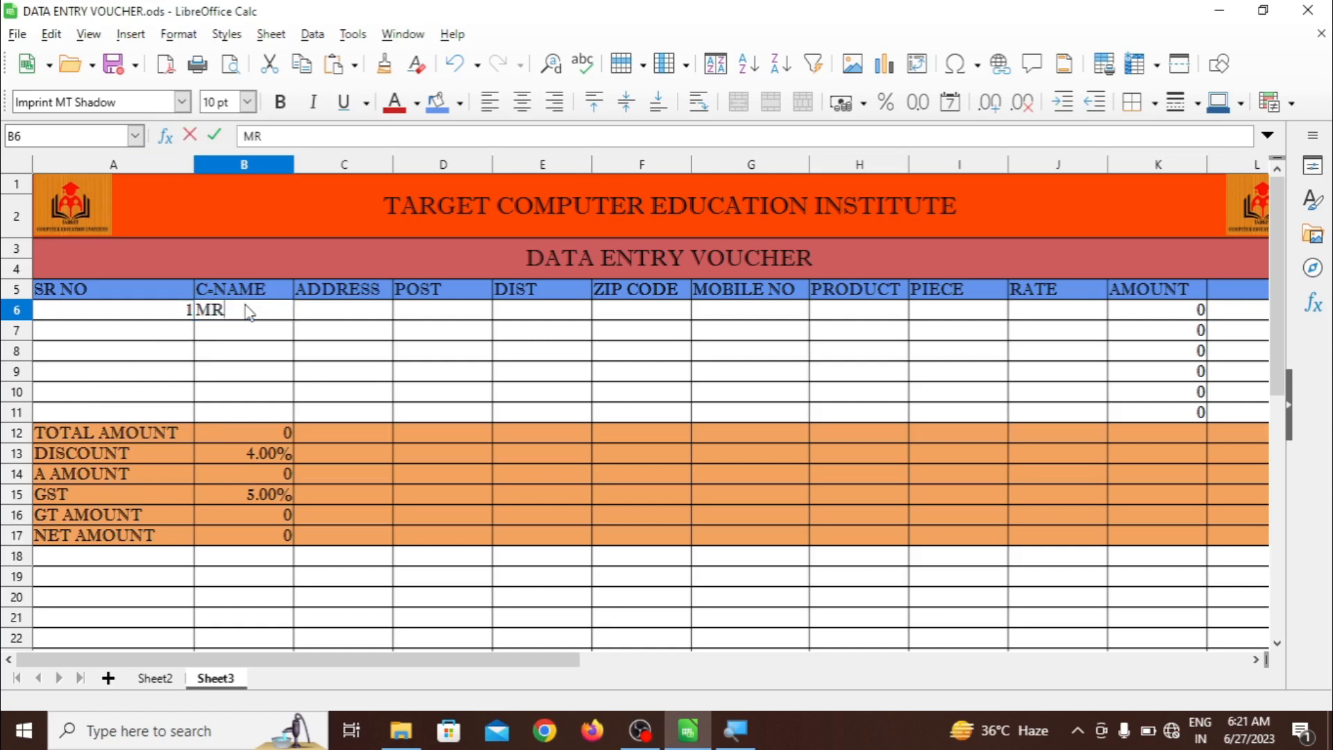
pyautogui.write(' RAM')
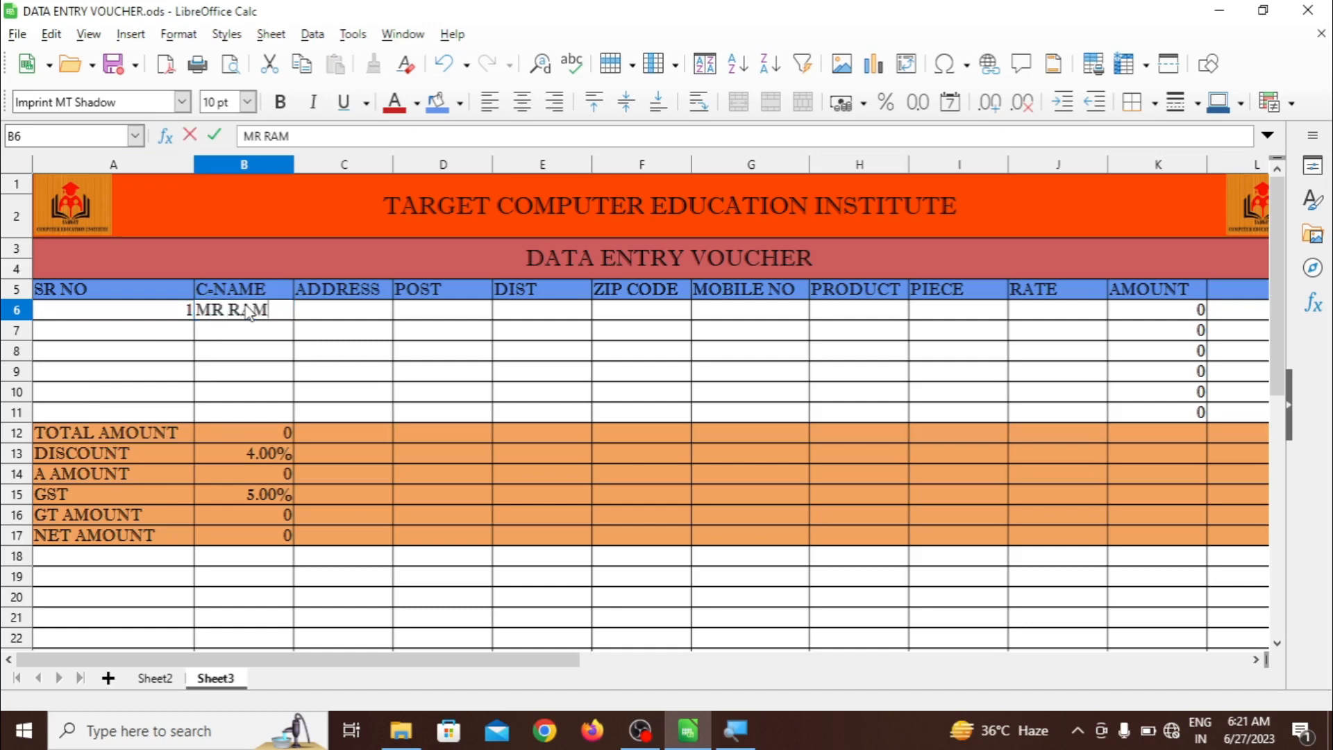
pyautogui.click(316, 323)
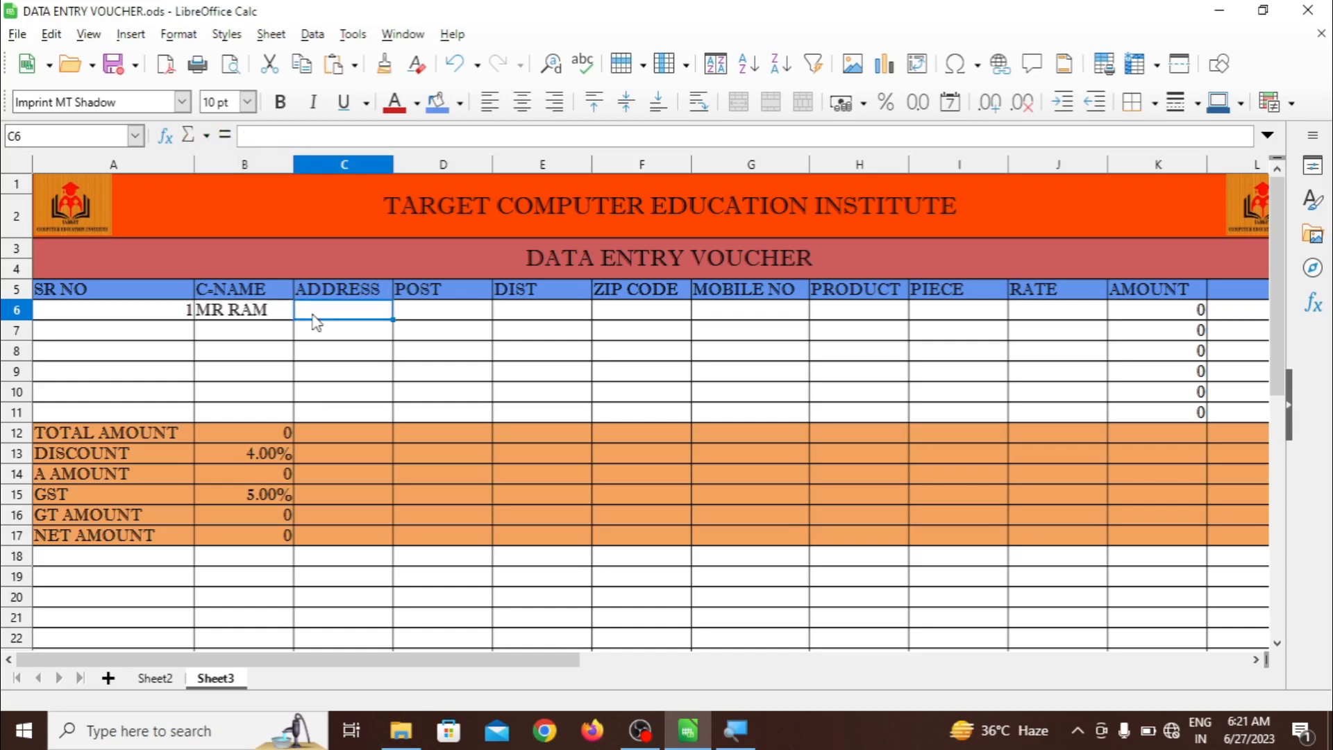
pyautogui.write('NEWADA')
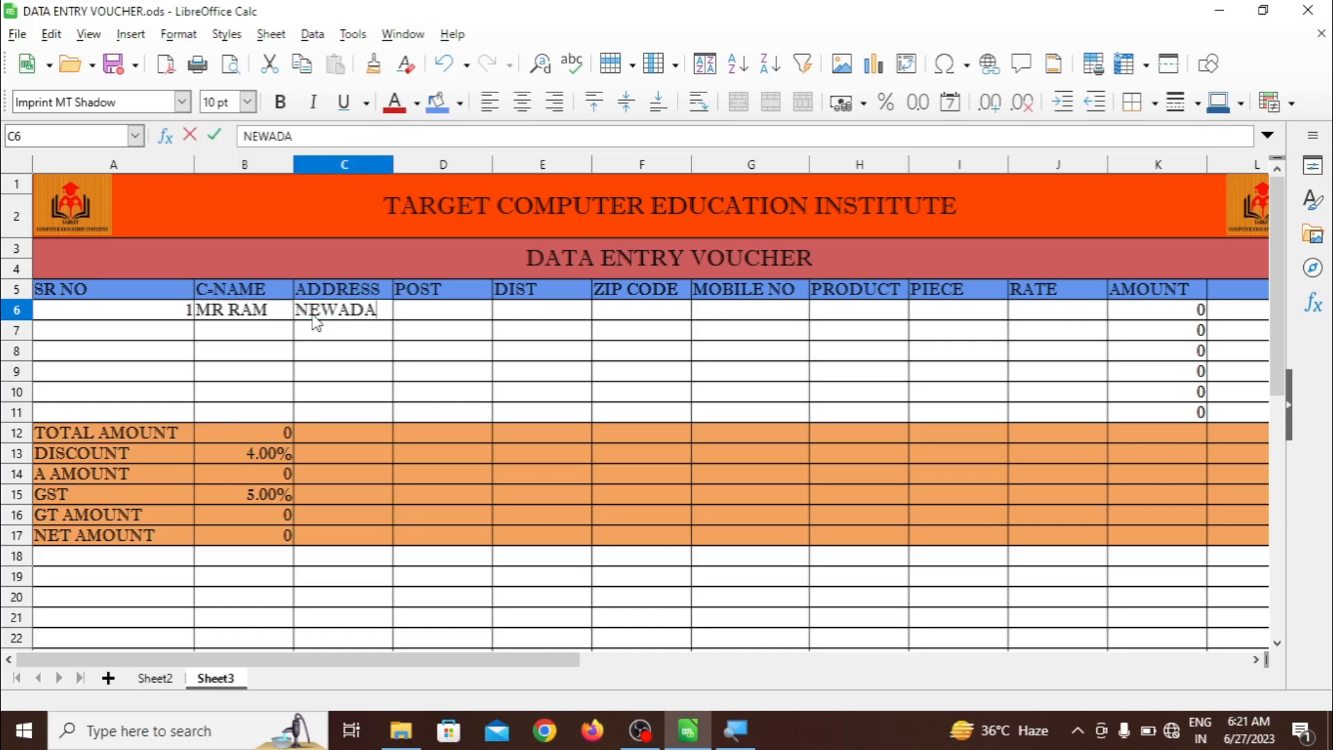
pyautogui.click(425, 314)
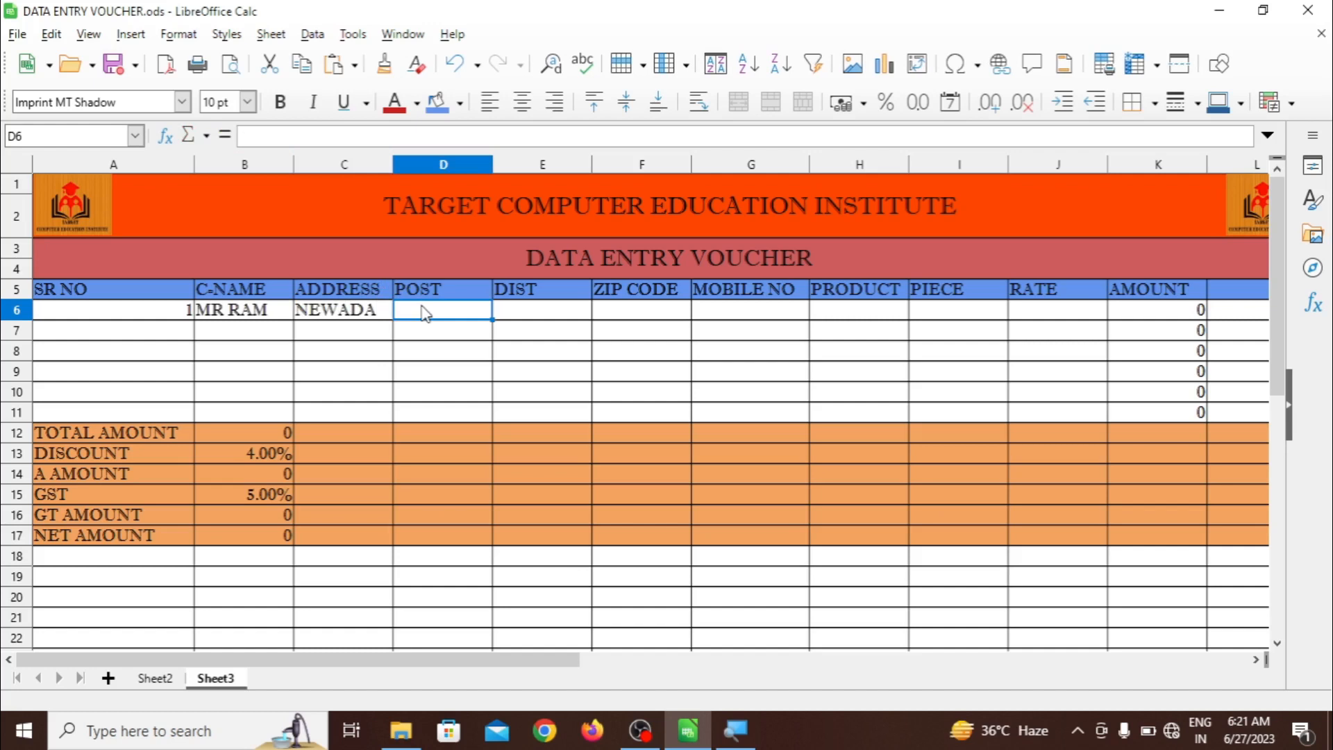
pyautogui.write('PAIKOLU')
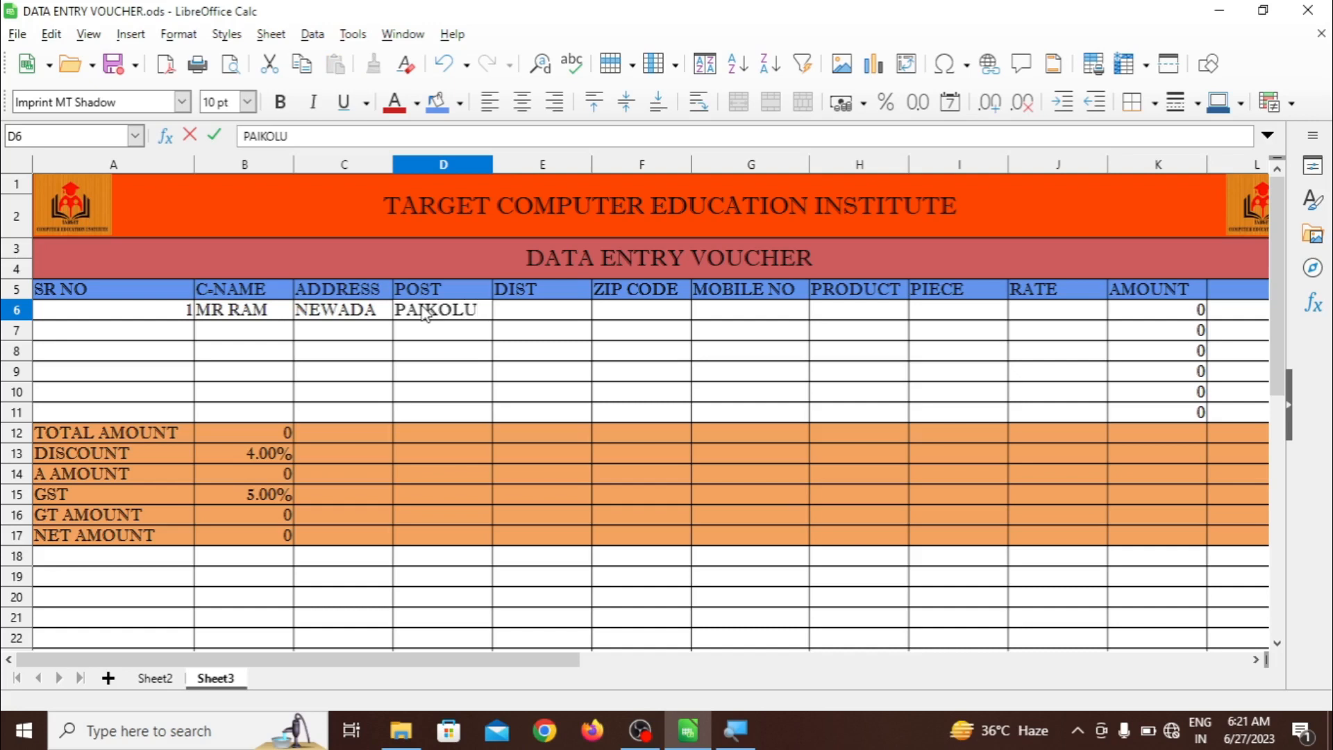
pyautogui.press('BackSpace')
pyautogui.write('IYA')
pyautogui.doubleClick(490, 164)
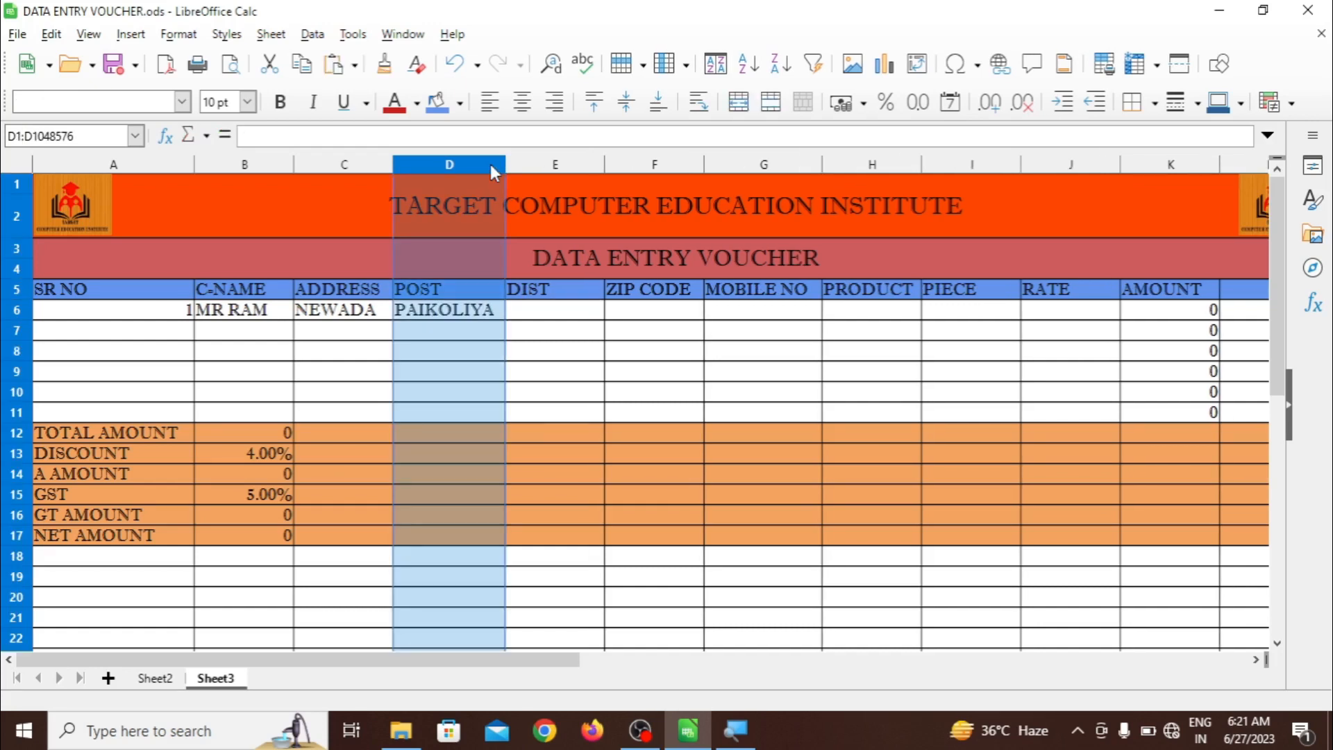
# Pick district A NAGAR and zip code 224149 from the dropdowns and enter the customer's mobile number
pyautogui.click(541, 323)
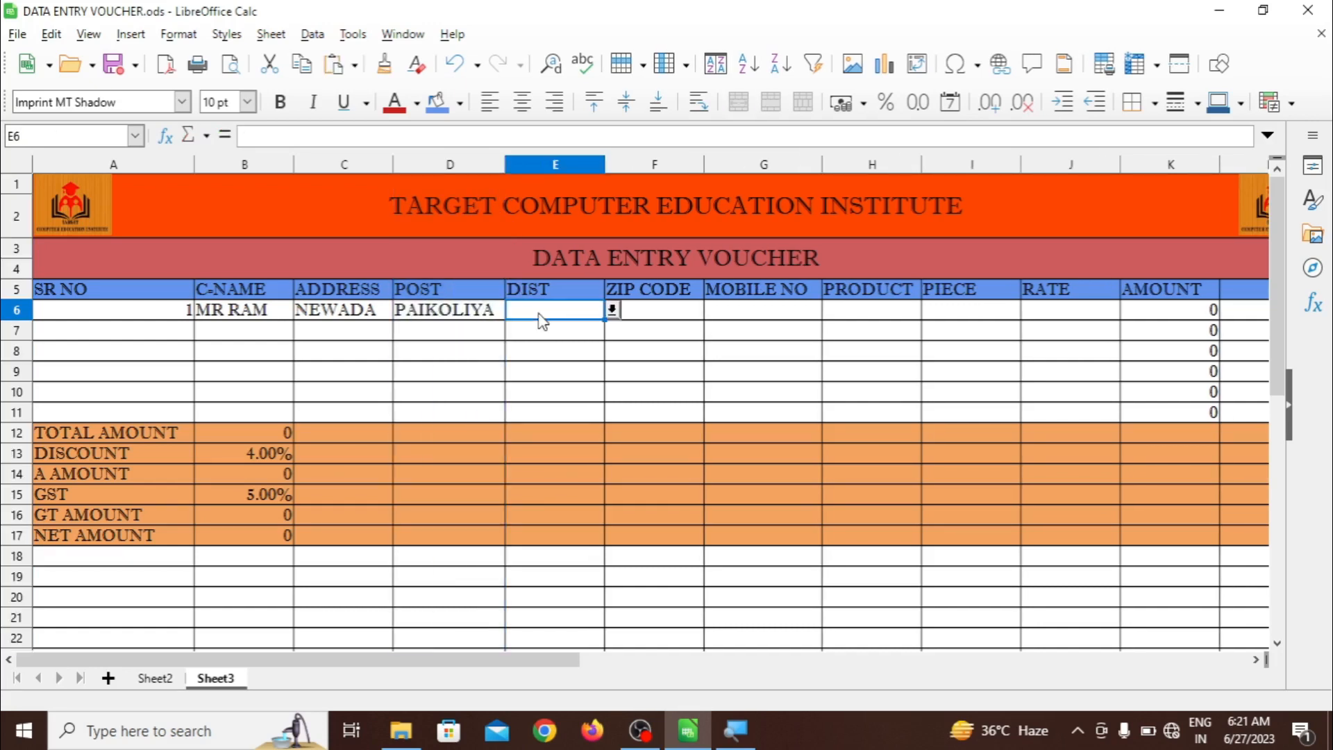
pyautogui.click(612, 310)
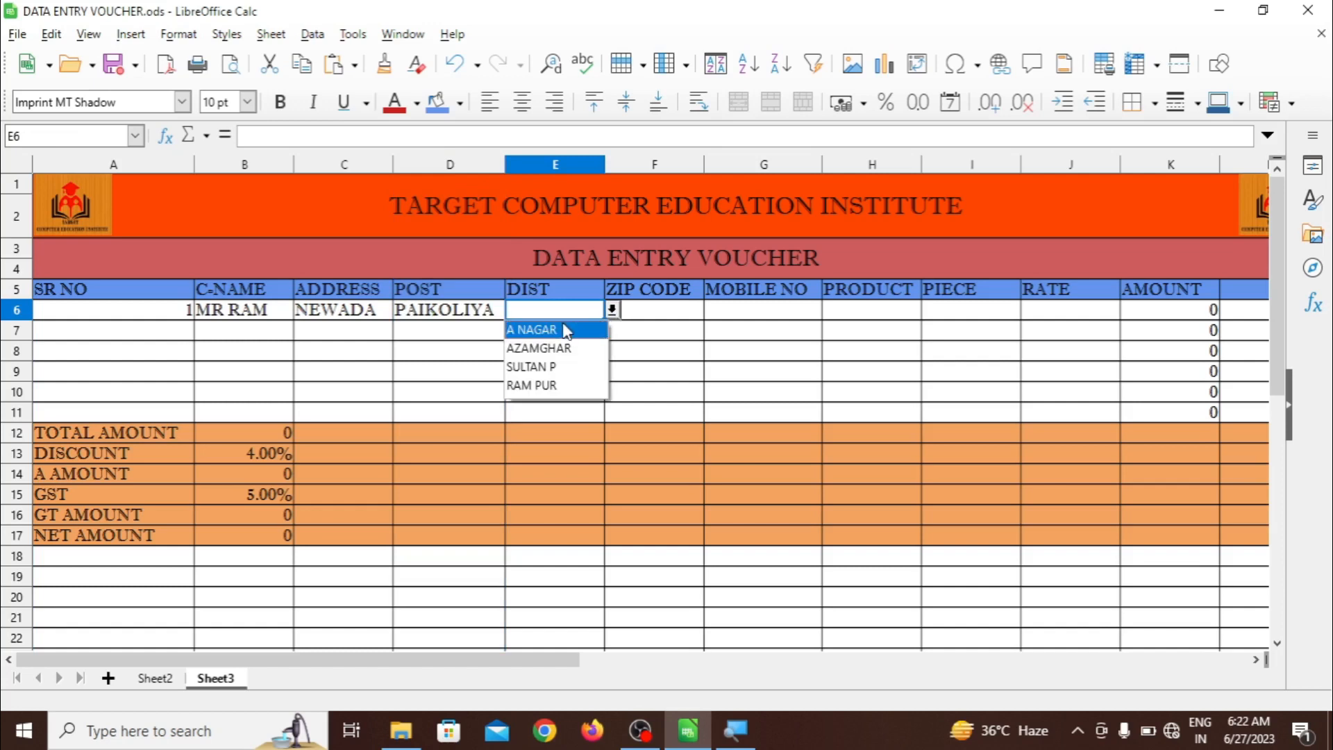
pyautogui.click(565, 329)
pyautogui.click(641, 321)
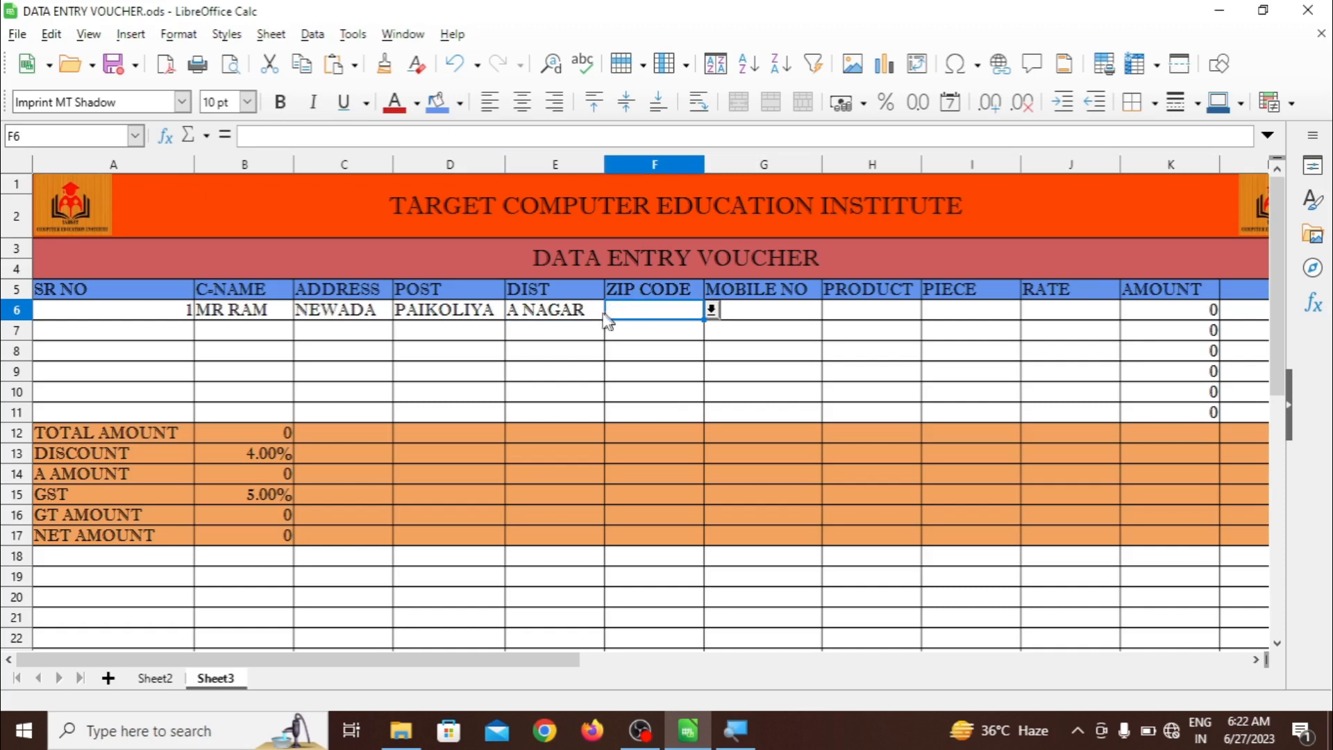
pyautogui.click(711, 310)
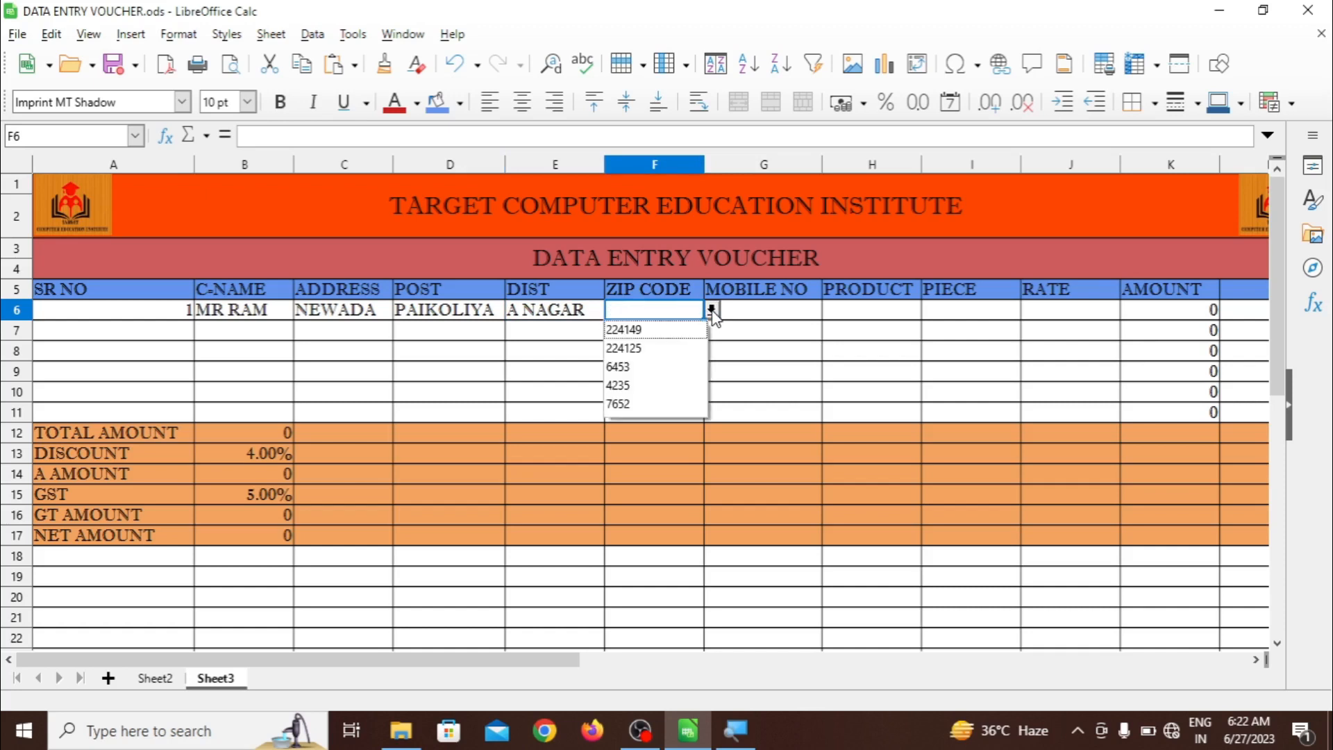
pyautogui.click(646, 331)
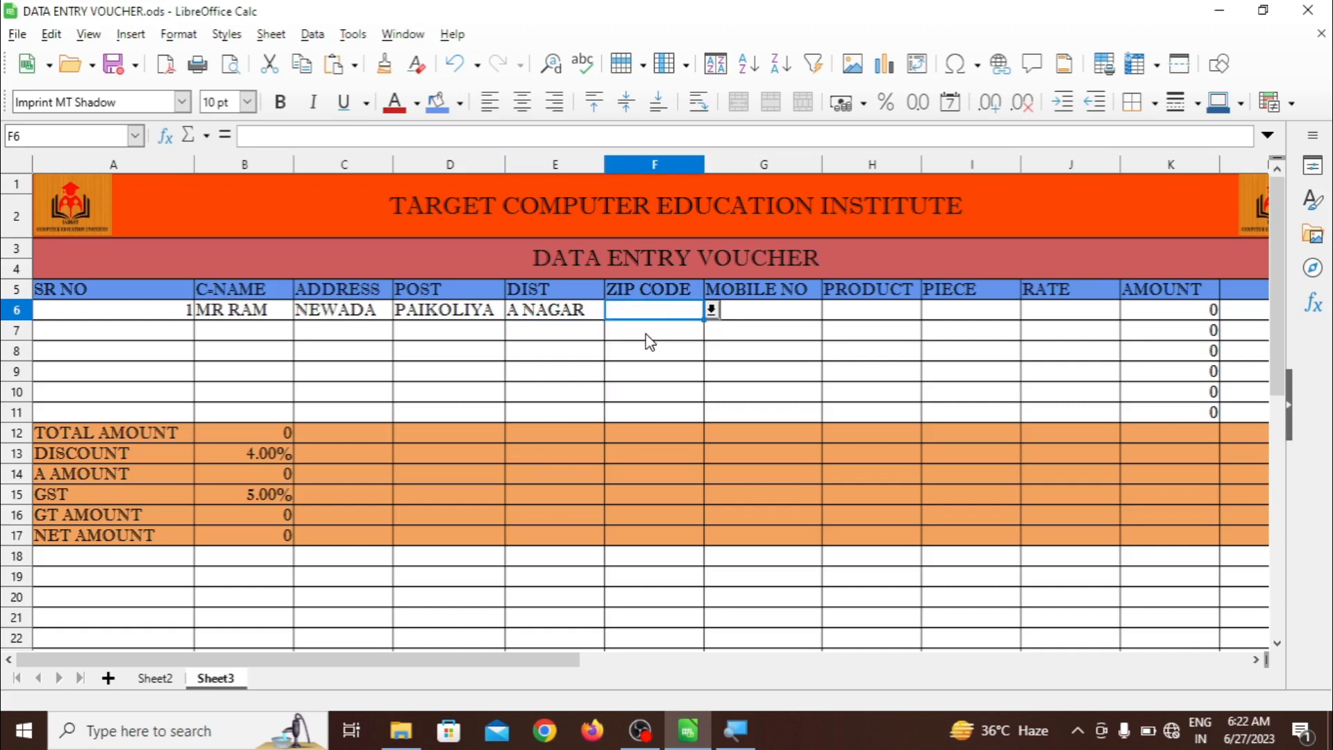
pyautogui.click(750, 323)
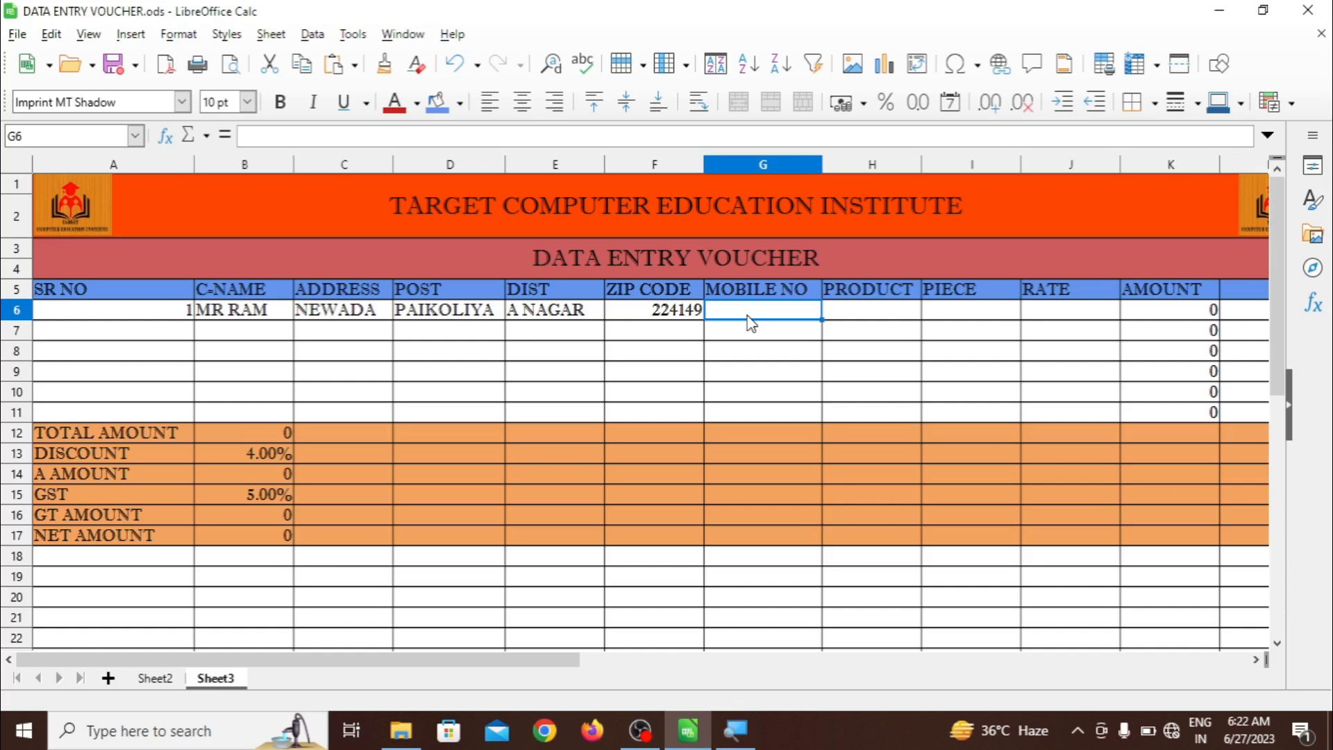
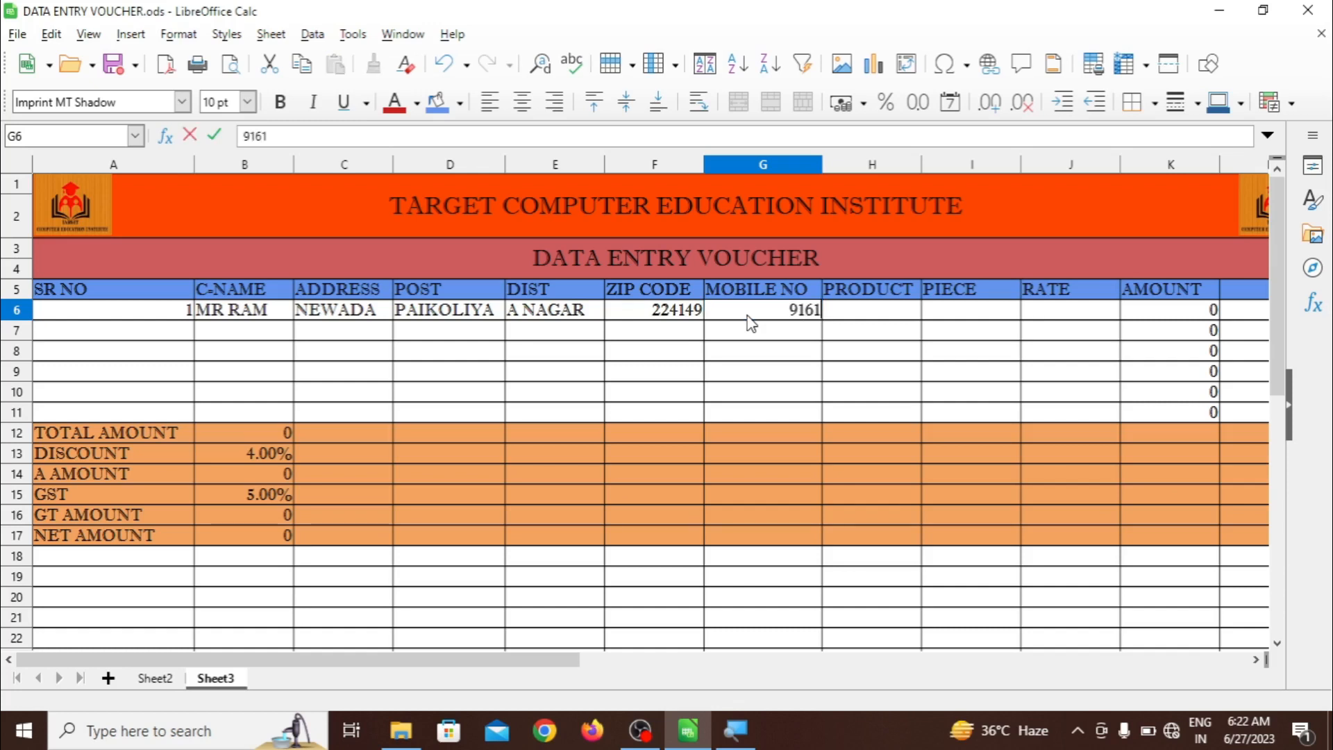
pyautogui.click(843, 318)
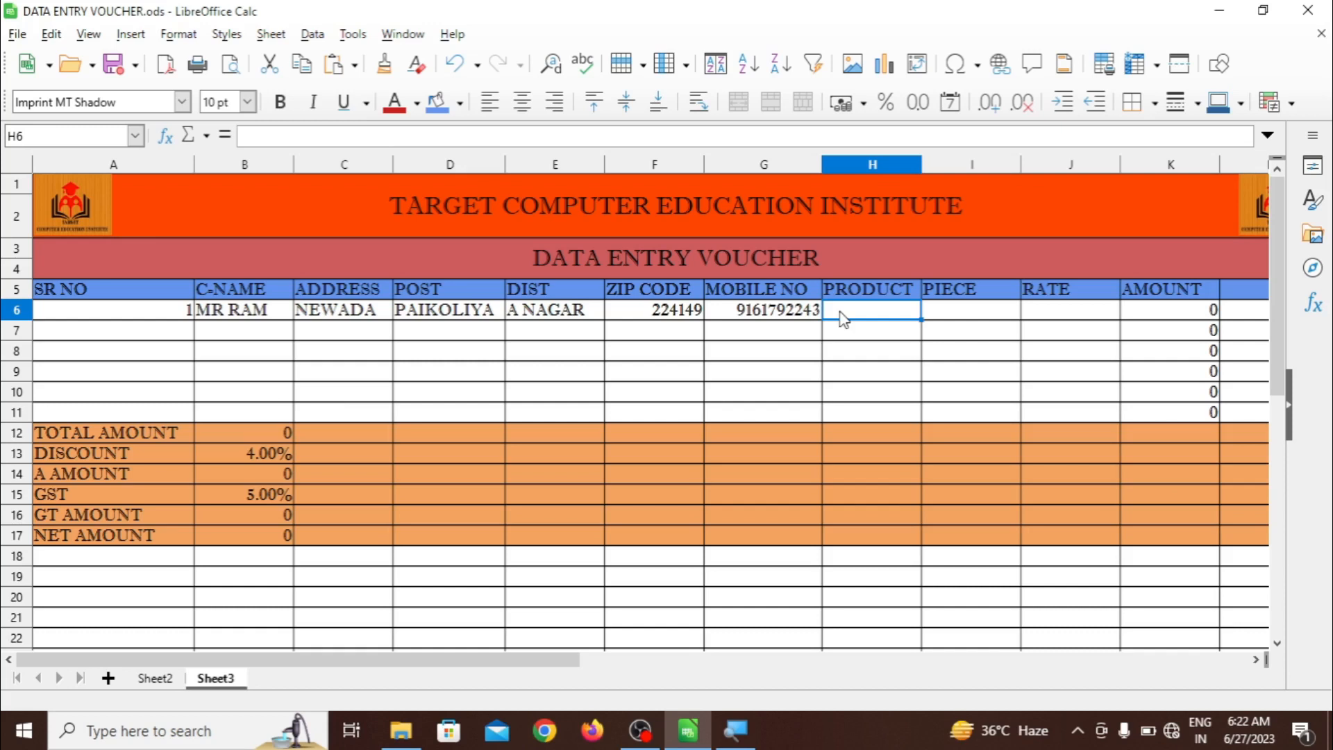
# Enter product BOOK, 5 pieces and rate 50 in row 6
pyautogui.write('BOOK')
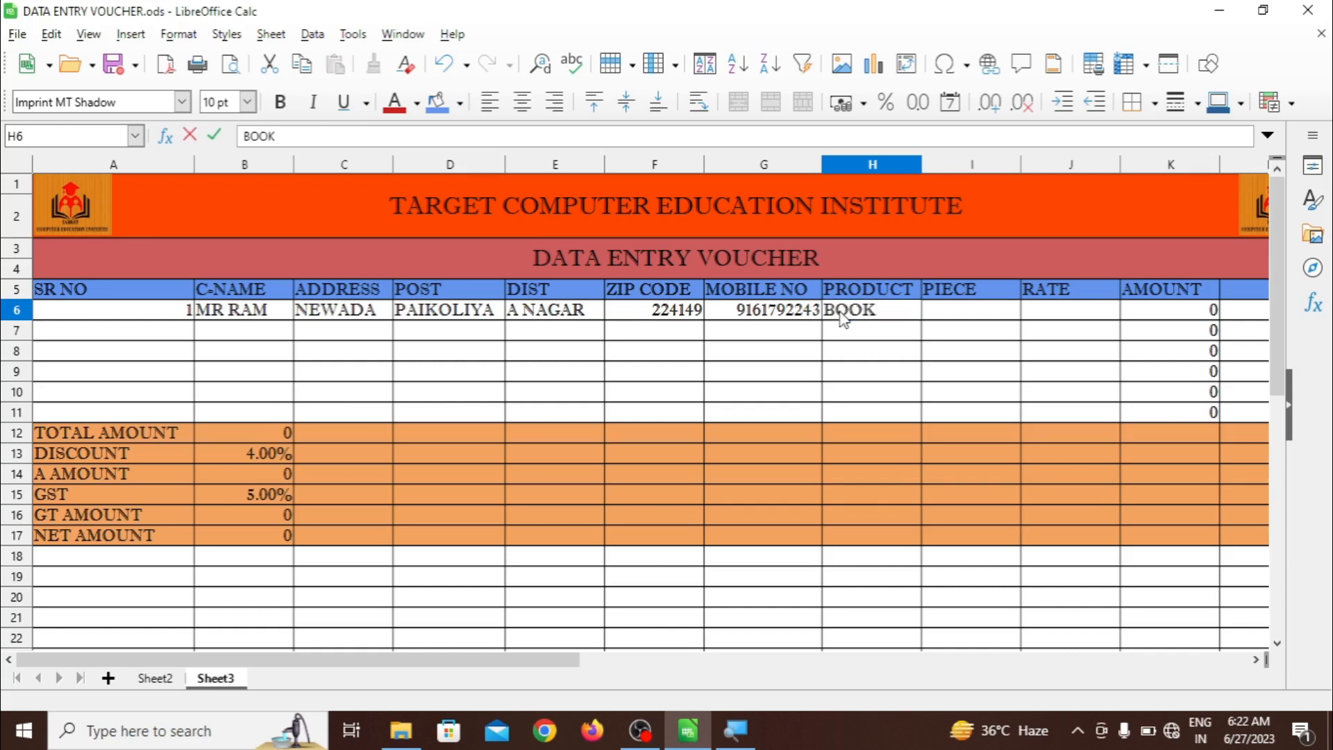
pyautogui.click(948, 319)
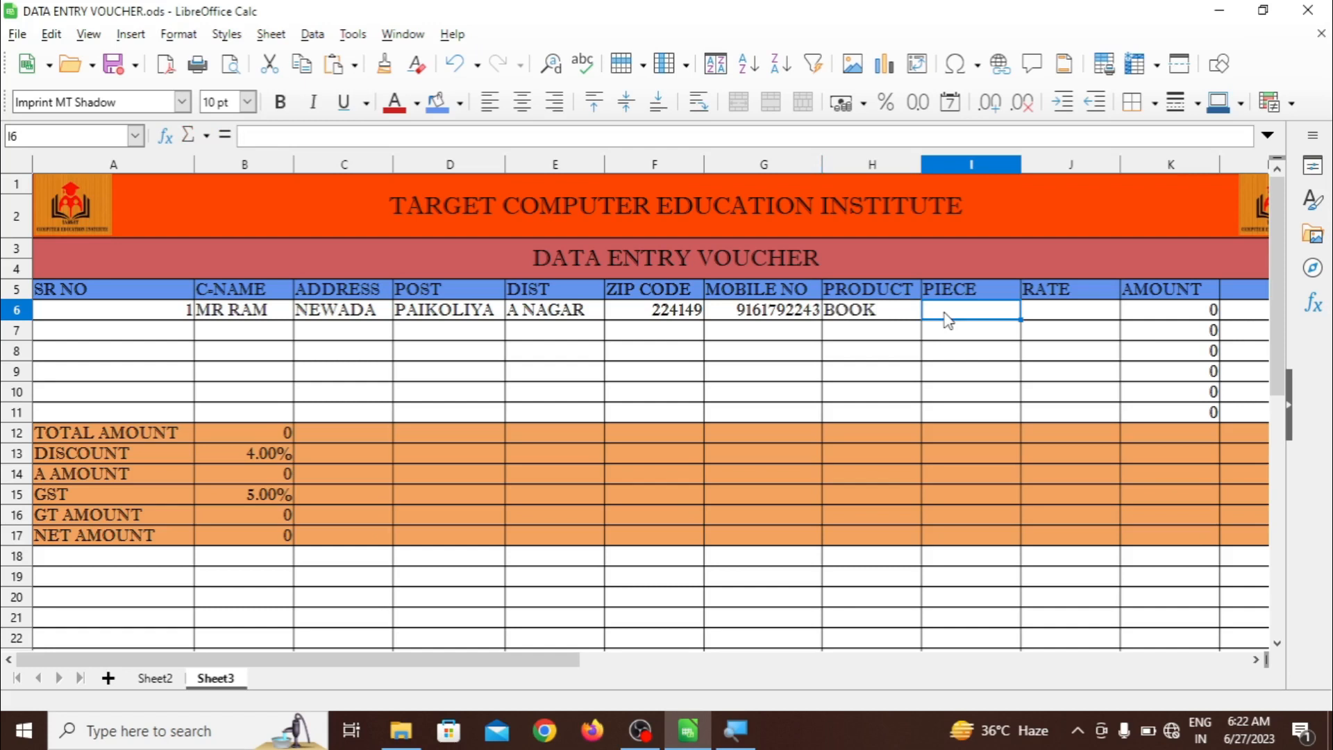
pyautogui.write('5')
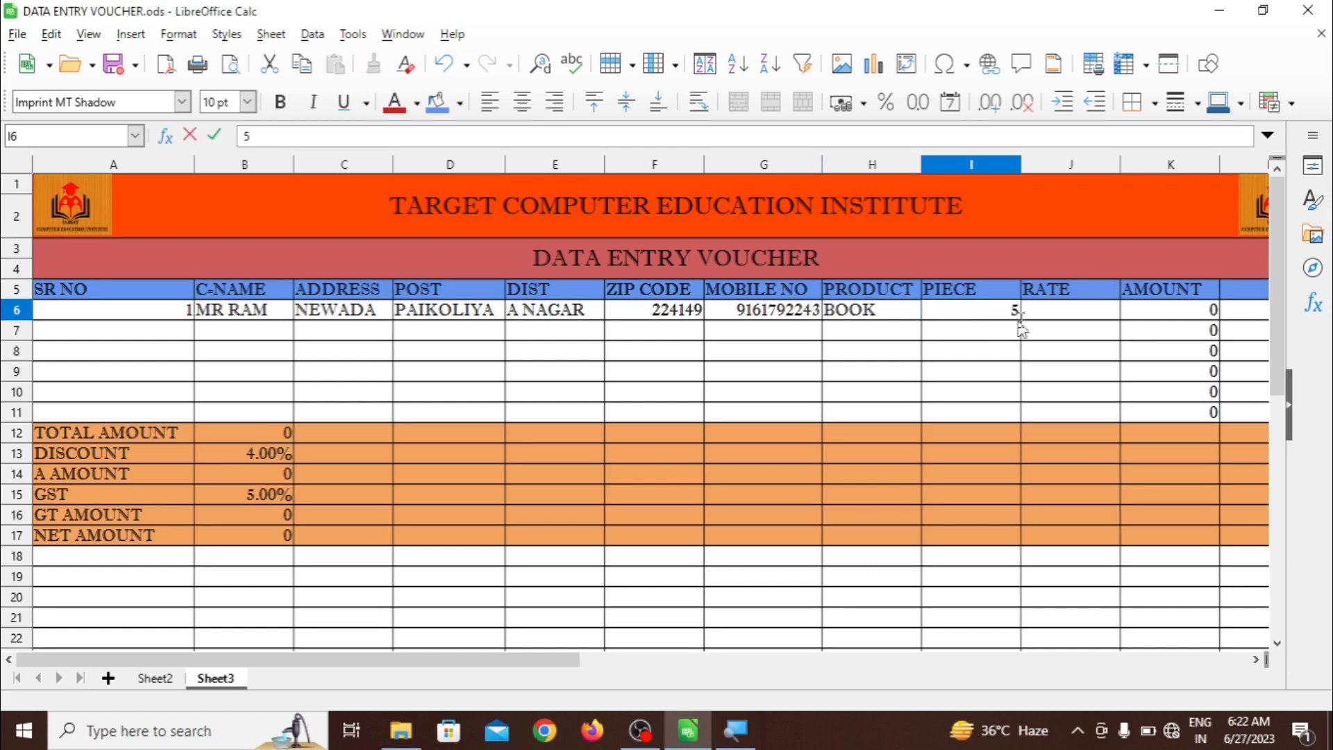
pyautogui.click(1051, 318)
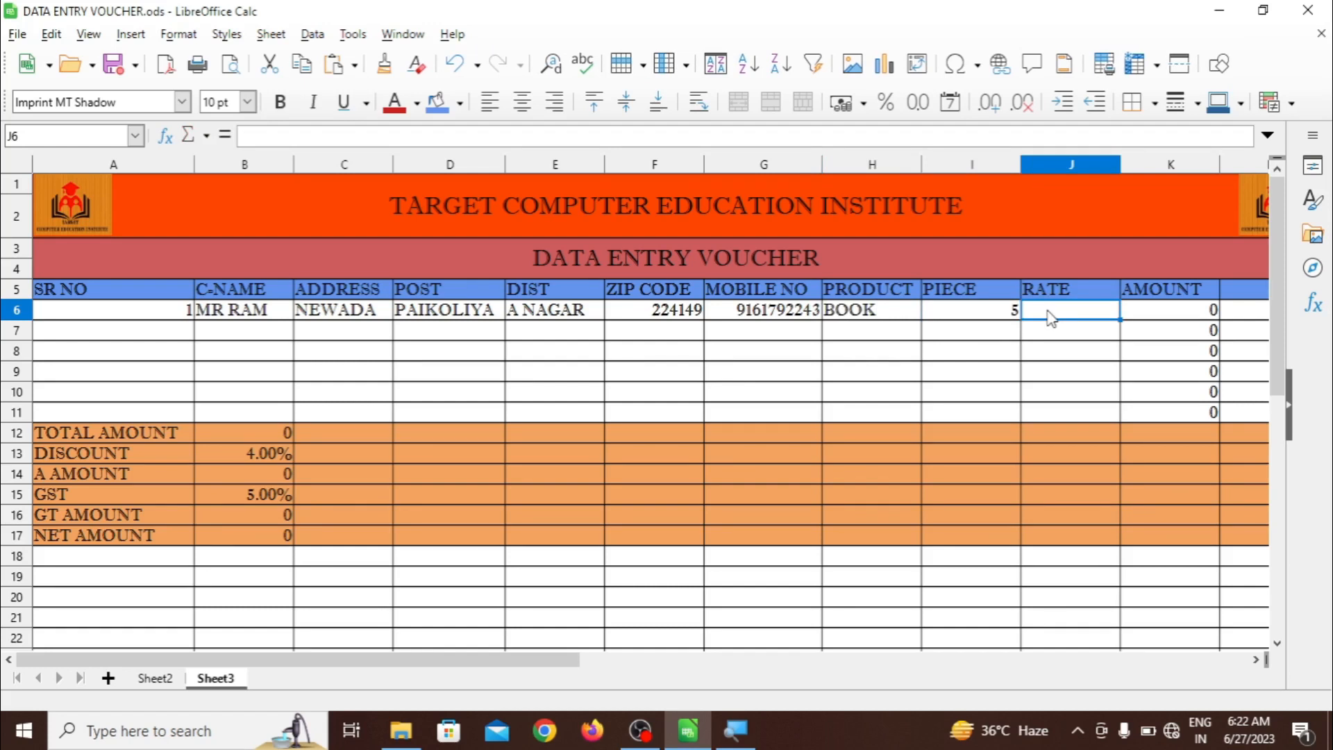
pyautogui.write('50')
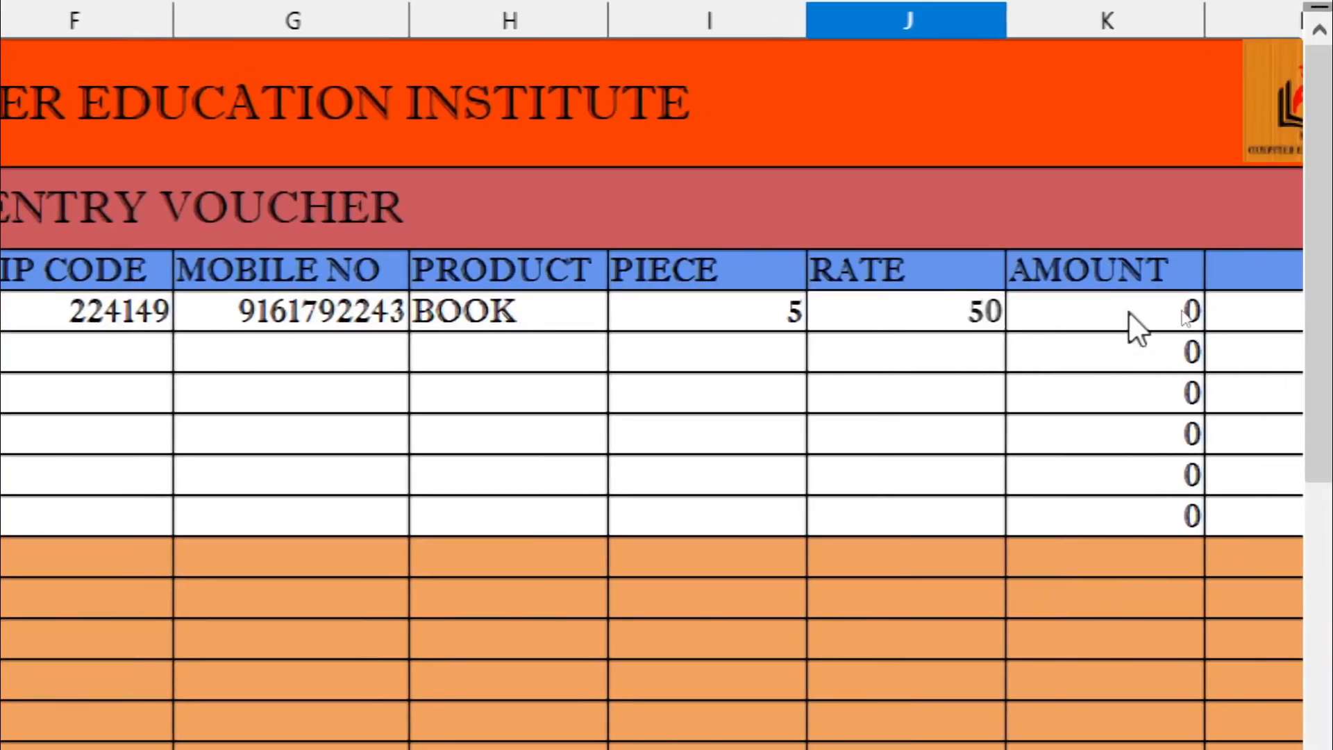
pyautogui.click(1138, 327)
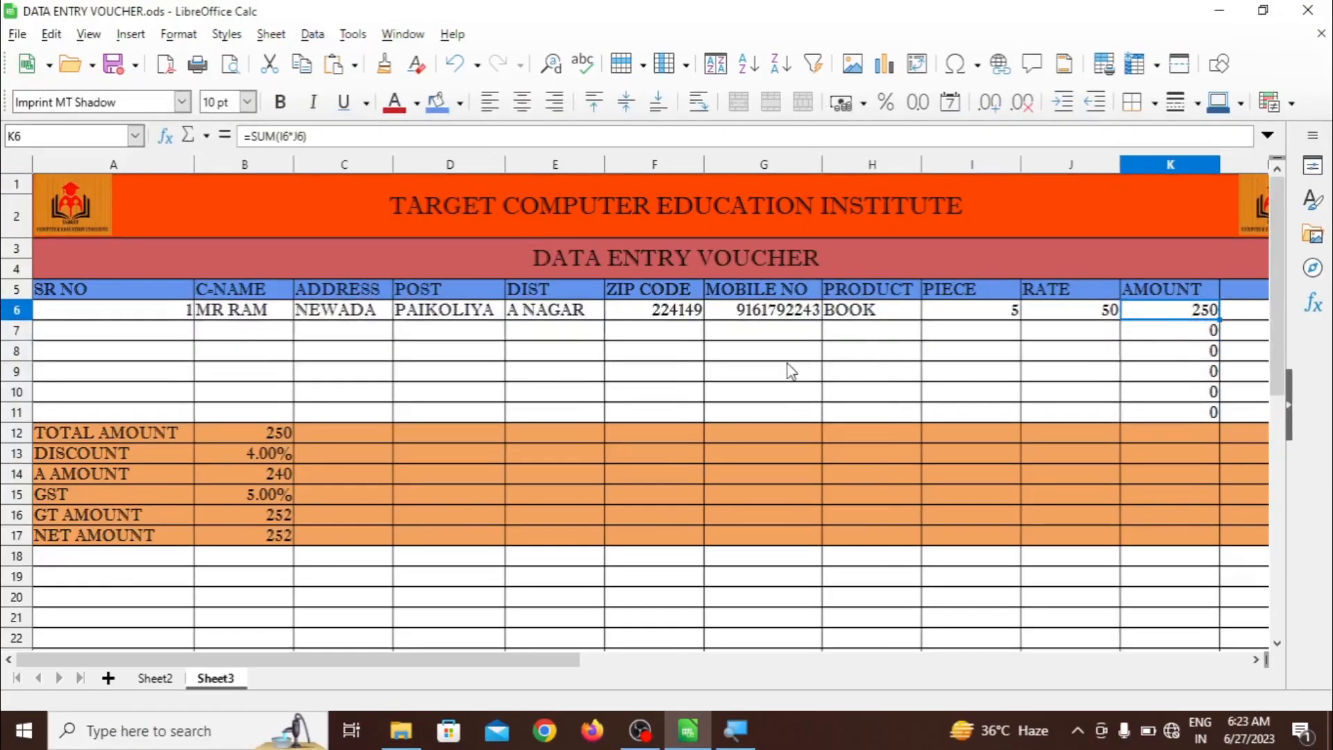
pyautogui.click(1012, 314)
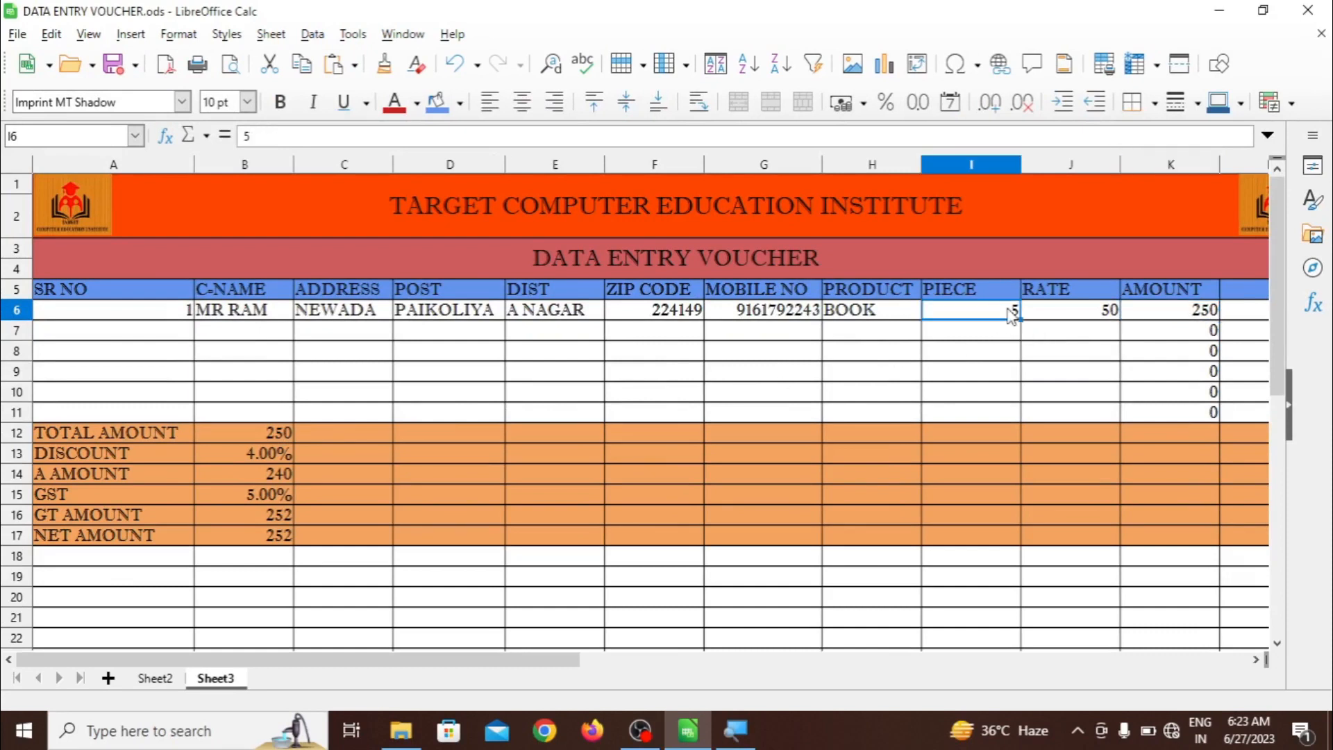
pyautogui.press('Delete')
pyautogui.press('Right')
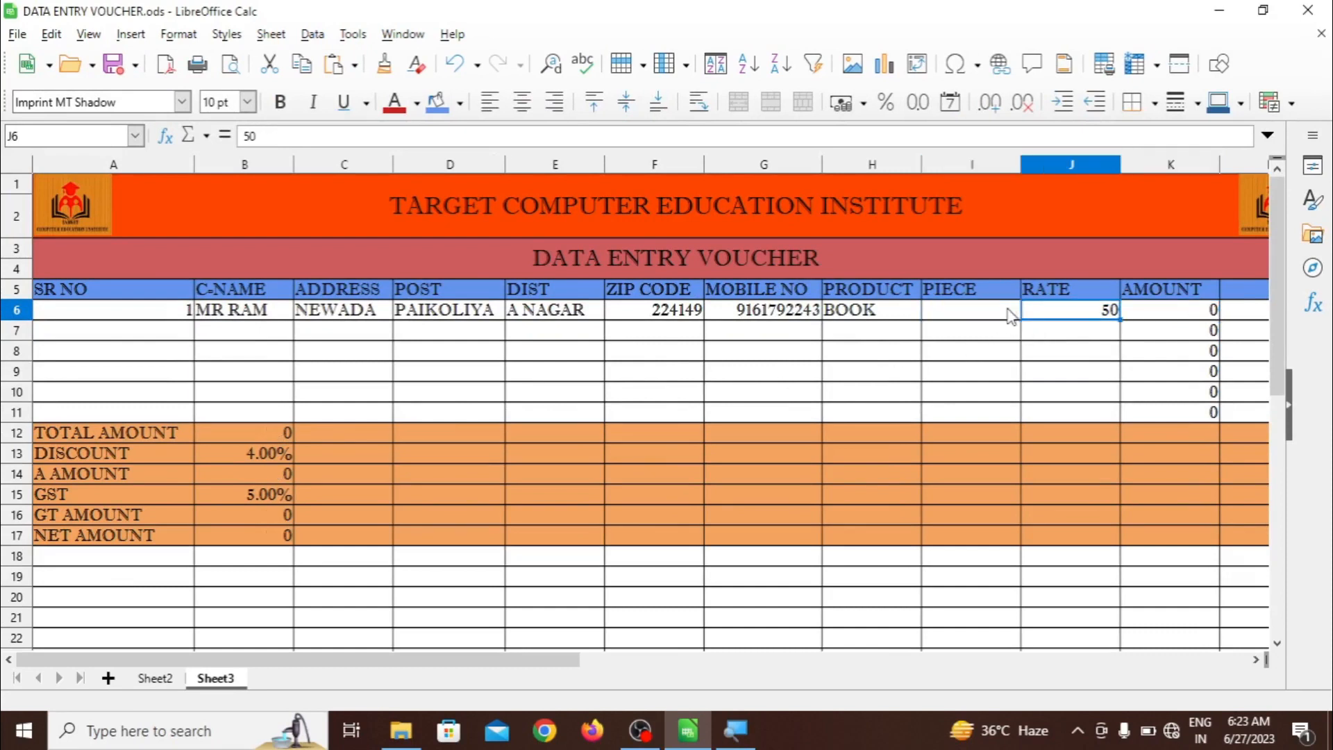
pyautogui.press('Delete')
pyautogui.click(1005, 316)
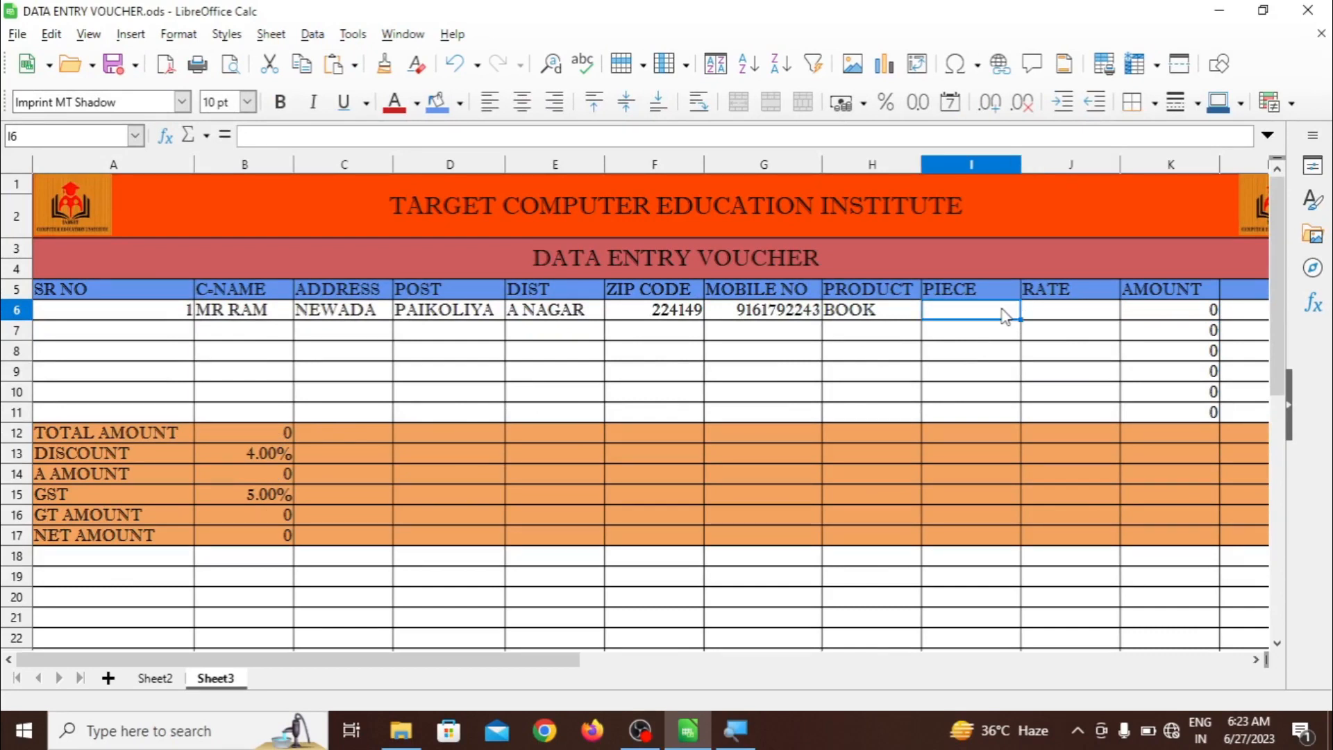
pyautogui.write('5')
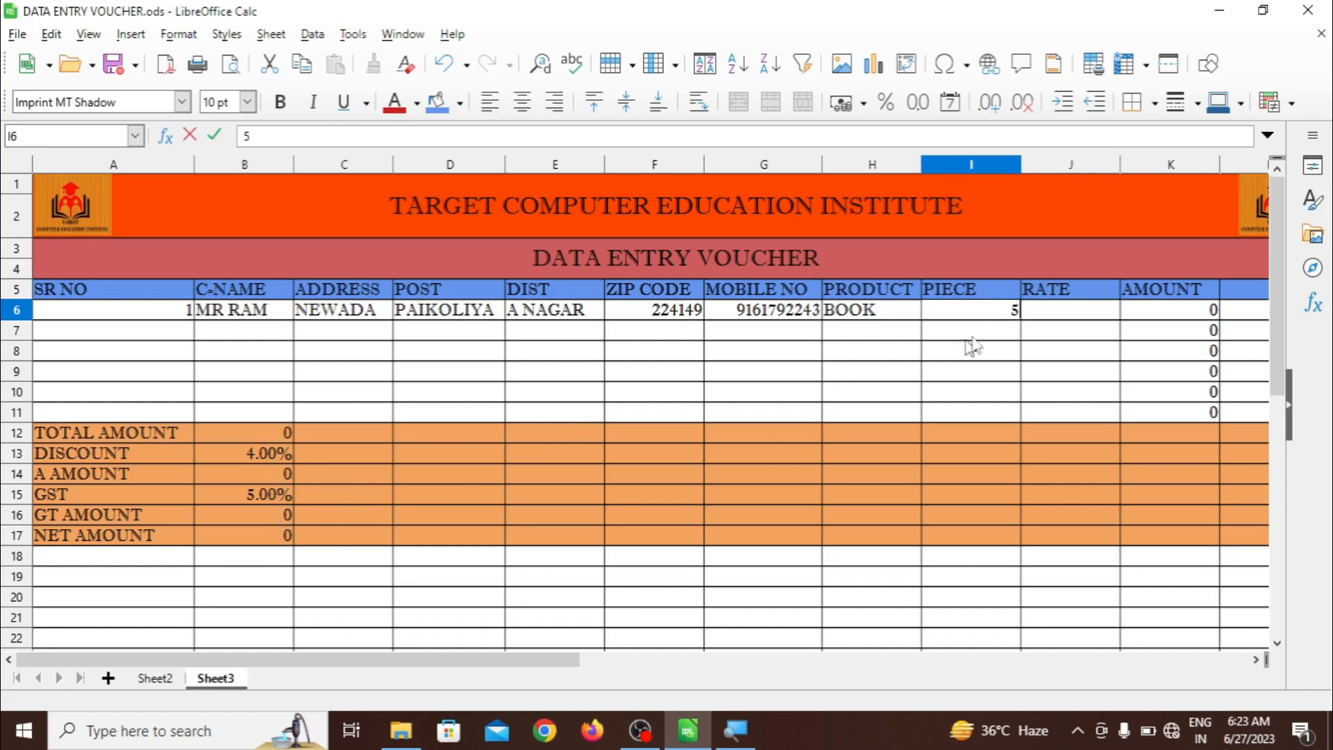
pyautogui.click(1048, 316)
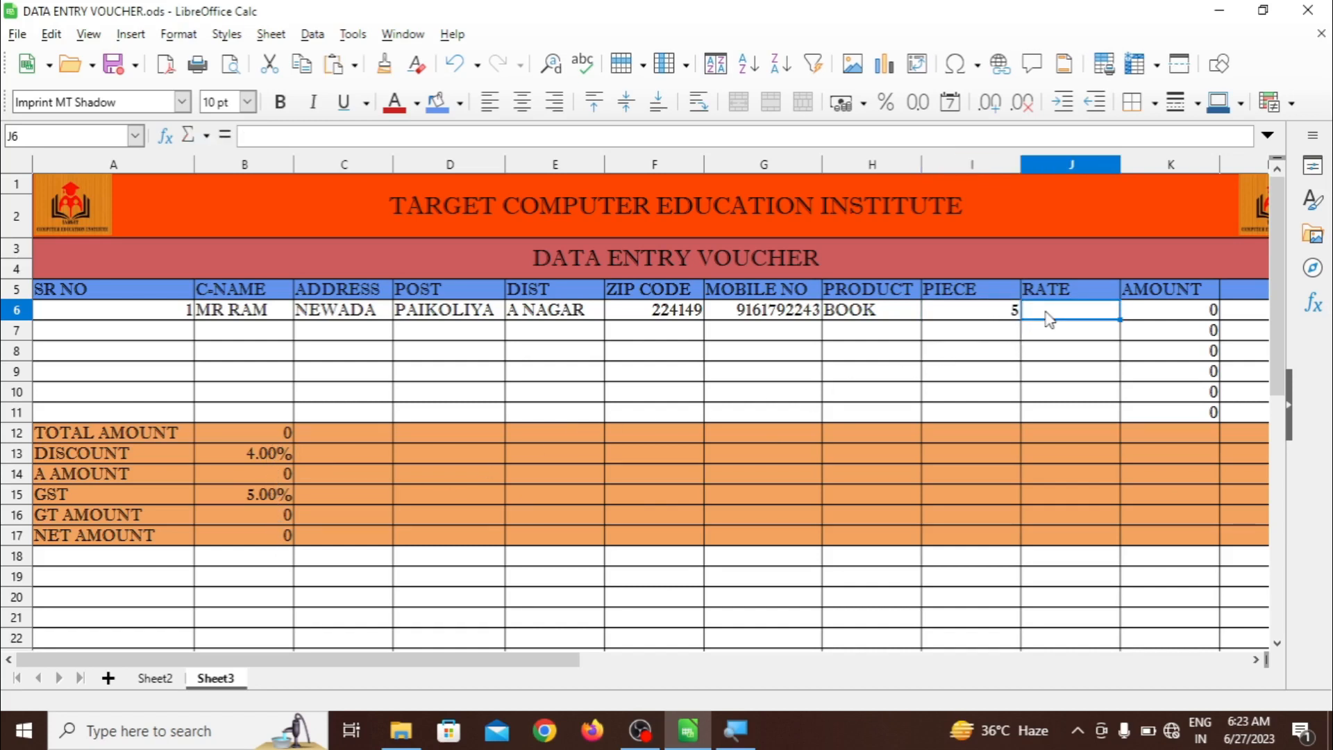
pyautogui.write('50')
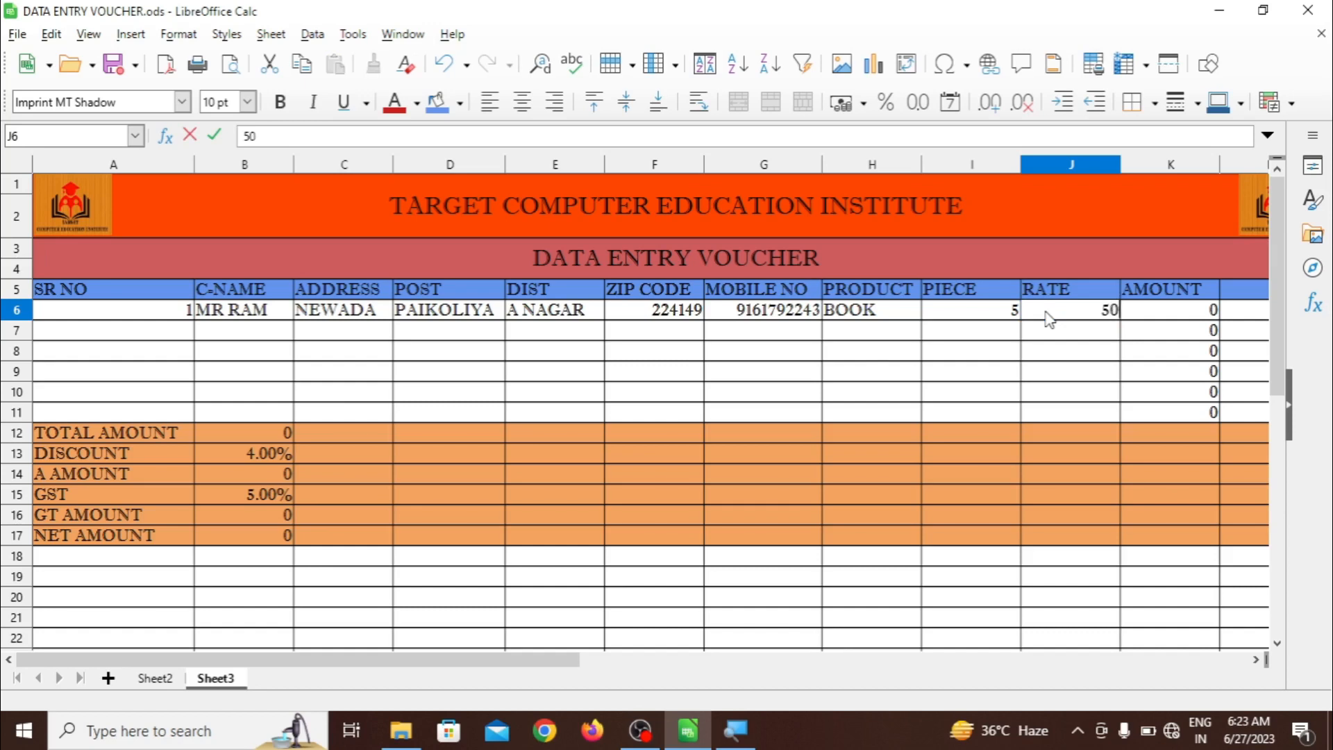
pyautogui.press('Tab')
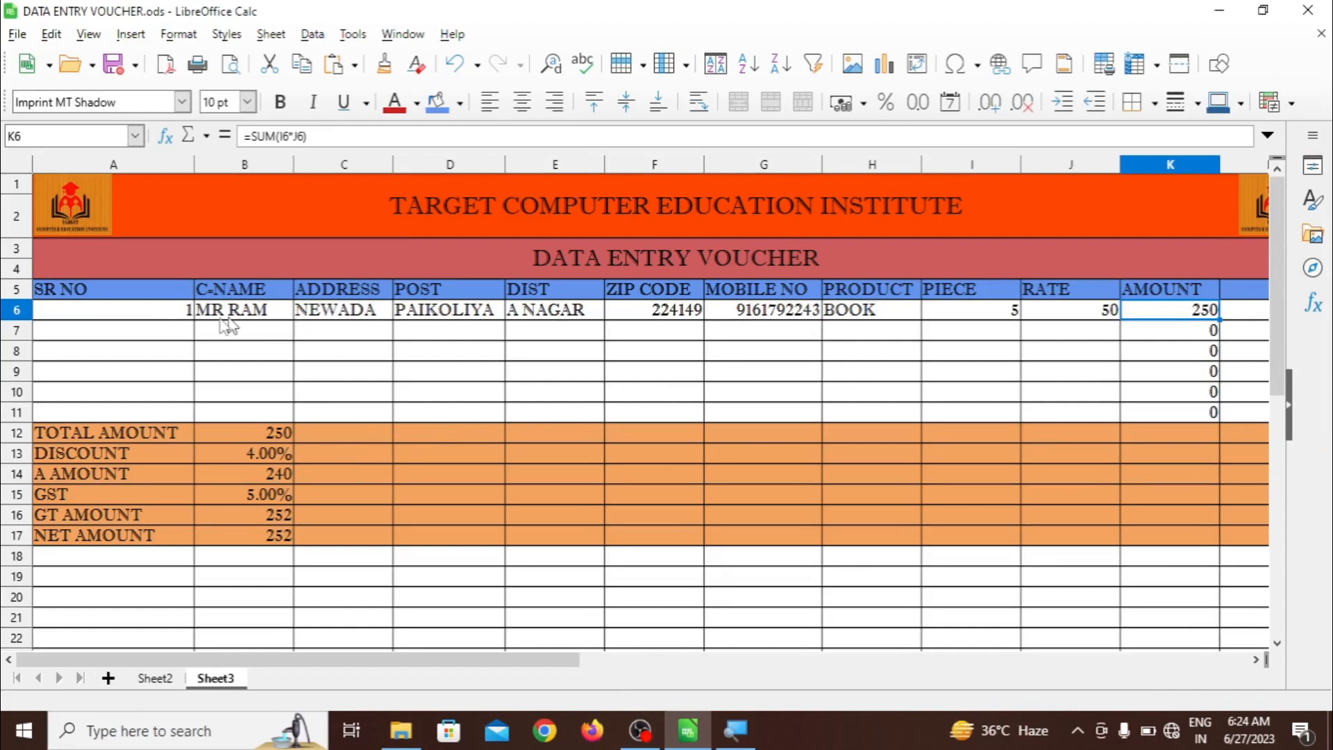
# Pick serial number 1 in A7, then enter the customer's name, address and post office
pyautogui.click(189, 329)
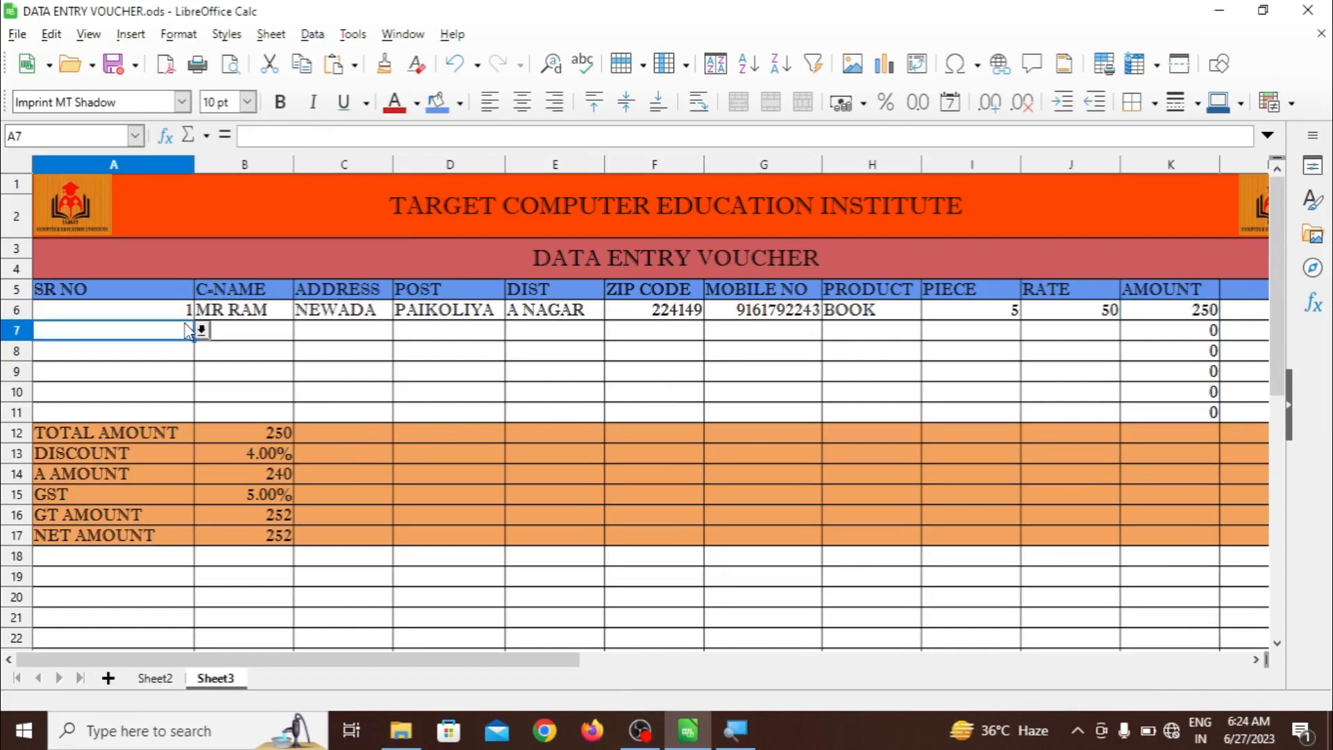
pyautogui.click(201, 331)
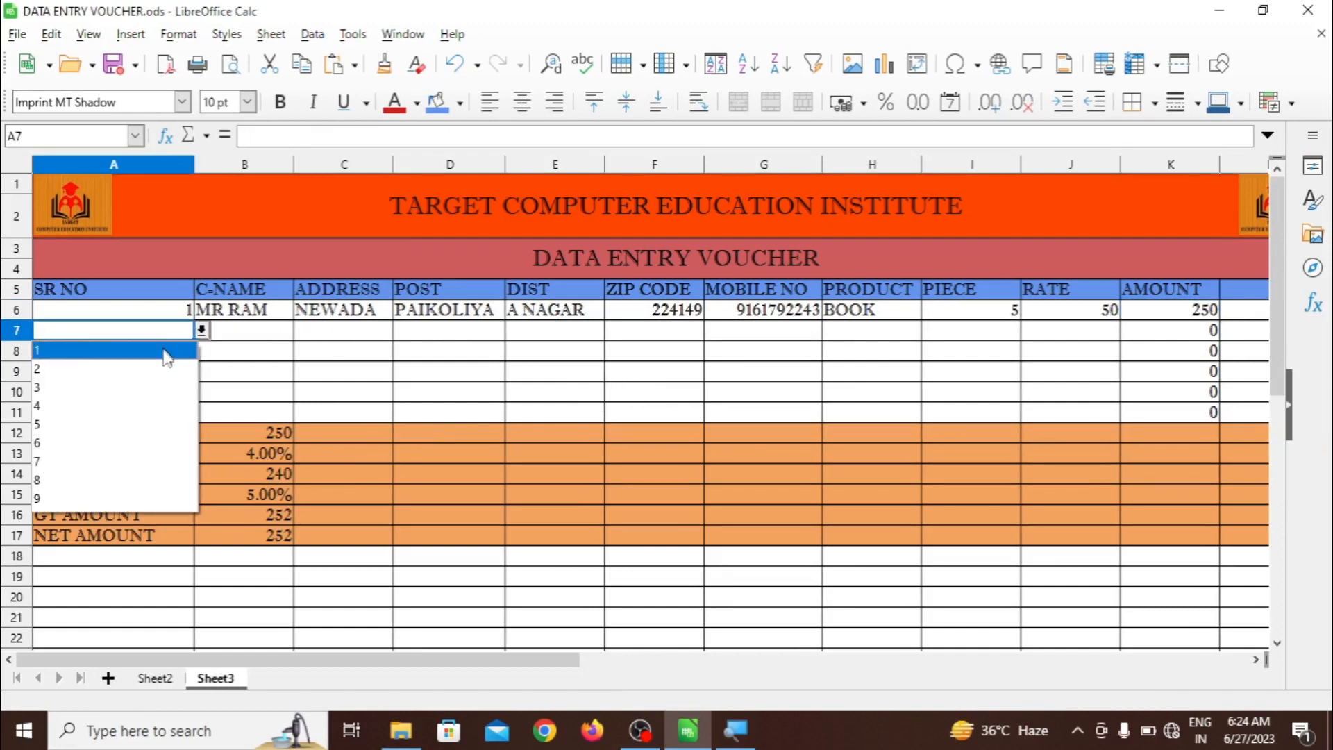
pyautogui.click(163, 352)
pyautogui.click(247, 339)
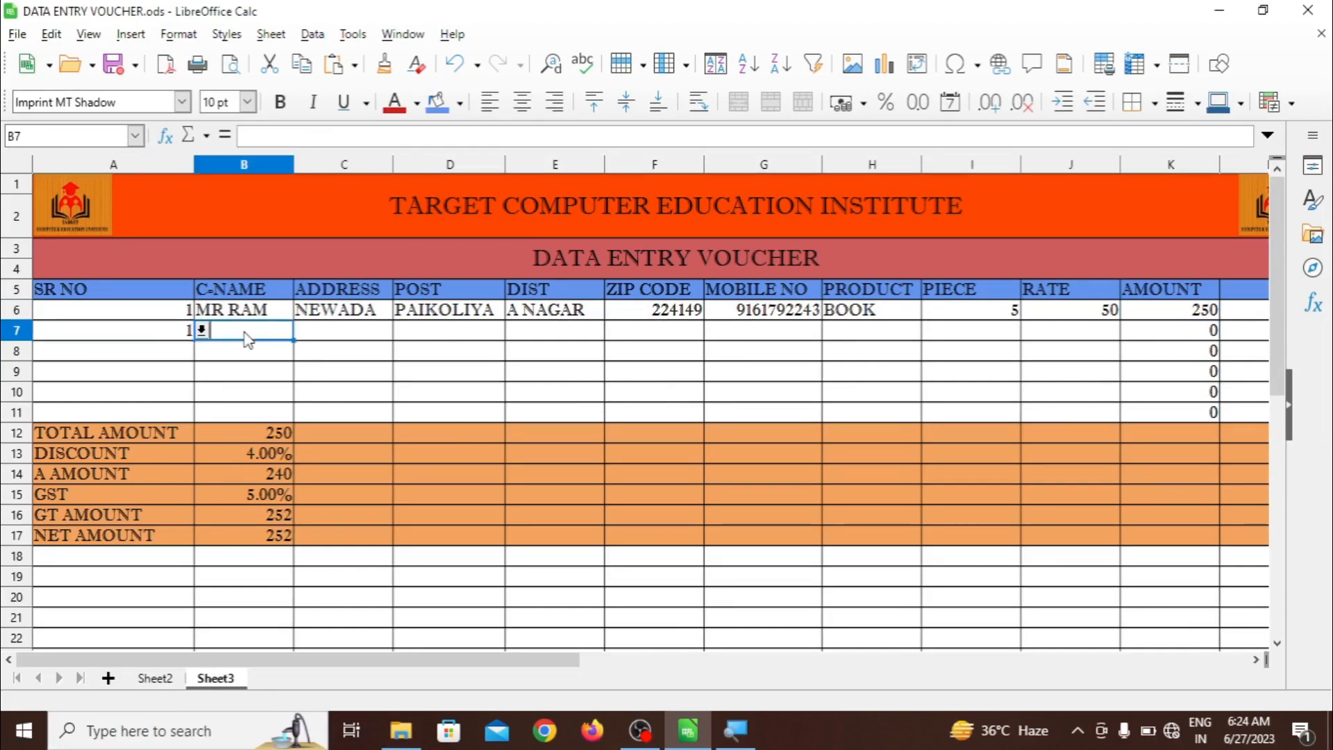
pyautogui.write('MR RA')
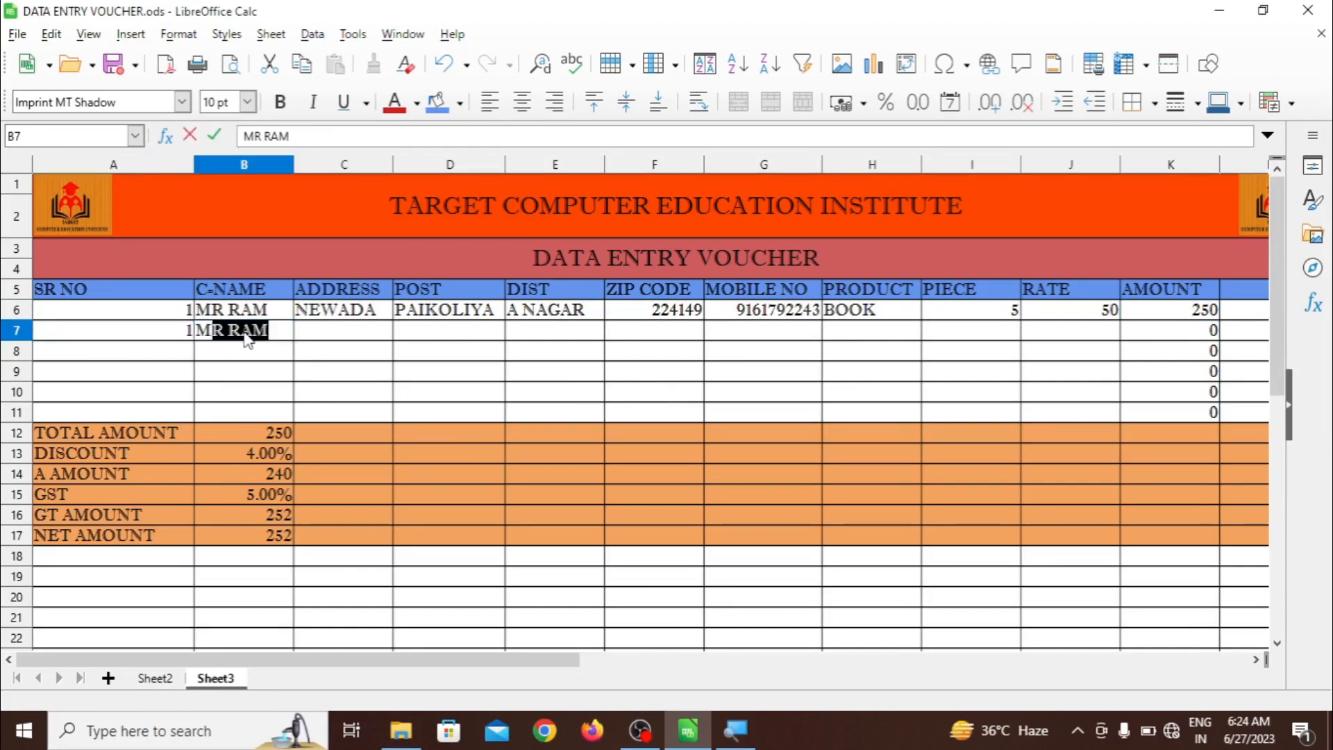
pyautogui.write('M')
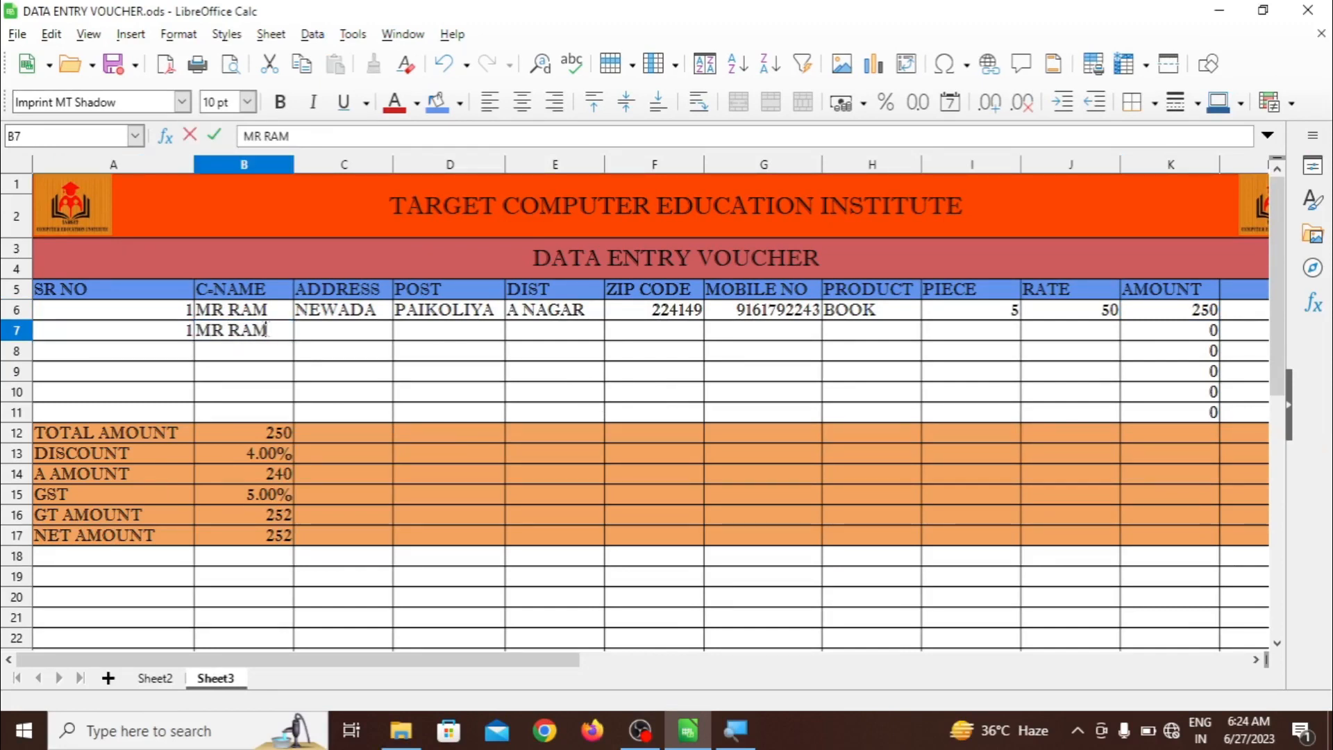
pyautogui.click(318, 340)
pyautogui.write('NEWA')
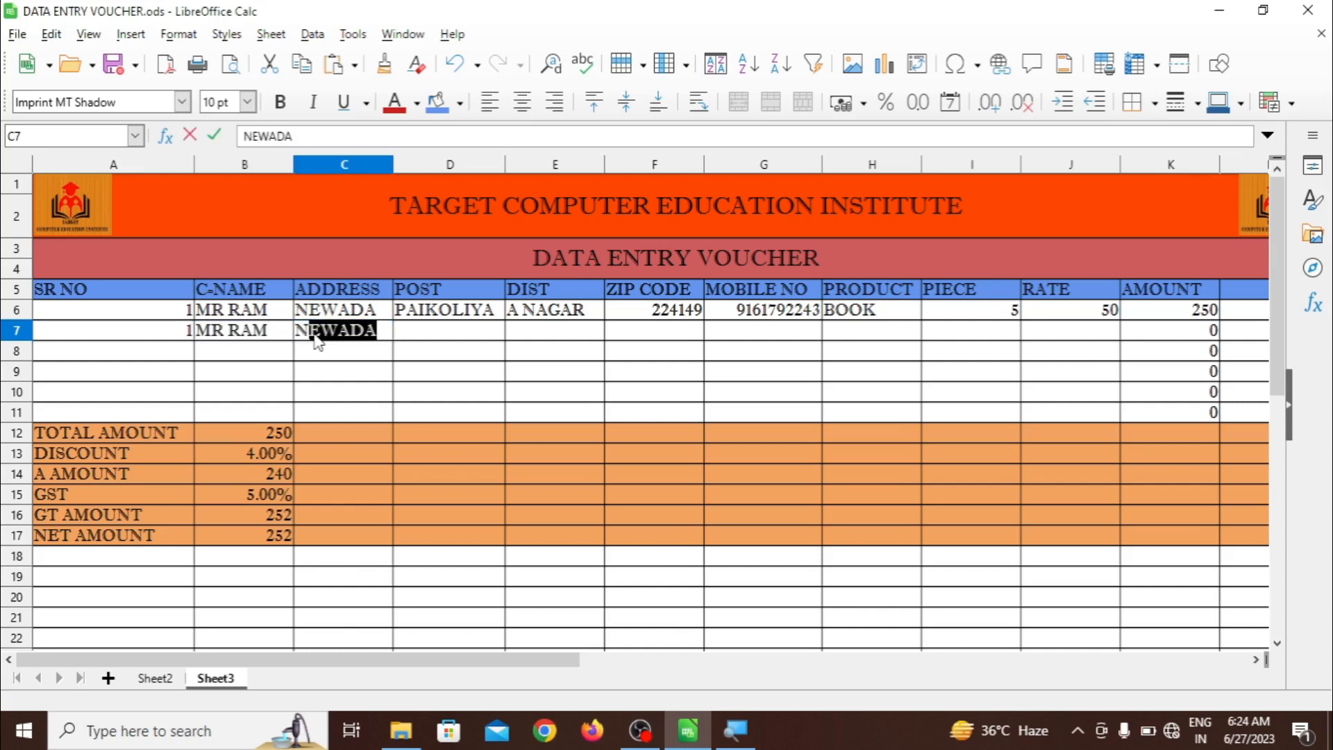
pyautogui.write('DA')
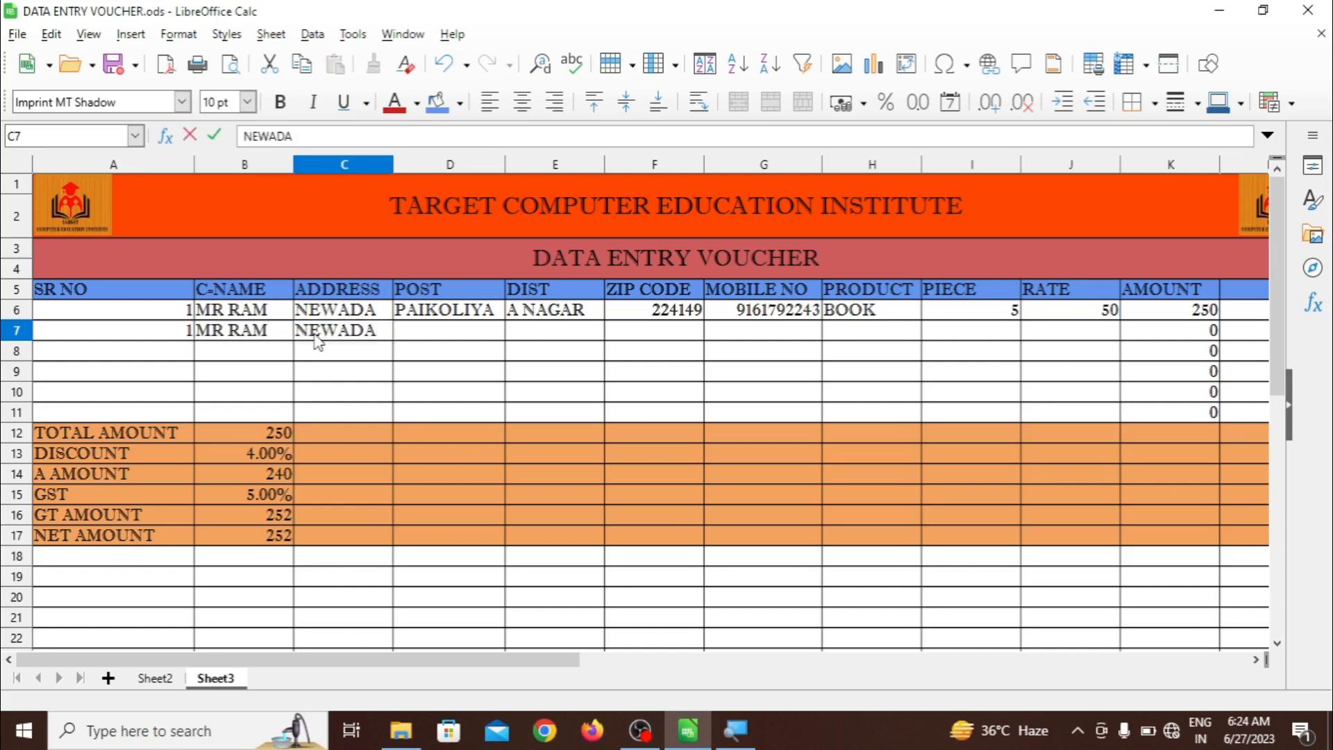
pyautogui.click(428, 349)
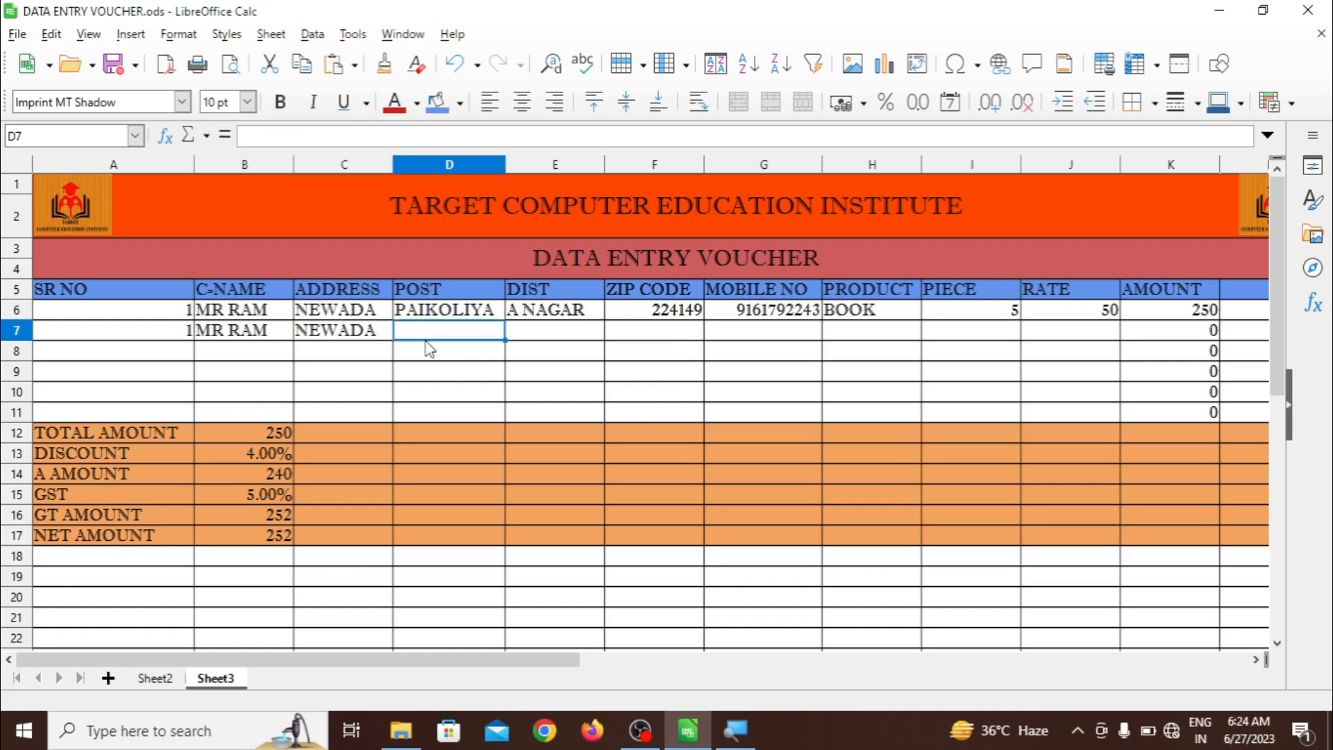
pyautogui.write('PAIK')
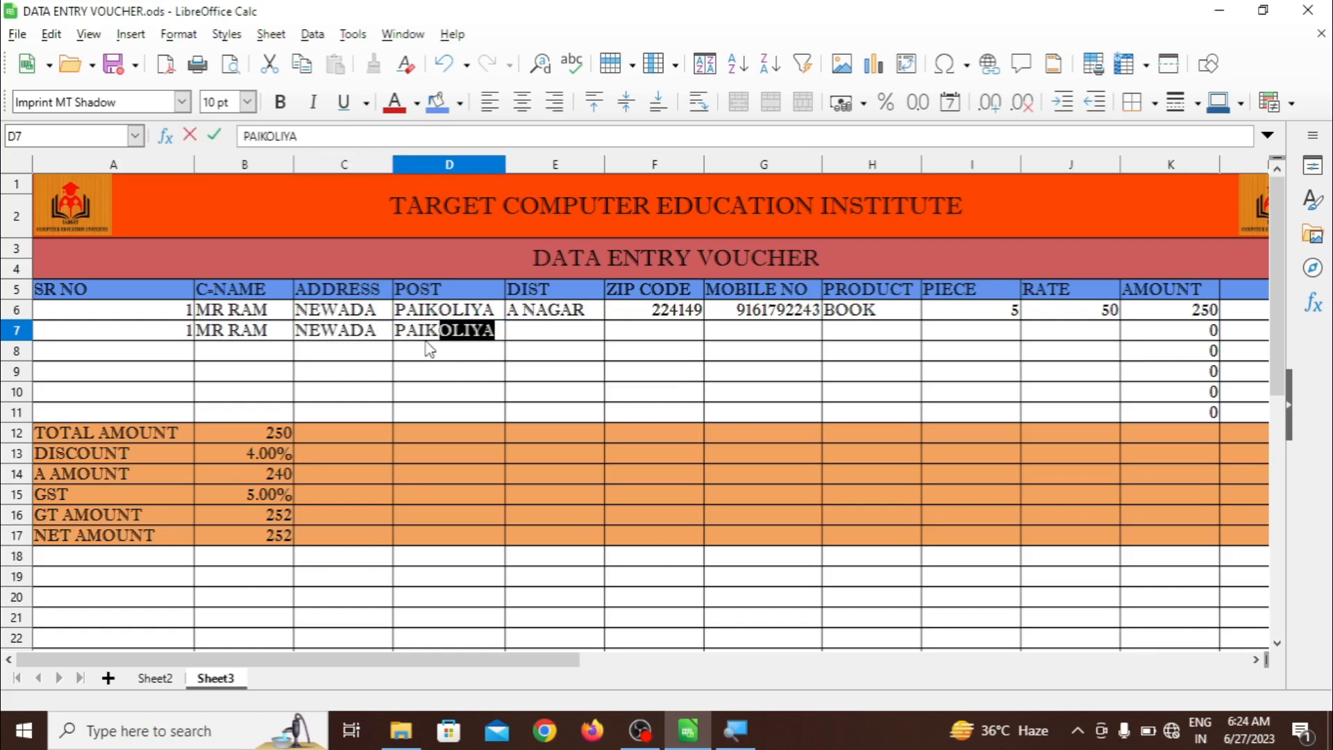
pyautogui.press('Return')
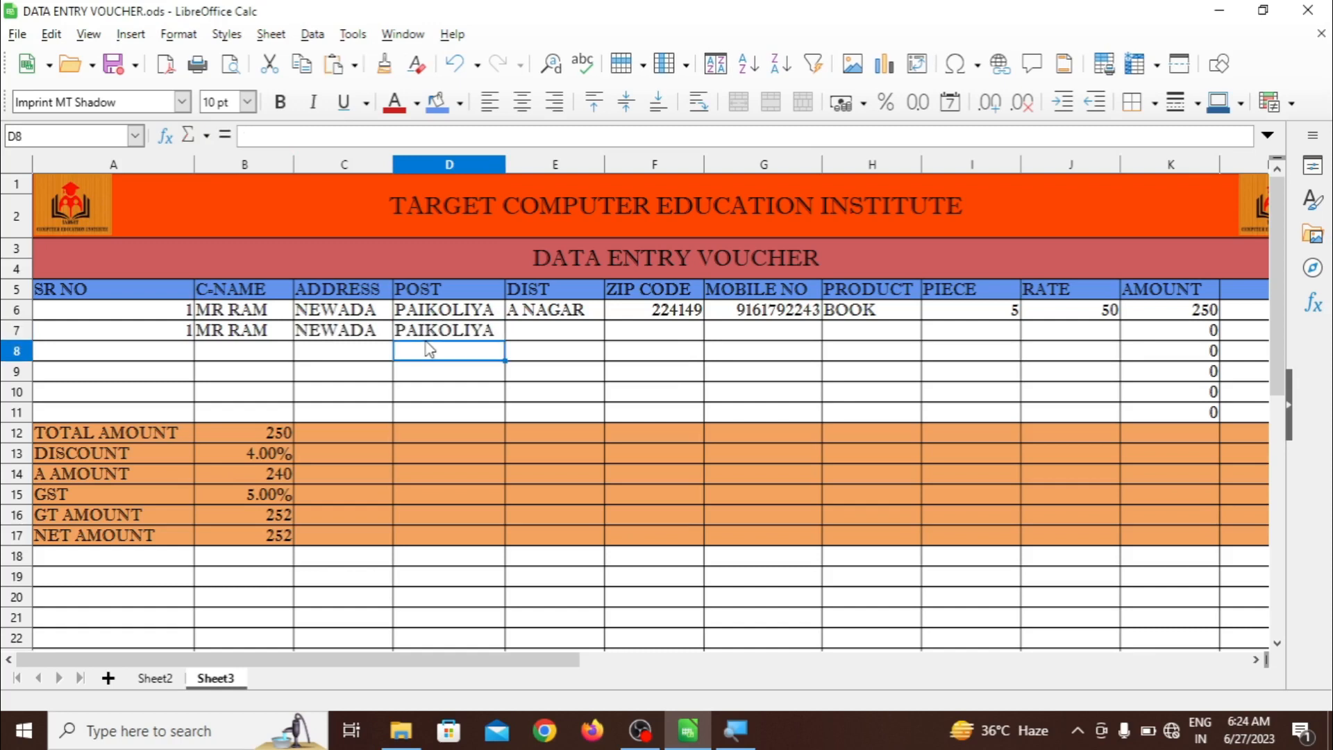
# Choose A NAGAR as the district and 224149 as the zip code from the dropdowns
pyautogui.click(531, 333)
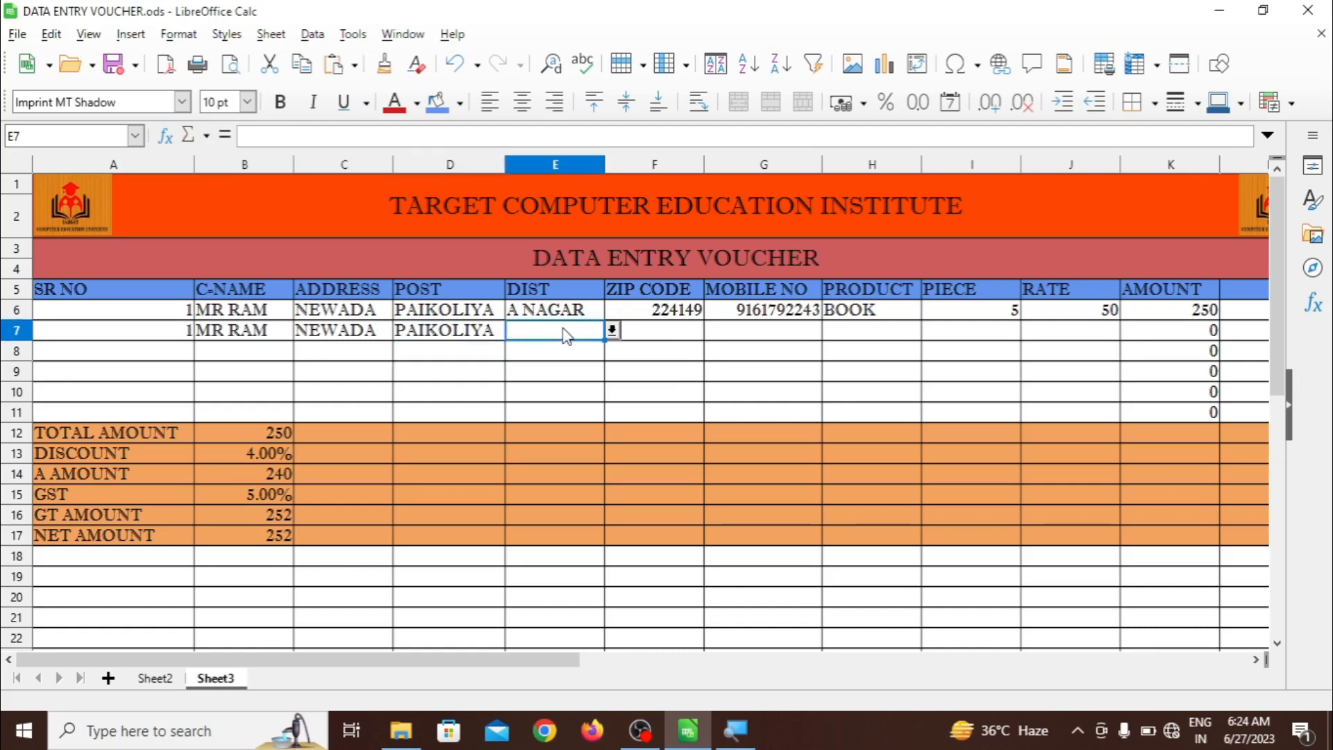
pyautogui.click(612, 331)
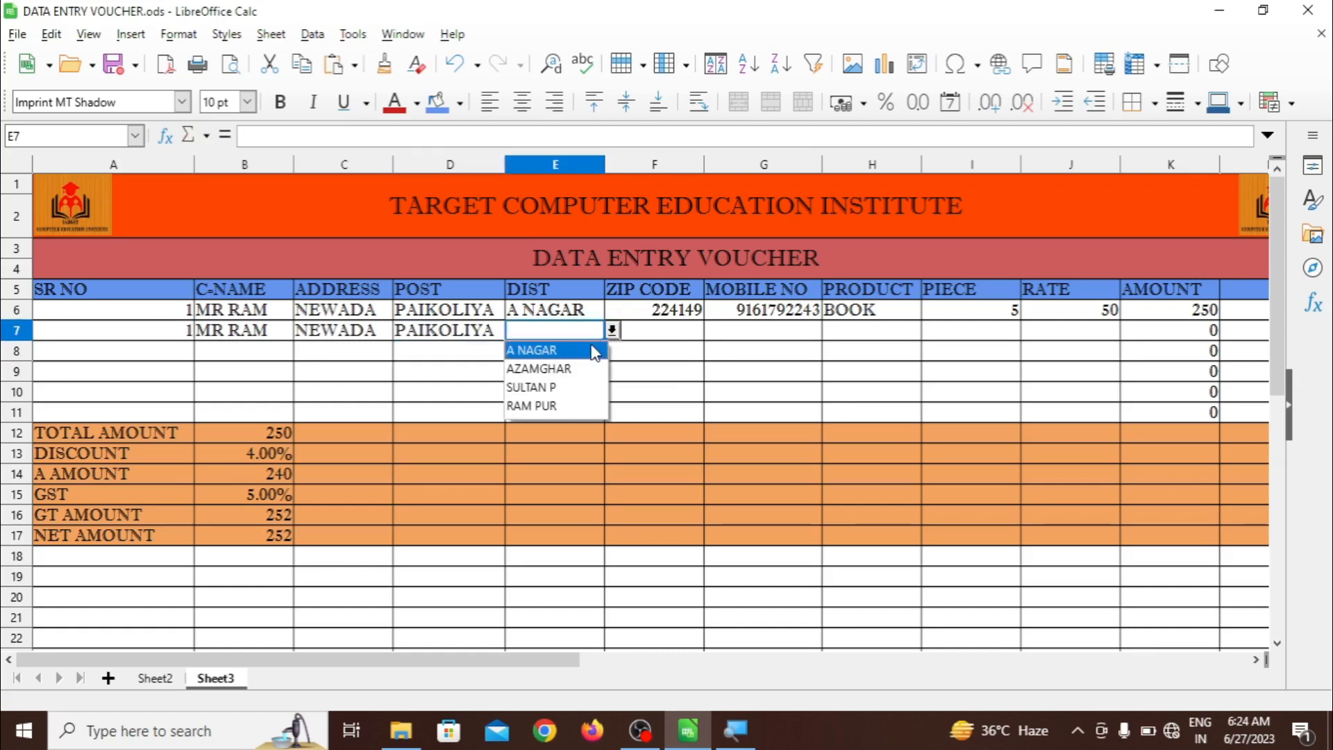
pyautogui.click(595, 351)
pyautogui.click(667, 337)
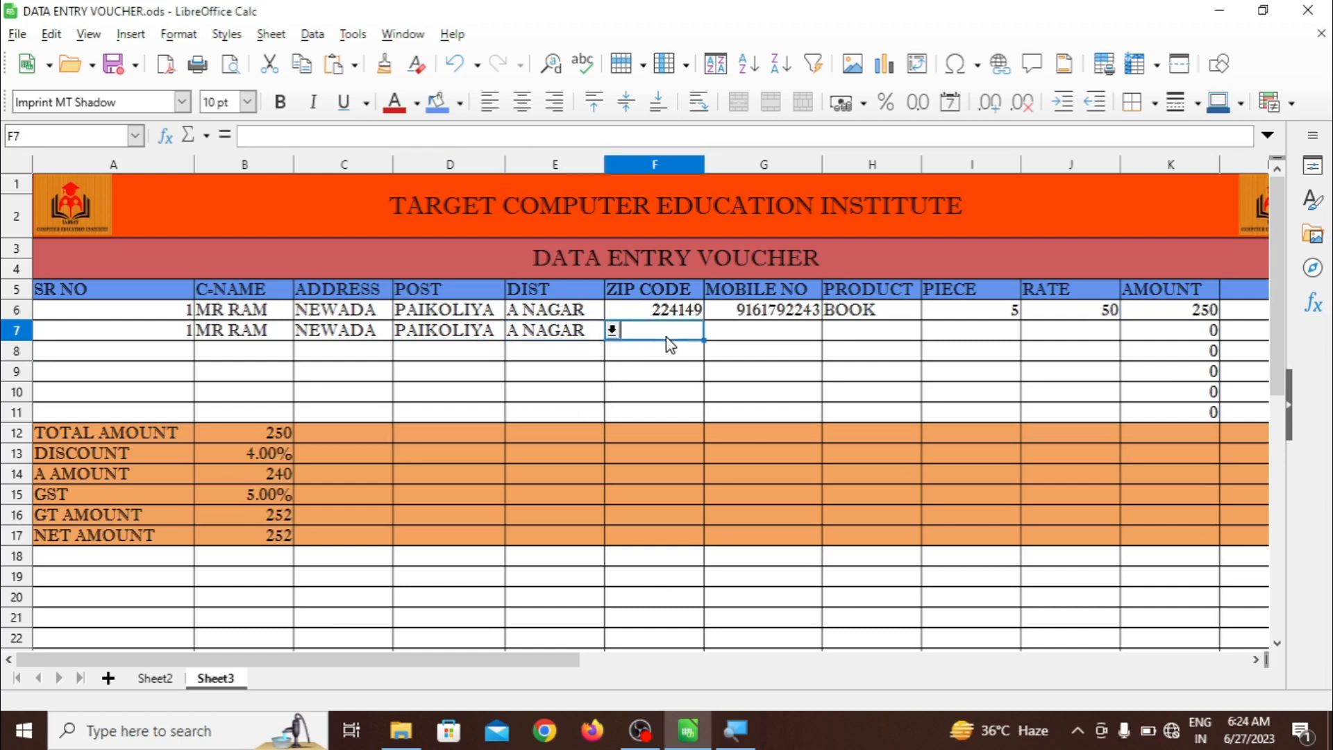
pyautogui.click(713, 331)
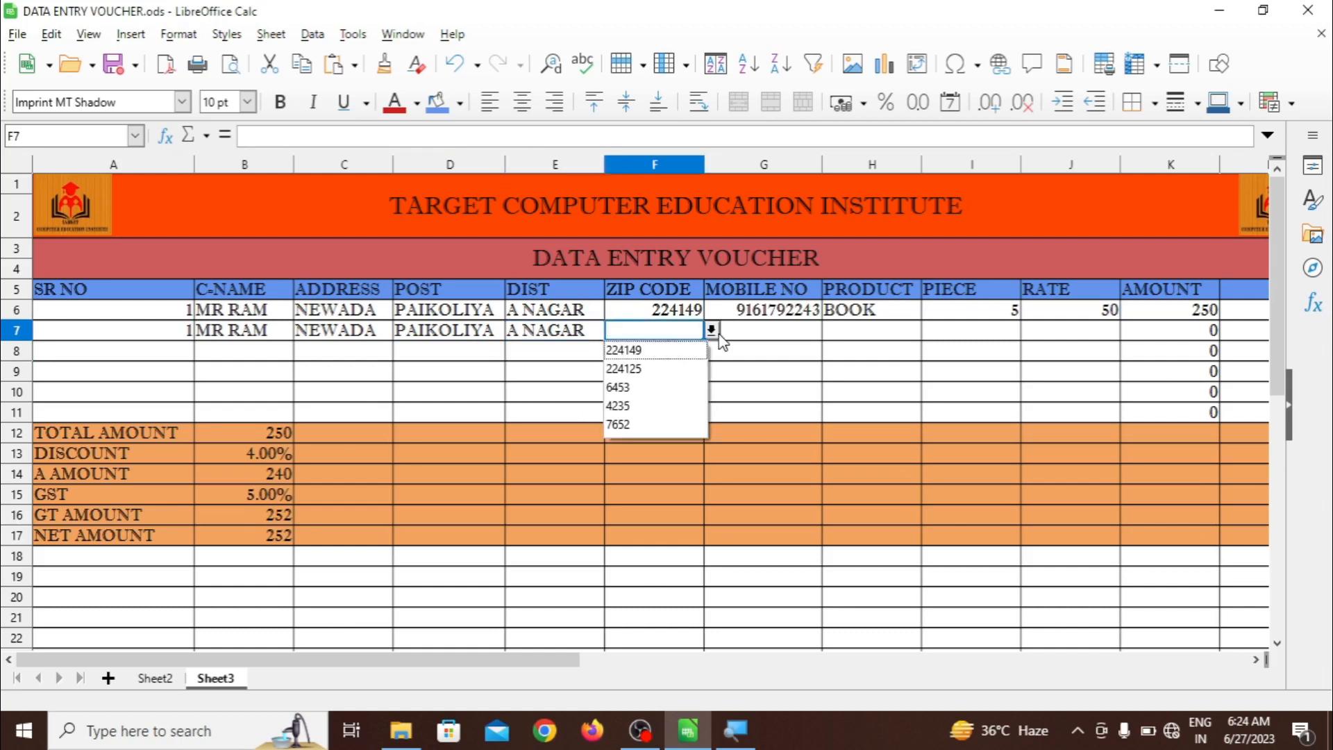
pyautogui.click(713, 332)
pyautogui.click(712, 331)
pyautogui.click(690, 351)
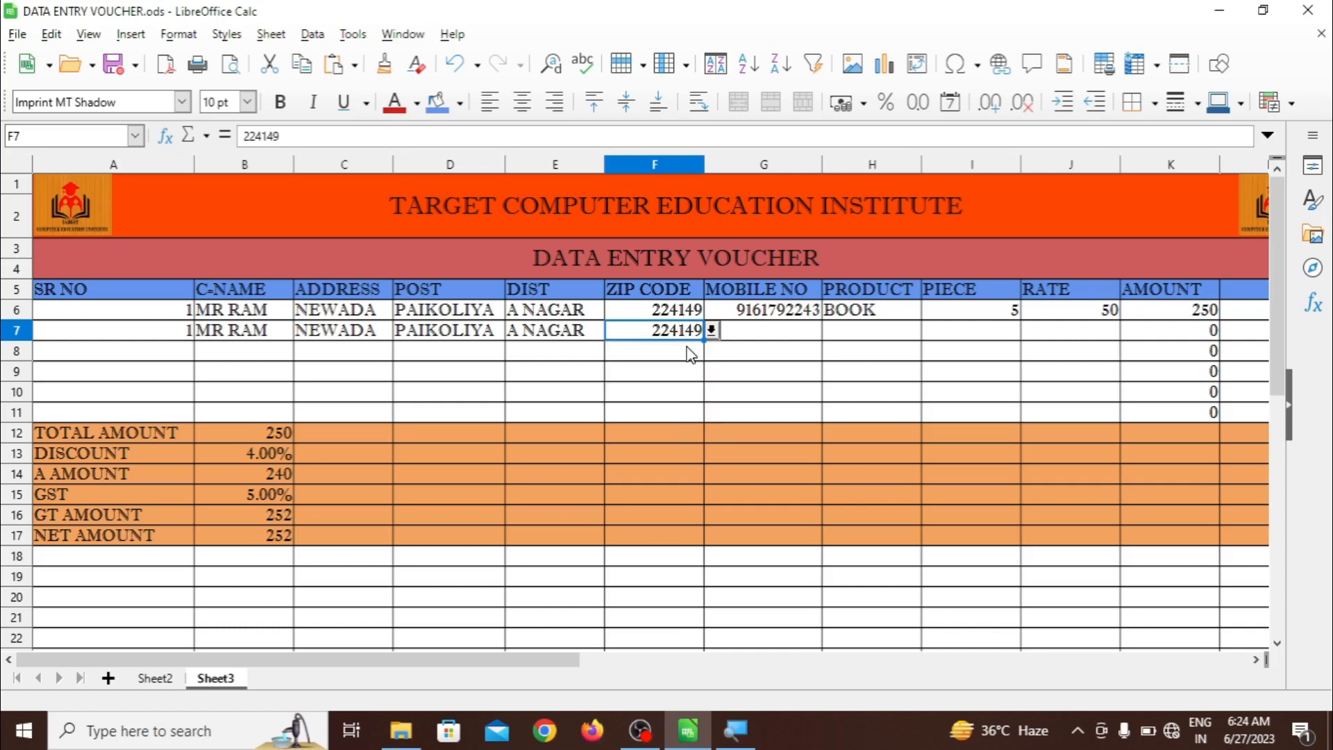
# Fill row 7's mobile number from row 6 with the fill handle
pyautogui.click(748, 342)
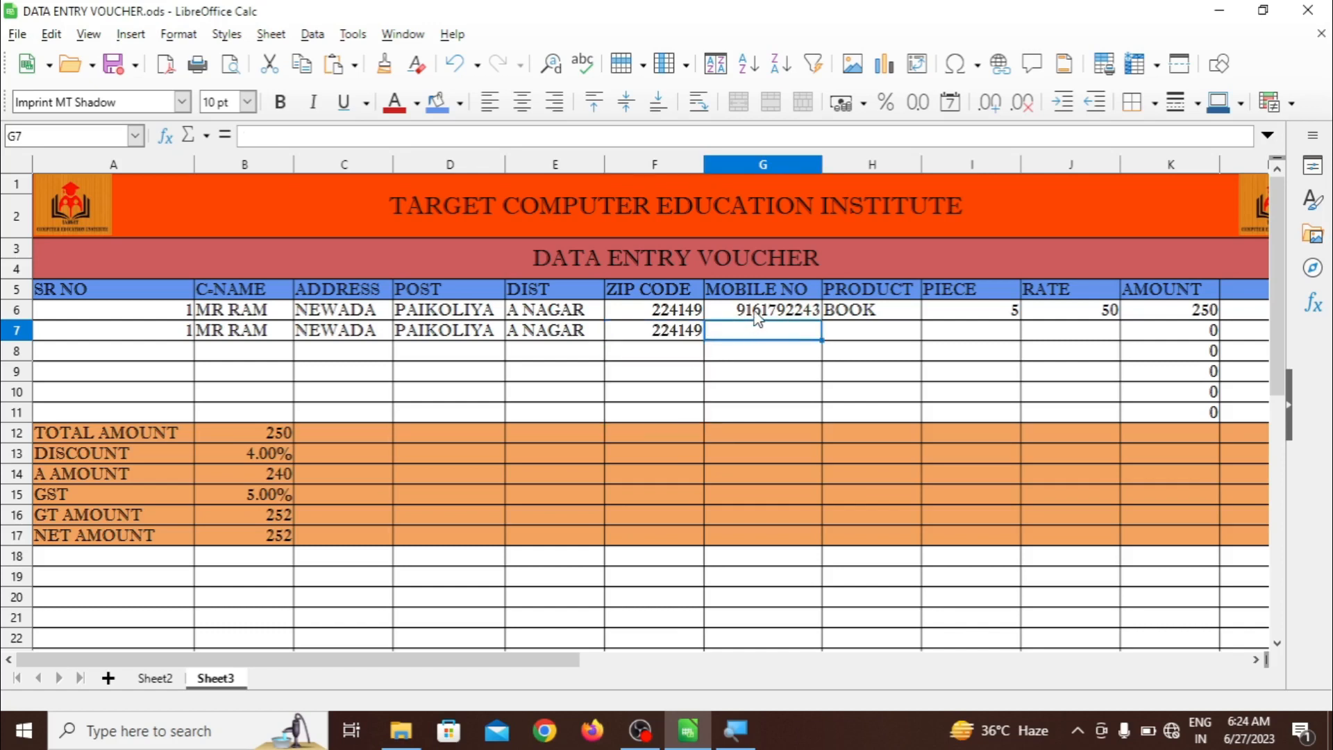
pyautogui.moveTo(753, 313); pyautogui.dragTo(814, 329)
pyautogui.click(813, 317)
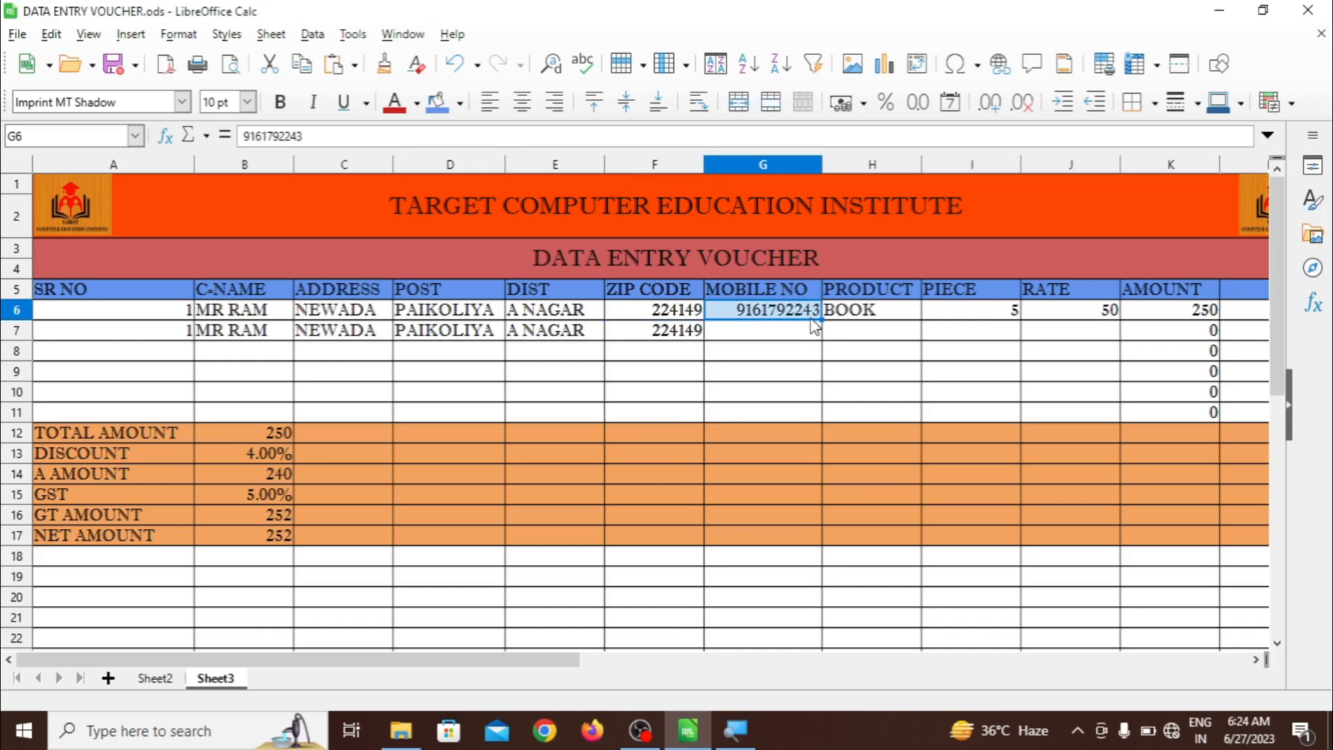
pyautogui.moveTo(822, 319); pyautogui.dragTo(827, 336)
# Enter product PEN, 50 pieces at rate 10, giving an amount of 500
pyautogui.click(866, 339)
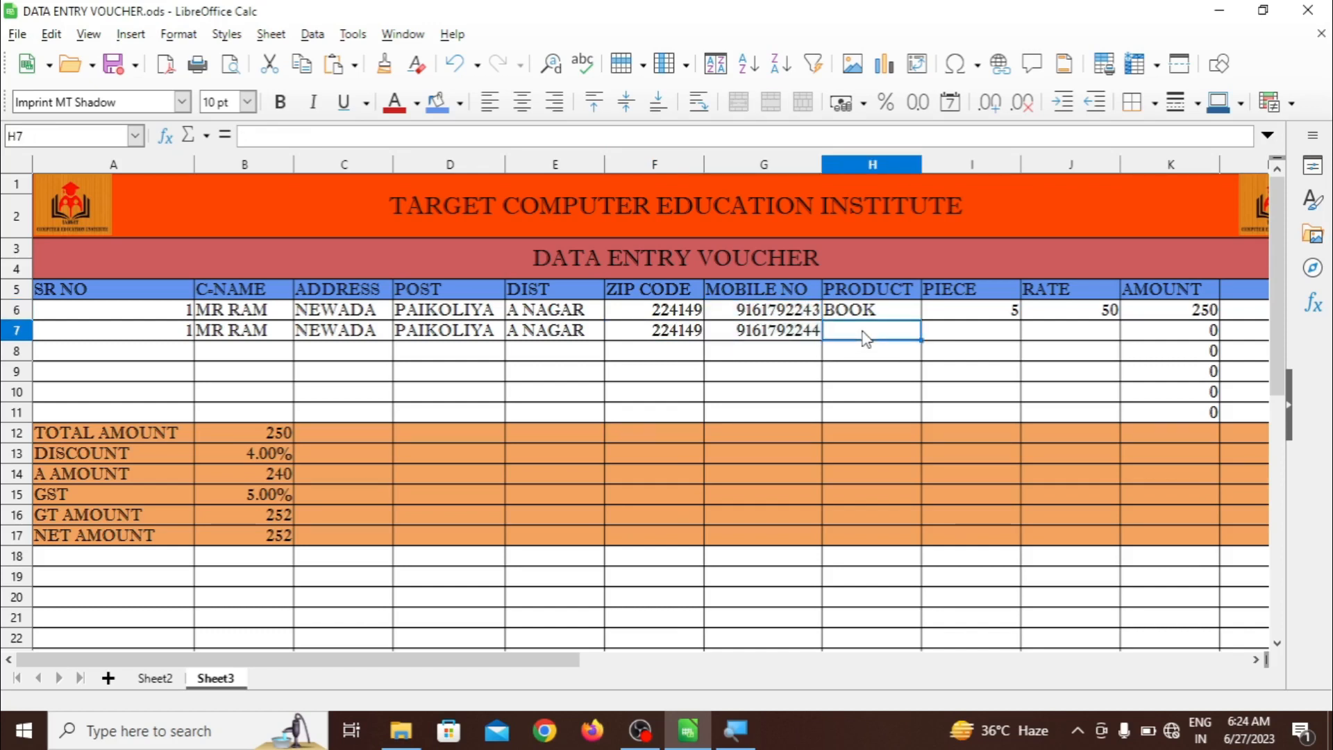
pyautogui.write('PEN')
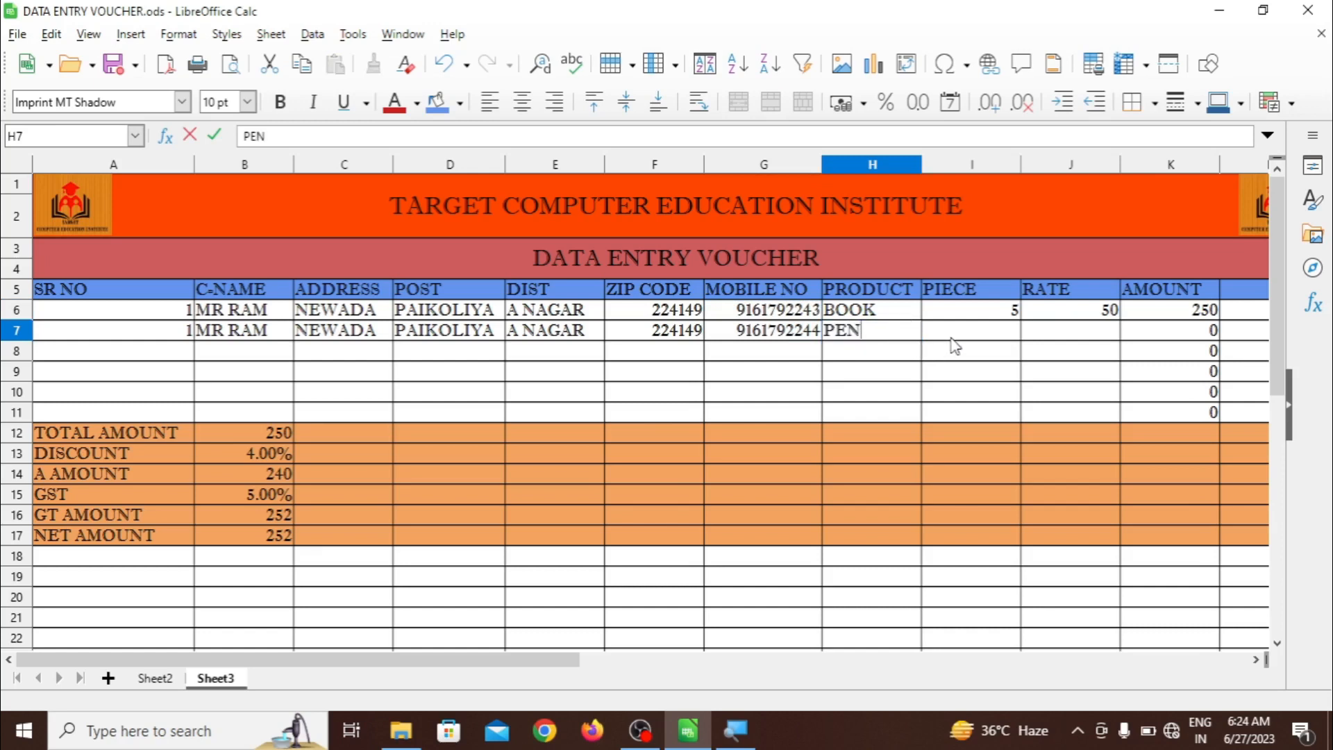
pyautogui.press('Tab')
pyautogui.write('5')
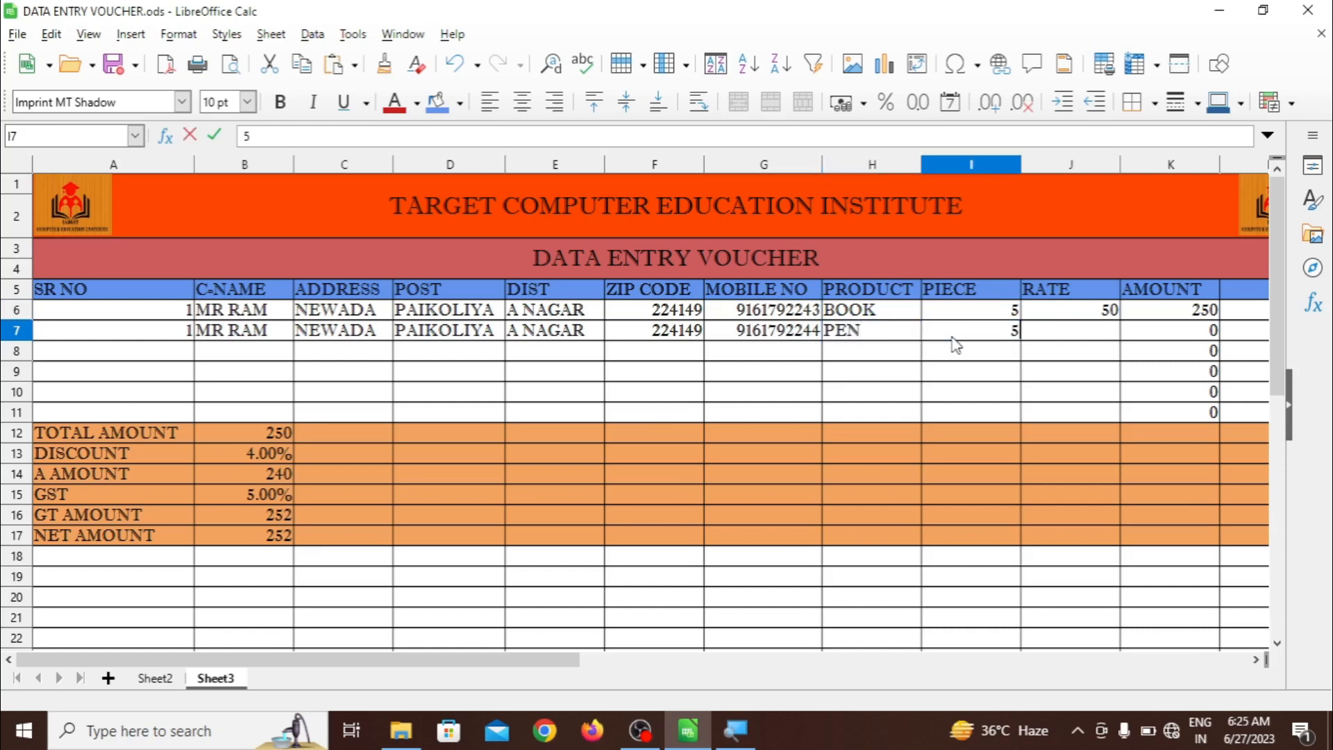
pyautogui.write('0')
pyautogui.click(1047, 338)
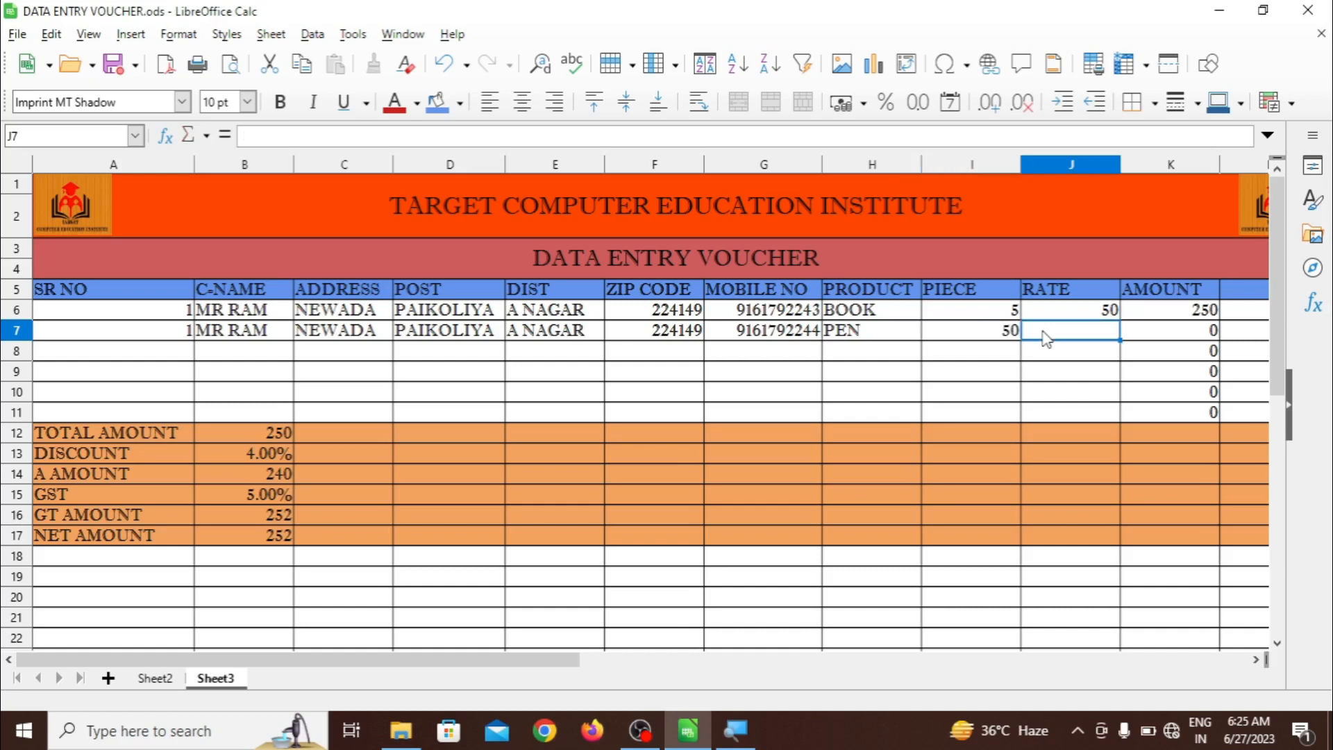
pyautogui.write('10')
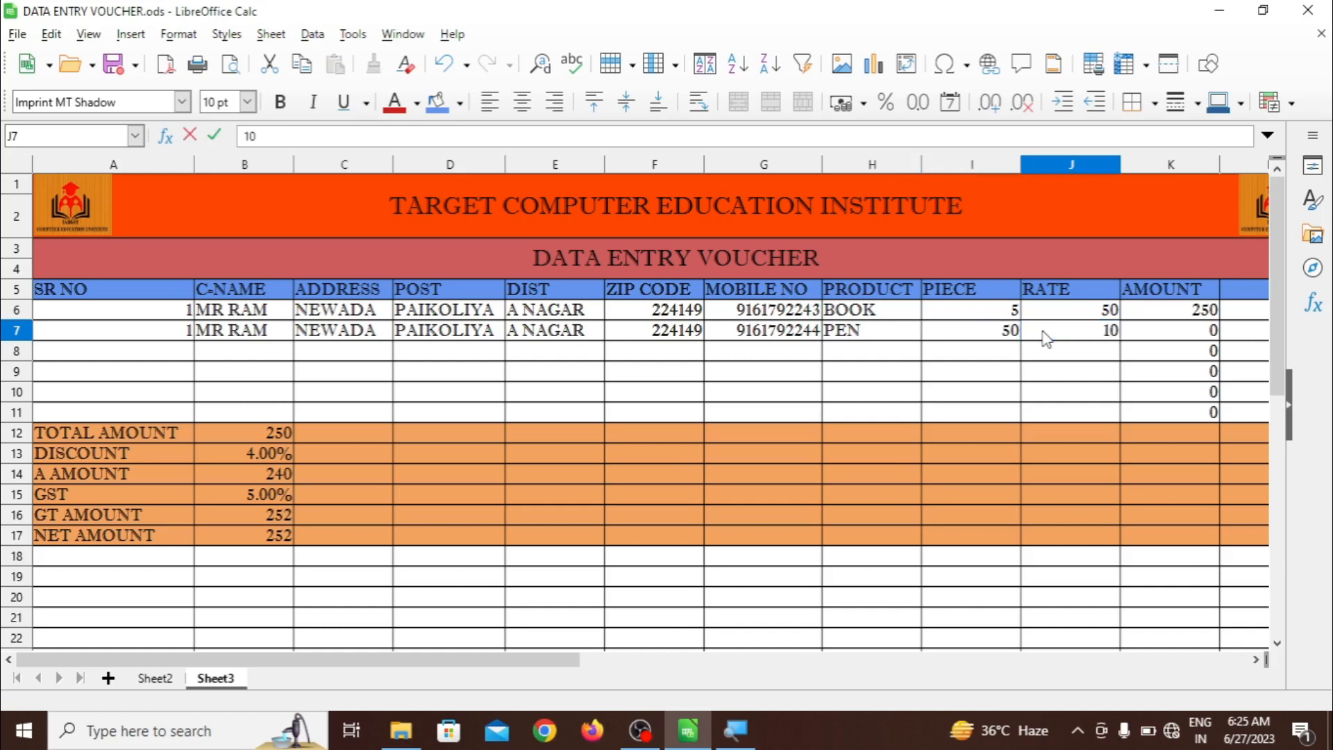
pyautogui.press('Tab')
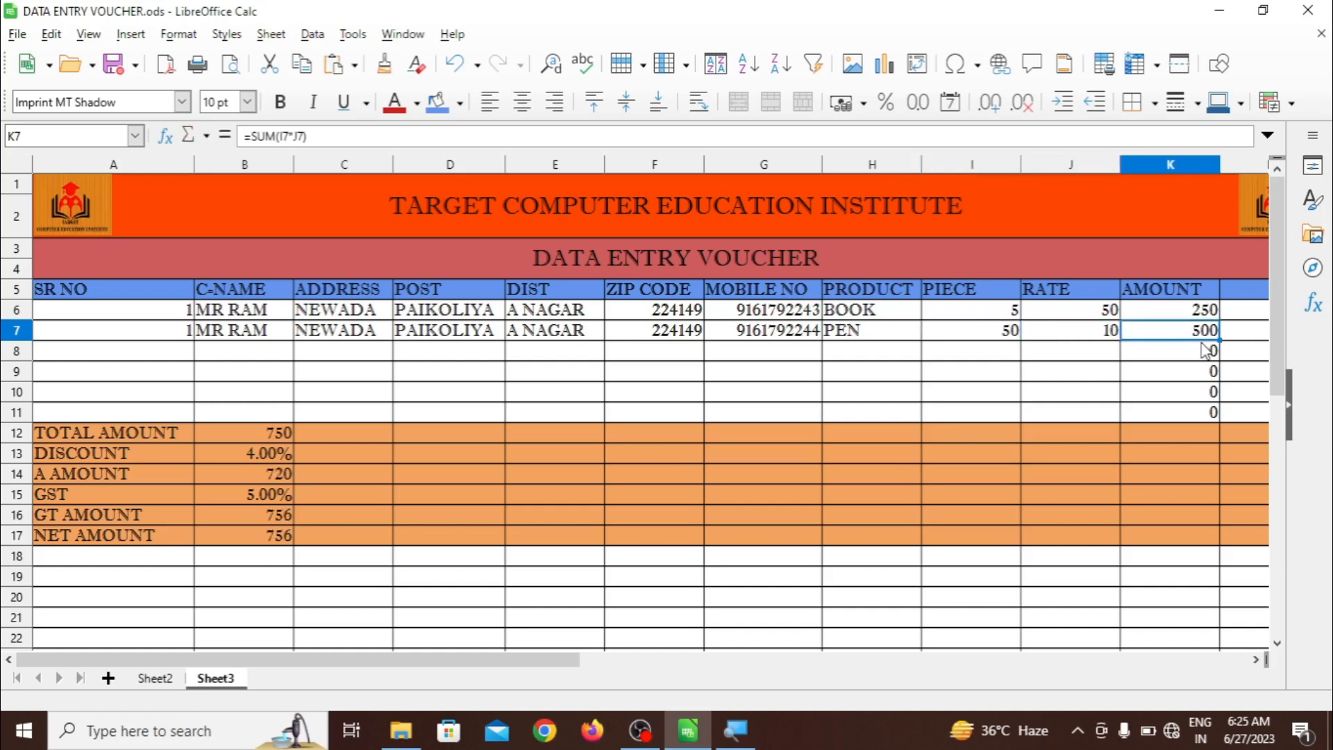